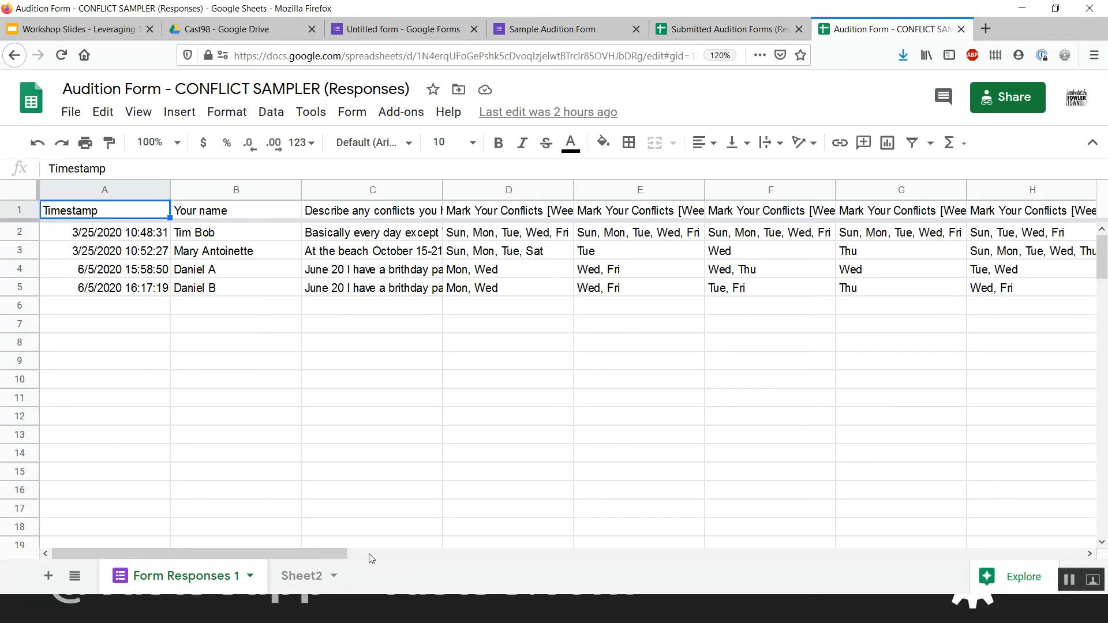
# Look over Sheet2 of the CONFLICT SAMPLER responses and close that spreadsheet
pyautogui.click(301, 574)
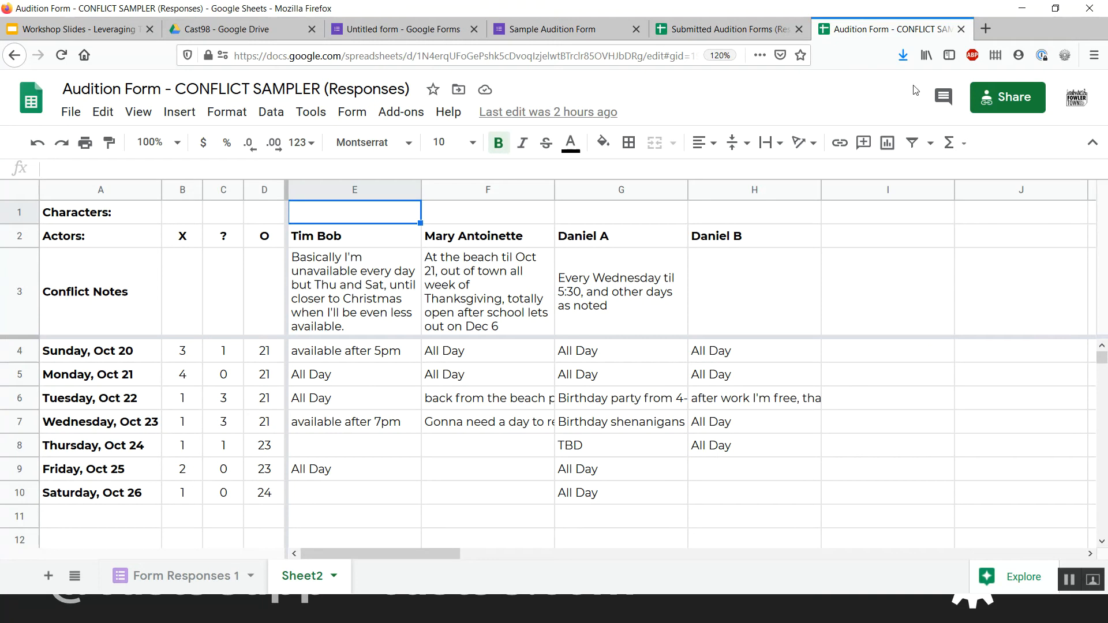
pyautogui.click(961, 29)
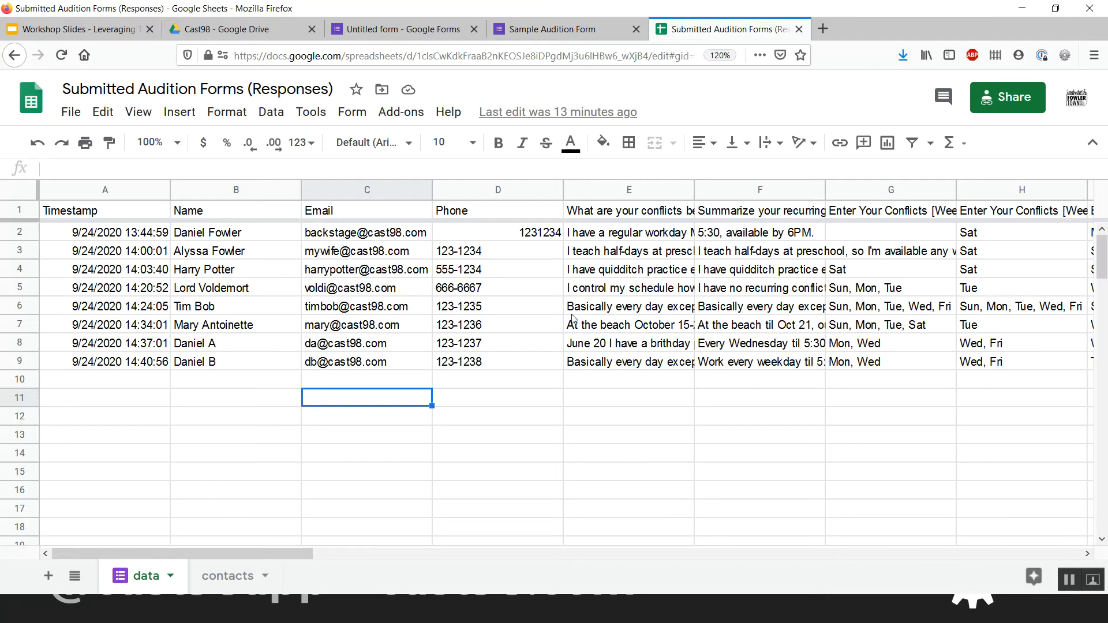
# Inspect the formula behind the last phone entry in the contacts sheet and return to the data sheet
pyautogui.click(219, 579)
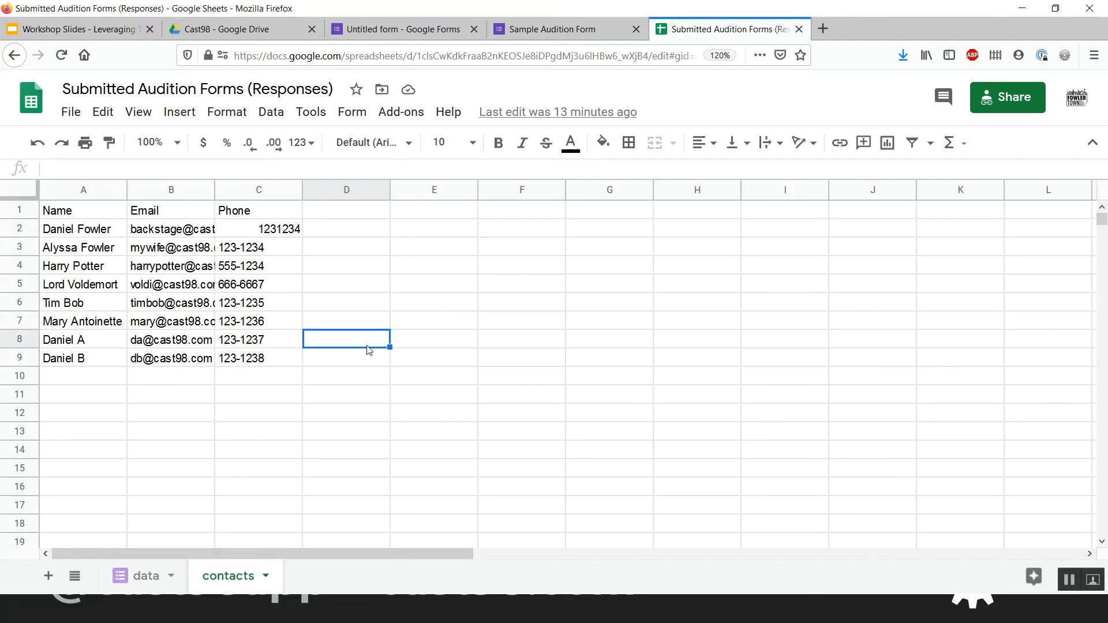
pyautogui.click(221, 363)
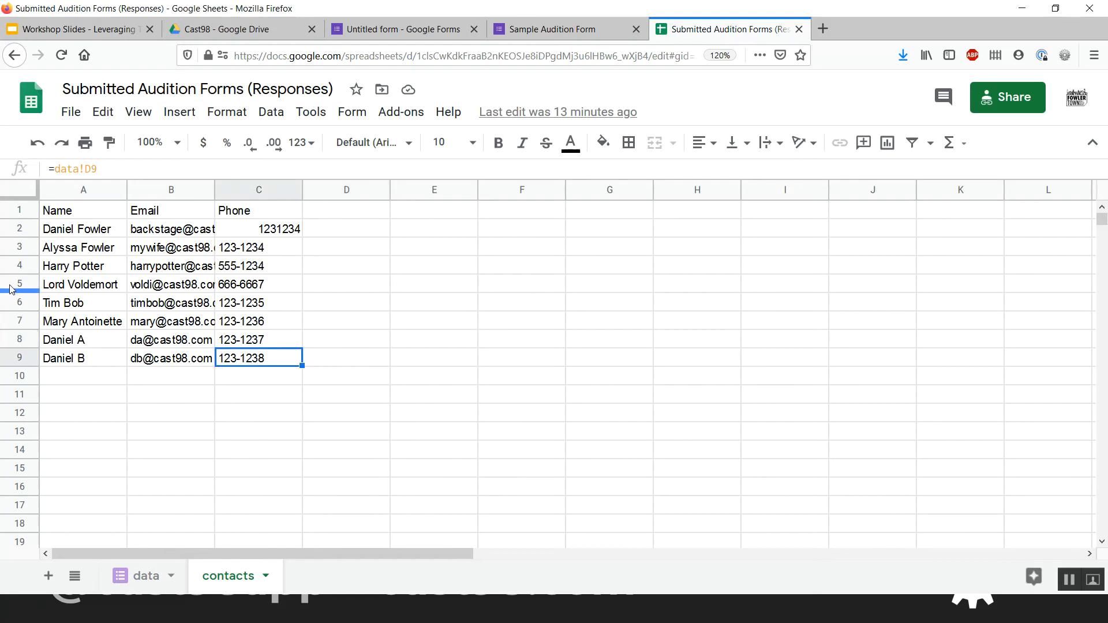
pyautogui.click(143, 580)
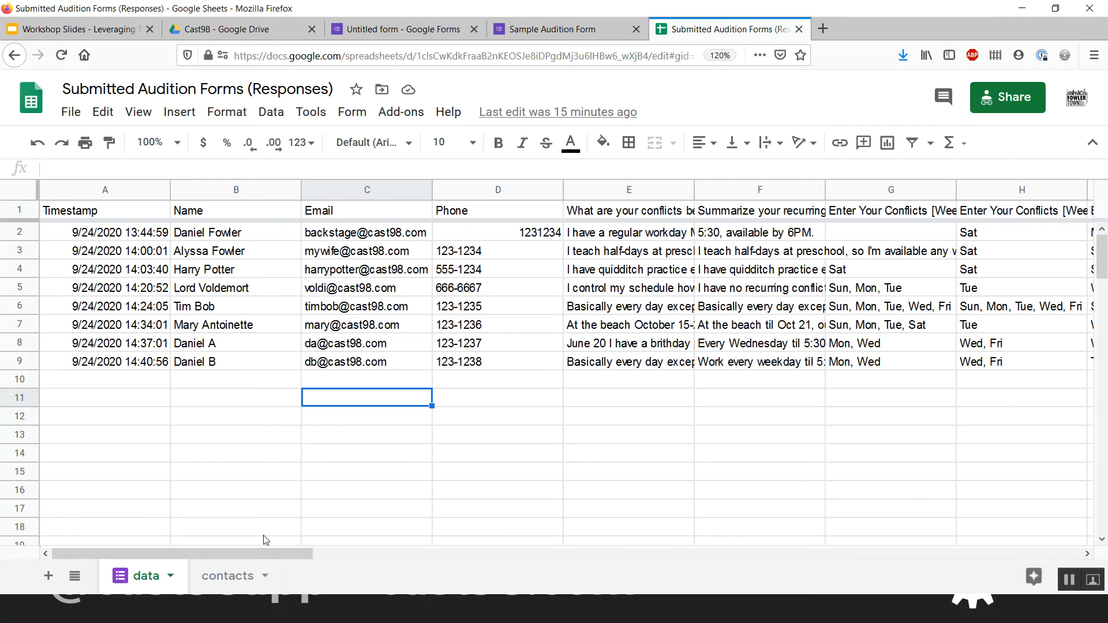
# Add a new sheet, place it after the contacts sheet and rename it conflicts
pyautogui.click(48, 578)
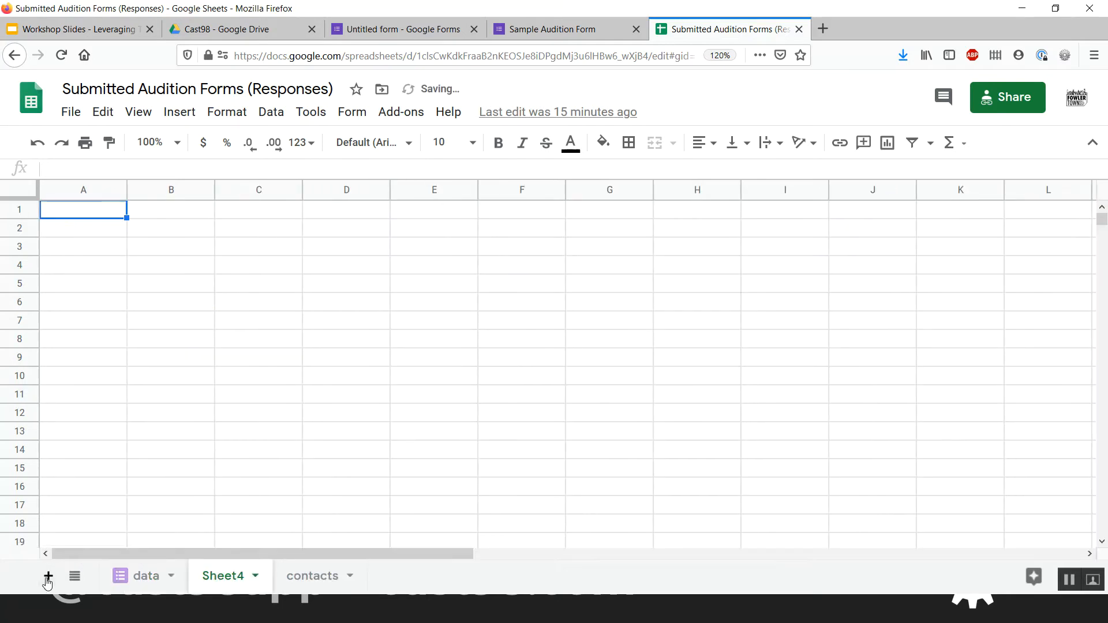
pyautogui.moveTo(235, 577); pyautogui.dragTo(316, 576)
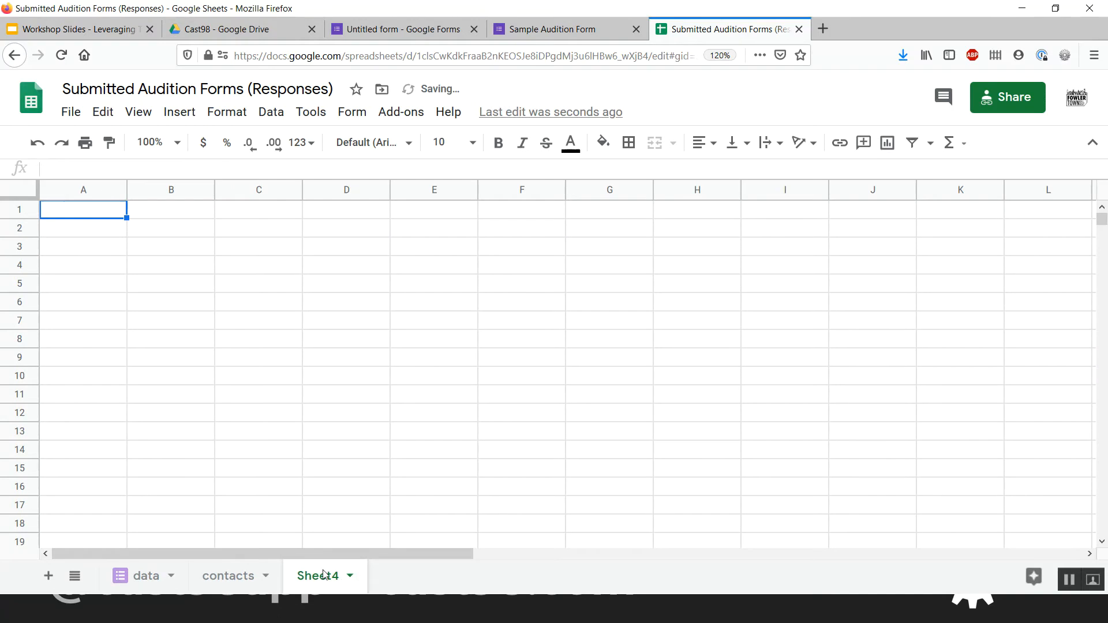
pyautogui.doubleClick(314, 574)
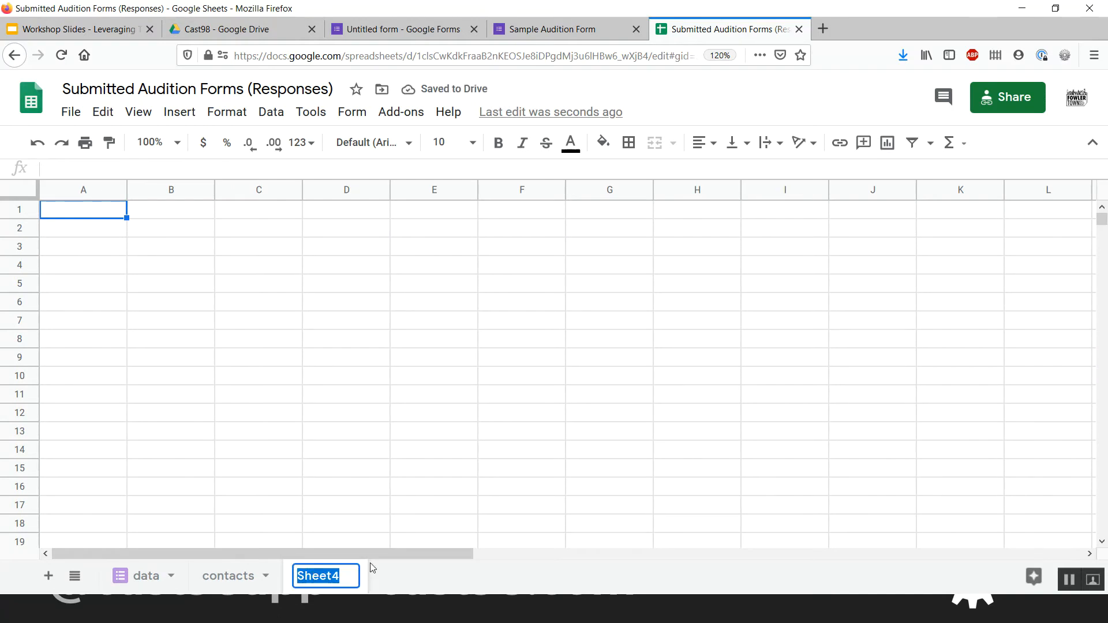
pyautogui.write('conflicts')
pyautogui.press('Return')
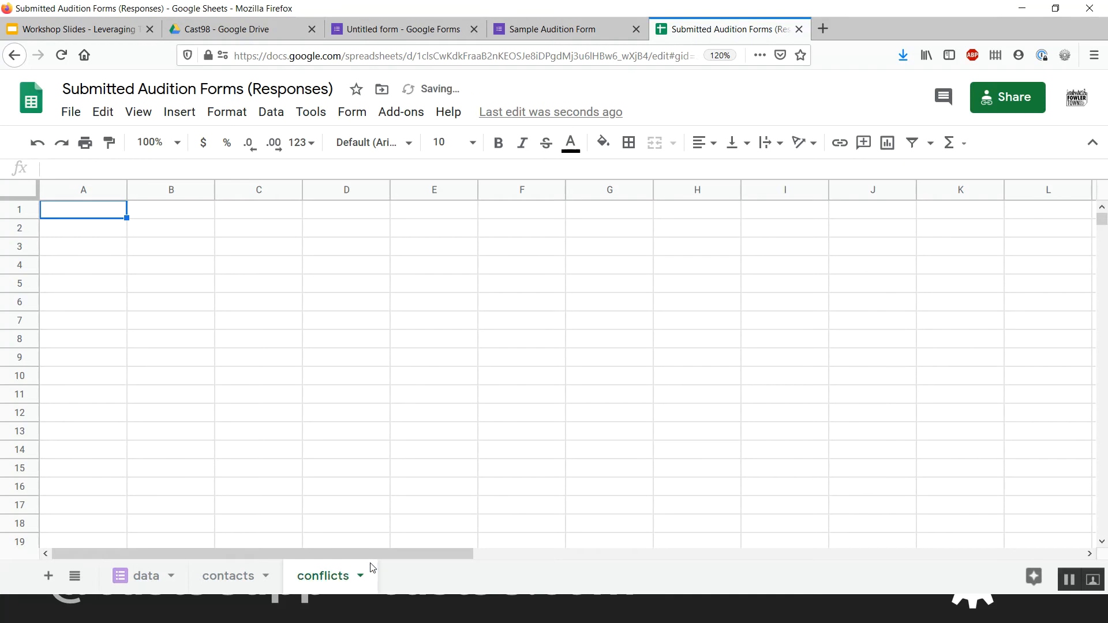
# Inspect the formula behind the Name header in the contacts sheet and return to the conflicts sheet
pyautogui.click(224, 573)
pyautogui.click(98, 217)
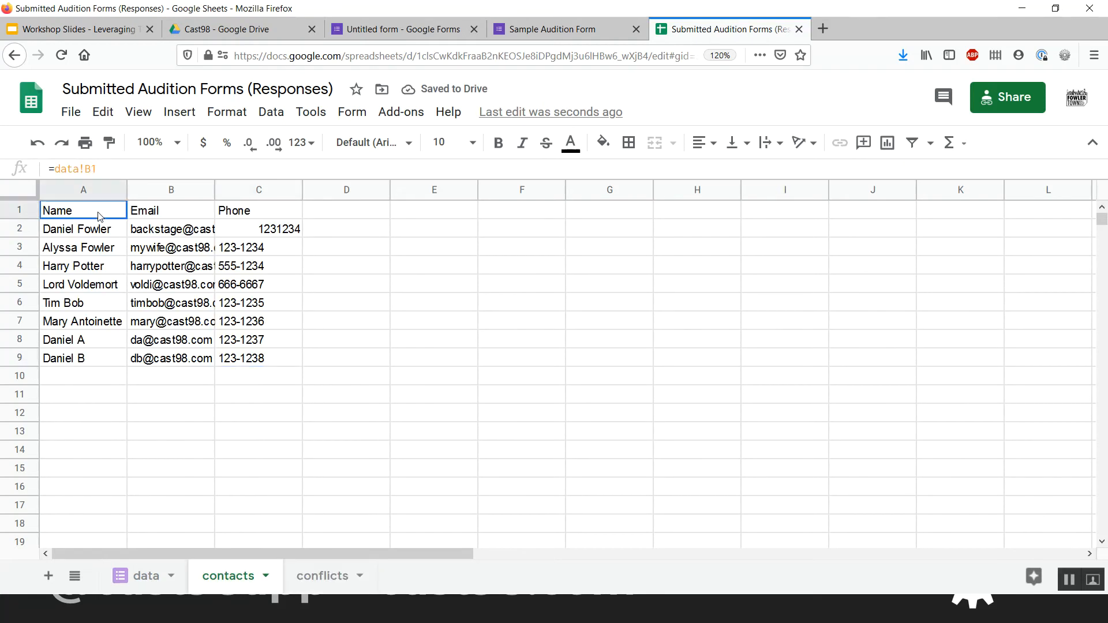
pyautogui.click(112, 168)
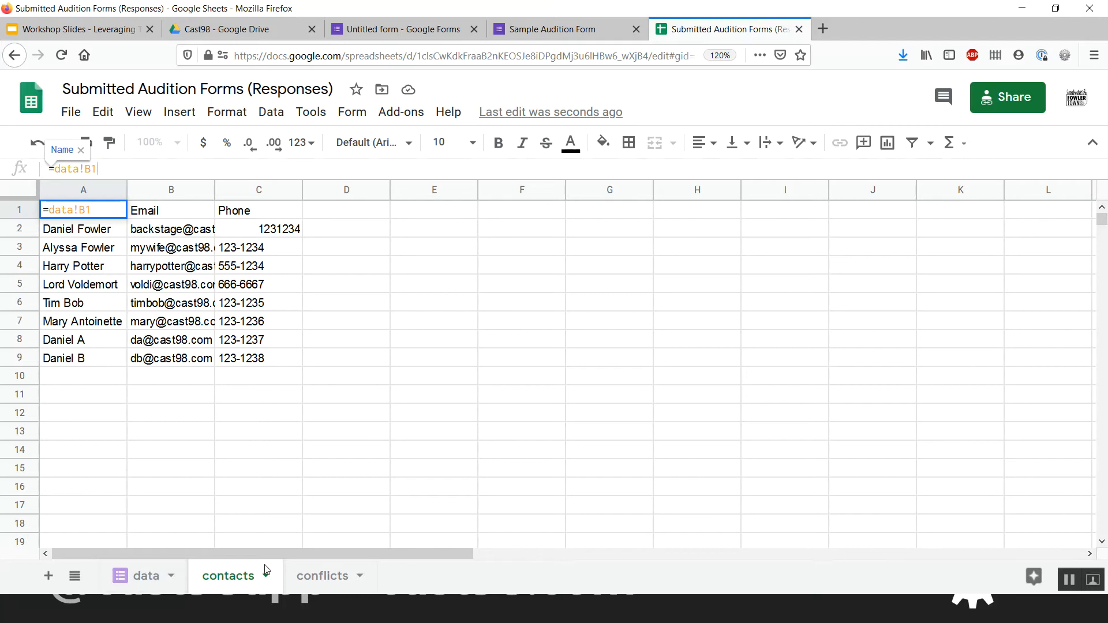
pyautogui.click(312, 579)
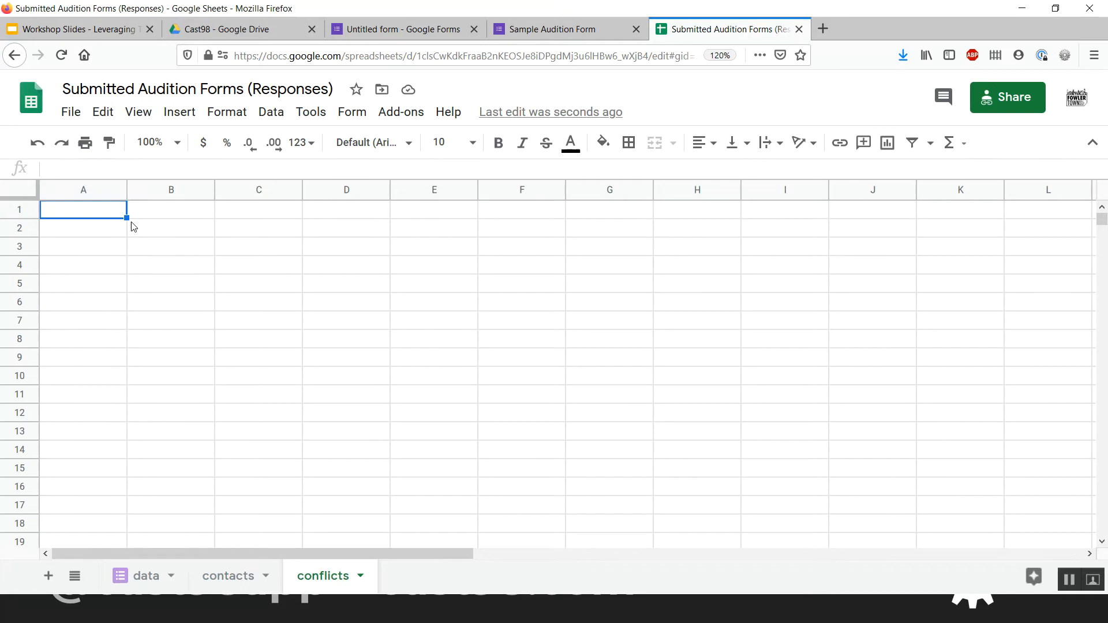
pyautogui.click(78, 219)
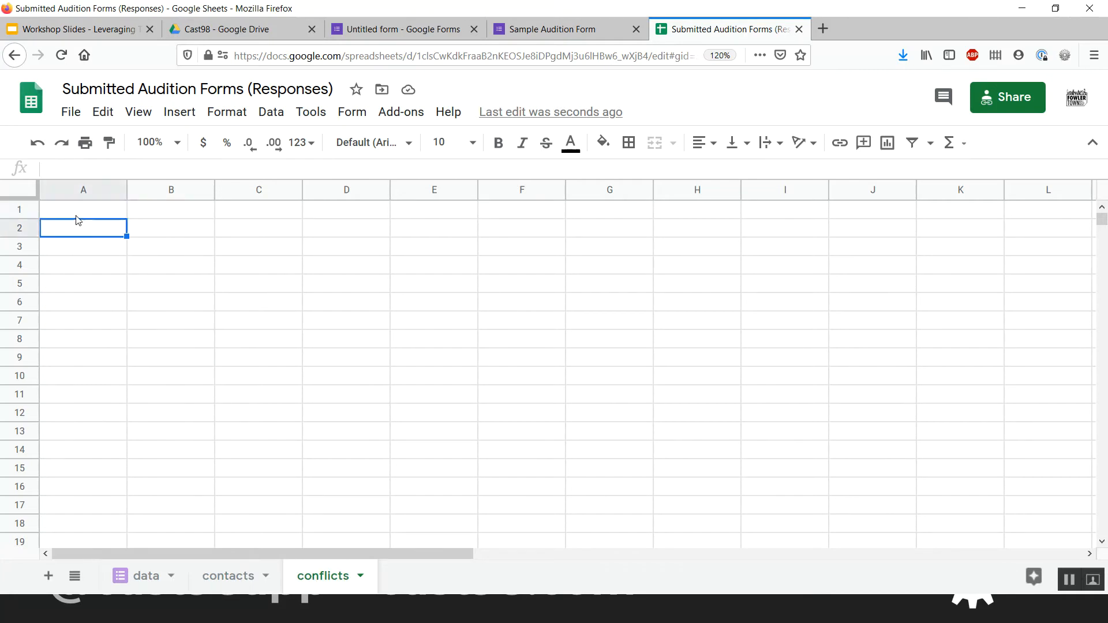
pyautogui.write('=')
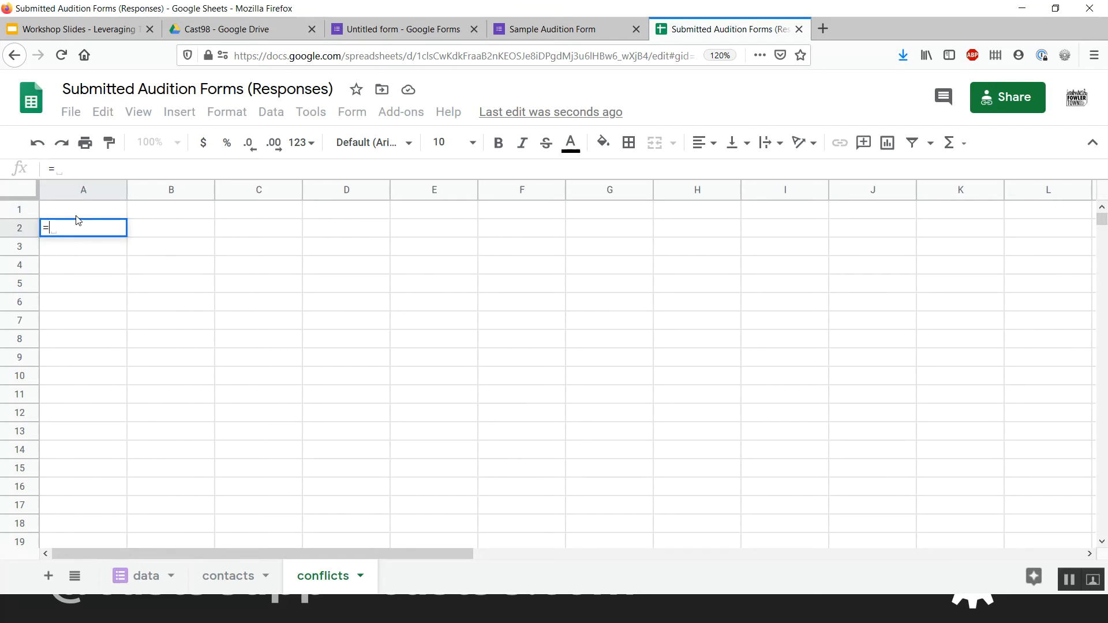
pyautogui.press('Escape')
pyautogui.click(77, 215)
pyautogui.write('=')
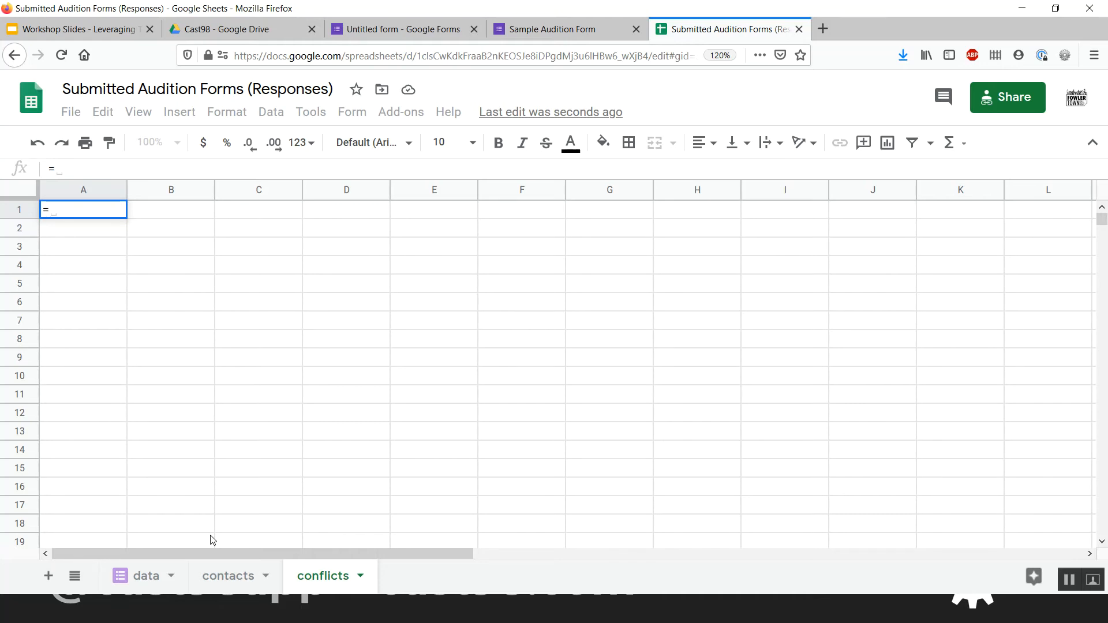
pyautogui.click(139, 575)
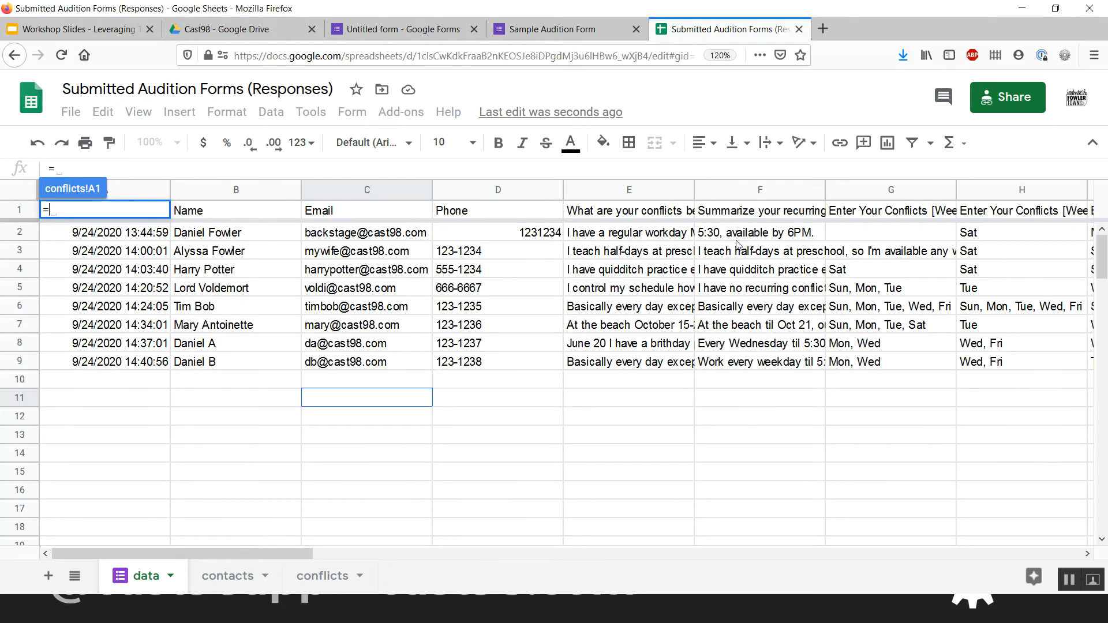
pyautogui.hscroll(4, 736, 244)
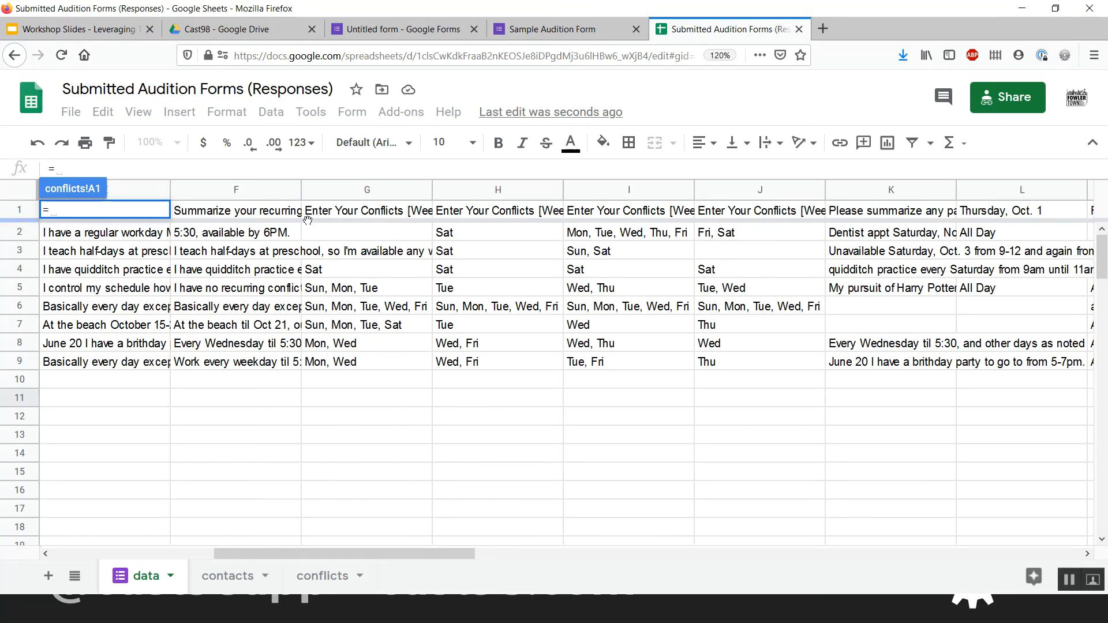
pyautogui.press('Escape')
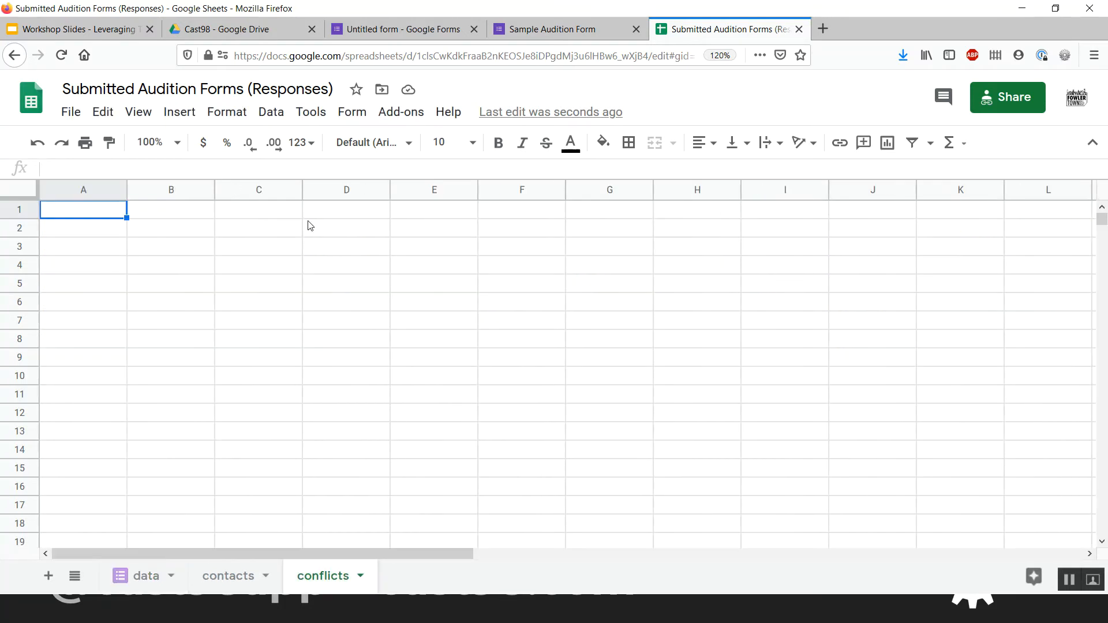
# Examine the conflict question headers in row 1 of the data sheet, from E1 through K1
pyautogui.click(137, 580)
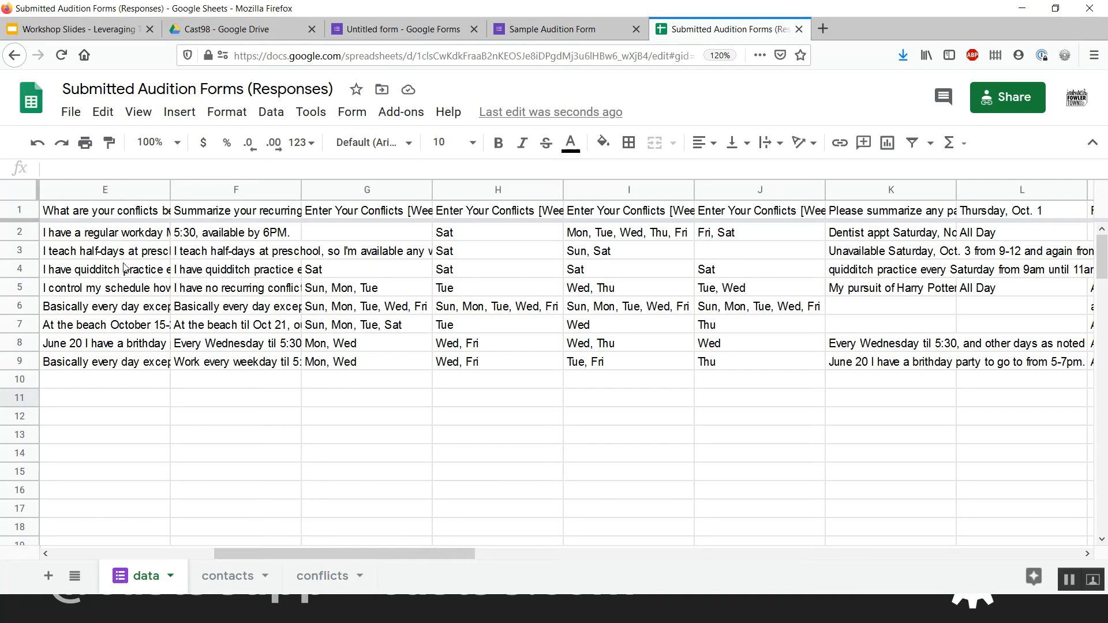
pyautogui.click(106, 211)
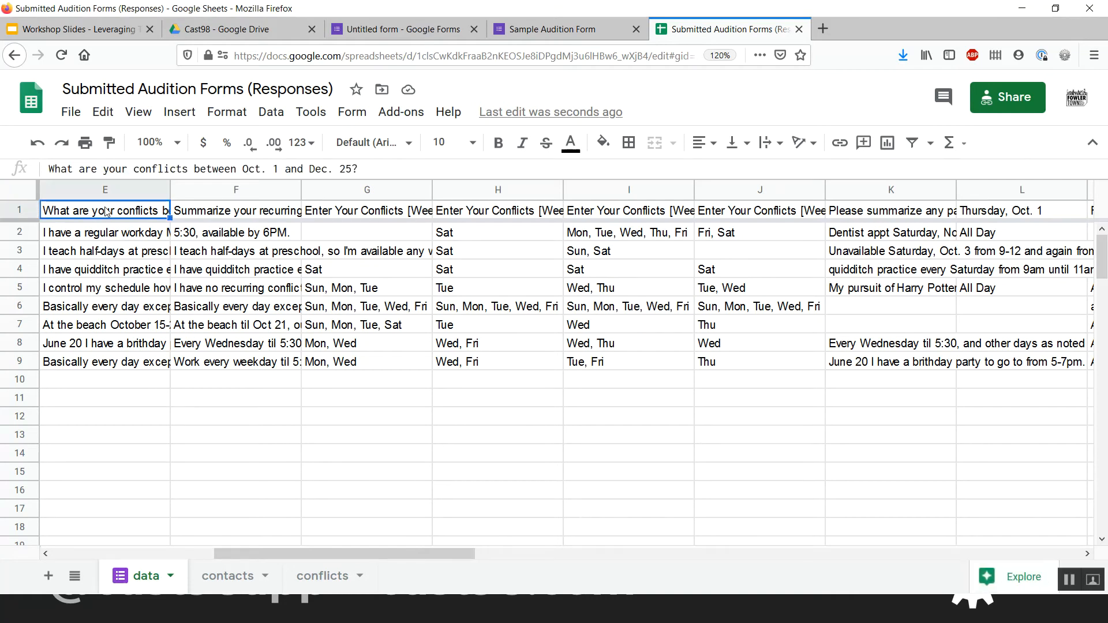
pyautogui.press('Right')
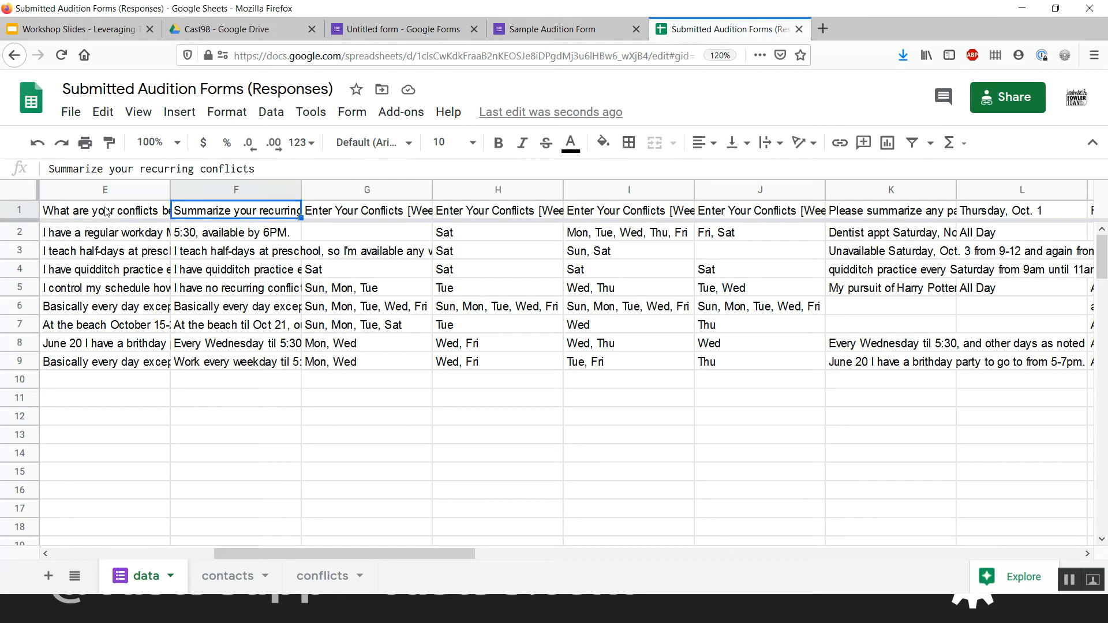
pyautogui.hotkey('shift', 'Right')
pyautogui.hotkey('shift', 'Right')
pyautogui.hotkey('shift', 'Right')
pyautogui.hotkey('shift', 'Right')
pyautogui.hotkey('shift', 'Right')
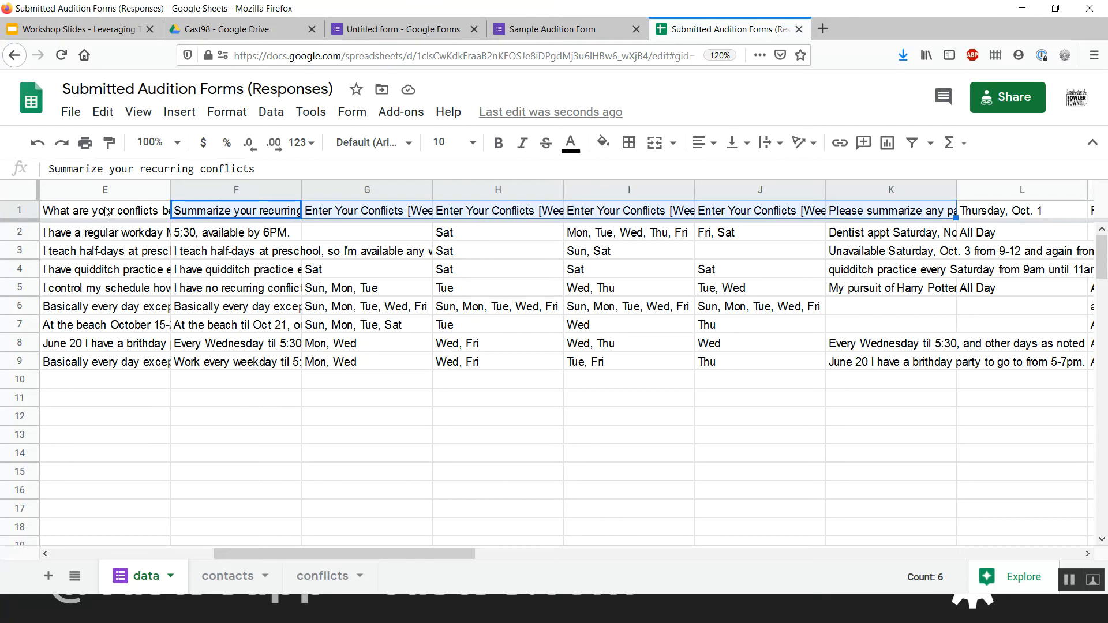
# Examine the daily conflict columns in the data sheet, from Thursday, Oct. 1 through Thursday, Oct. 8
pyautogui.press('Right')
pyautogui.press('Right')
pyautogui.press('Right')
pyautogui.press('Right')
pyautogui.press('Right')
pyautogui.press('Right')
pyautogui.press('Right')
pyautogui.press('Right')
pyautogui.press('Right')
pyautogui.press('Right')
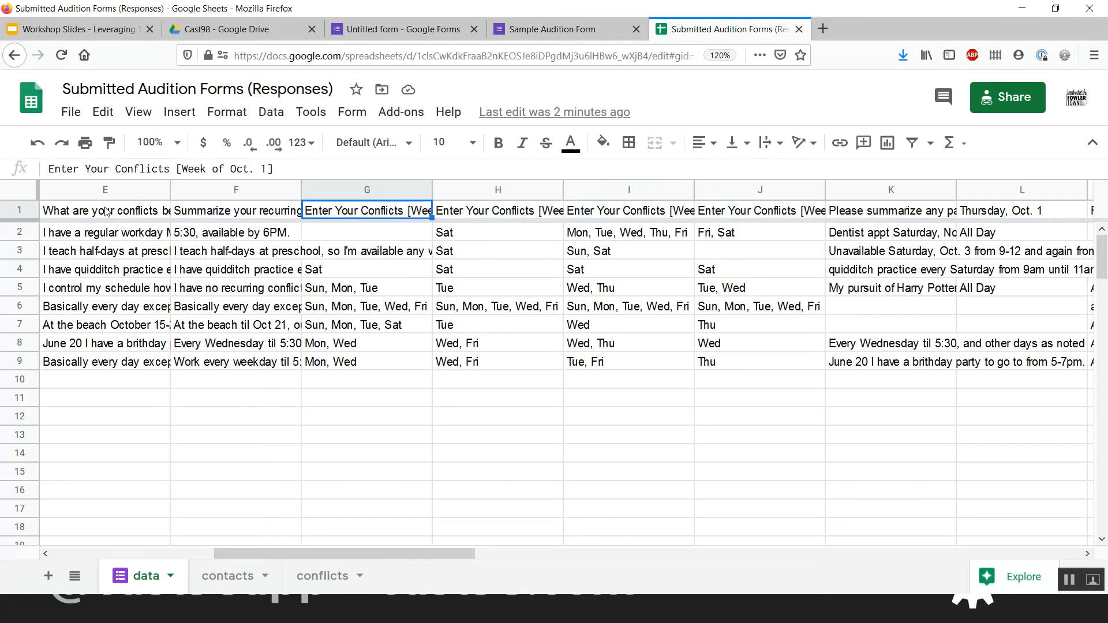
pyautogui.press('Right')
pyautogui.press('Right')
pyautogui.press('Right')
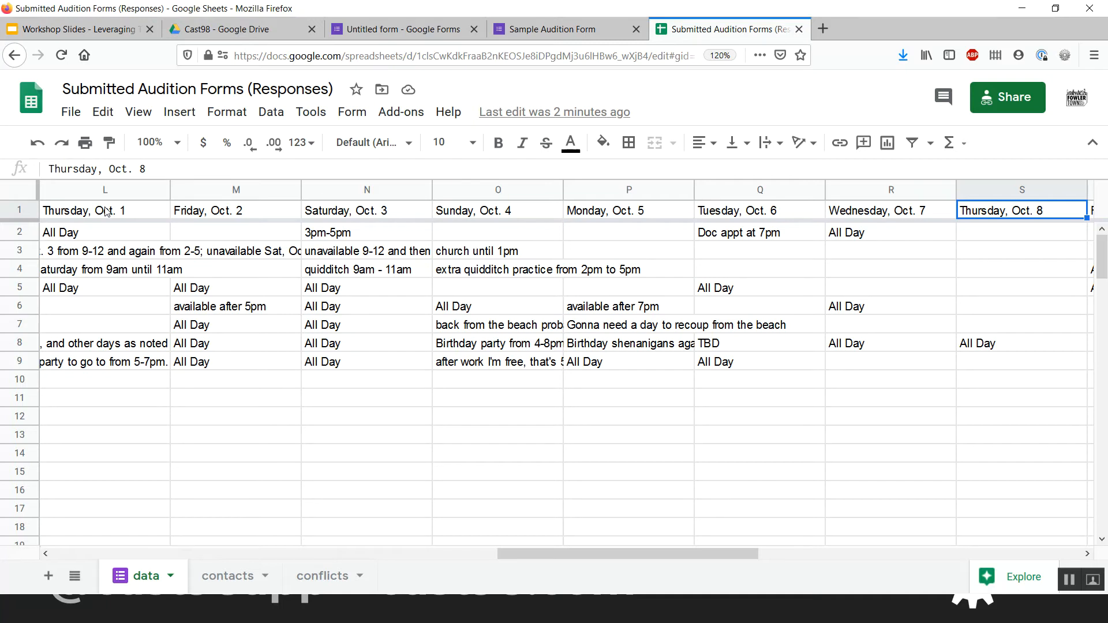
pyautogui.moveTo(105, 190); pyautogui.dragTo(958, 191)
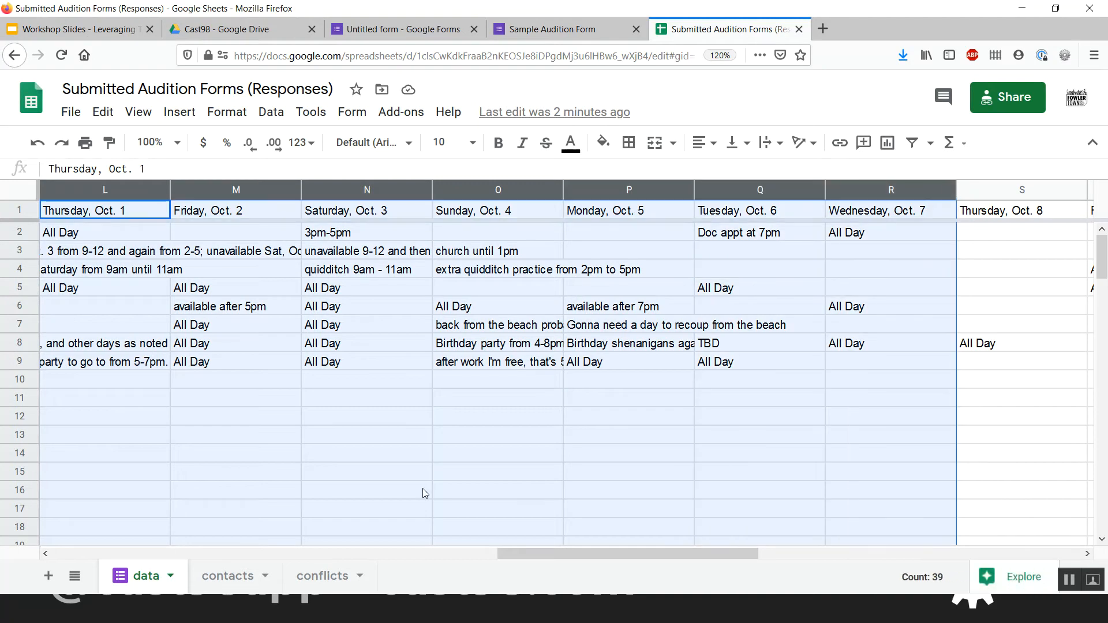
pyautogui.click(147, 318)
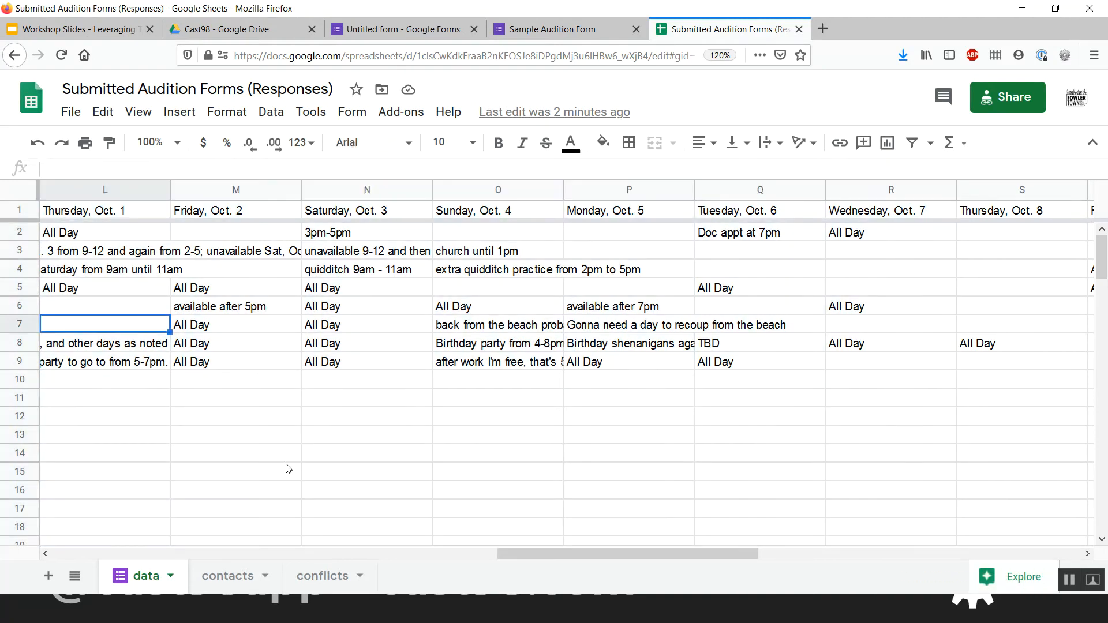
# In cell A1 of the conflicts sheet, reference the Thursday, Oct. 1 header with the formula =data!L1
pyautogui.click(340, 578)
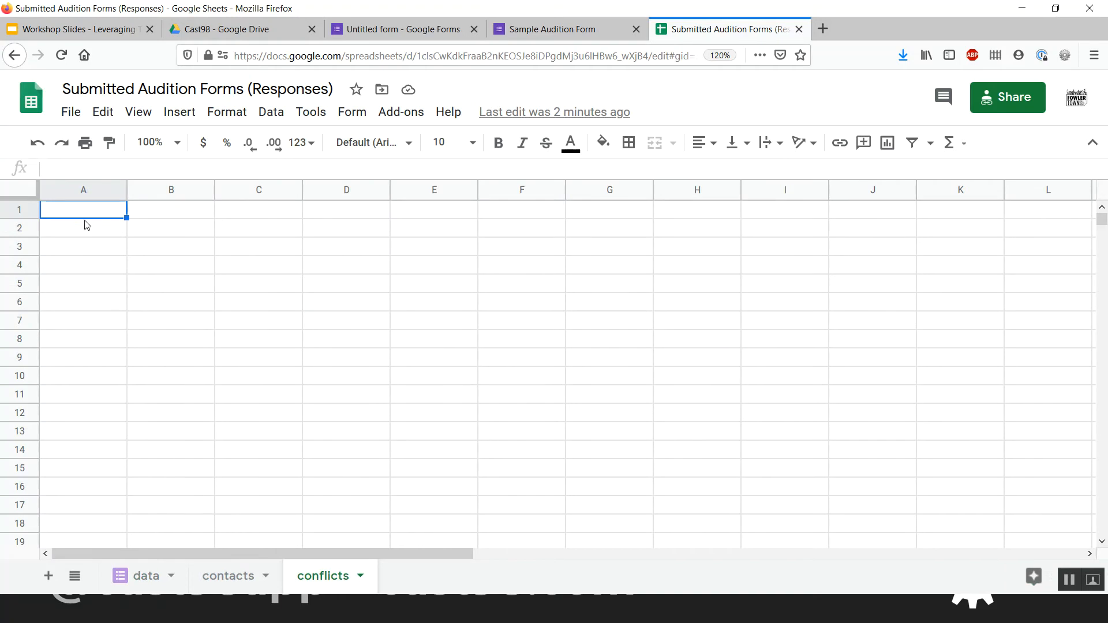
pyautogui.write('=')
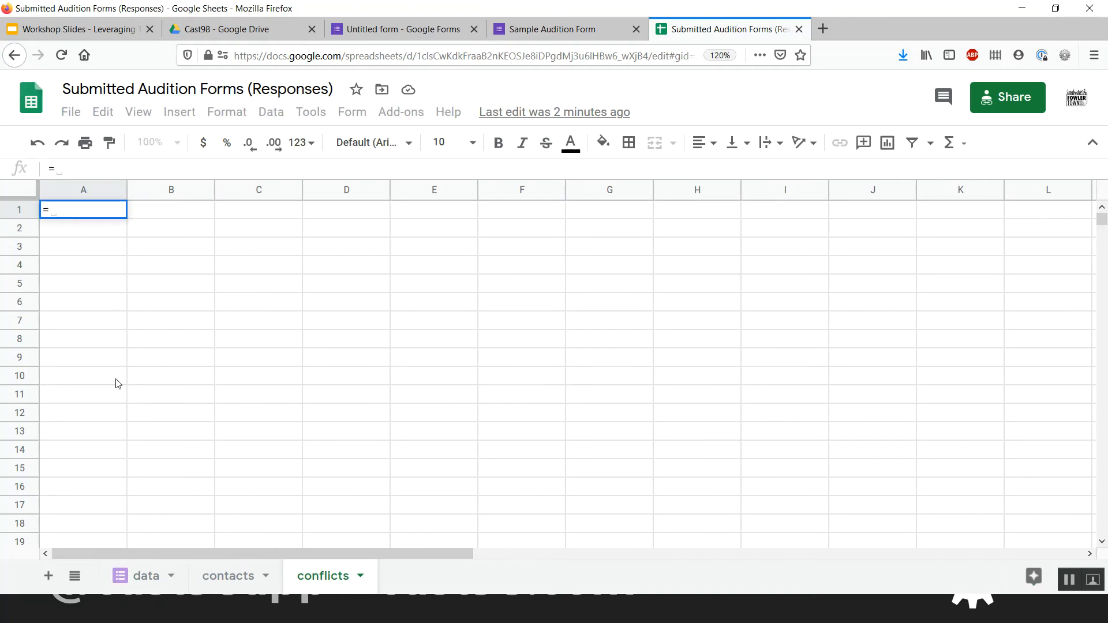
pyautogui.click(139, 576)
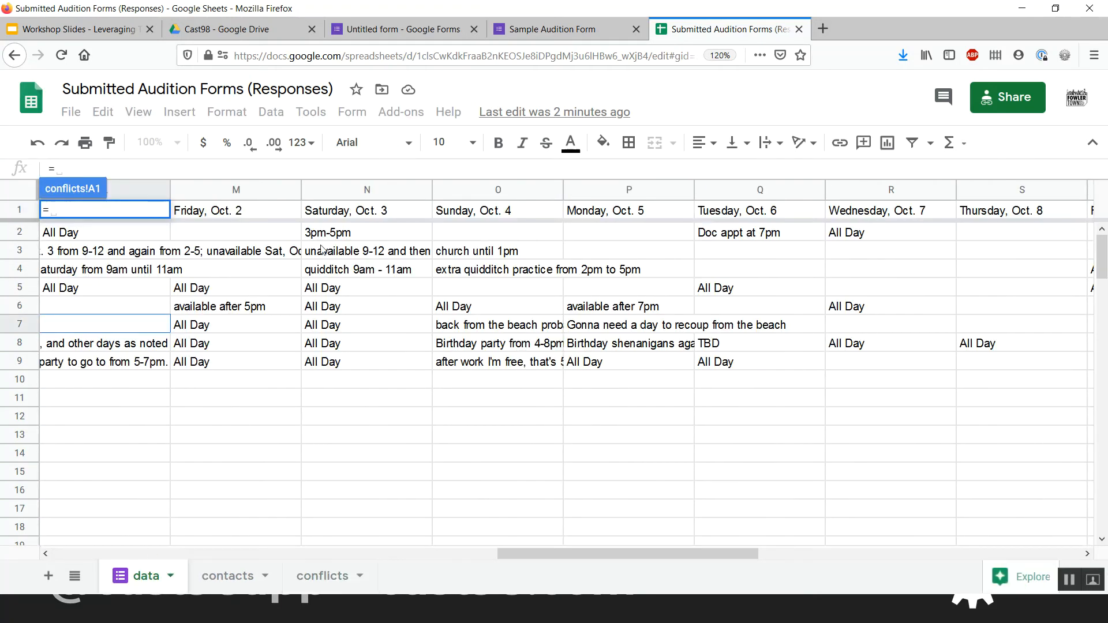
pyautogui.click(184, 215)
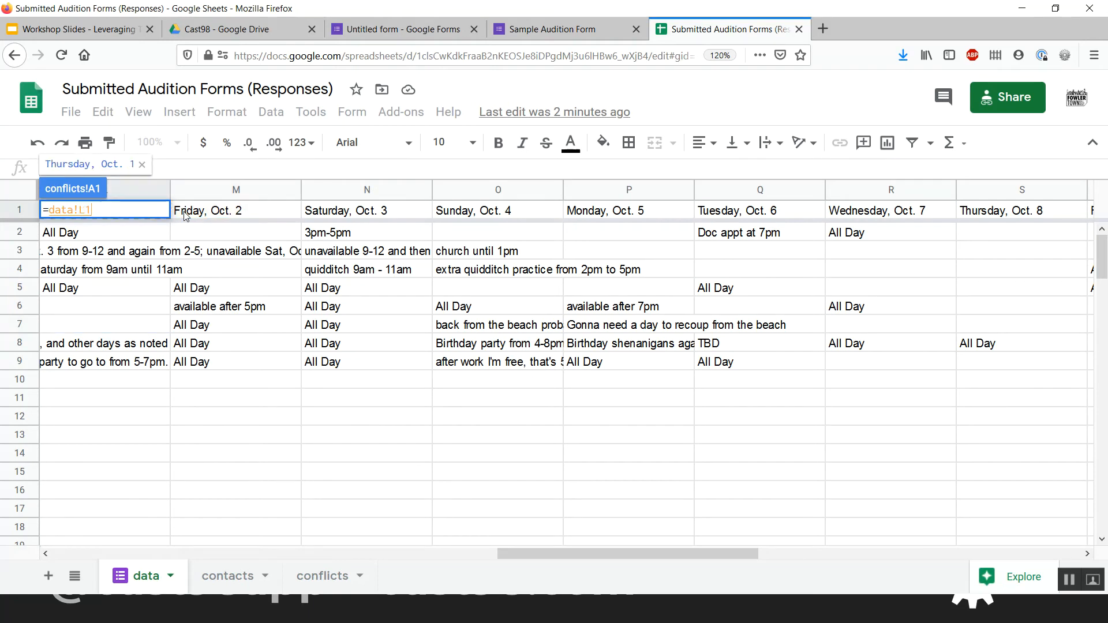
pyautogui.press('Left')
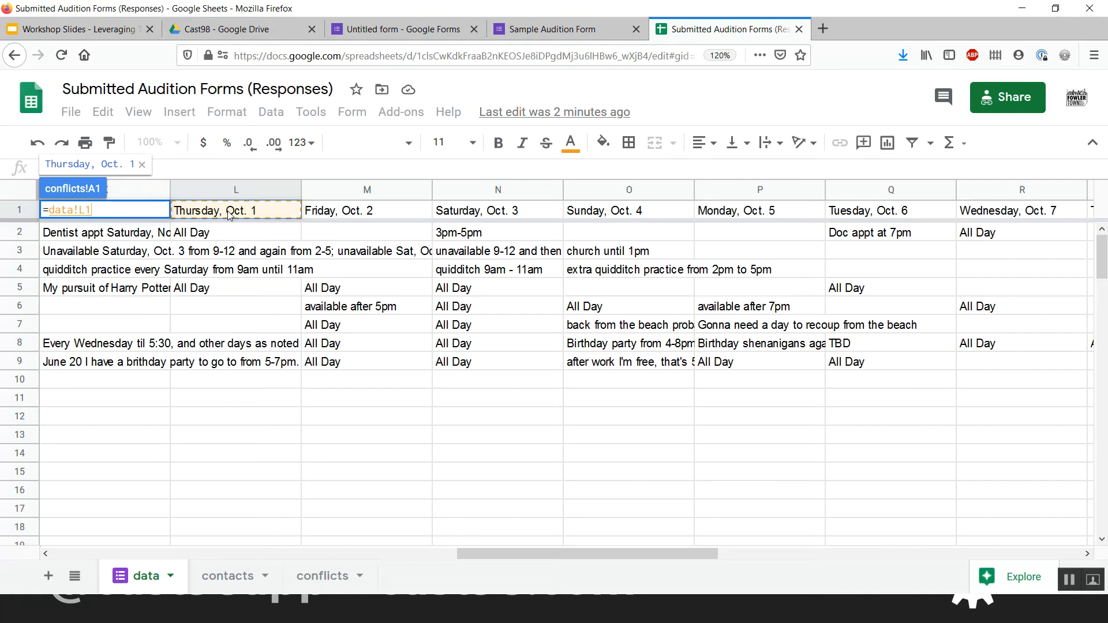
pyautogui.press('Return')
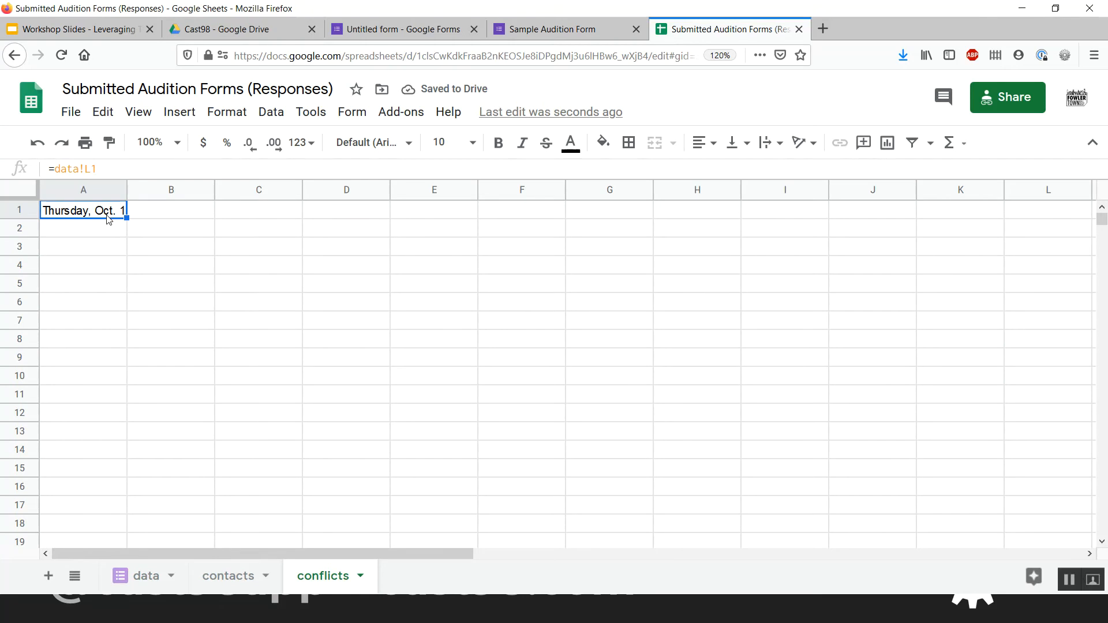
# Copy the formula from A1 into B1 of the conflicts sheet and compare it with A1
pyautogui.click(188, 204)
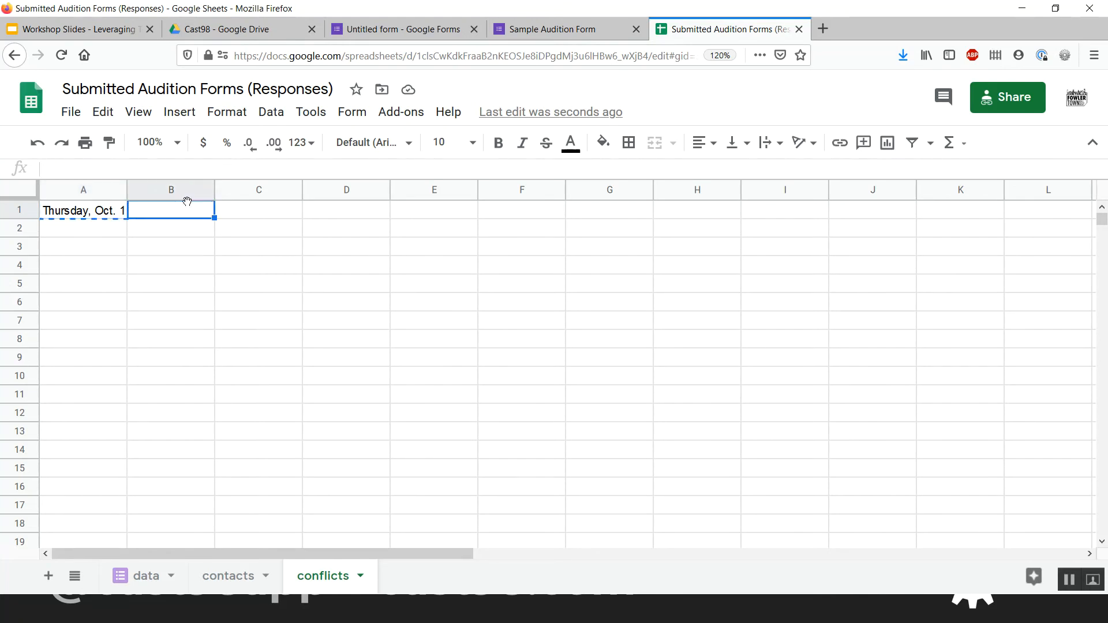
pyautogui.hotkey('ctrl', 'v')
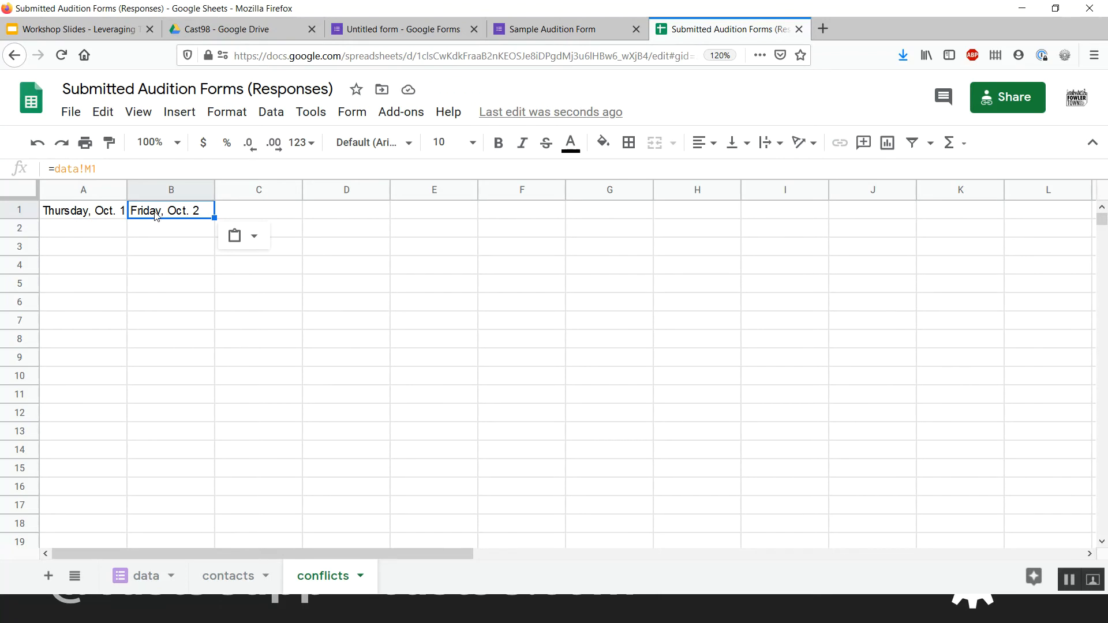
pyautogui.press('Left')
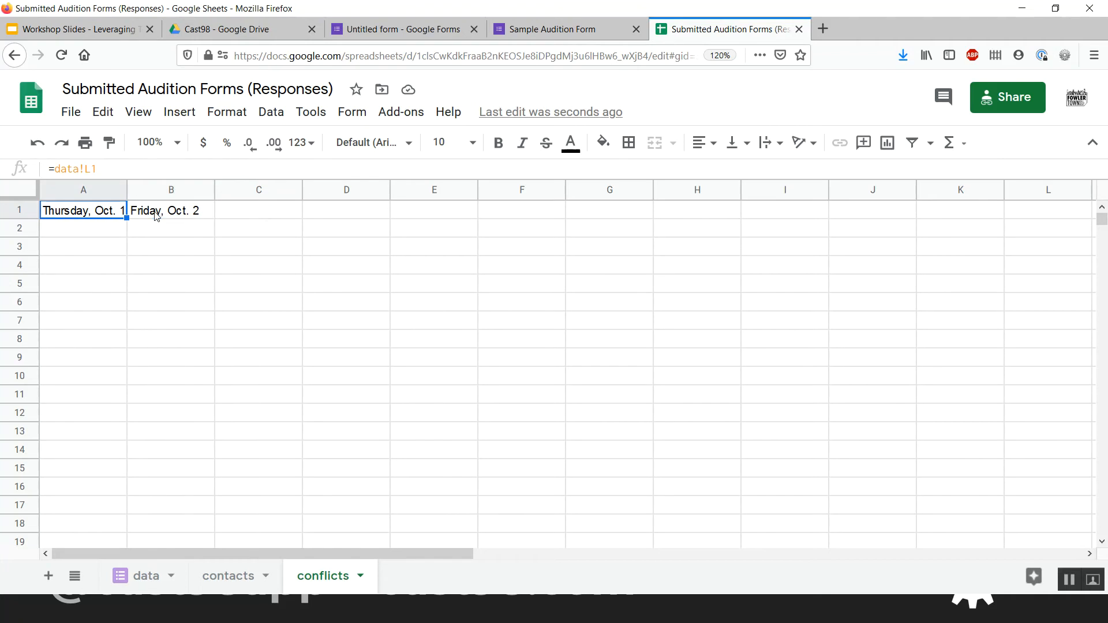
# Paste the copied date header formula across A1 through J1 of the conflicts sheet
pyautogui.hotkey('shift', 'Right')
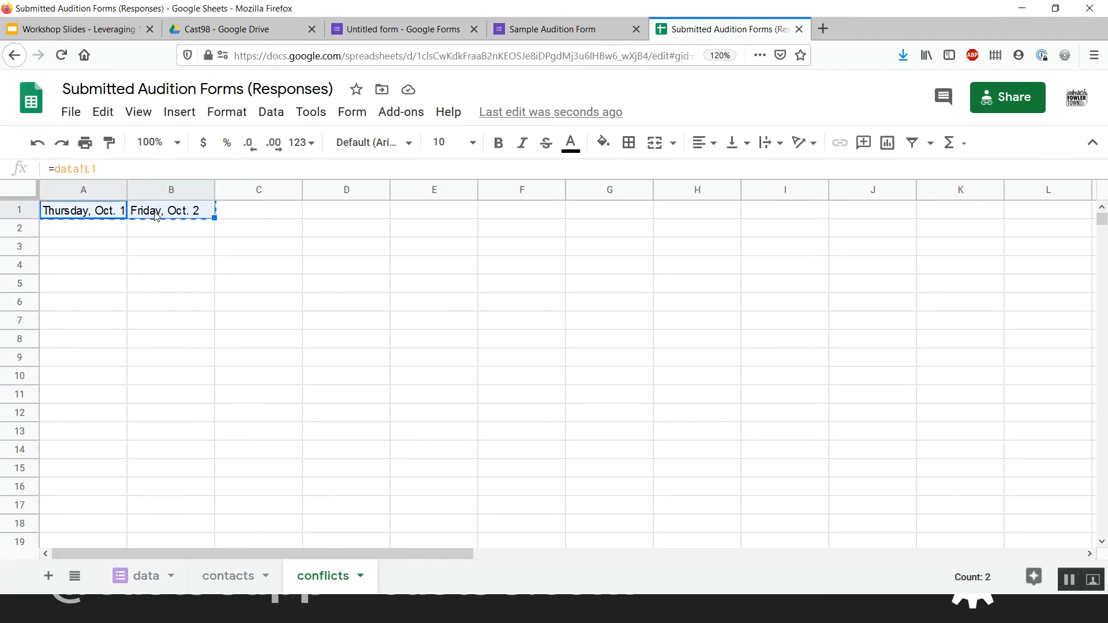
pyautogui.hotkey('shift', 'Right')
pyautogui.hotkey('shift', 'Right')
pyautogui.hotkey('shift', 'Right')
pyautogui.hotkey('shift', 'Right')
pyautogui.hotkey('shift', 'Right')
pyautogui.hotkey('shift', 'Right')
pyautogui.hotkey('shift', 'Right')
pyautogui.hotkey('shift', 'Right')
pyautogui.hotkey('ctrl', 'v')
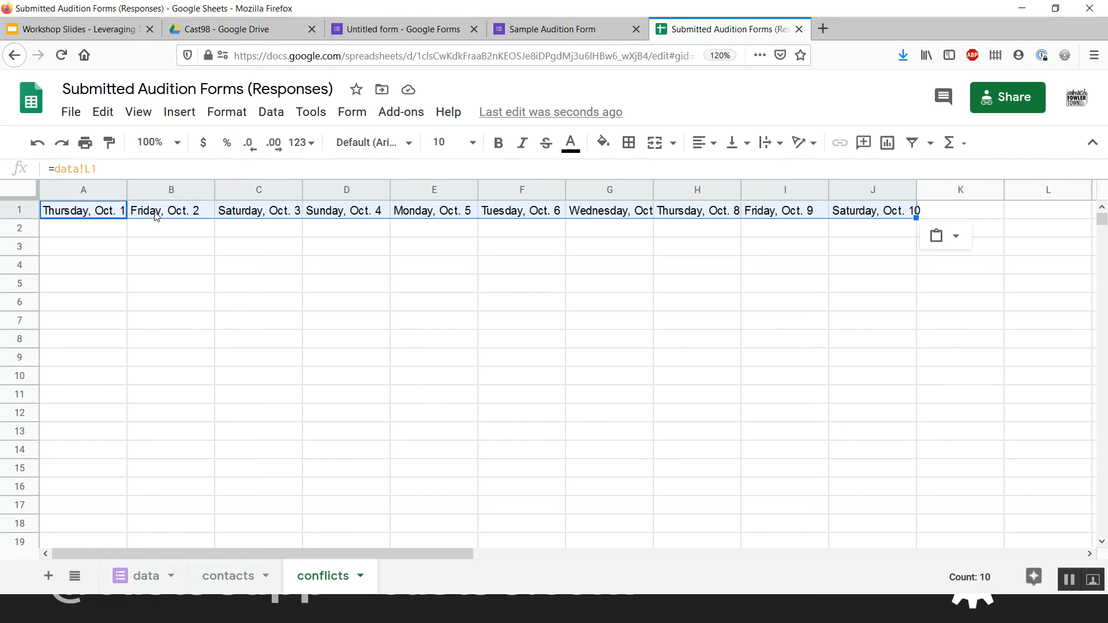
# In A2 of the conflicts sheet, transpose the date headers from the data sheet with =TRANSPOSE(data!L1:U1)
pyautogui.press('Left')
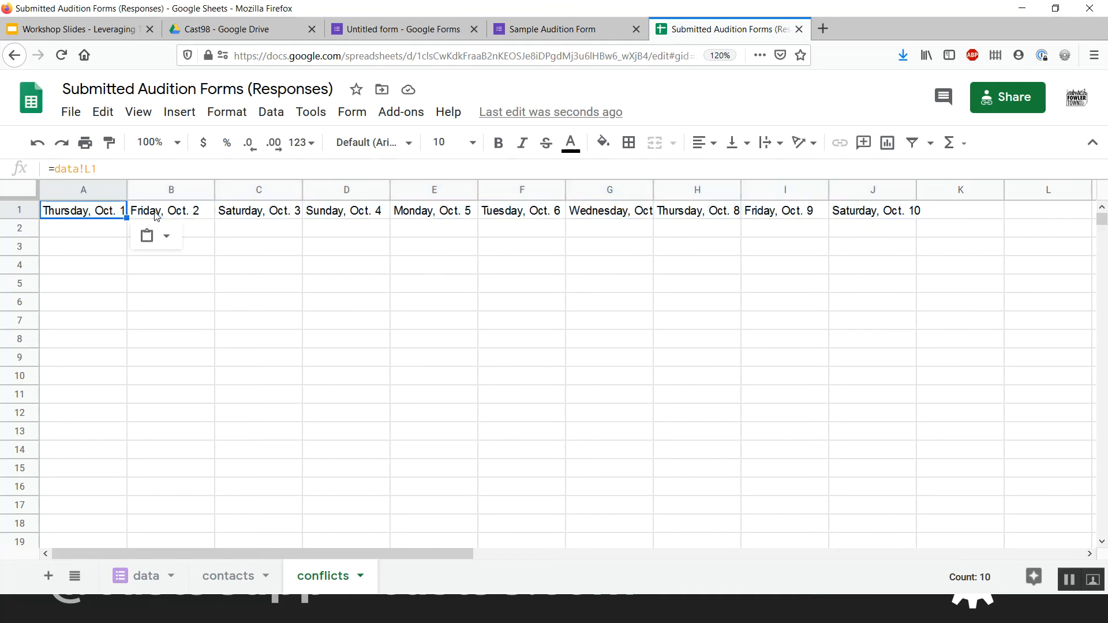
pyautogui.press('Down')
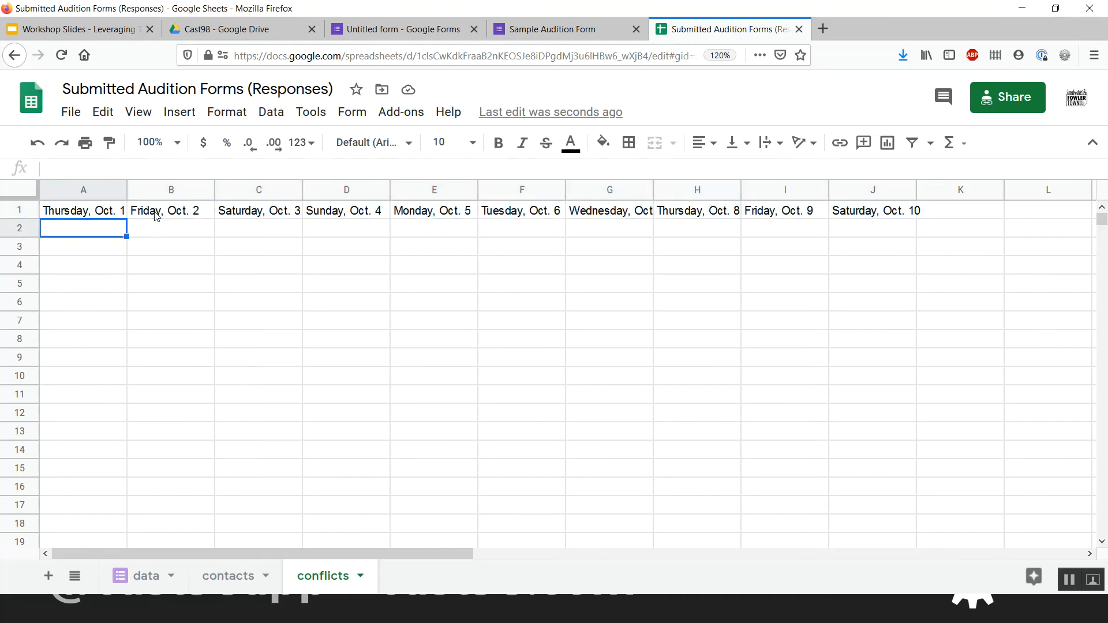
pyautogui.write('=')
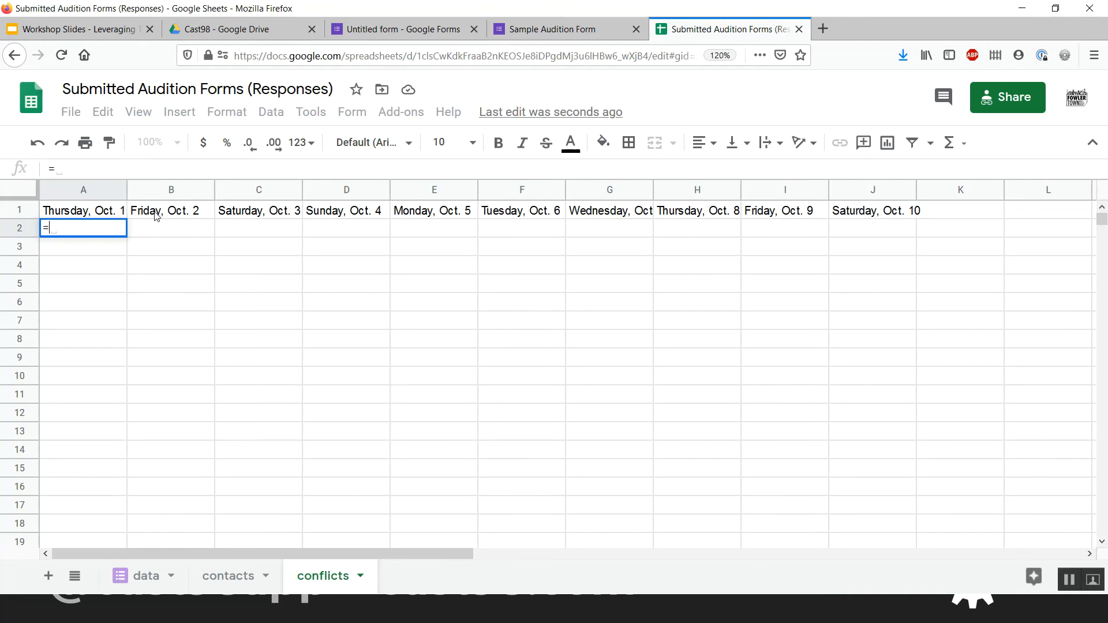
pyautogui.write('TRANS')
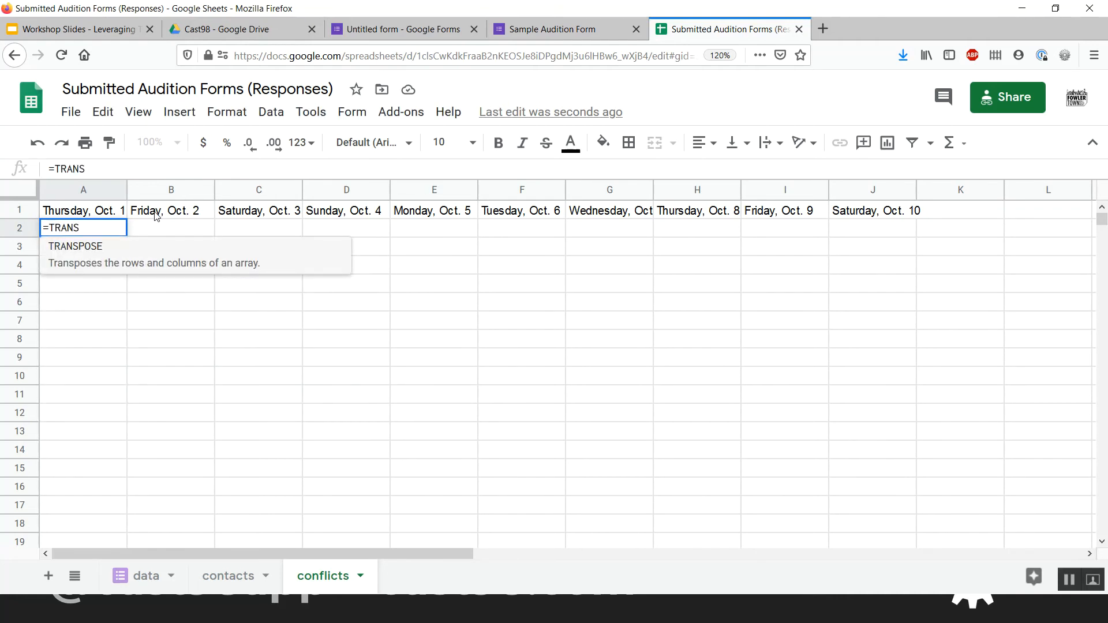
pyautogui.write('POSE(')
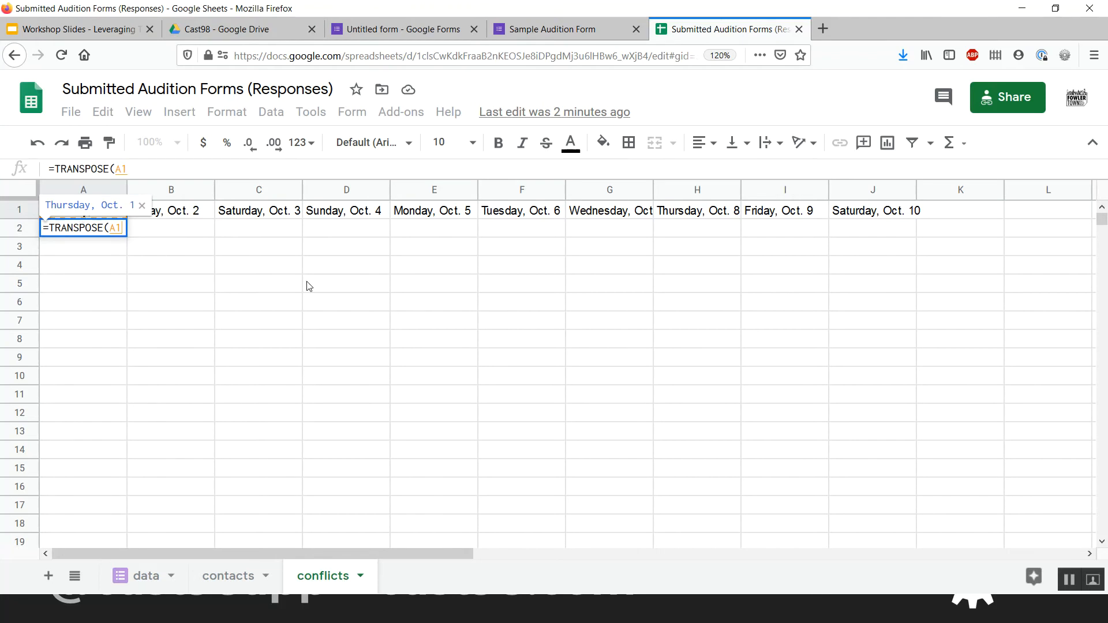
pyautogui.click(142, 577)
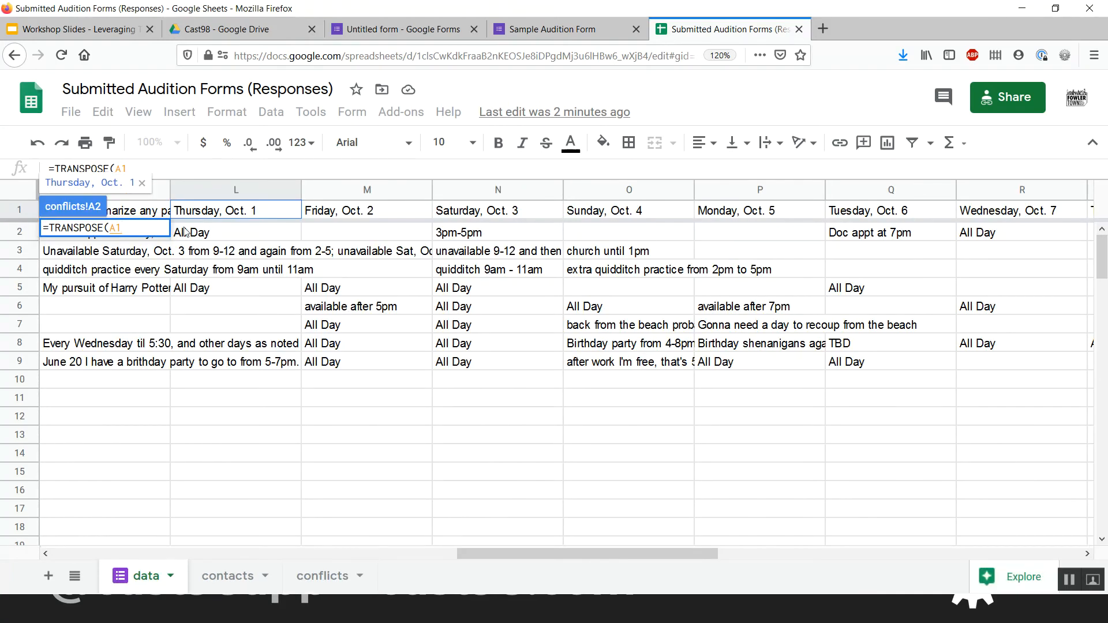
pyautogui.click(204, 213)
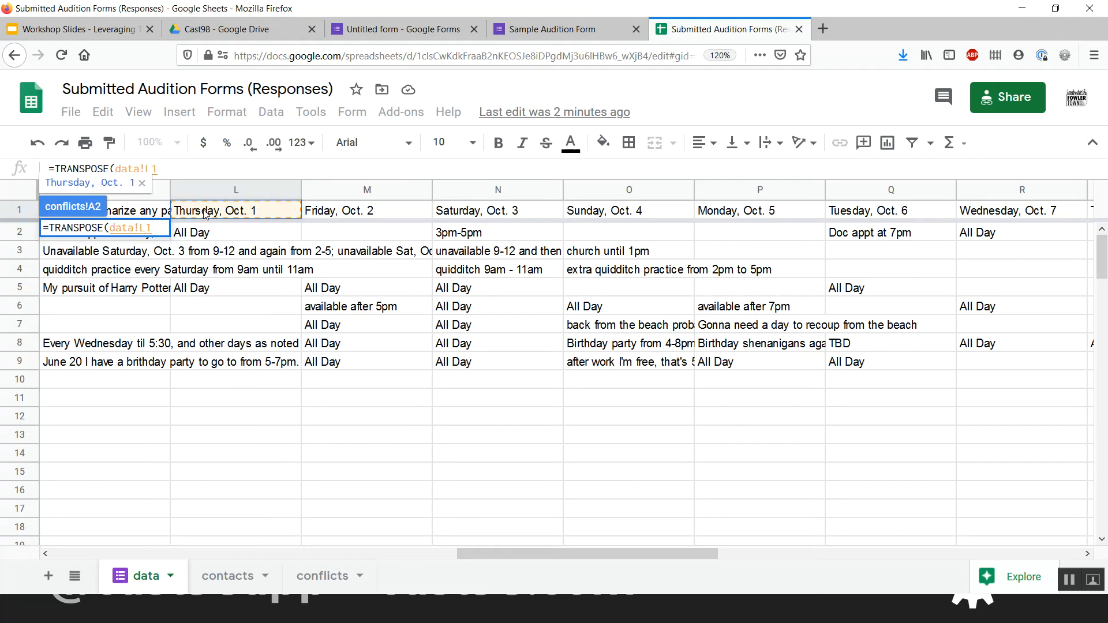
pyautogui.hotkey('shift', 'Right')
pyautogui.hotkey('shift', 'Right')
pyautogui.hotkey('shift', 'Right')
pyautogui.hotkey('shift', 'Right')
pyautogui.hotkey('shift', 'Right')
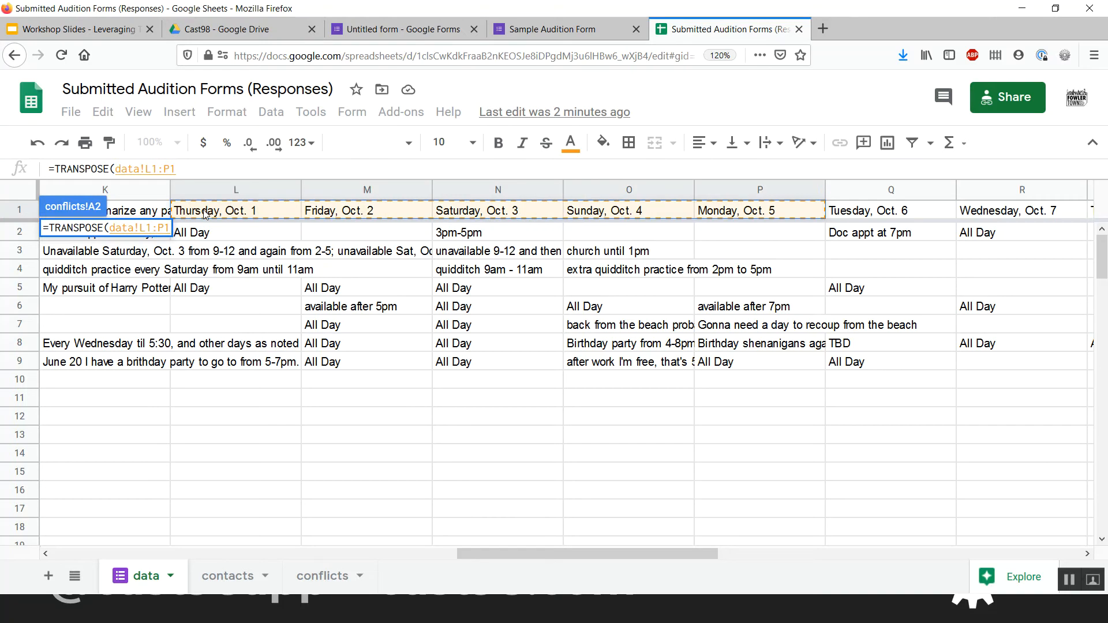
pyautogui.hotkey('shift', 'Right')
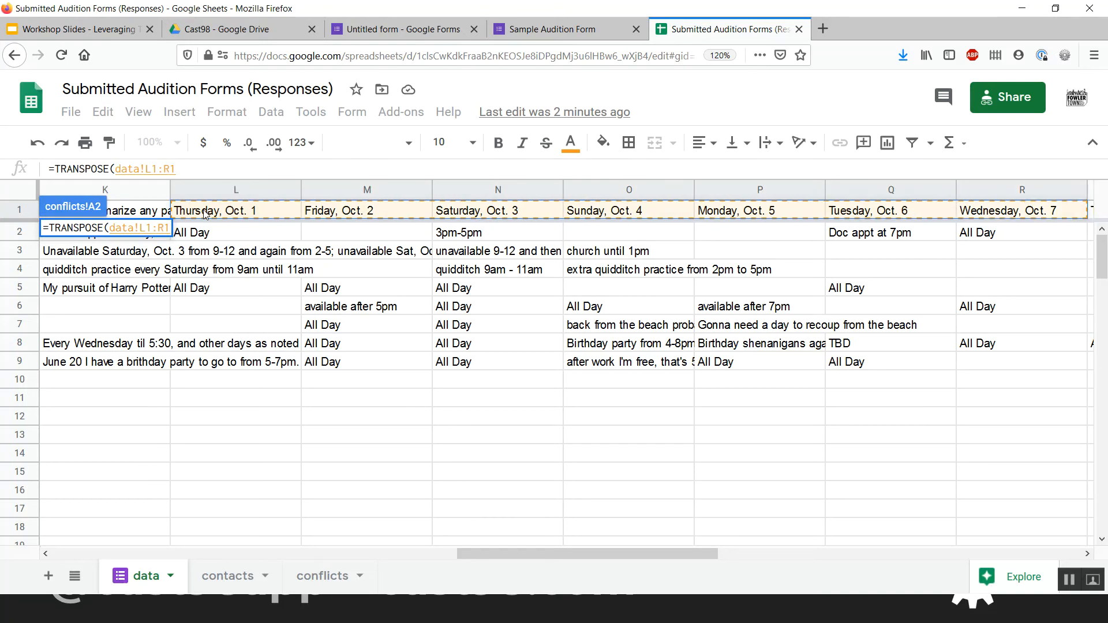
pyautogui.hotkey('shift', 'Right')
pyautogui.hotkey('shift', 'Right')
pyautogui.hotkey('shift', 'Right')
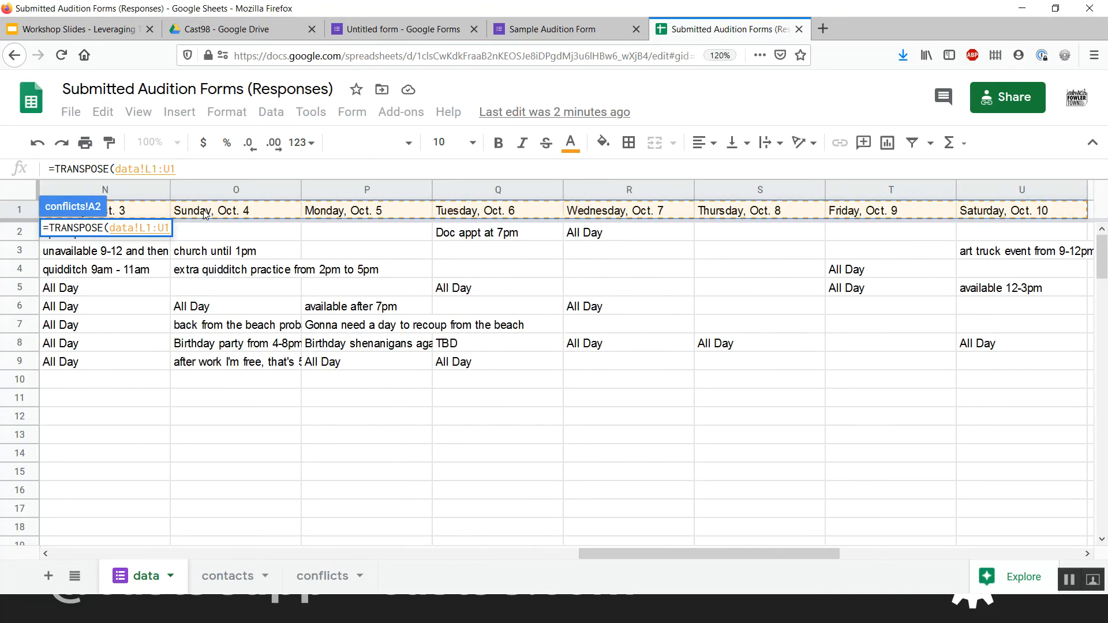
pyautogui.hotkey('shift', 'Right')
pyautogui.hotkey('shift', 'Right')
pyautogui.hotkey('shift', 'Left')
pyautogui.hotkey('shift', 'Left')
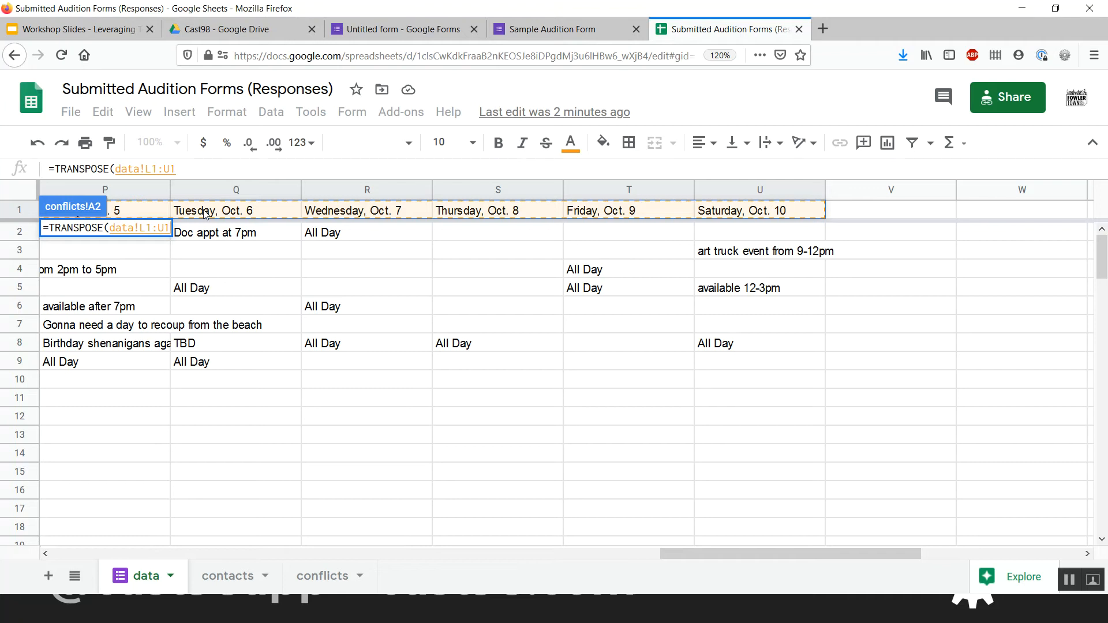
pyautogui.press('Return')
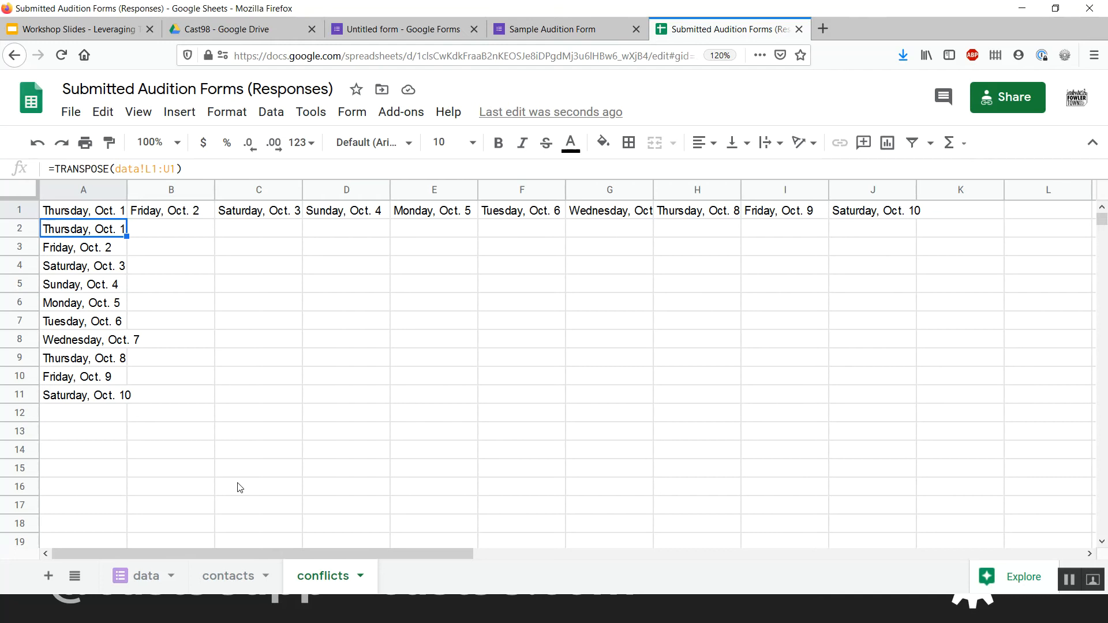
# Replace the formula in A2 of the conflicts sheet with =TRANSPOSE(data!L1:U105), covering the date headers and the responses below them
pyautogui.write('=')
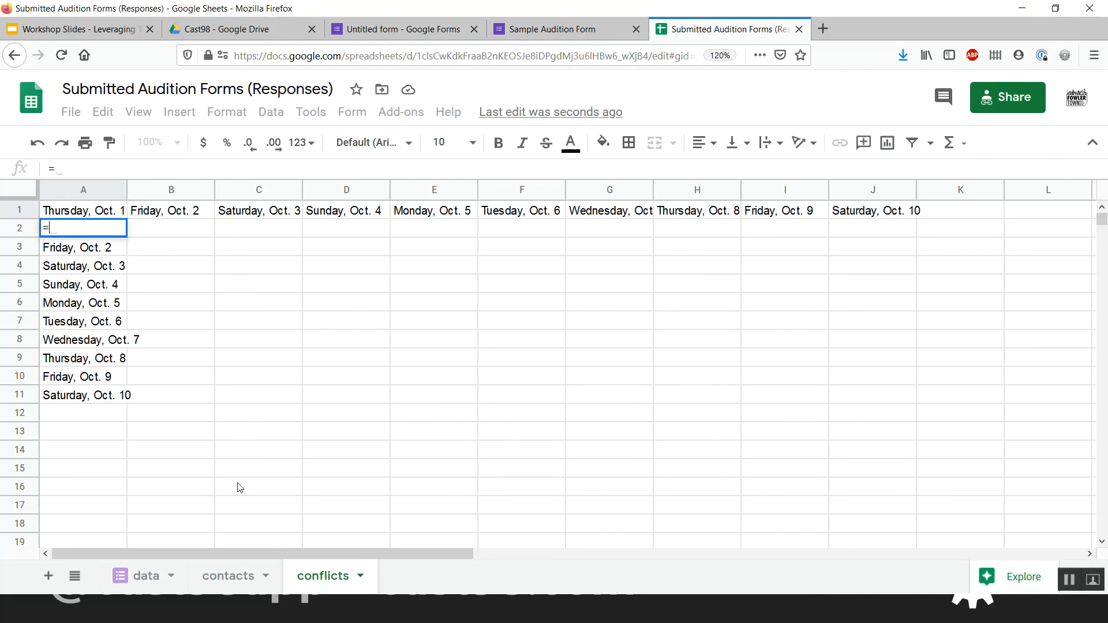
pyautogui.click(136, 577)
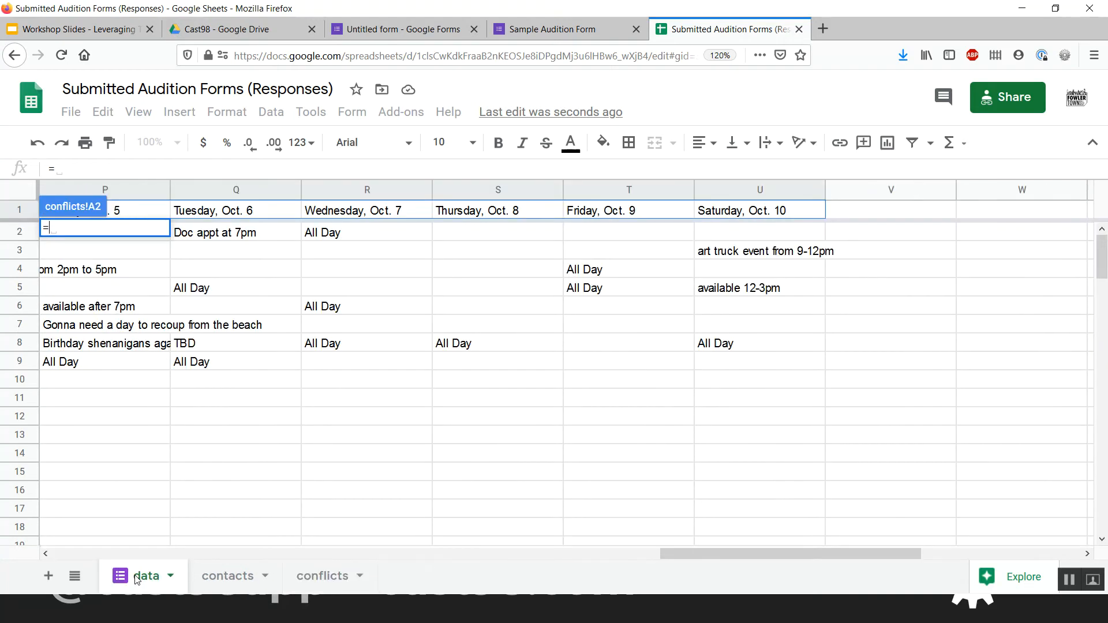
pyautogui.write('TRANS')
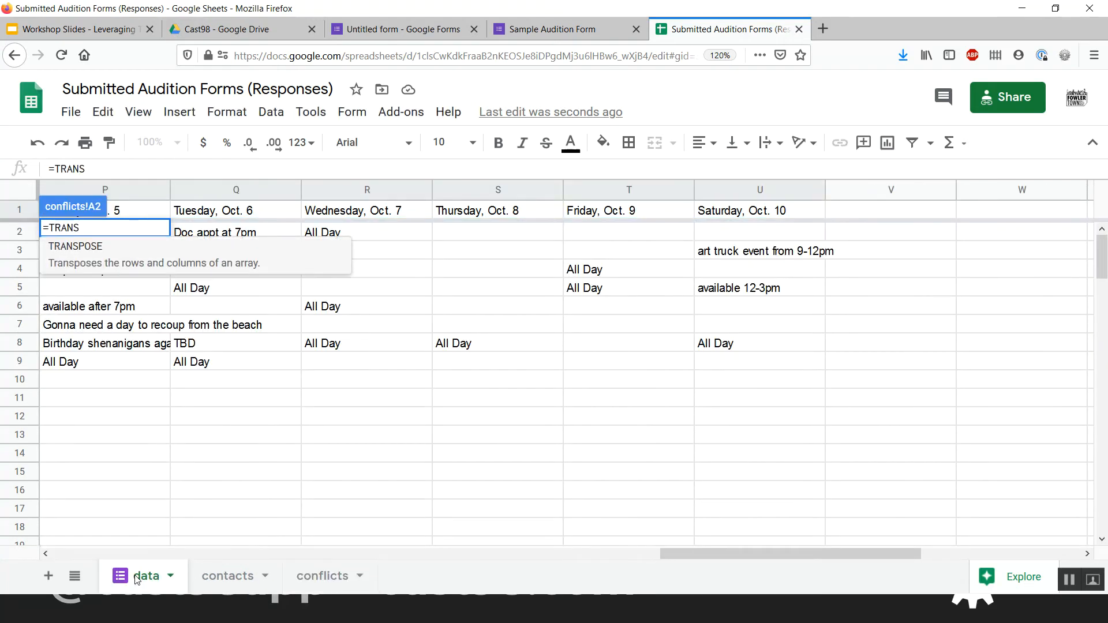
pyautogui.write('POSE(')
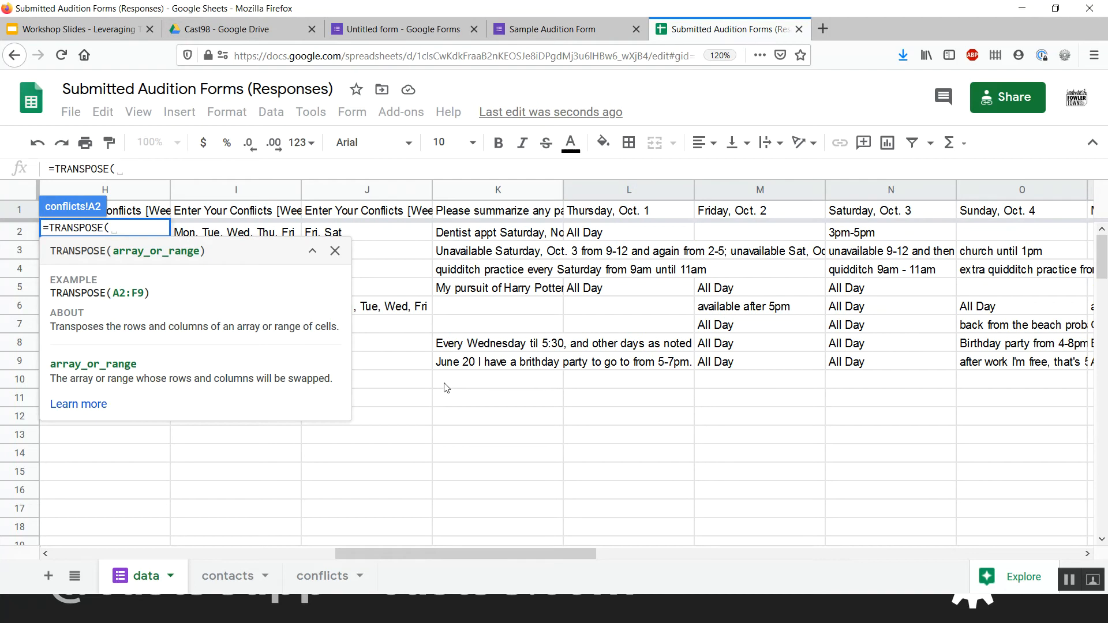
pyautogui.click(657, 216)
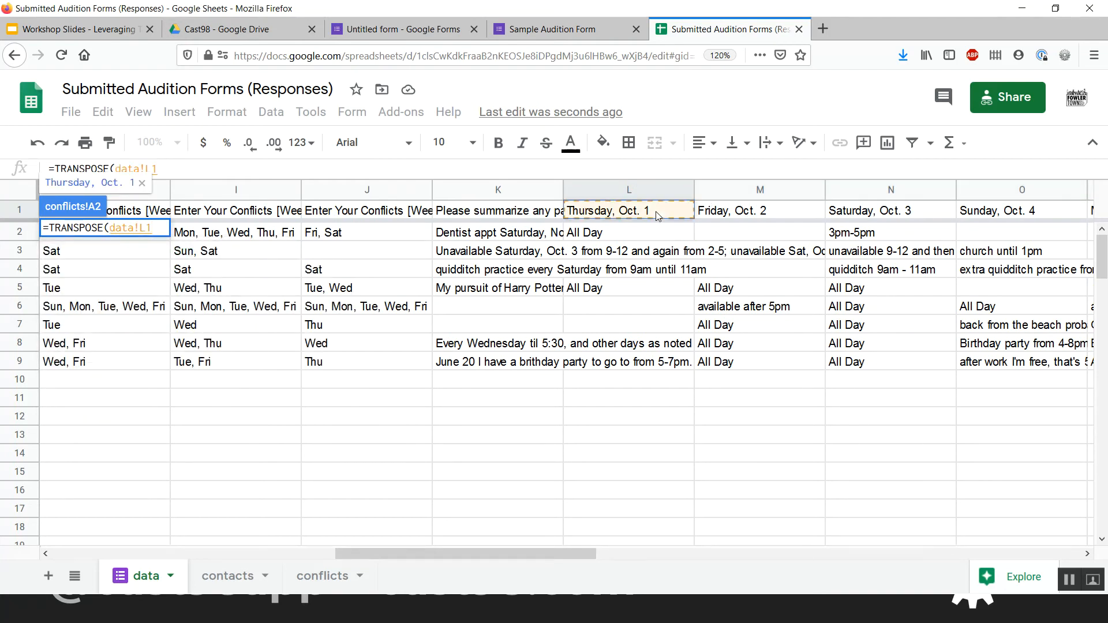
pyautogui.hotkey('shift', 'Right')
pyautogui.hotkey('shift', 'Right')
pyautogui.hotkey('shift', 'Right')
pyautogui.hotkey('shift', 'Right')
pyautogui.hotkey('shift', 'Right')
pyautogui.hotkey('shift', 'Right')
pyautogui.hotkey('shift', 'Right')
pyautogui.hotkey('shift', 'Right')
pyautogui.hotkey('shift', 'Right')
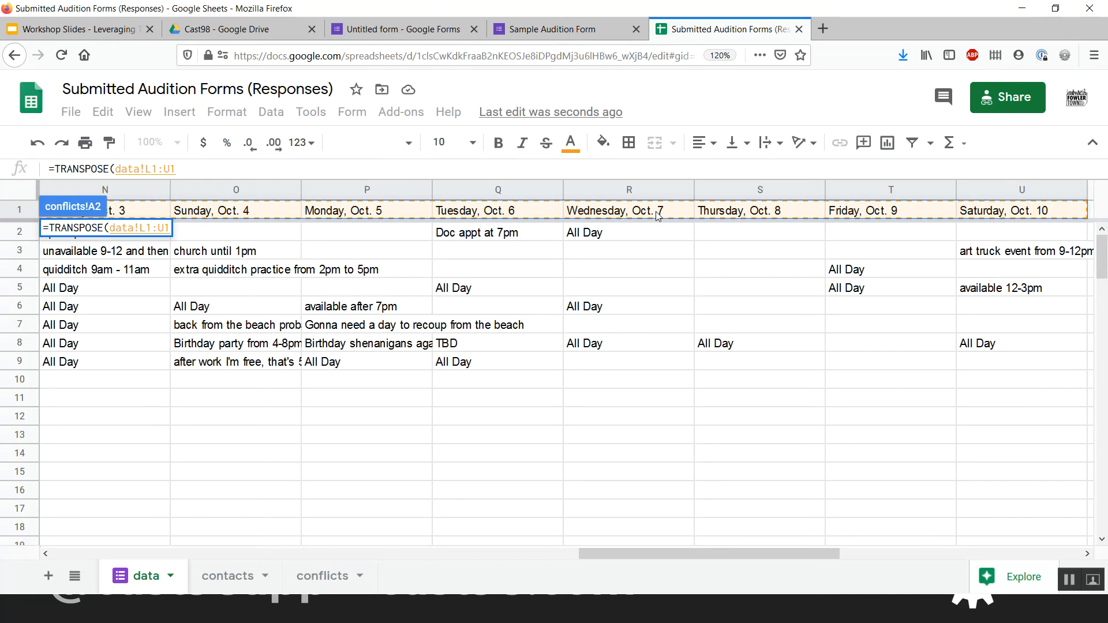
pyautogui.hotkey('shift', 'Down')
pyautogui.hotkey('shift', 'Down')
pyautogui.hotkey('shift', 'Down')
pyautogui.hotkey('shift', 'Down')
pyautogui.hotkey('shift', 'Down')
pyautogui.hotkey('shift', 'Down')
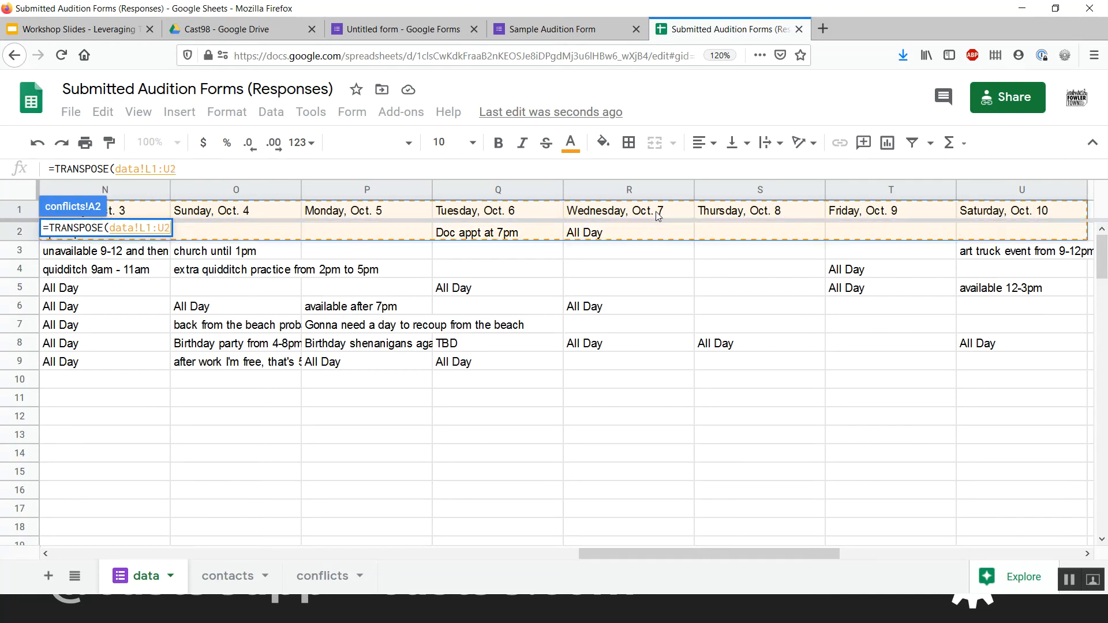
pyautogui.hotkey('shift', 'Down')
pyautogui.hotkey('shift', 'Down')
pyautogui.hotkey('shift', 'Down')
pyautogui.hotkey('shift', 'Down')
pyautogui.hotkey('shift', 'Down')
pyautogui.hotkey('shift', 'Down')
pyautogui.hotkey('shift', 'Down')
pyautogui.hotkey('shift', 'Down')
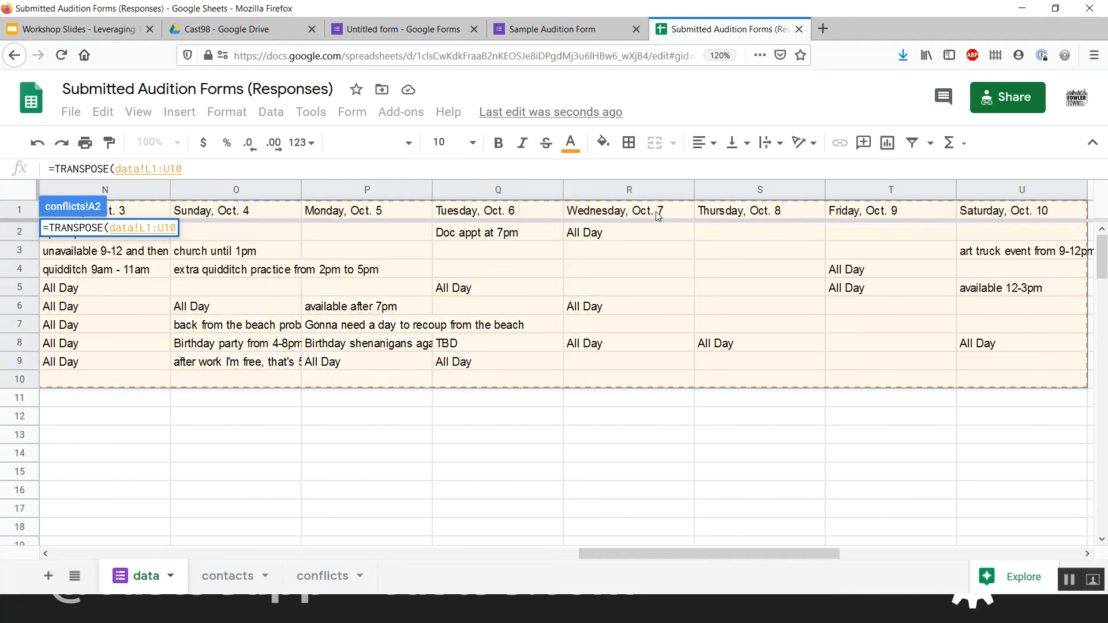
pyautogui.hotkey('shift', 'Down')
pyautogui.hotkey('shift', 'Down')
pyautogui.hotkey('shift', 'Down')
pyautogui.hotkey('shift', 'Down')
pyautogui.hotkey('shift', 'Down')
pyautogui.hotkey('shift', 'Down')
pyautogui.hotkey('shift', 'Down')
pyautogui.hotkey('shift', 'Down')
pyautogui.hotkey('shift', 'Down')
pyautogui.hotkey('shift', 'Down')
pyautogui.hotkey('shift', 'Down')
pyautogui.hotkey('shift', 'Down')
pyautogui.hotkey('shift', 'Down')
pyautogui.hotkey('shift', 'Down')
pyautogui.hotkey('shift', 'Down')
pyautogui.hotkey('shift', 'Down')
pyautogui.hotkey('shift', 'Down')
pyautogui.hotkey('shift', 'Down')
pyautogui.hotkey('shift', 'Down')
pyautogui.hotkey('shift', 'Down')
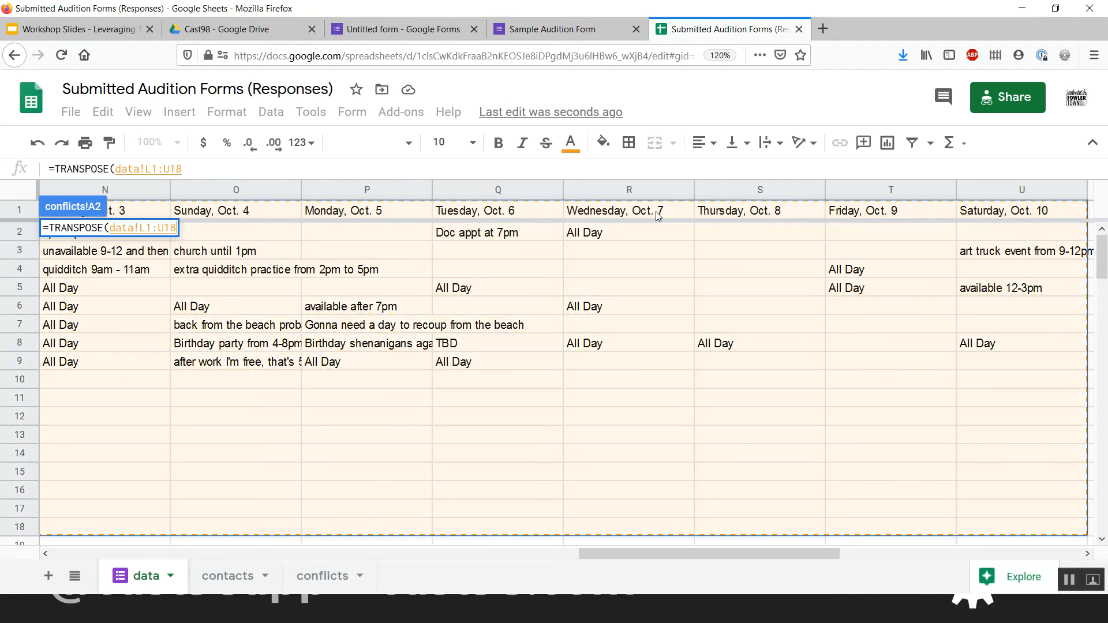
pyautogui.hotkey('shift', 'Down')
pyautogui.hotkey('shift', 'Down')
pyautogui.hotkey('shift', 'Down')
pyautogui.hotkey('shift', 'Down')
pyautogui.hotkey('shift', 'Down')
pyautogui.hotkey('shift', 'Down')
pyautogui.hotkey('shift', 'Down')
pyautogui.hotkey('shift', 'Down')
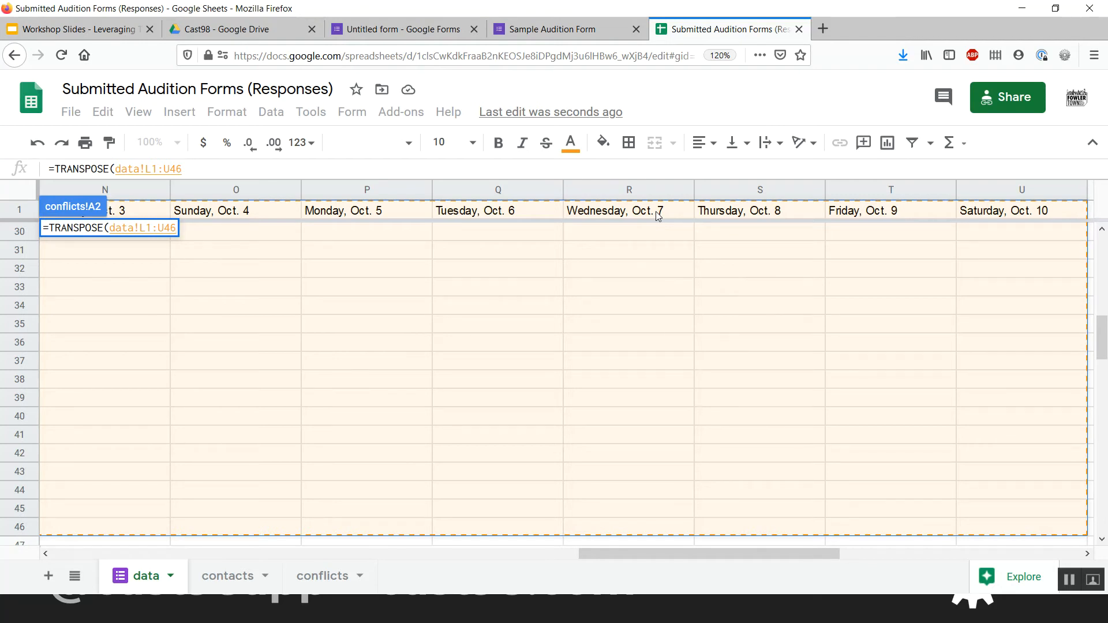
pyautogui.hotkey('ctrl', 'shift', 'Down')
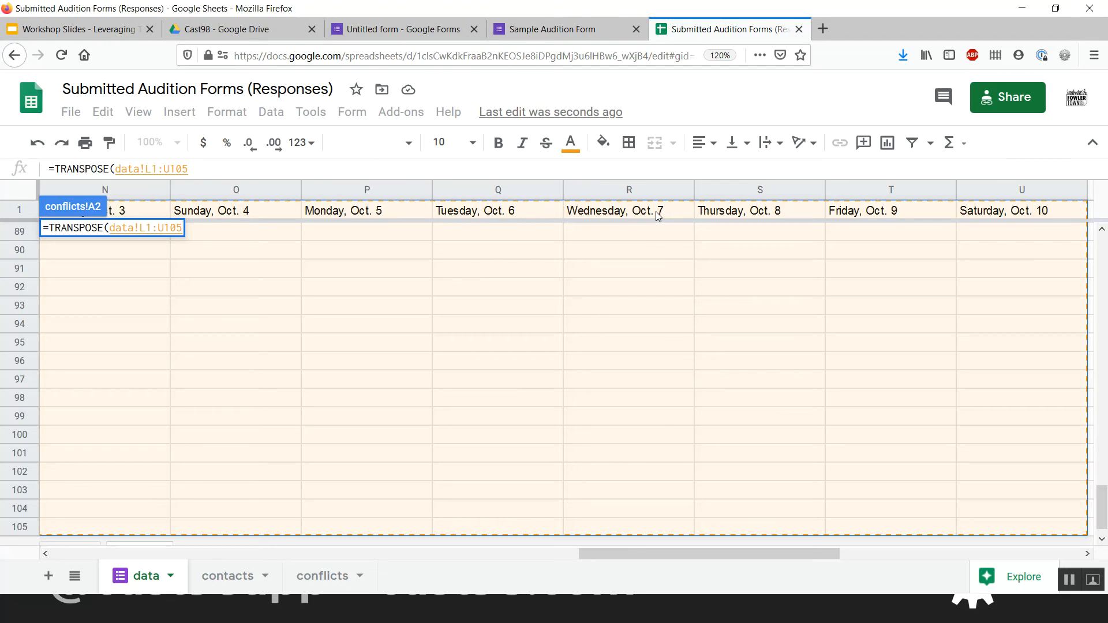
pyautogui.press('Return')
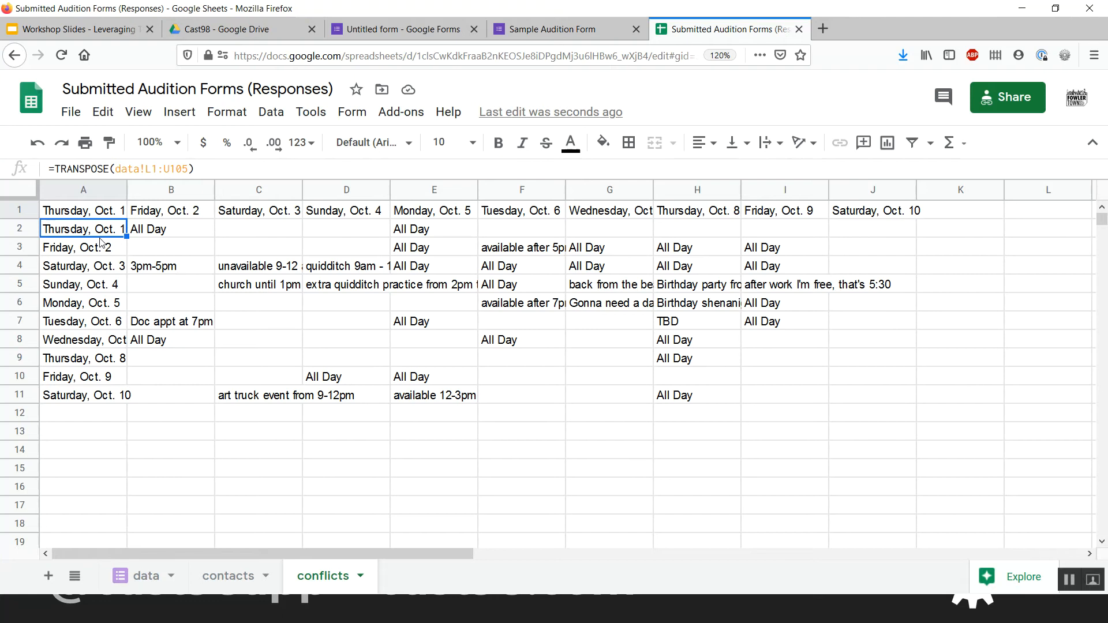
# Clear the date headers from A1 through J1 of the conflicts sheet
pyautogui.press('Up')
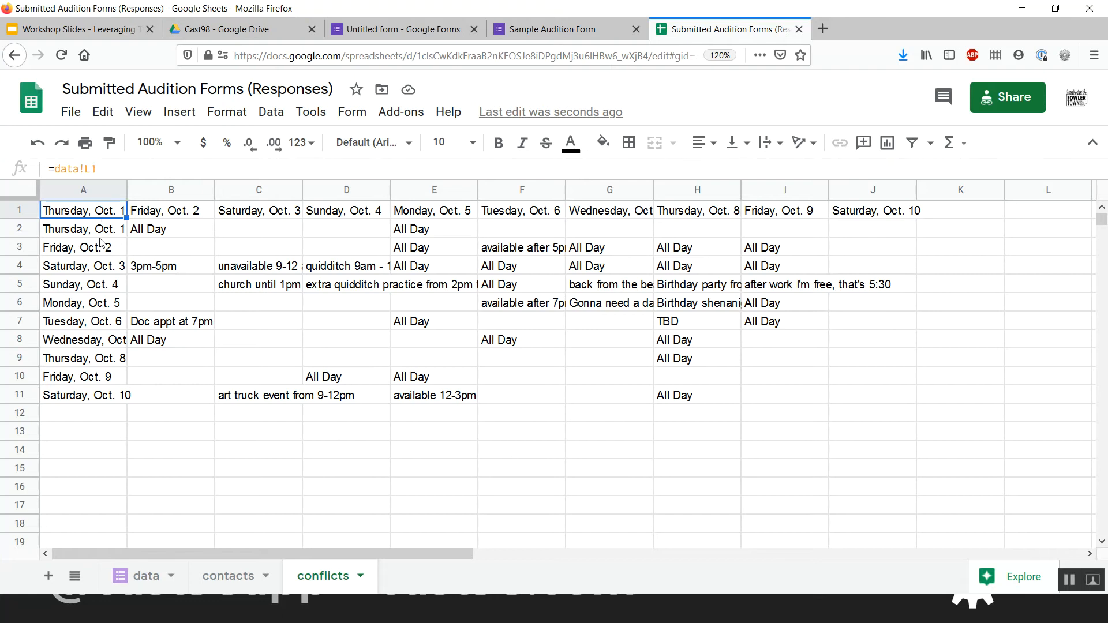
pyautogui.hotkey('ctrl', 'shift', 'Right')
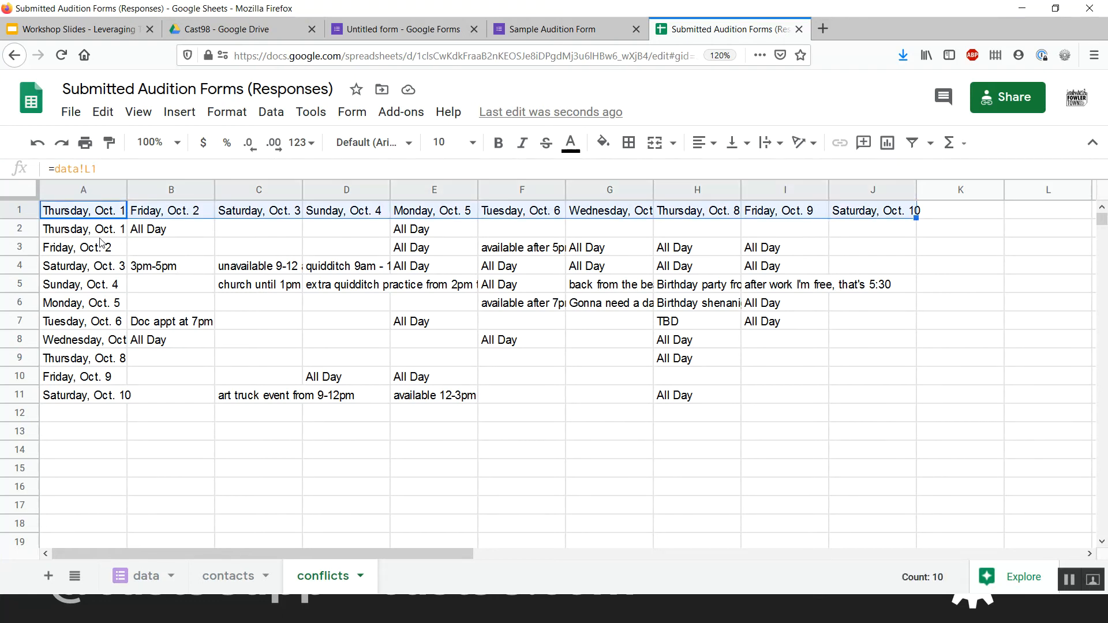
pyautogui.press('Delete')
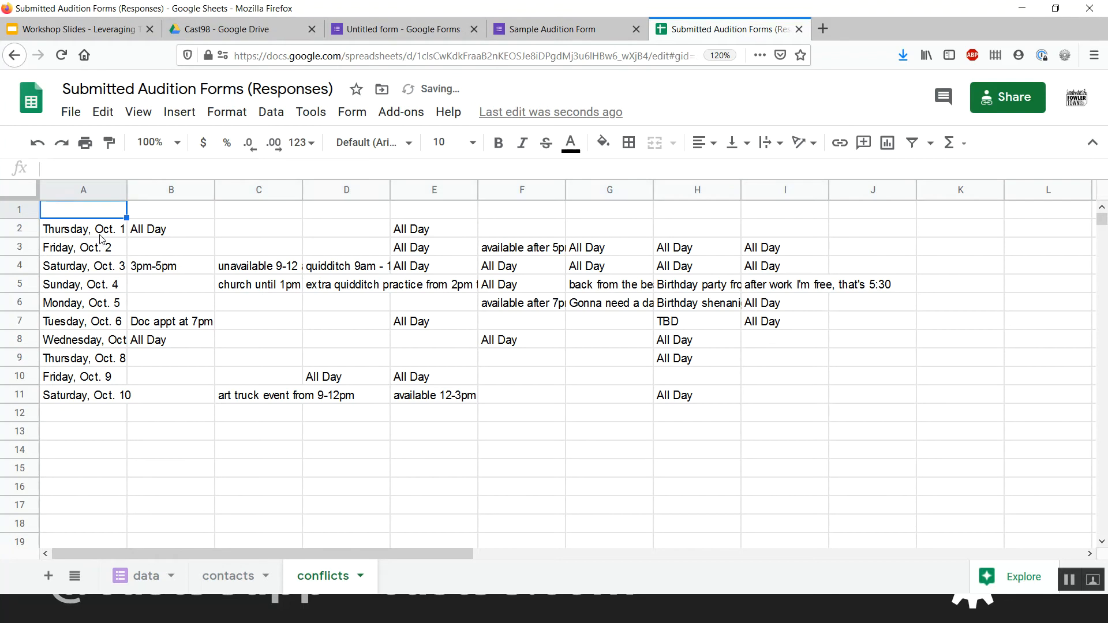
# Inspect the transposed dates in A2 through A5 and the first conflict entry in B2
pyautogui.click(101, 234)
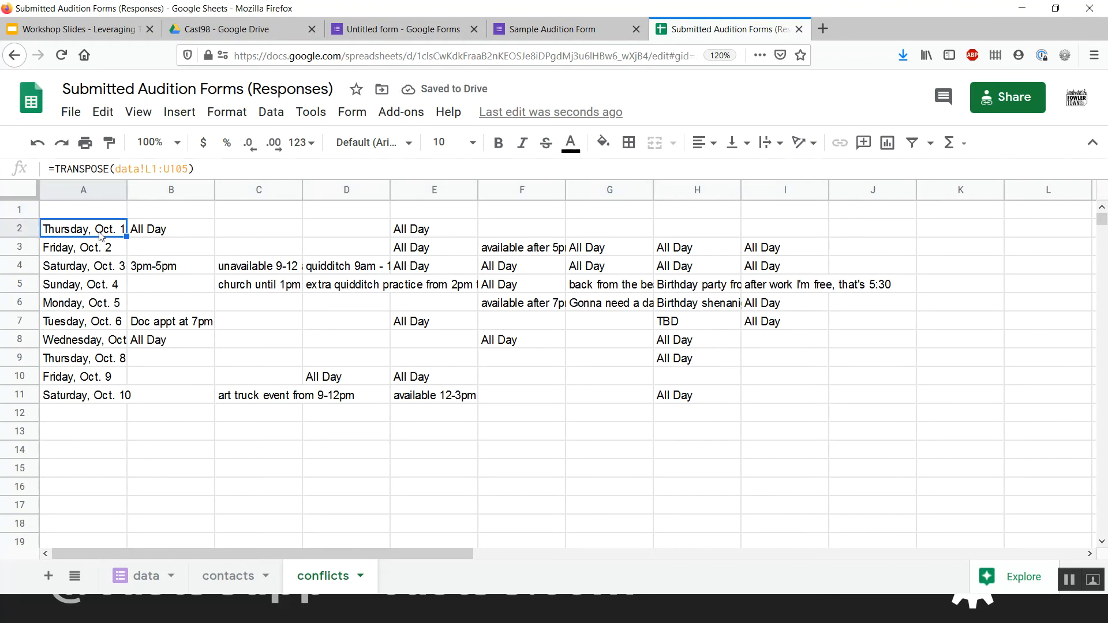
pyautogui.press('Down')
pyautogui.press('Down')
pyautogui.press('Down')
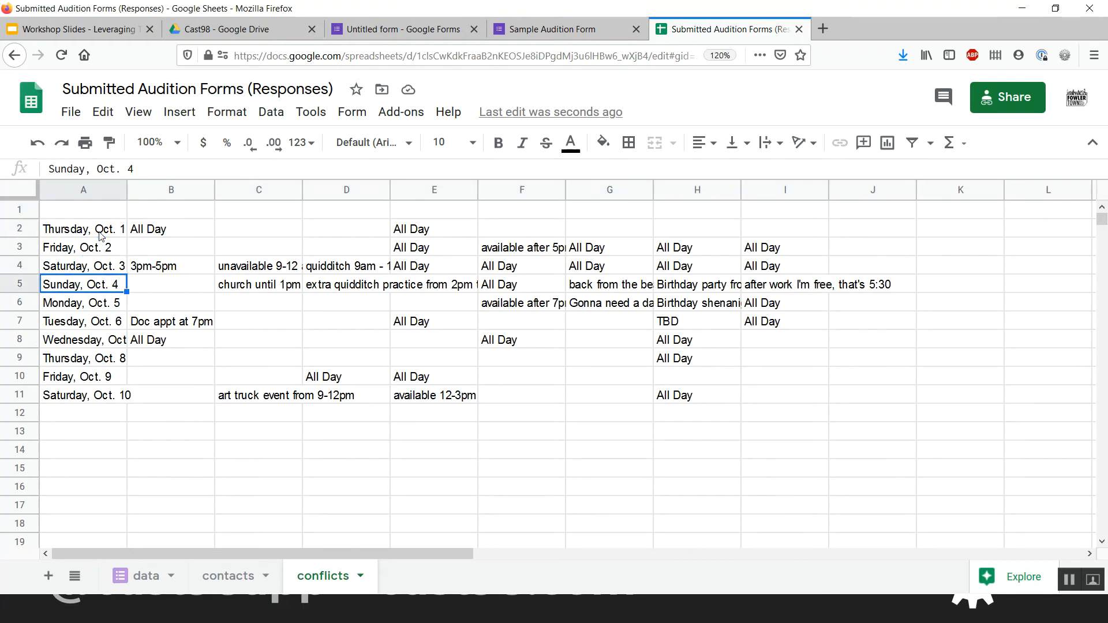
pyautogui.press('Up')
pyautogui.press('Up')
pyautogui.press('Up')
pyautogui.press('Right')
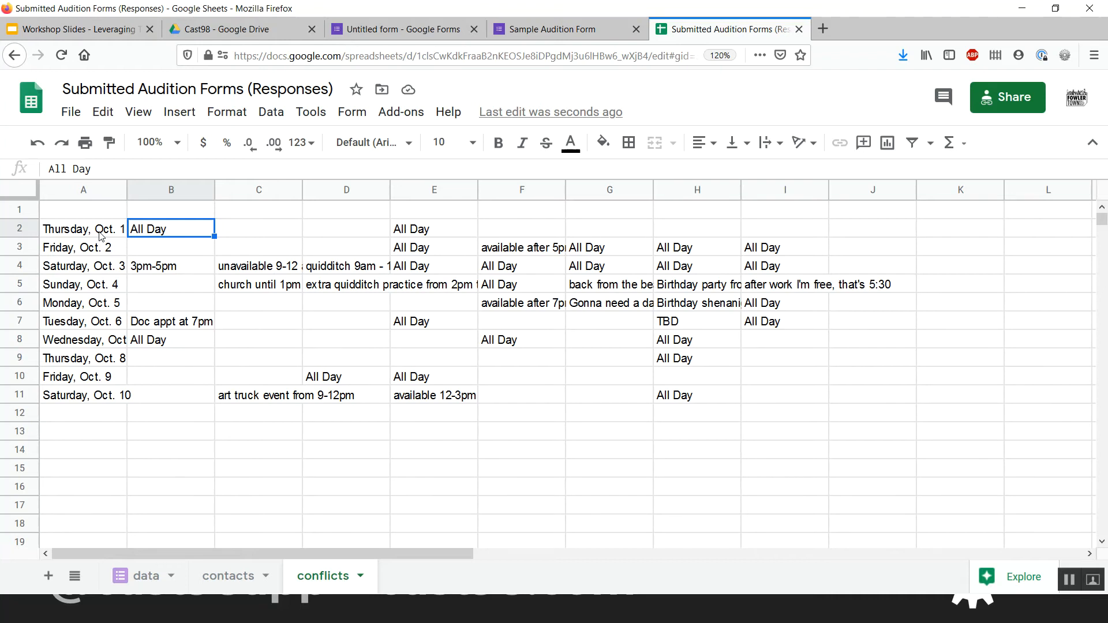
# Examine the blank row 1 cells above the transposed conflict columns, from B1 through E1
pyautogui.press('Up')
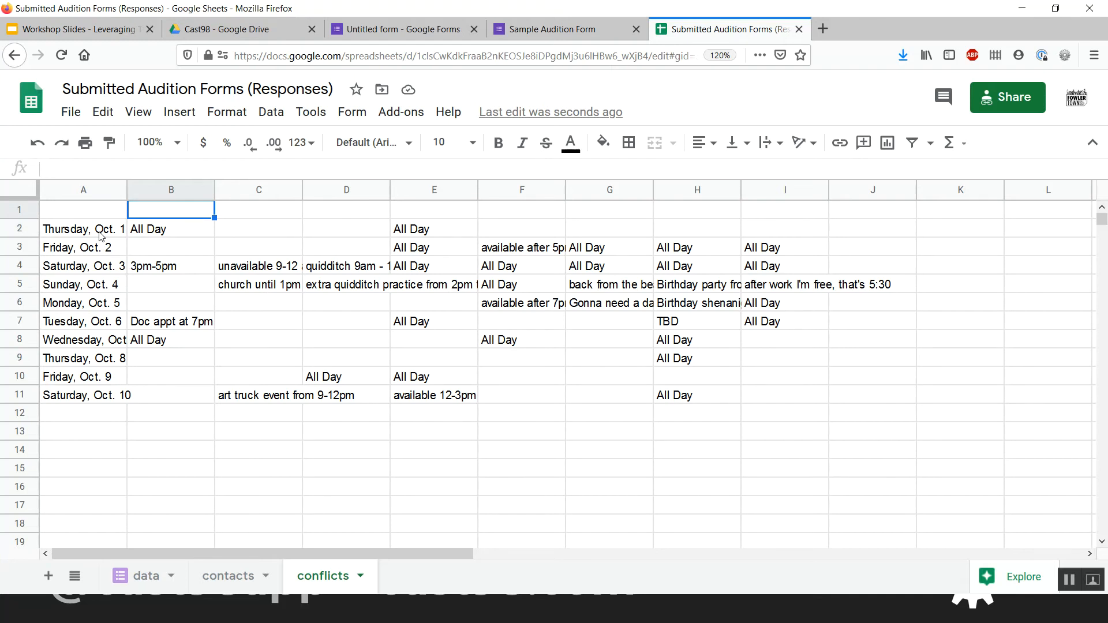
pyautogui.press('Right')
pyautogui.press('Right')
pyautogui.press('Right')
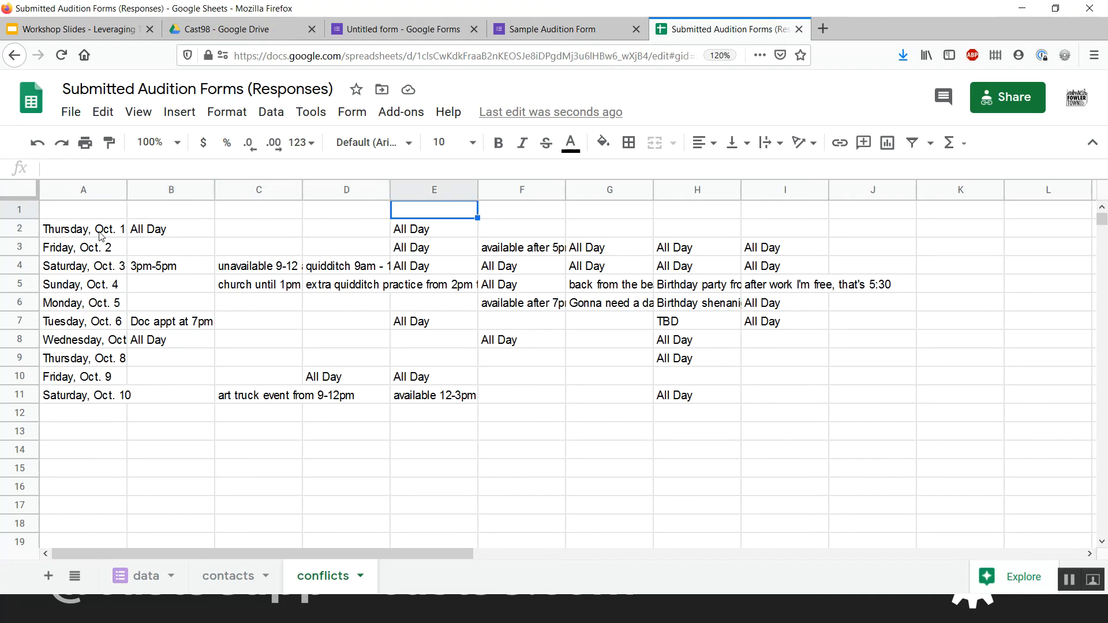
pyautogui.press('Left')
pyautogui.press('Left')
pyautogui.press('Left')
pyautogui.press('Left')
pyautogui.press('Right')
pyautogui.press('Down')
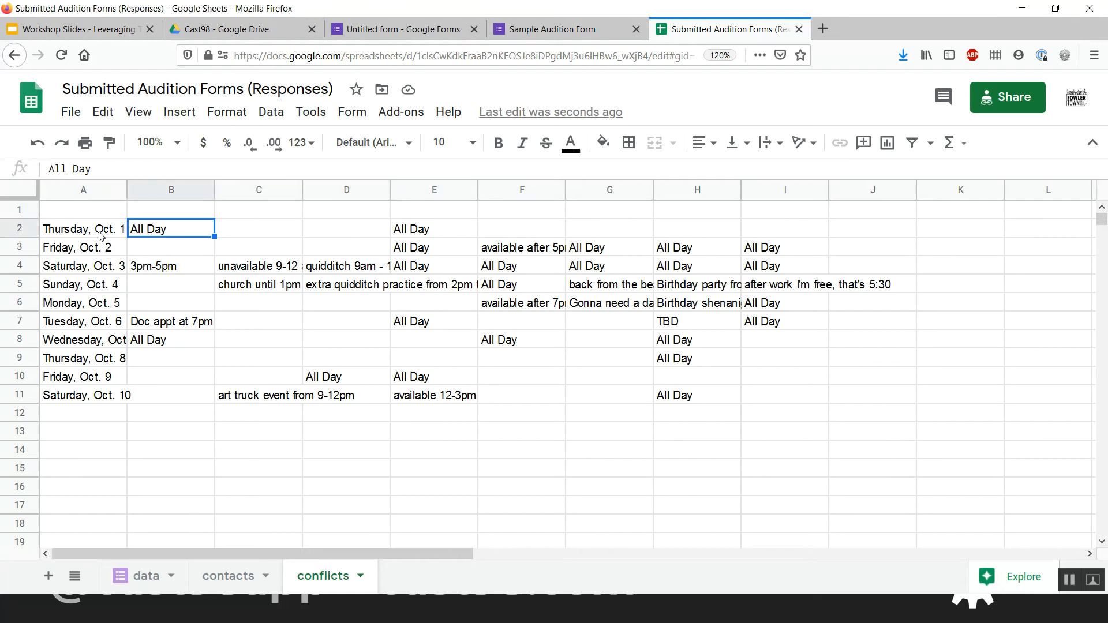
# Examine the first respondent's conflicts in B2 through B4 of the conflicts sheet and the blank header cell B1
pyautogui.press('Down')
pyautogui.press('Down')
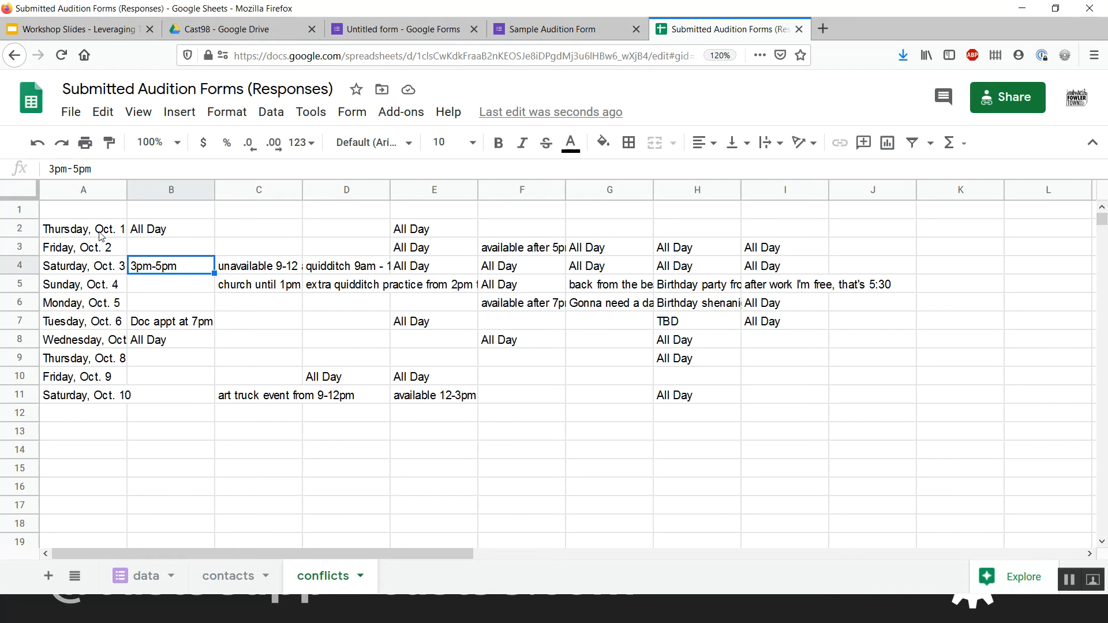
pyautogui.press('Up')
pyautogui.press('Up')
pyautogui.press('Up')
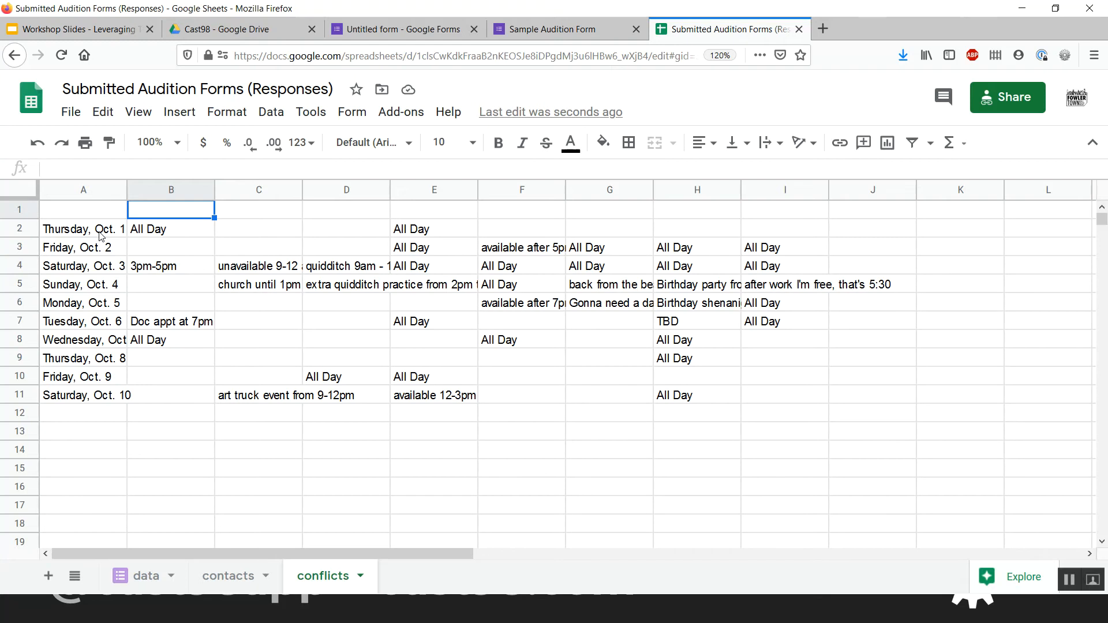
pyautogui.write('=')
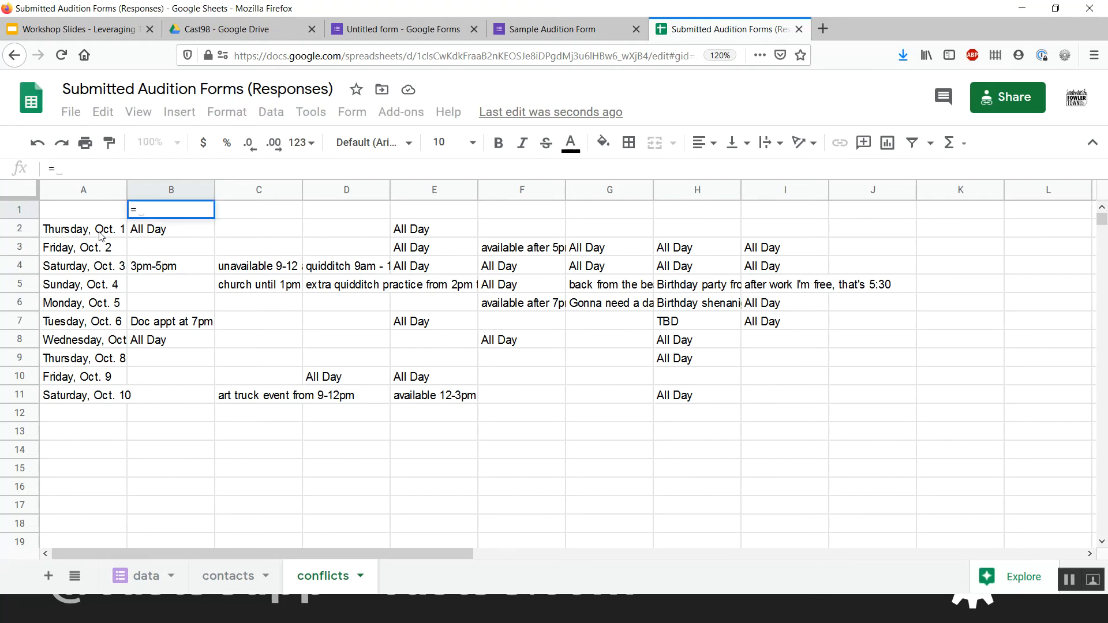
pyautogui.write('tri')
pyautogui.press('Escape')
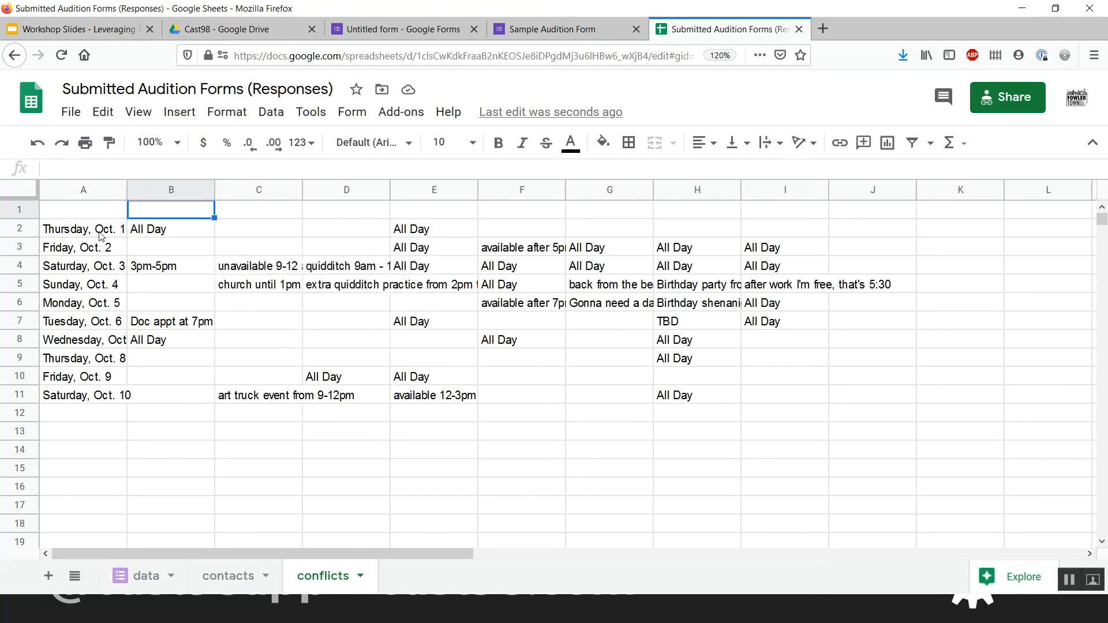
# Review the respondents' entries in the Name column of the data sheet
pyautogui.click(138, 575)
pyautogui.hscroll(-5, 355, 391)
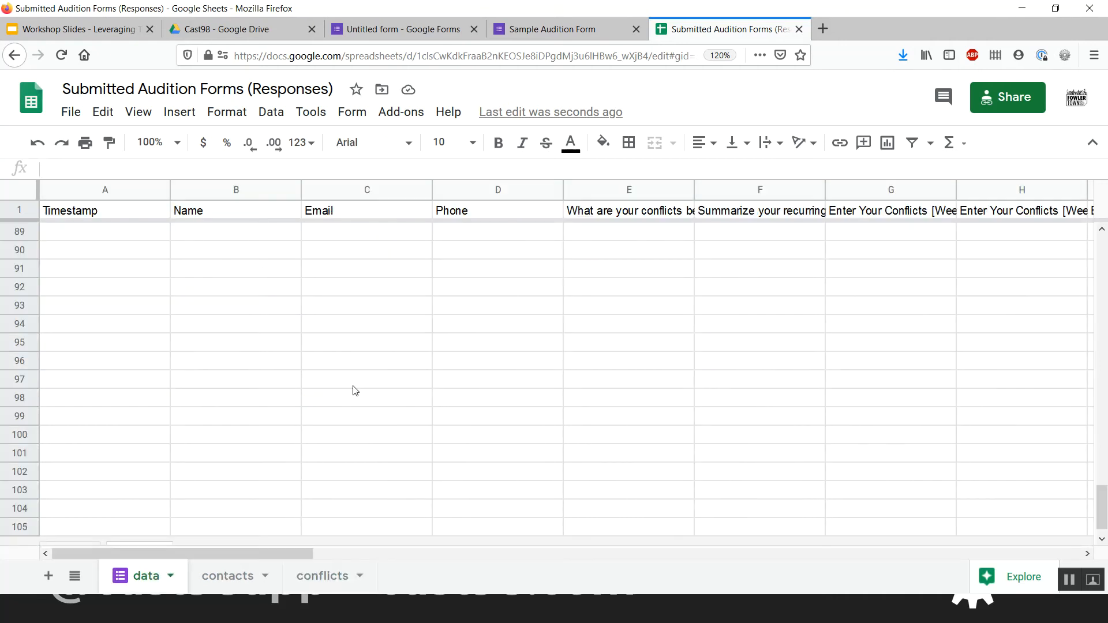
pyautogui.scroll(20, 354, 390)
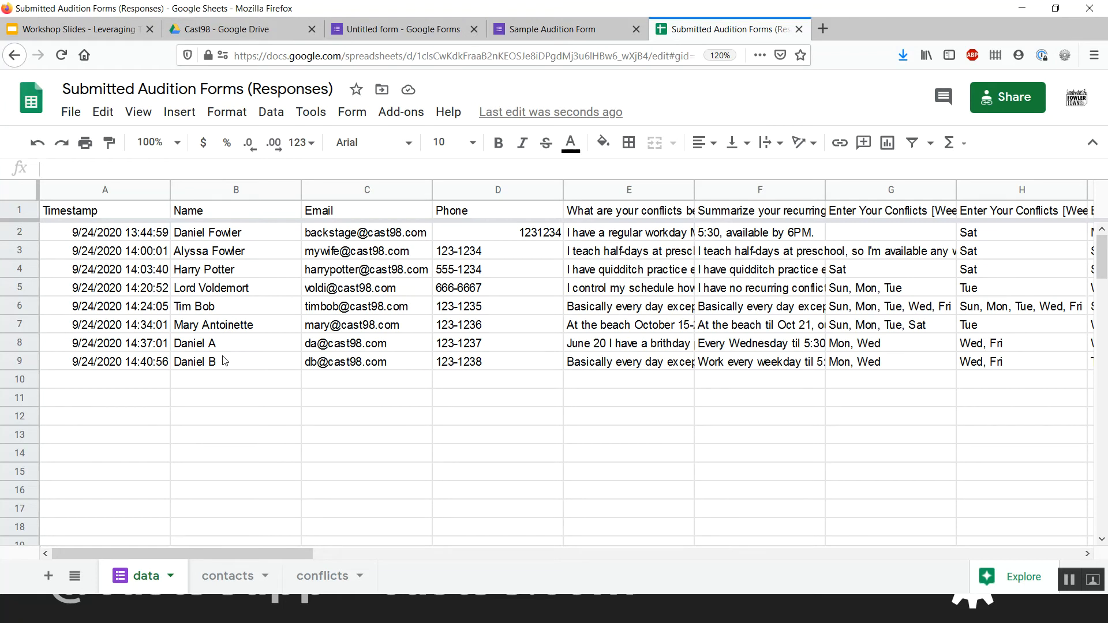
# Inspect the first respondent's transposed conflicts down column B of the conflicts sheet
pyautogui.click(302, 574)
pyautogui.click(151, 231)
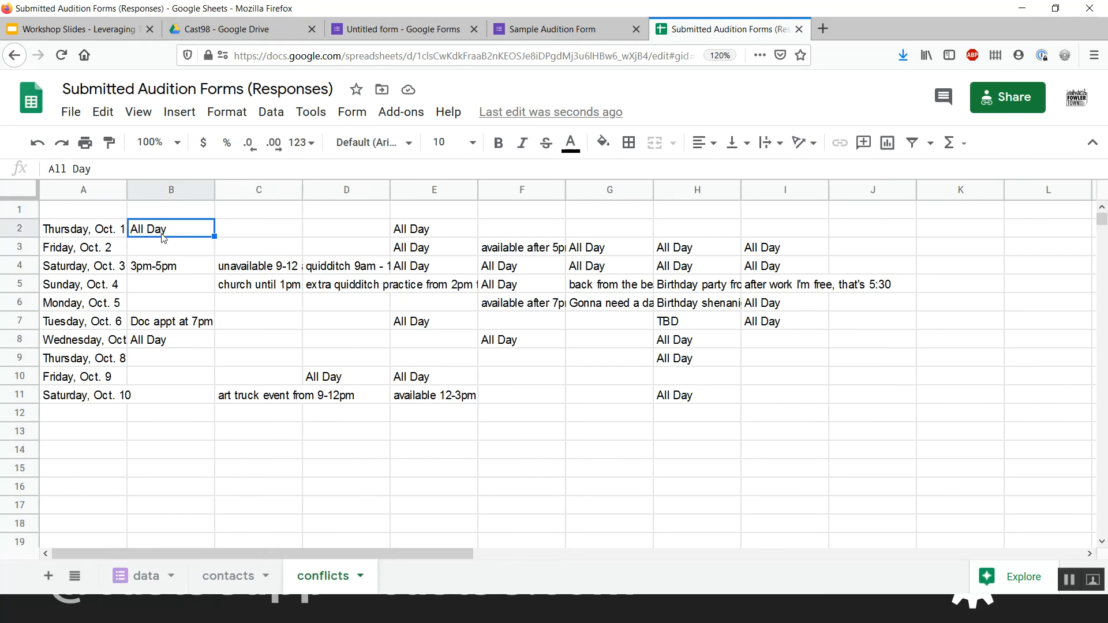
pyautogui.press('Up')
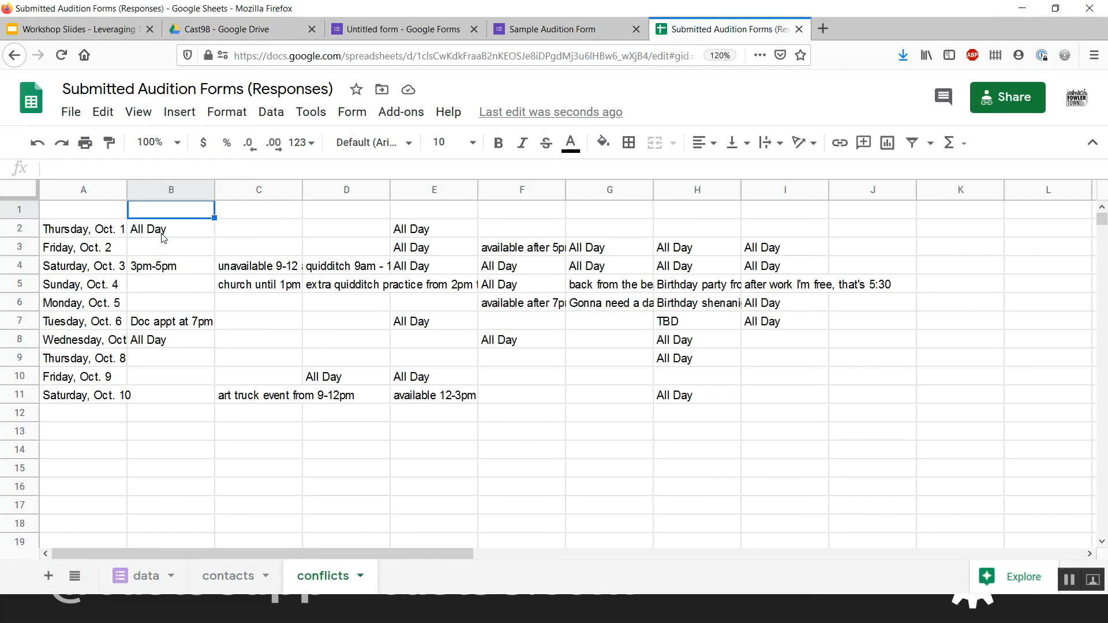
pyautogui.press('Down')
pyautogui.press('Down')
pyautogui.press('Down')
pyautogui.press('Down')
# Enter =TRANSPOSE(data!B2:B105) in B1 of the conflicts sheet to list the respondents' names across row 1
pyautogui.press('Up')
pyautogui.press('Up')
pyautogui.press('Up')
pyautogui.press('Up')
pyautogui.write('=TRANSPOSE(')
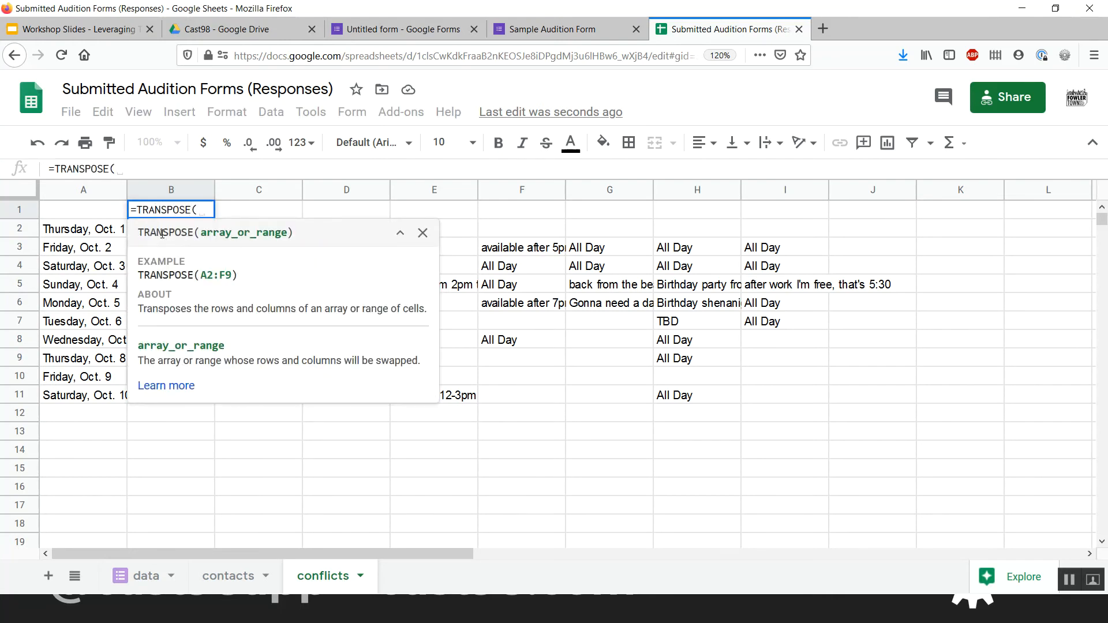
pyautogui.click(136, 576)
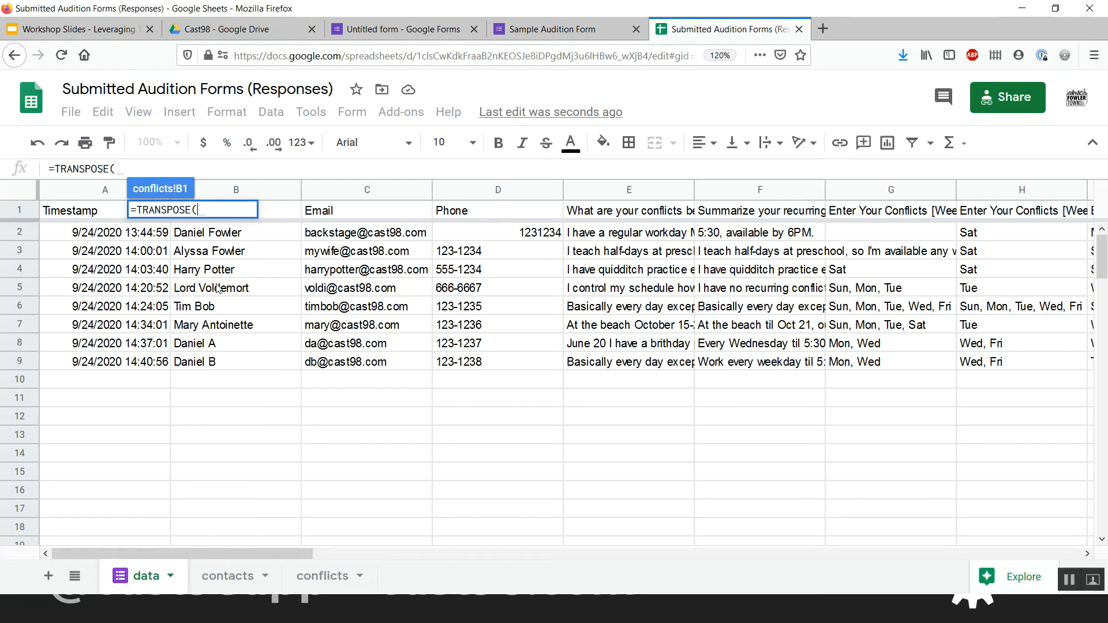
pyautogui.click(242, 233)
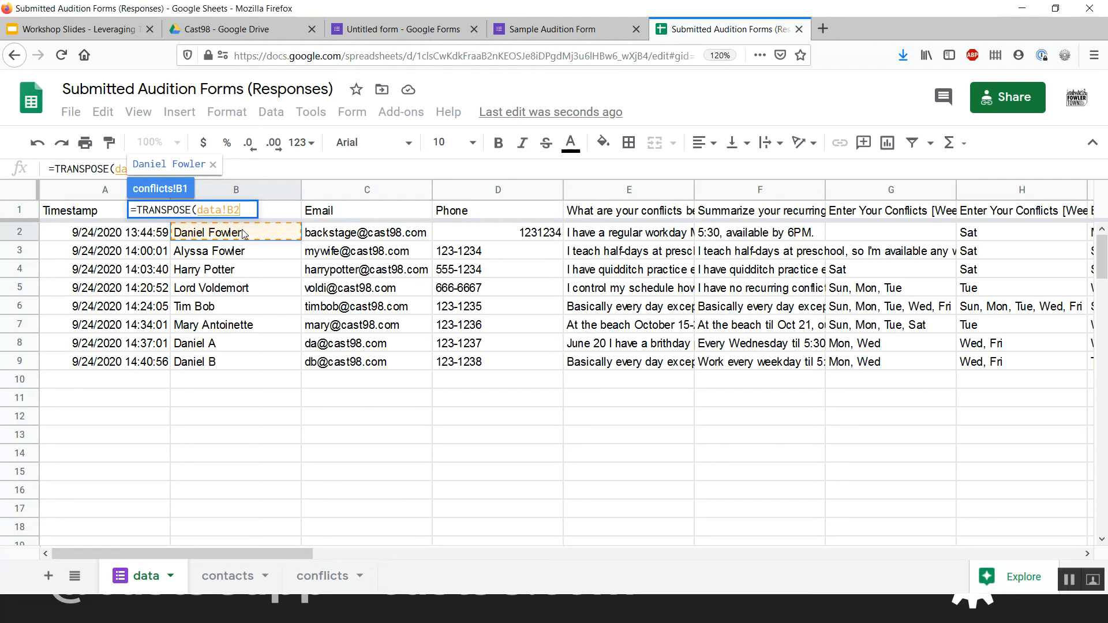
pyautogui.hotkey('shift', 'Down')
pyautogui.hotkey('shift', 'Down')
pyautogui.hotkey('shift', 'Down')
pyautogui.hotkey('shift', 'Down')
pyautogui.hotkey('shift', 'Down')
pyautogui.hotkey('shift', 'Down')
pyautogui.hotkey('shift', 'Down')
pyautogui.hotkey('shift', 'Down')
pyautogui.hotkey('shift', 'Down')
pyautogui.hotkey('ctrl', 'shift', 'Down')
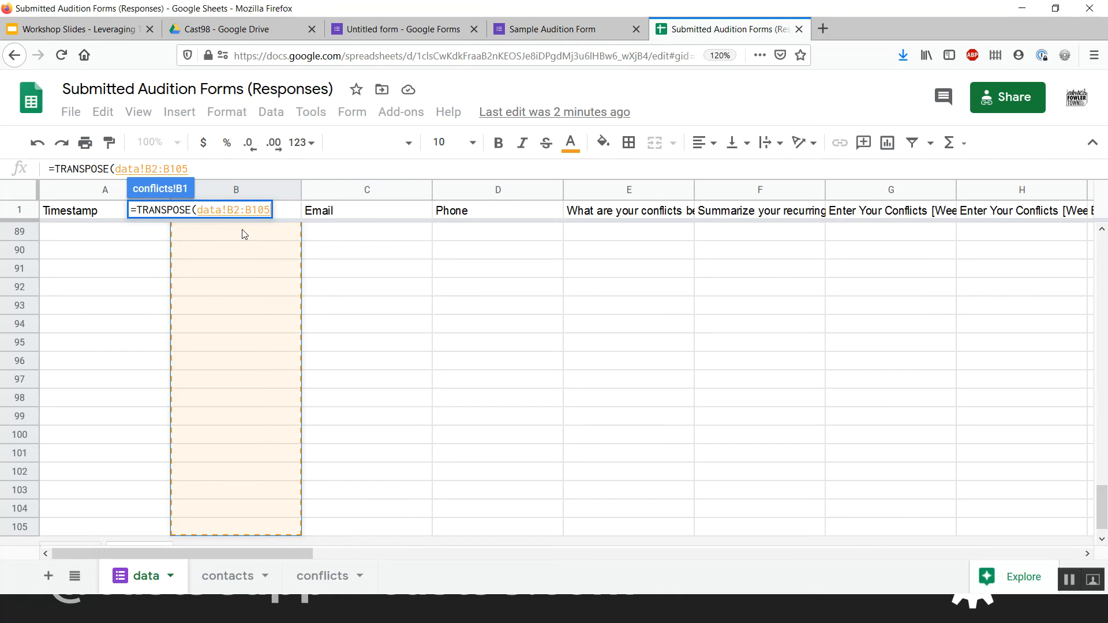
pyautogui.press('Return')
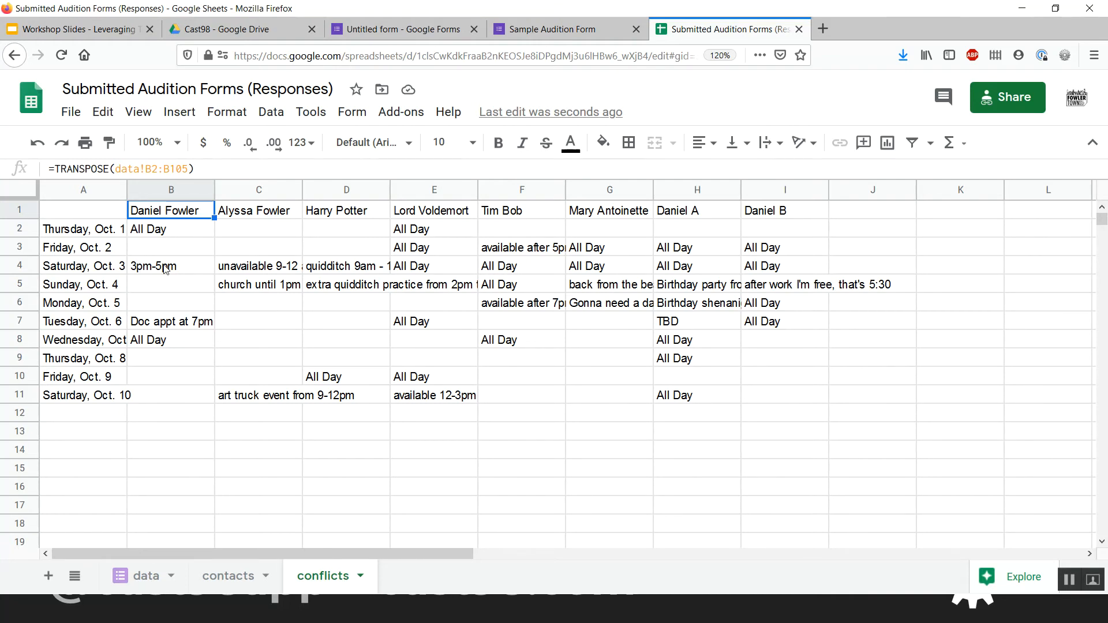
# Examine the first response row on the data sheet, from the Name column across to the daily conflict columns
pyautogui.click(157, 573)
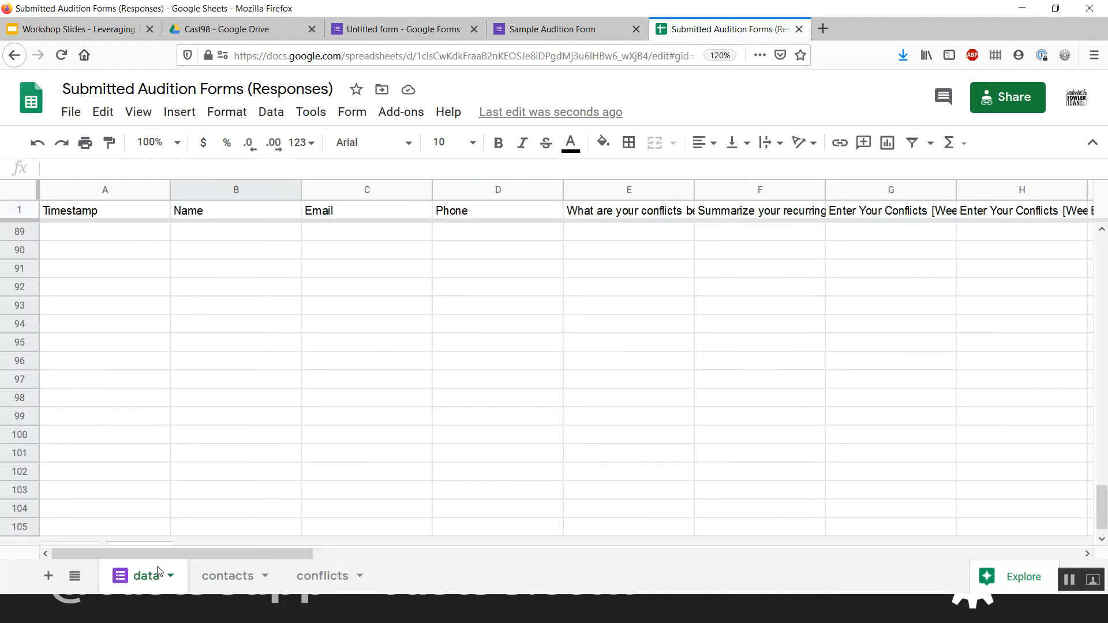
pyautogui.scroll(15, 156, 326)
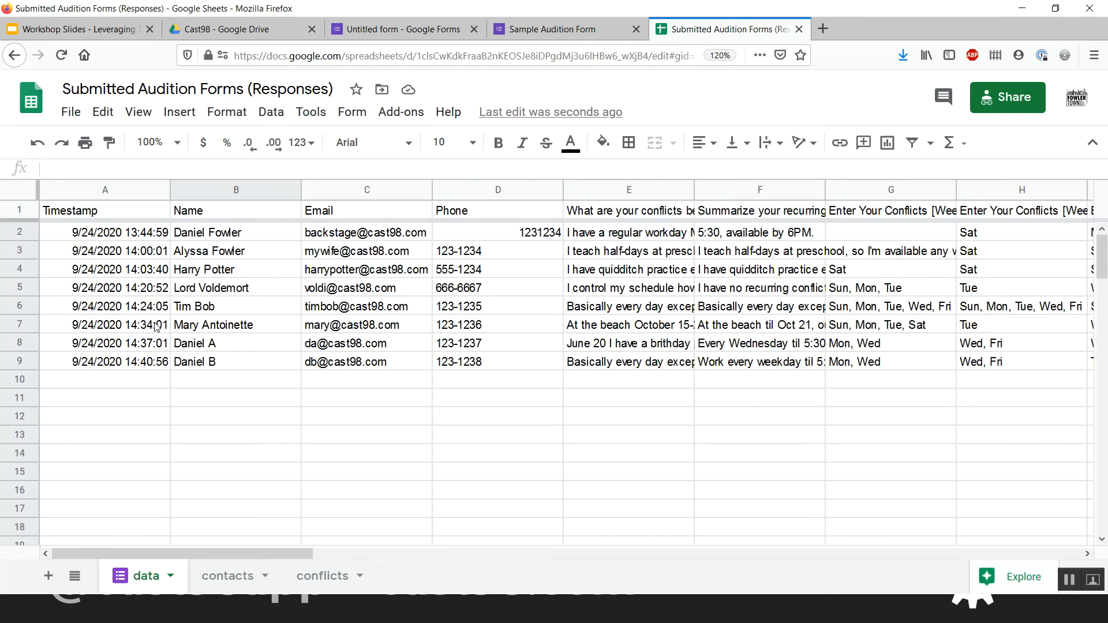
pyautogui.click(243, 234)
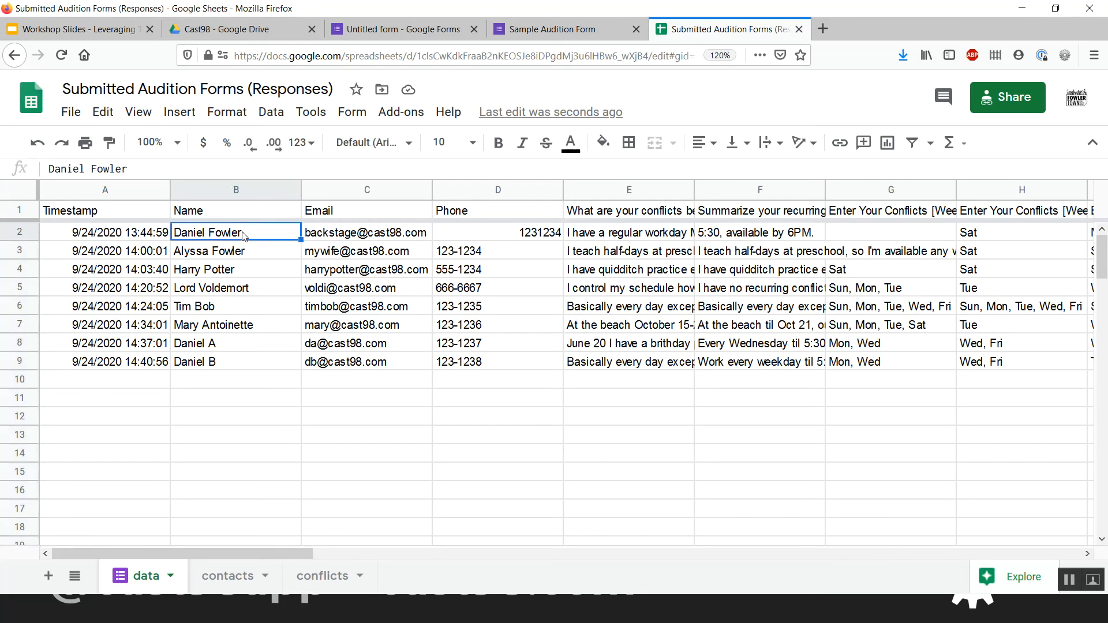
pyautogui.press('Right')
pyautogui.press('Right')
pyautogui.press('Right')
pyautogui.press('Right')
pyautogui.press('Right')
pyautogui.press('Right')
pyautogui.press('Right')
pyautogui.press('Right')
pyautogui.press('Right')
pyautogui.press('Right')
pyautogui.press('Right')
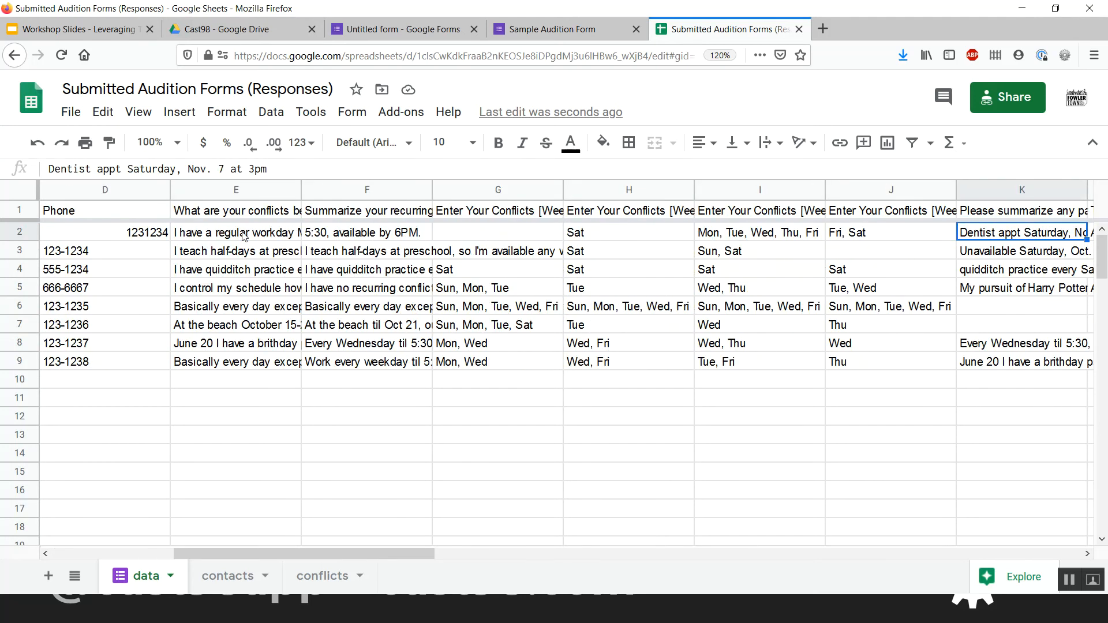
pyautogui.press('Left')
pyautogui.press('Right')
pyautogui.press('Right')
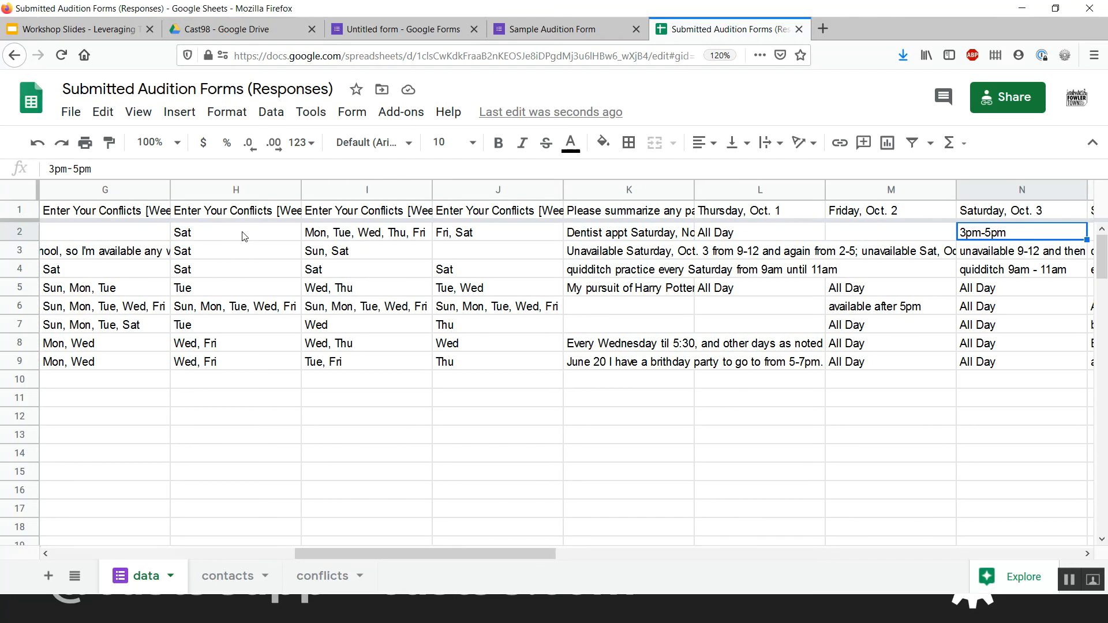
pyautogui.press('Left')
pyautogui.press('Home')
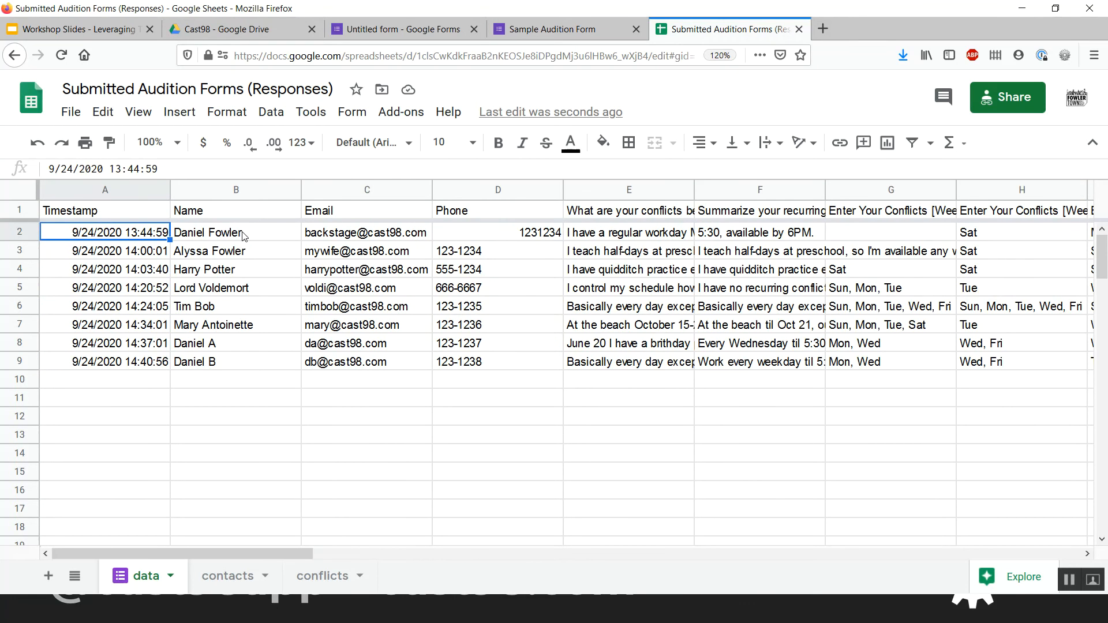
pyautogui.press('Right')
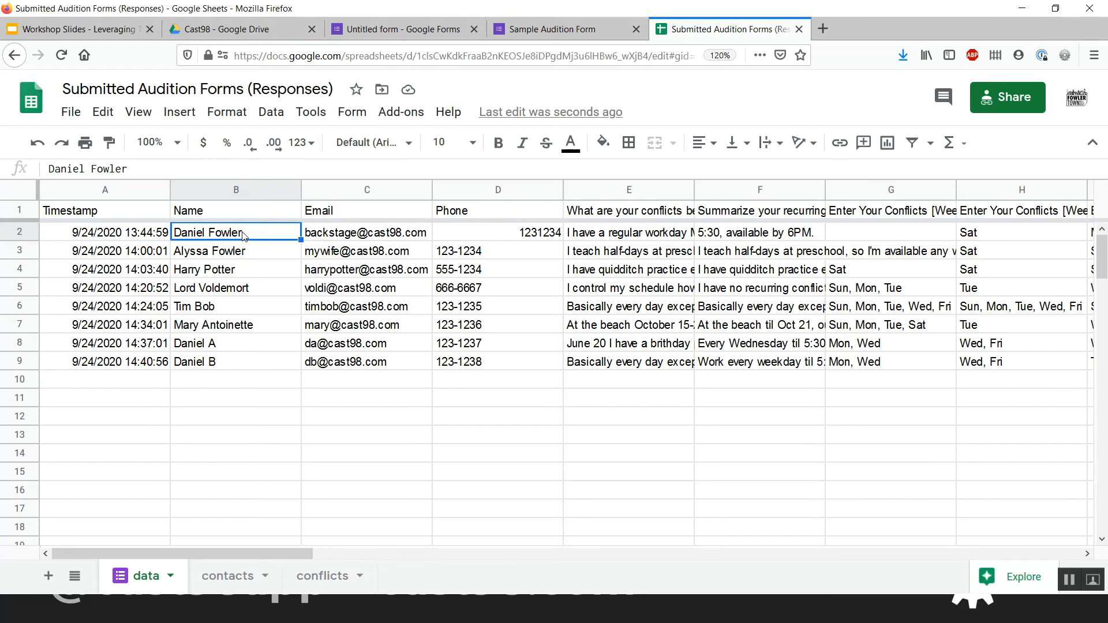
pyautogui.click(369, 190)
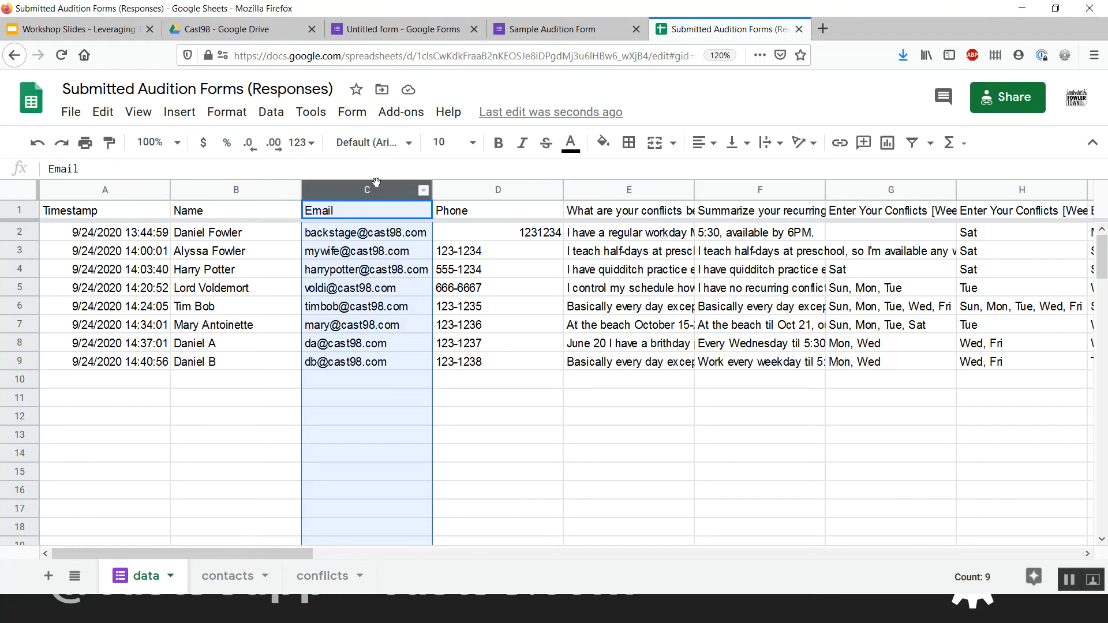
pyautogui.hotkey('shift', 'Right')
pyautogui.hotkey('shift', 'Right')
pyautogui.hotkey('shift', 'Right')
pyautogui.hotkey('shift', 'Right')
pyautogui.hotkey('shift', 'Right')
pyautogui.hotkey('shift', 'Left')
pyautogui.hotkey('shift', 'Left')
pyautogui.press('Down')
pyautogui.press('Down')
# Hide columns C through K on the data sheet so the Name column sits beside the daily conflicts
pyautogui.click(375, 188)
pyautogui.hotkey('shift', 'Right')
pyautogui.hotkey('shift', 'Right')
pyautogui.hotkey('shift', 'Right')
pyautogui.hotkey('shift', 'Right')
pyautogui.hotkey('shift', 'Right')
pyautogui.hotkey('shift', 'Right')
pyautogui.hotkey('shift', 'Right')
pyautogui.hotkey('shift', 'Right')
pyautogui.hotkey('shift', 'Right')
pyautogui.hotkey('shift', 'Right')
pyautogui.hotkey('shift', 'Right')
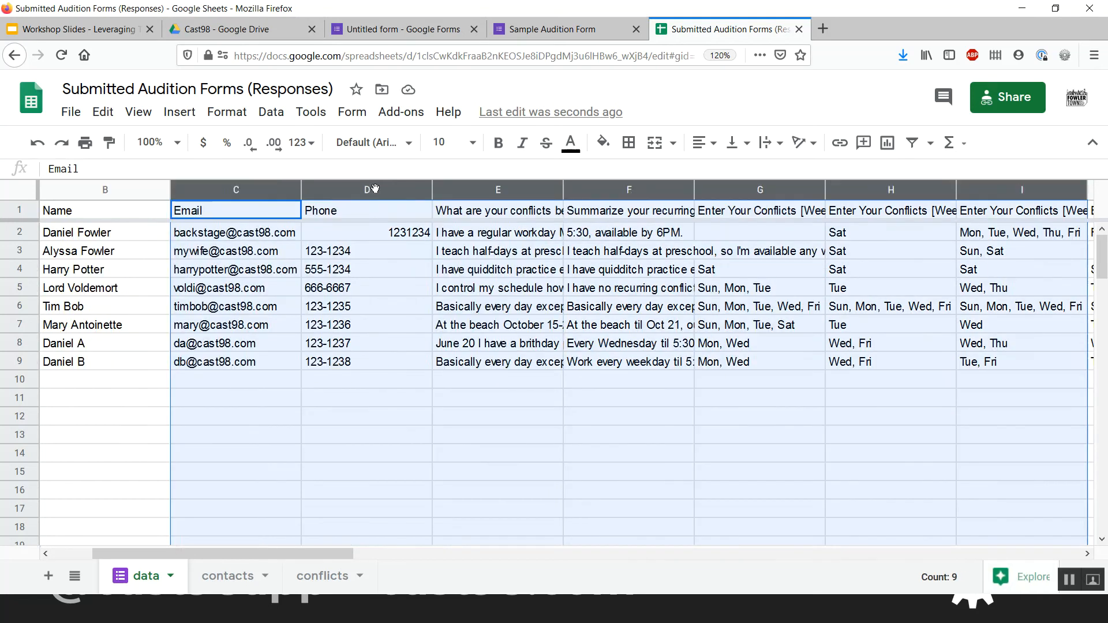
pyautogui.hotkey('shift', 'Left')
pyautogui.hotkey('shift', 'Left')
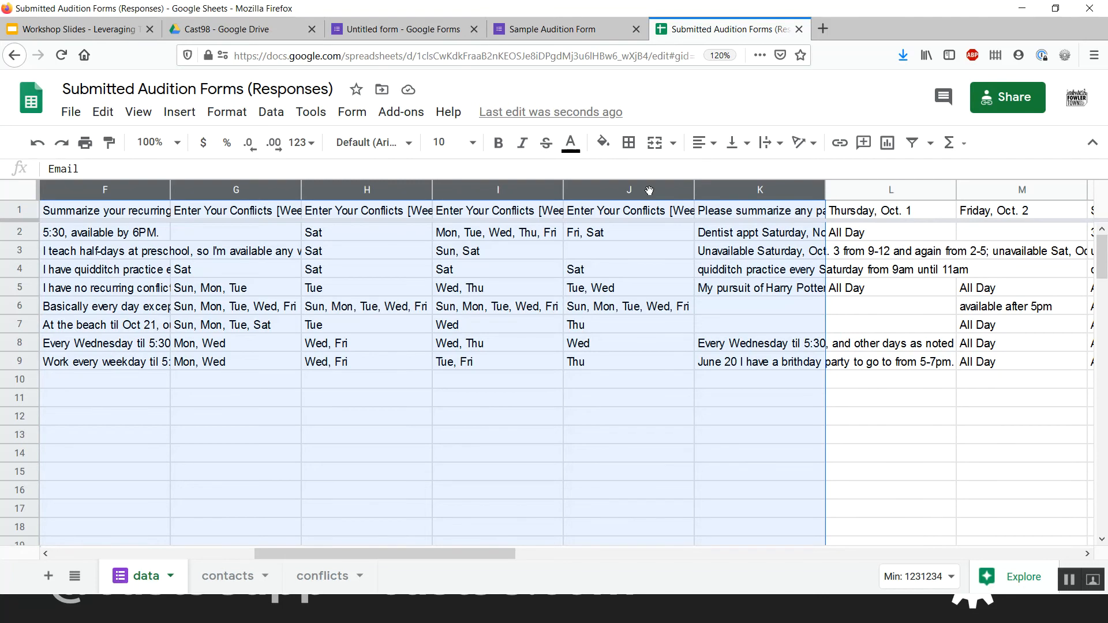
pyautogui.rightClick(649, 191)
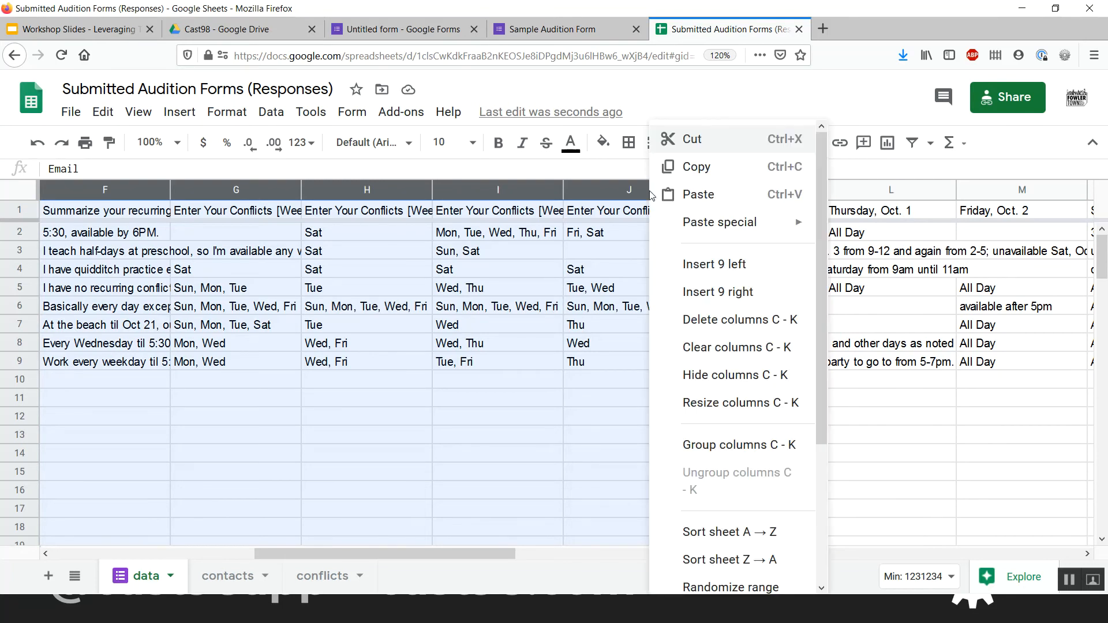
pyautogui.click(749, 375)
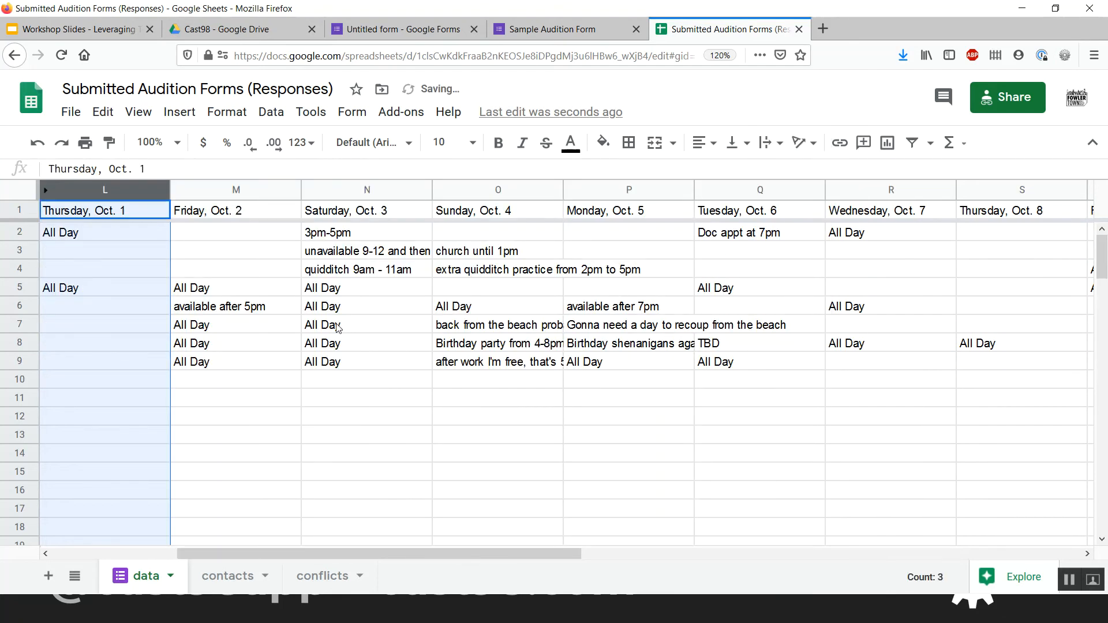
pyautogui.click(225, 288)
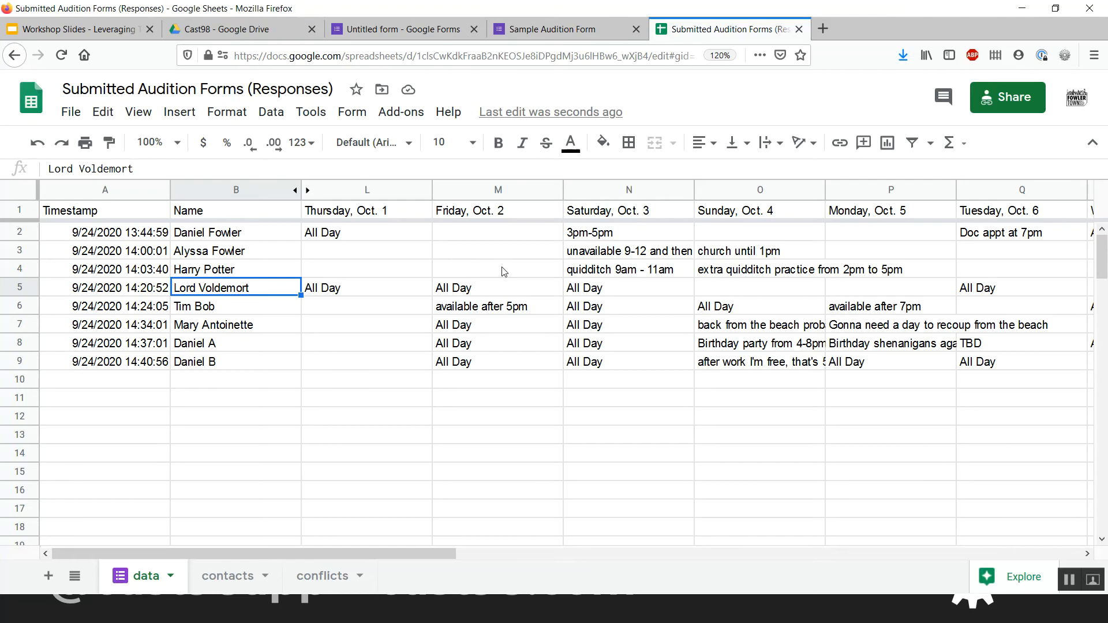
# Set the font of the entire conflicts sheet to Montserrat
pyautogui.click(322, 577)
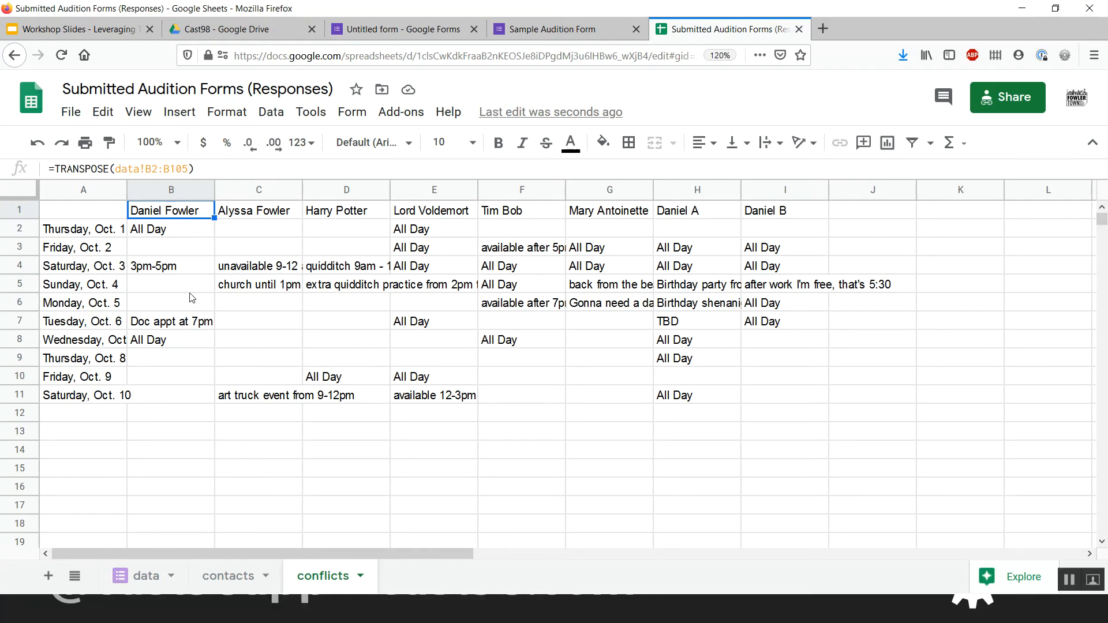
pyautogui.click(23, 188)
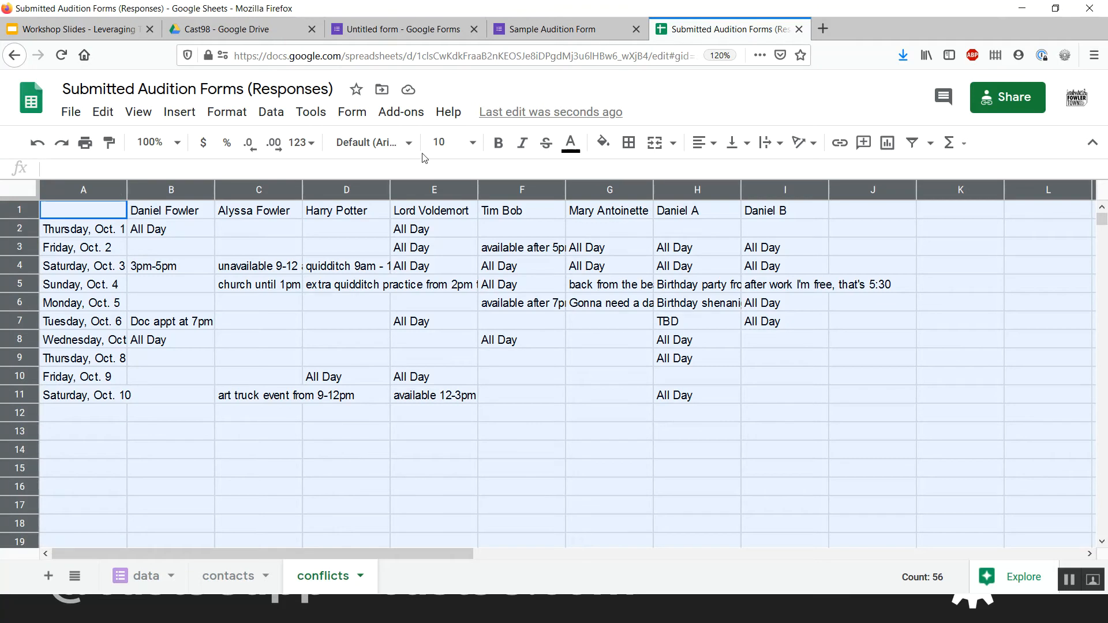
pyautogui.click(374, 143)
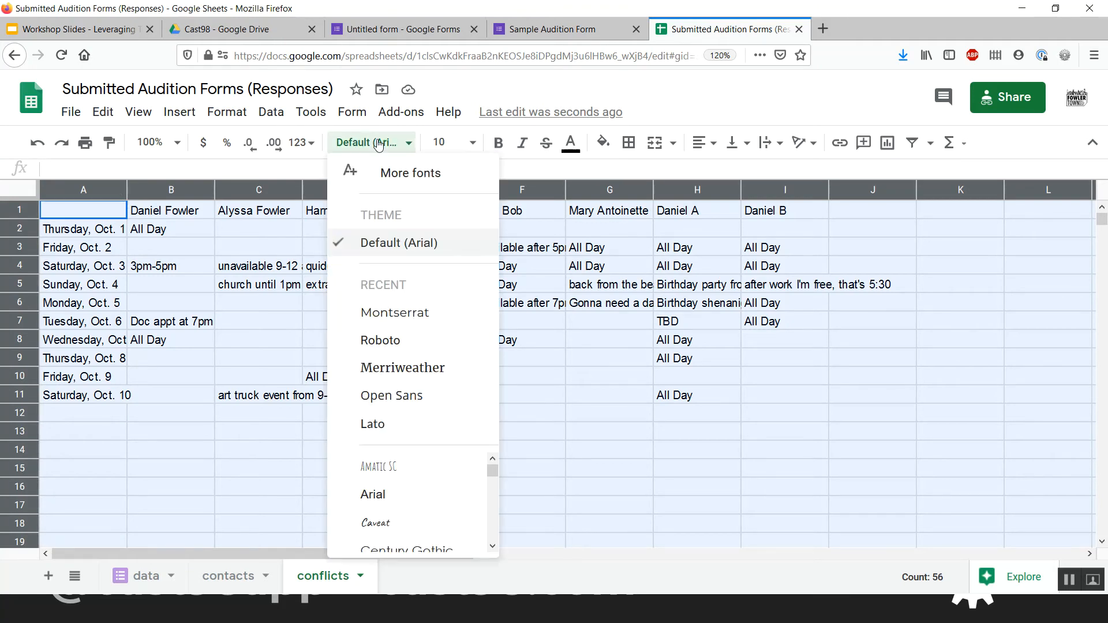
pyautogui.click(417, 316)
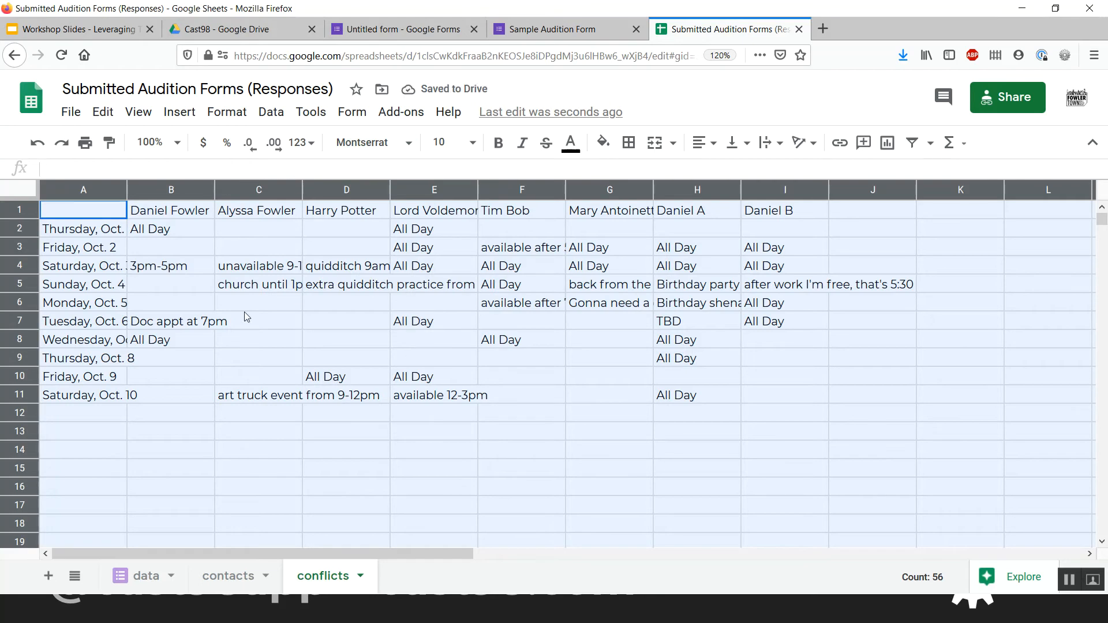
# Reapply the Montserrat font to all cells of the conflicts sheet
pyautogui.click(372, 146)
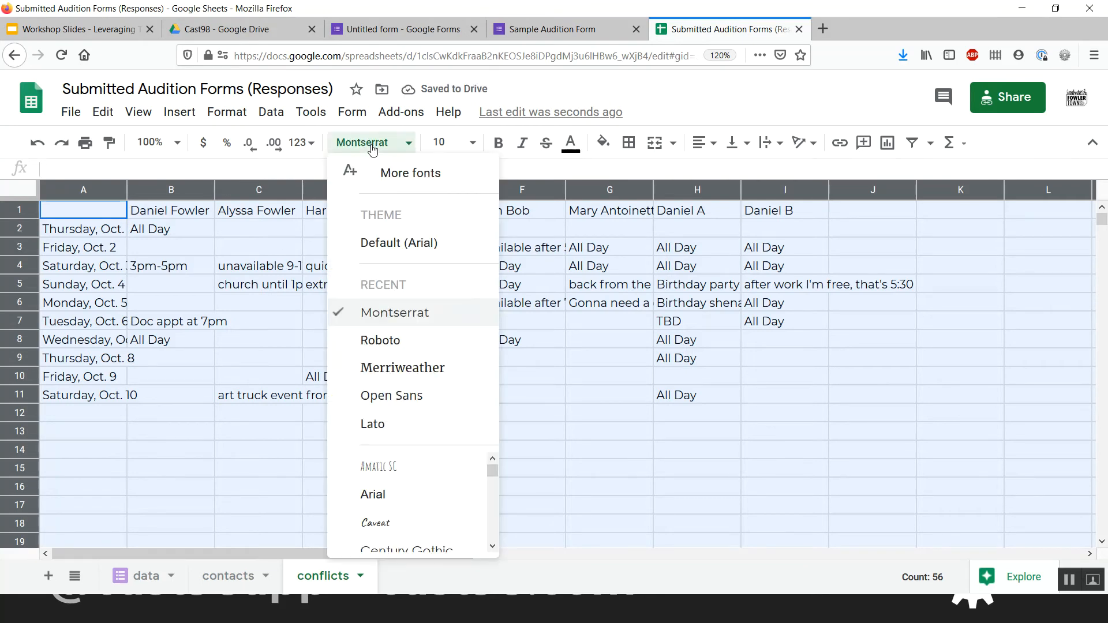
pyautogui.click(119, 285)
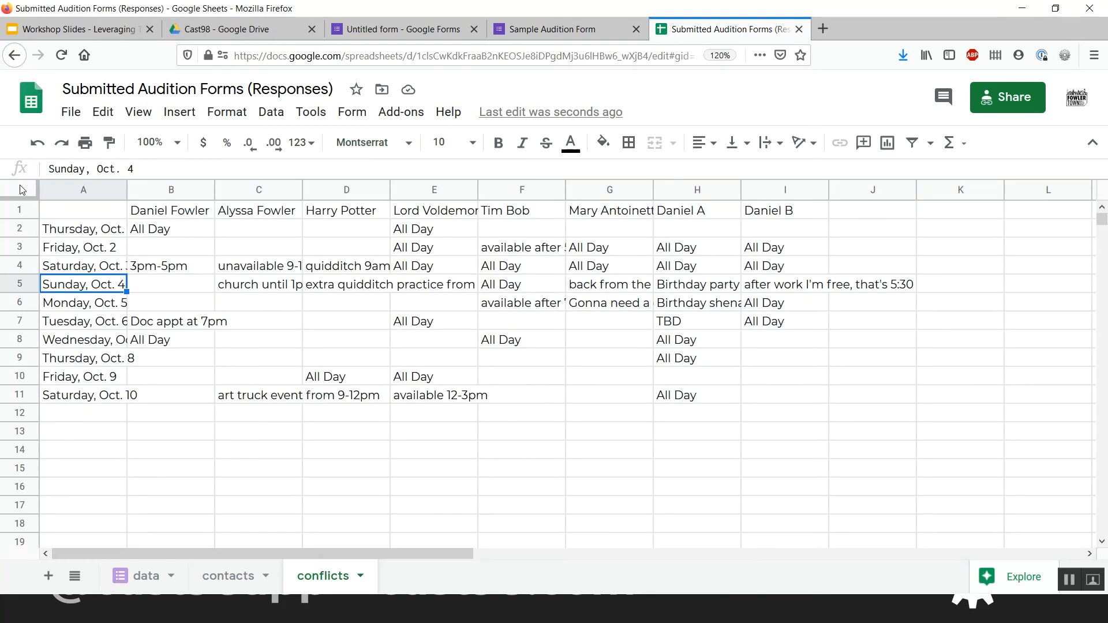
pyautogui.click(22, 190)
pyautogui.click(374, 147)
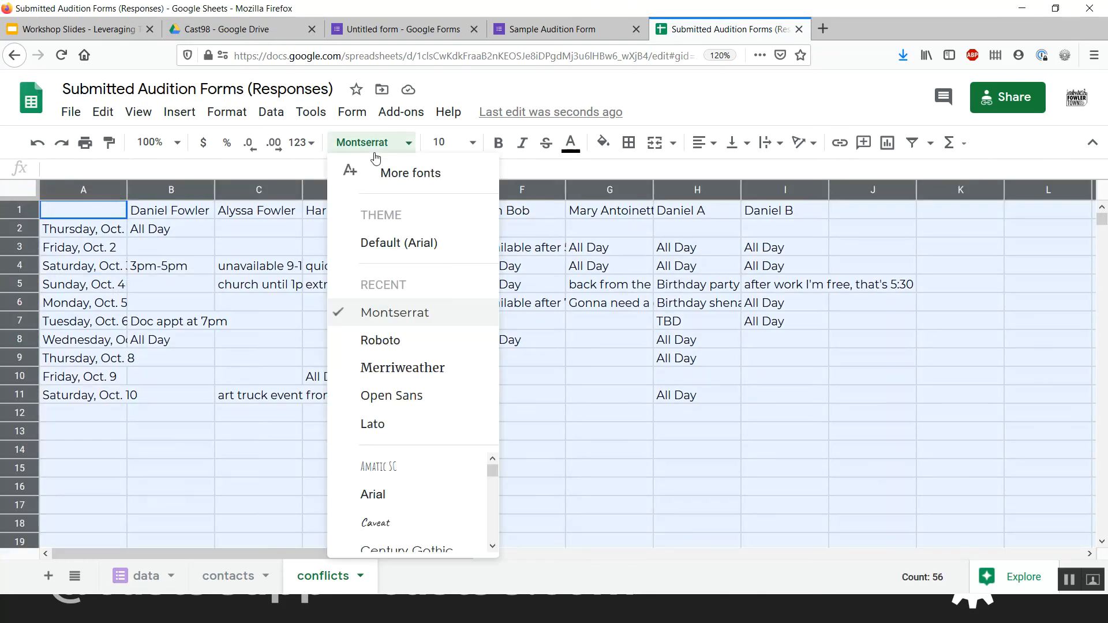
pyautogui.click(385, 313)
# Widen column A of the conflicts sheet to fit the full dates
pyautogui.click(141, 243)
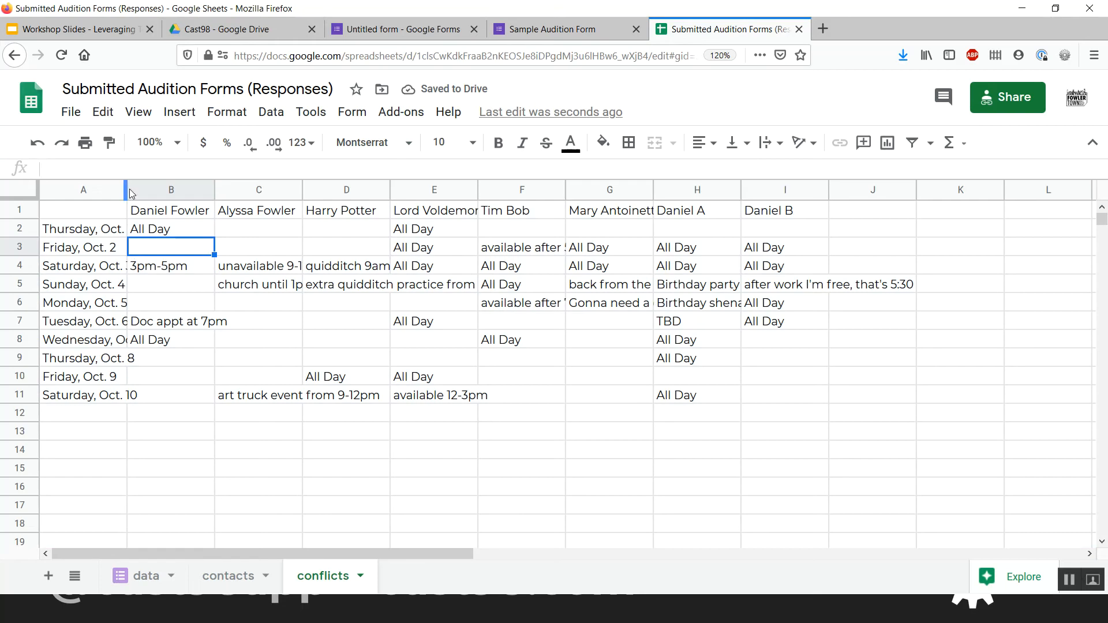
pyautogui.moveTo(125, 190); pyautogui.dragTo(182, 190)
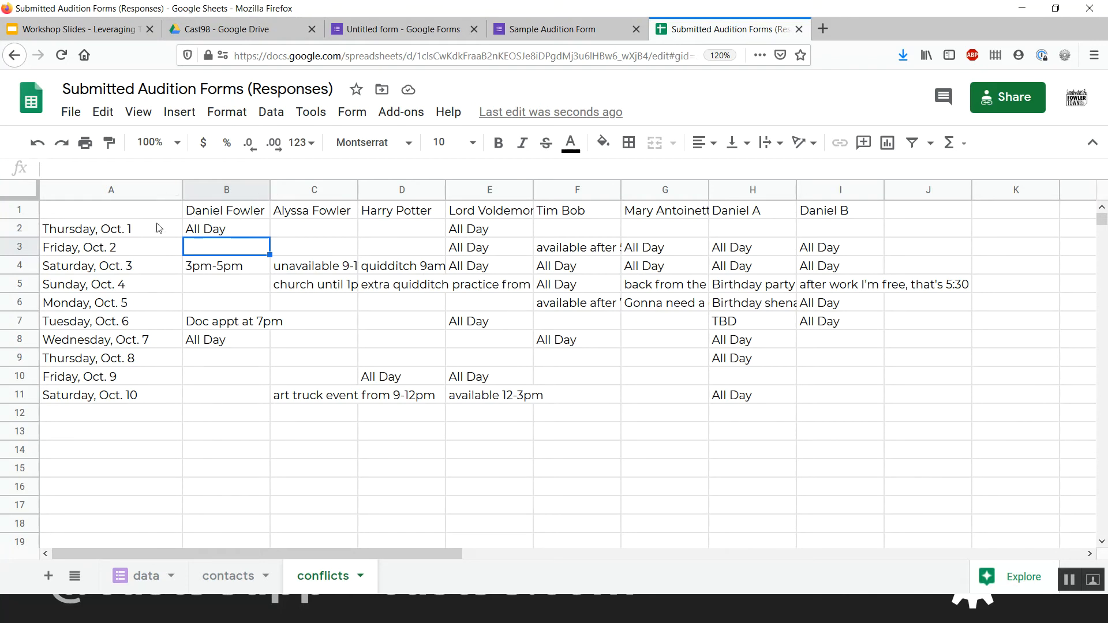
# Narrow column A of the conflicts sheet to fit its longest date, undoing any extra widening
pyautogui.moveTo(180, 190); pyautogui.dragTo(153, 196)
pyautogui.doubleClick(154, 195)
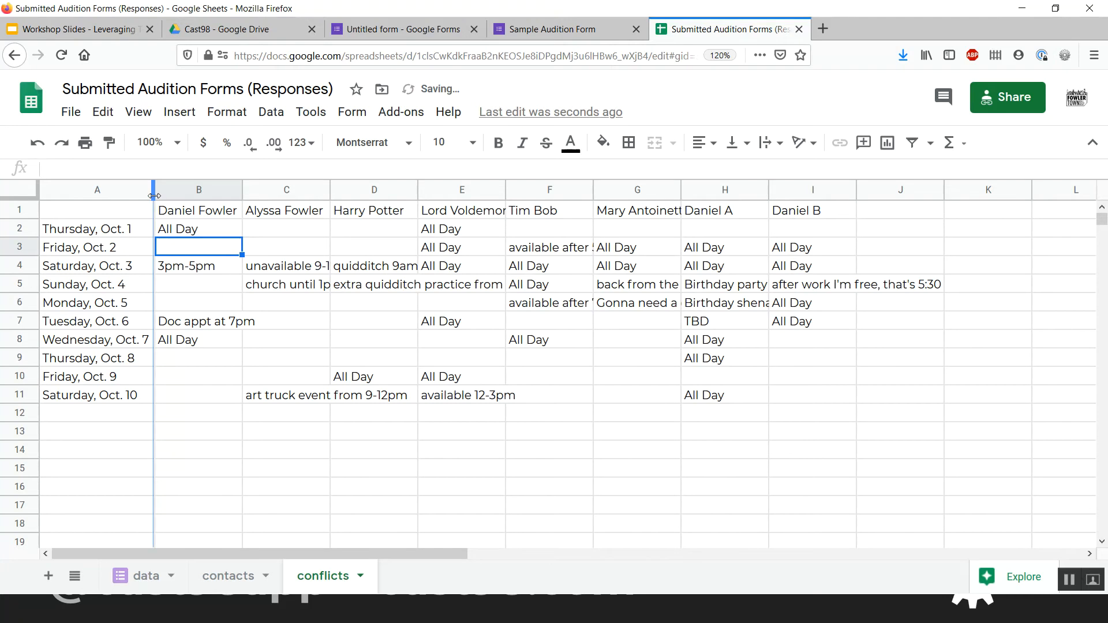
pyautogui.moveTo(154, 195); pyautogui.dragTo(298, 190)
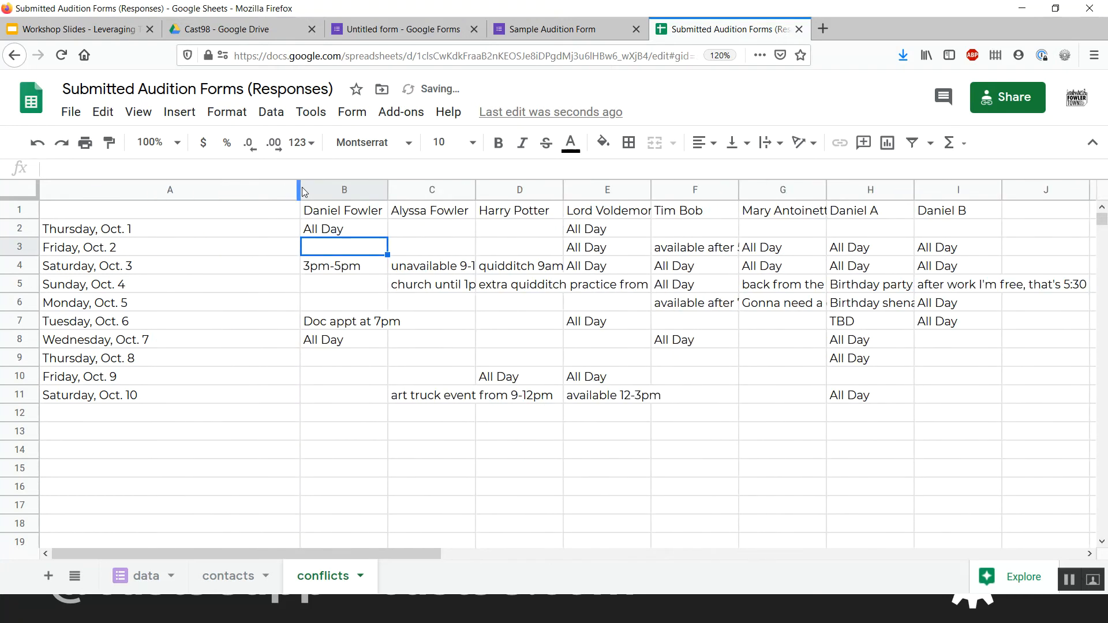
pyautogui.hotkey('ctrl', 'z')
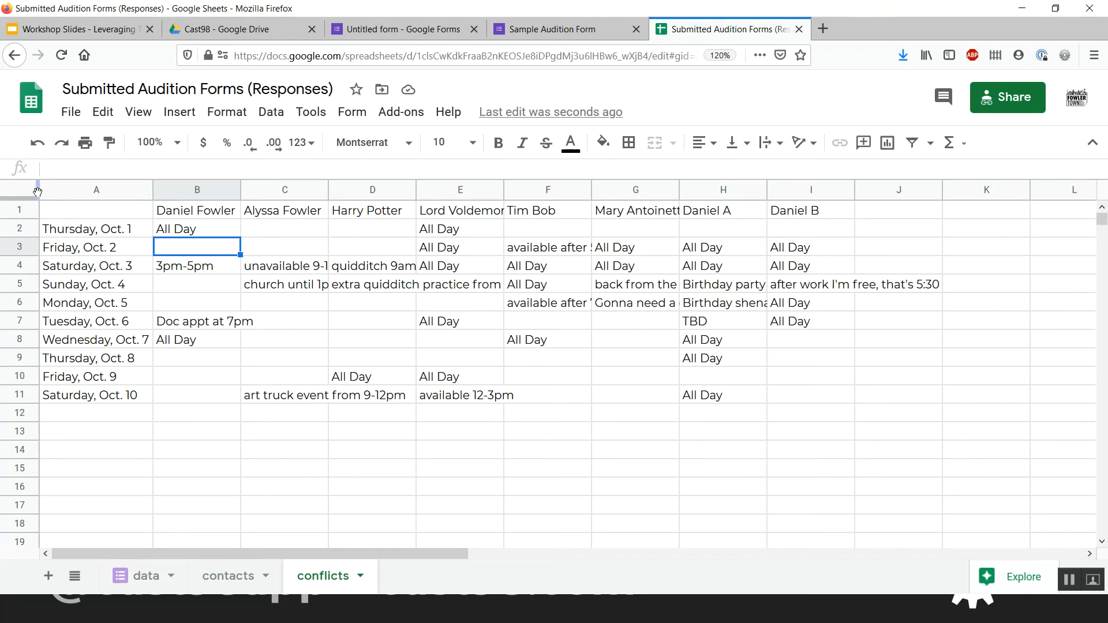
# Try freezing column A to keep the dates in view across the sheet, and undo the freeze
pyautogui.click(19, 188)
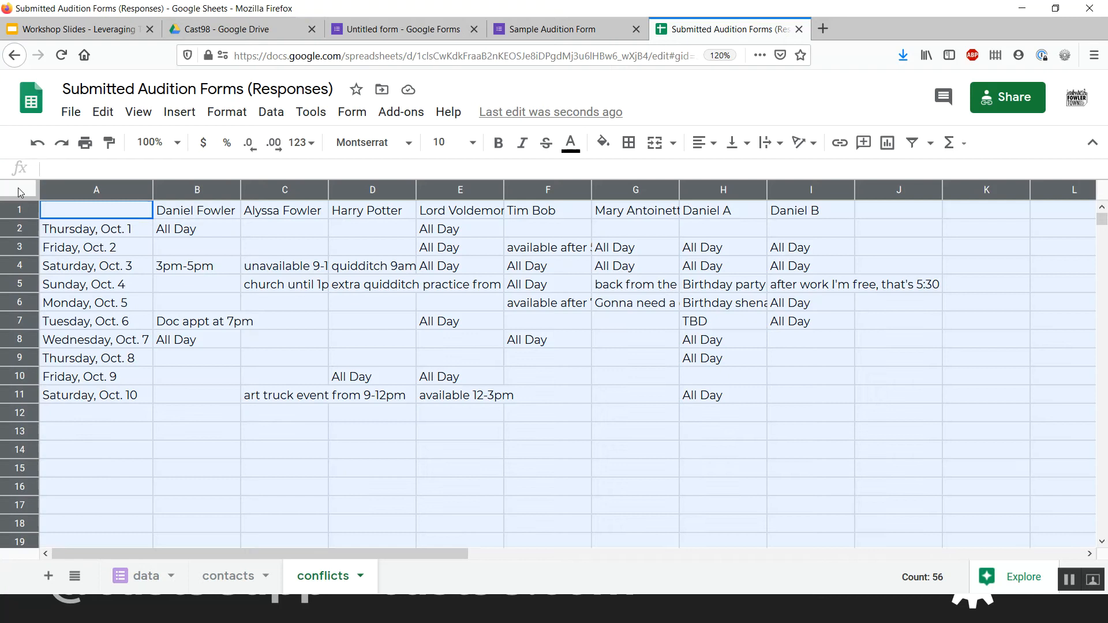
pyautogui.click(114, 252)
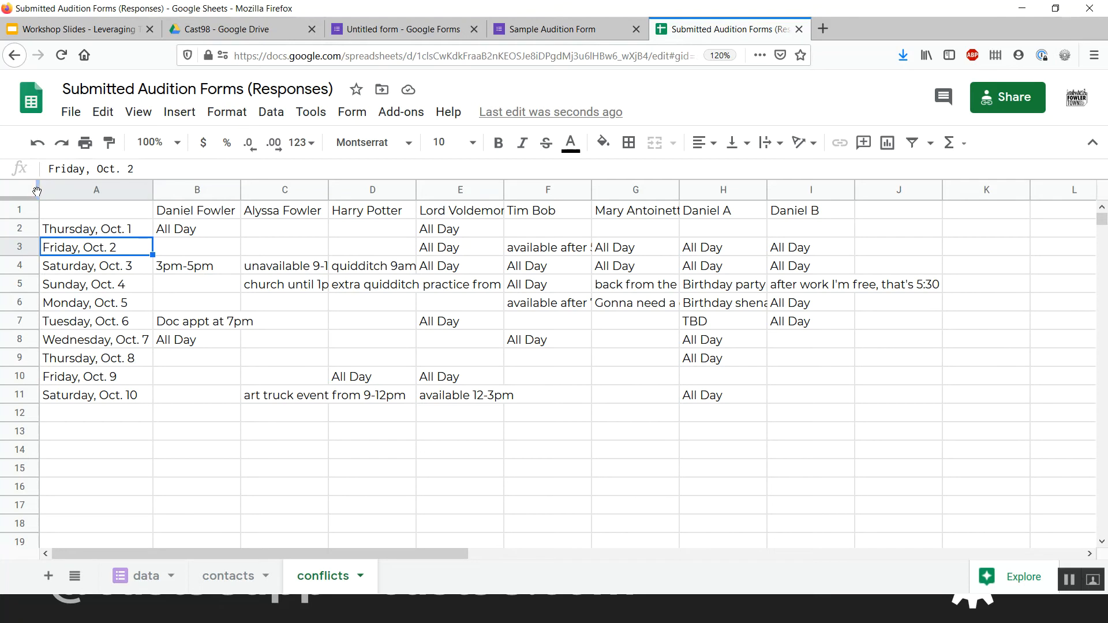
pyautogui.moveTo(37, 191); pyautogui.dragTo(136, 186)
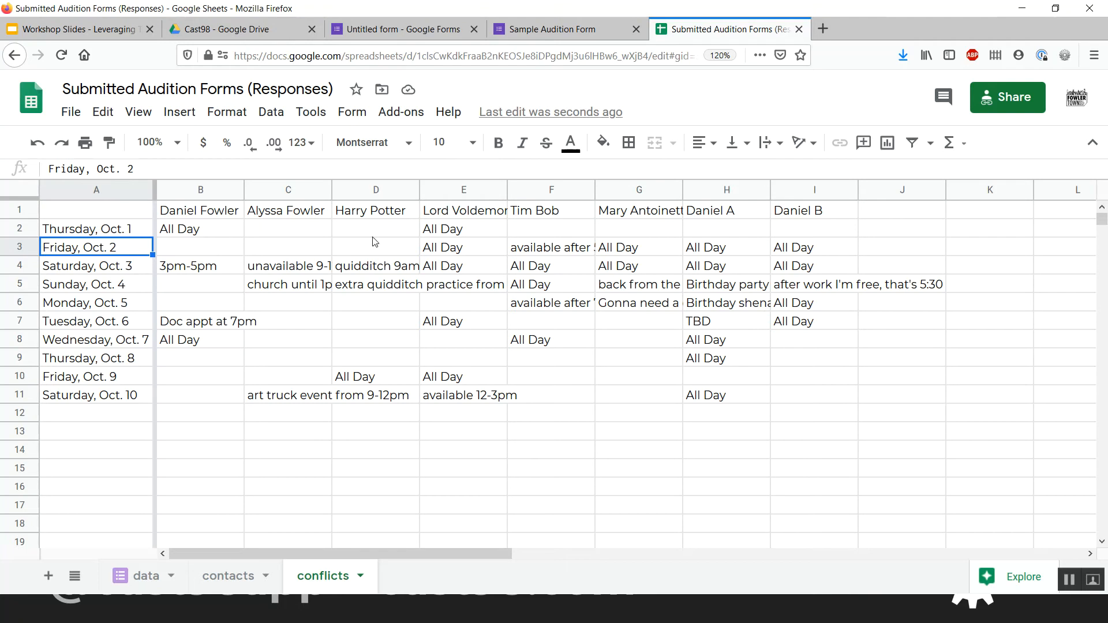
pyautogui.hscroll(5, 374, 242)
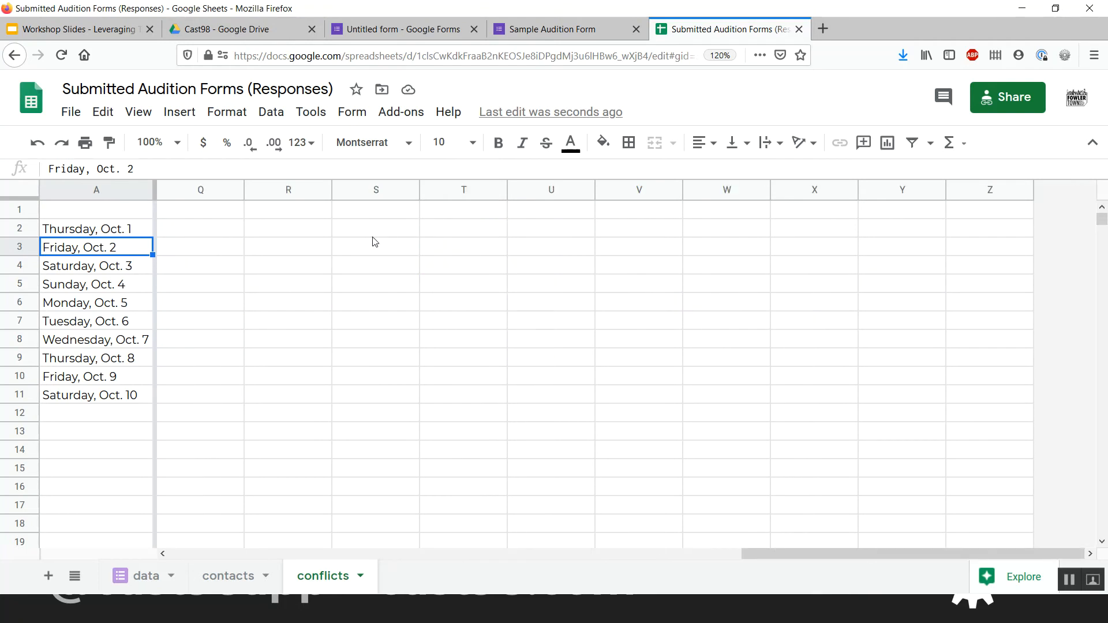
pyautogui.moveTo(124, 228); pyautogui.dragTo(108, 433)
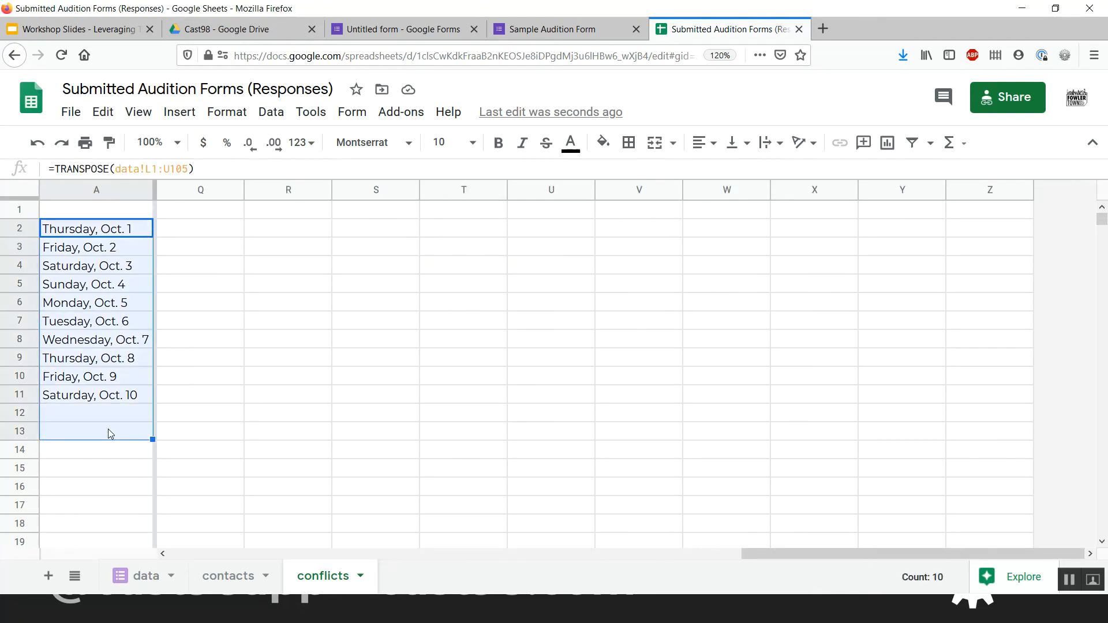
pyautogui.click(233, 327)
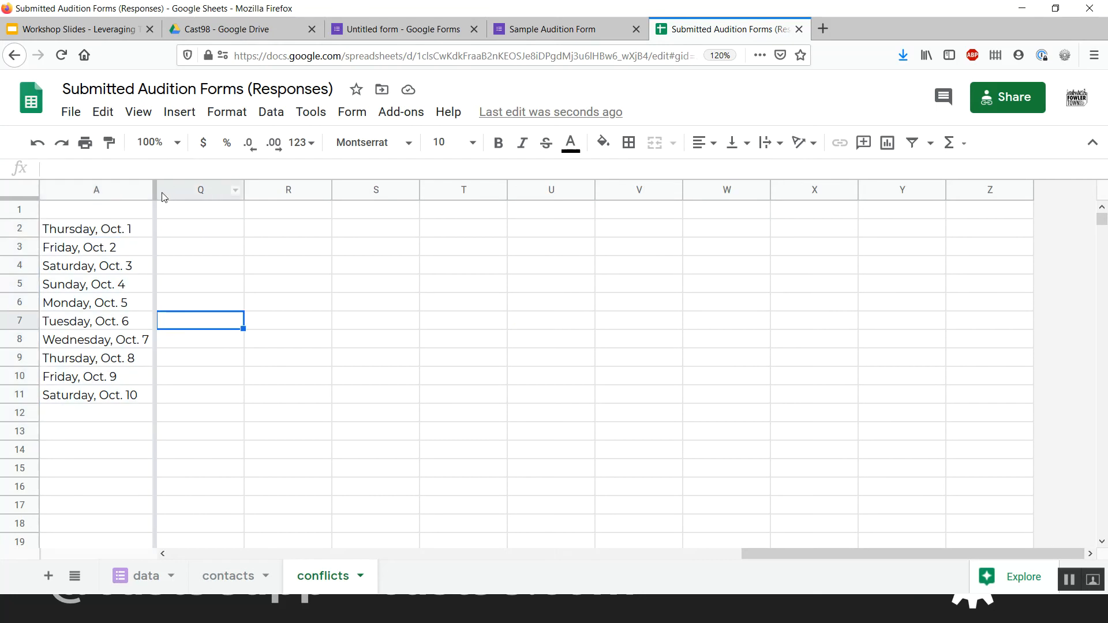
pyautogui.hotkey('ctrl', 'z')
# Freeze column A of the conflicts sheet so the dates stay in view across all respondent columns
pyautogui.click(89, 230)
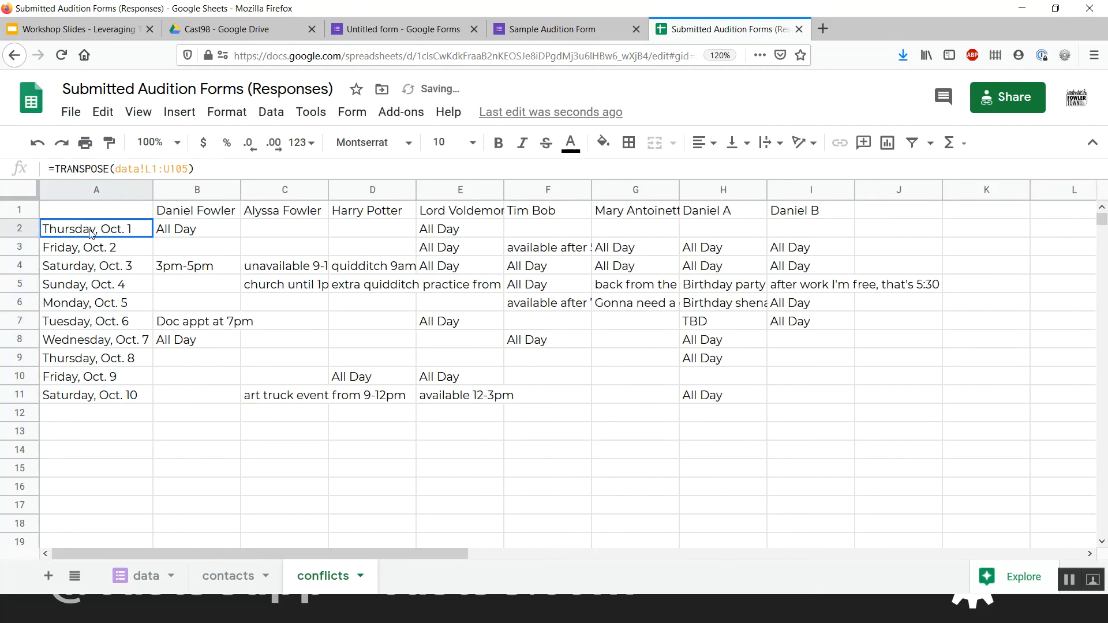
pyautogui.hscroll(5, 89, 230)
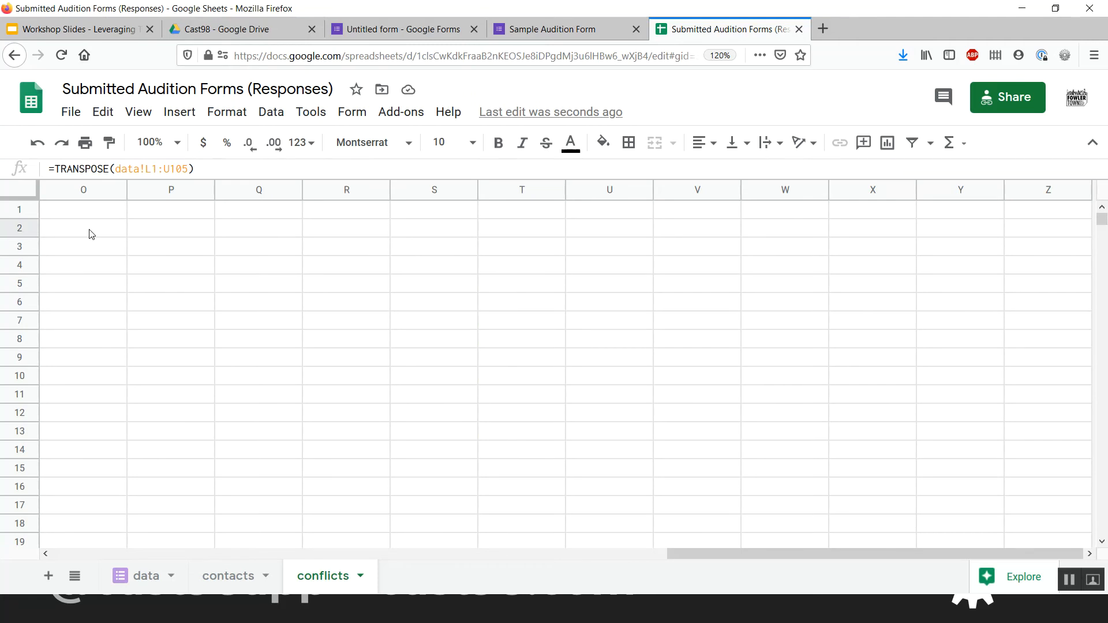
pyautogui.hscroll(-10, 89, 230)
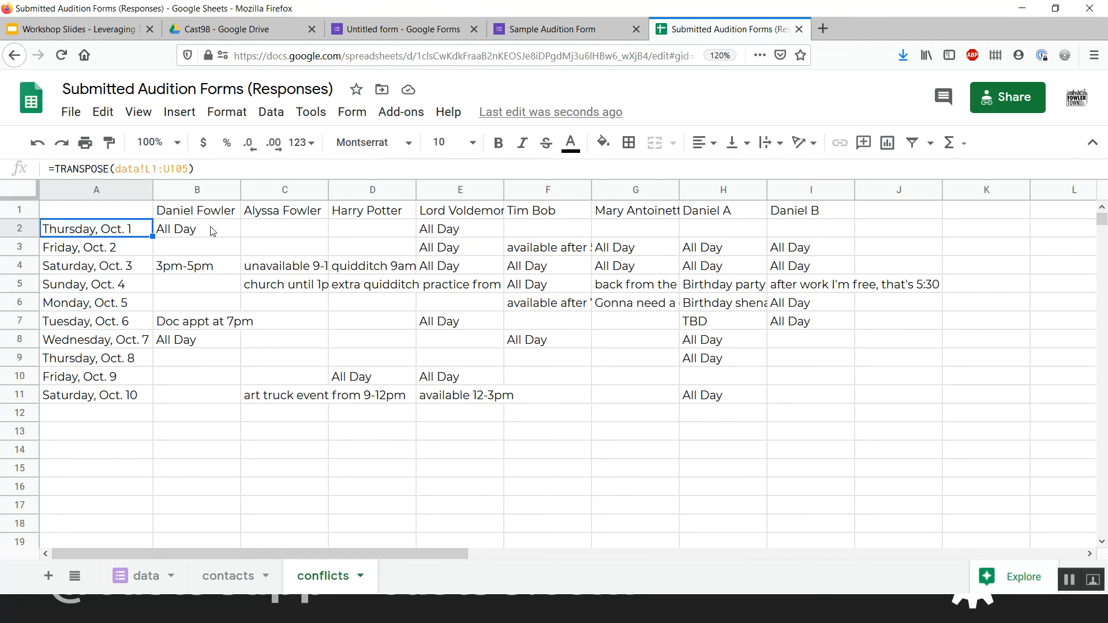
pyautogui.moveTo(38, 189); pyautogui.dragTo(153, 190)
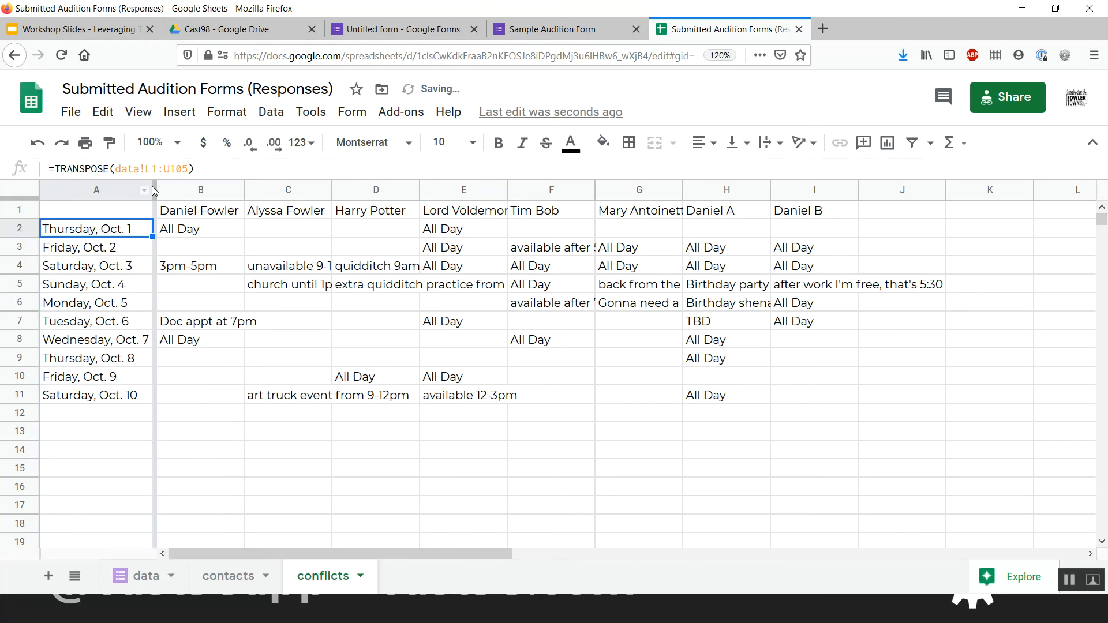
pyautogui.click(190, 211)
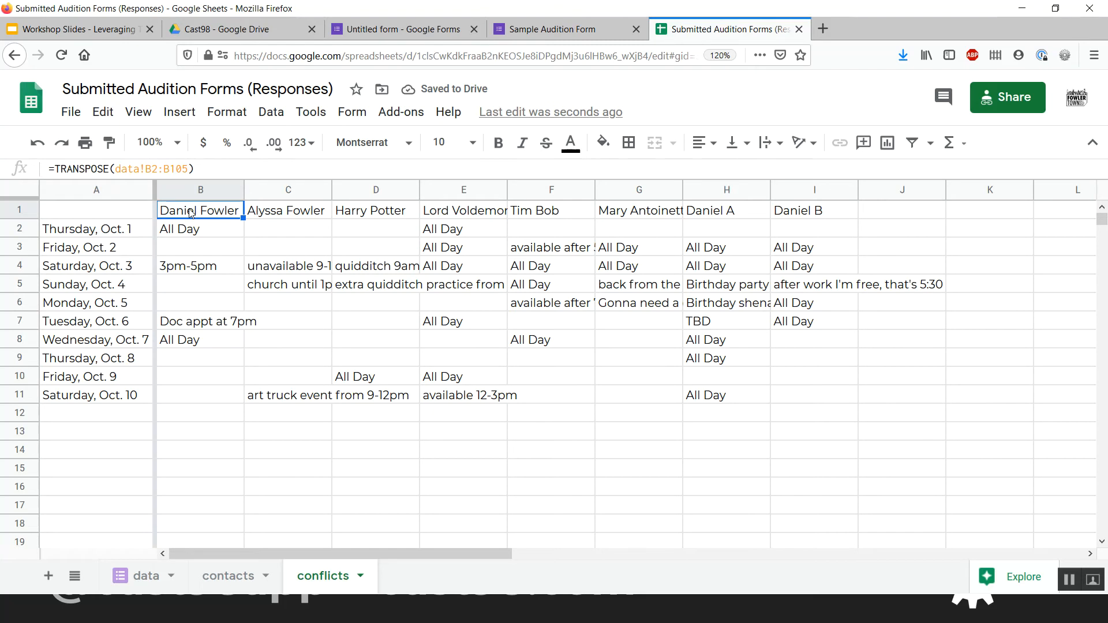
# Examine the rows far below the listed dates on the conflicts sheet and return to the row of names
pyautogui.moveTo(118, 230); pyautogui.dragTo(98, 600)
pyautogui.click(279, 451)
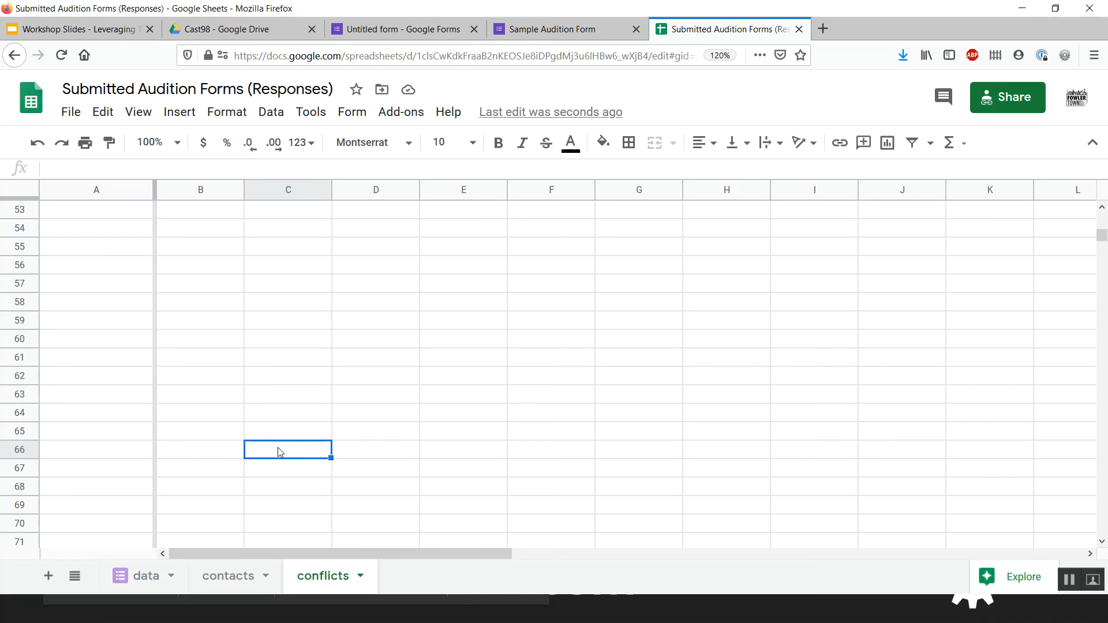
pyautogui.hotkey('ctrl', 'Up')
pyautogui.press('Up')
pyautogui.press('Up')
pyautogui.press('Up')
pyautogui.press('Up')
pyautogui.press('Up')
pyautogui.press('Up')
pyautogui.press('Up')
pyautogui.press('Up')
pyautogui.press('Up')
pyautogui.press('Up')
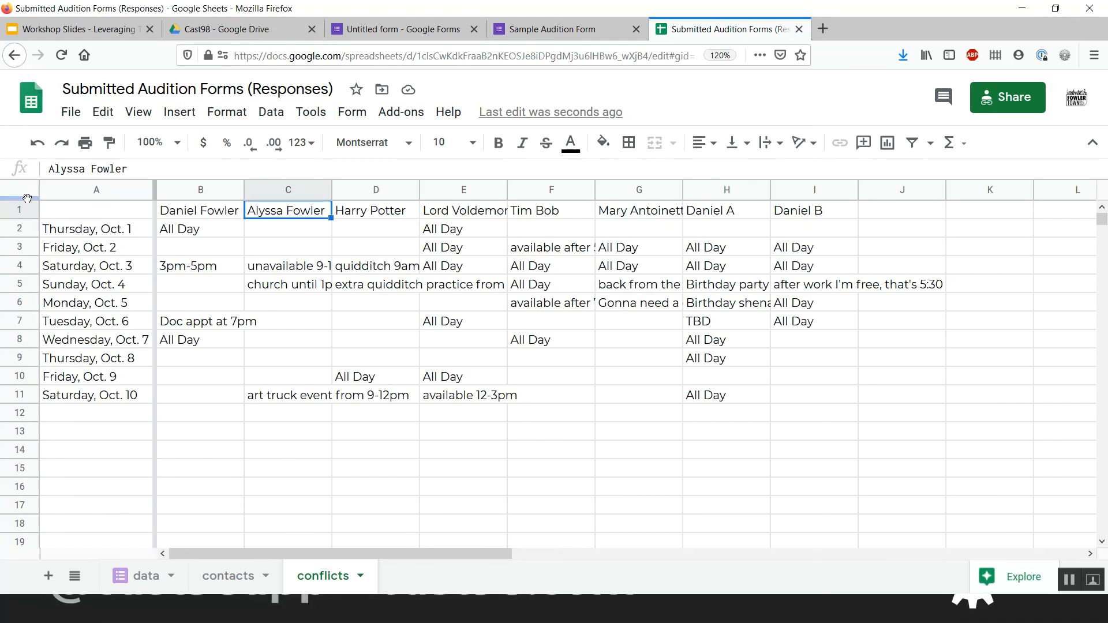
# Freeze row 1 of the conflicts sheet and check that names and dates stay in view in both directions
pyautogui.moveTo(27, 199); pyautogui.dragTo(23, 216)
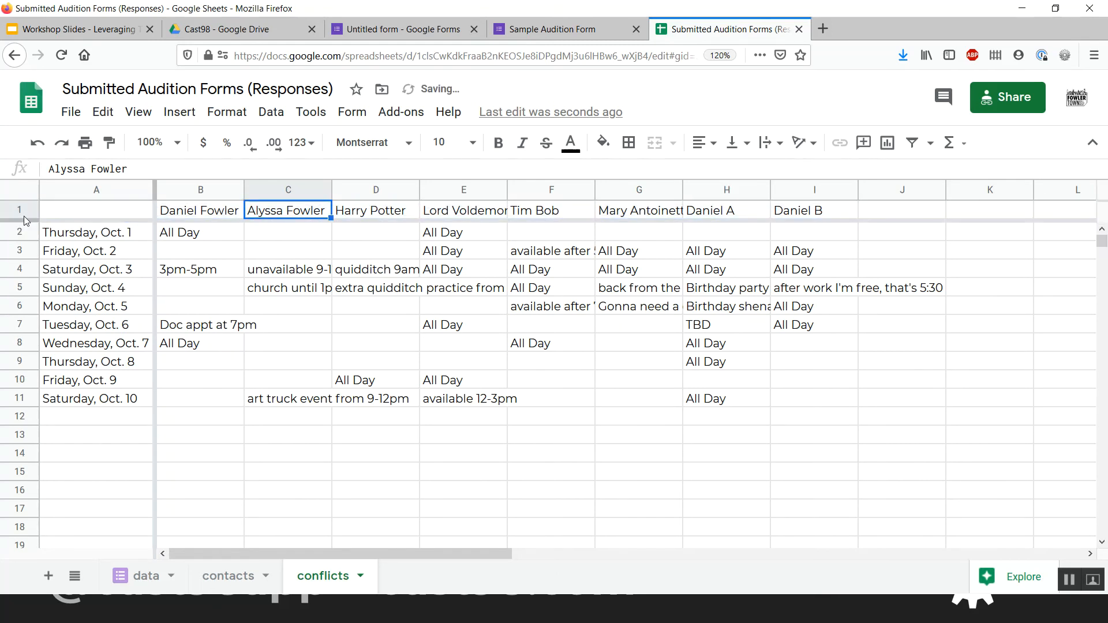
pyautogui.click(196, 234)
pyautogui.scroll(-5, 197, 234)
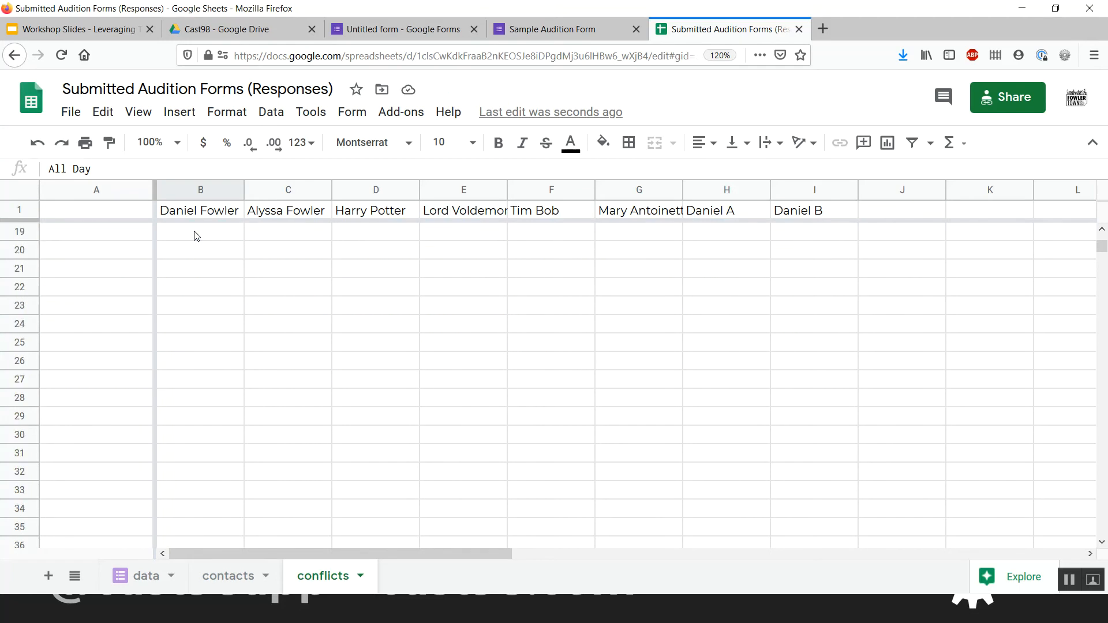
pyautogui.scroll(5, 196, 234)
pyautogui.hscroll(10, 196, 235)
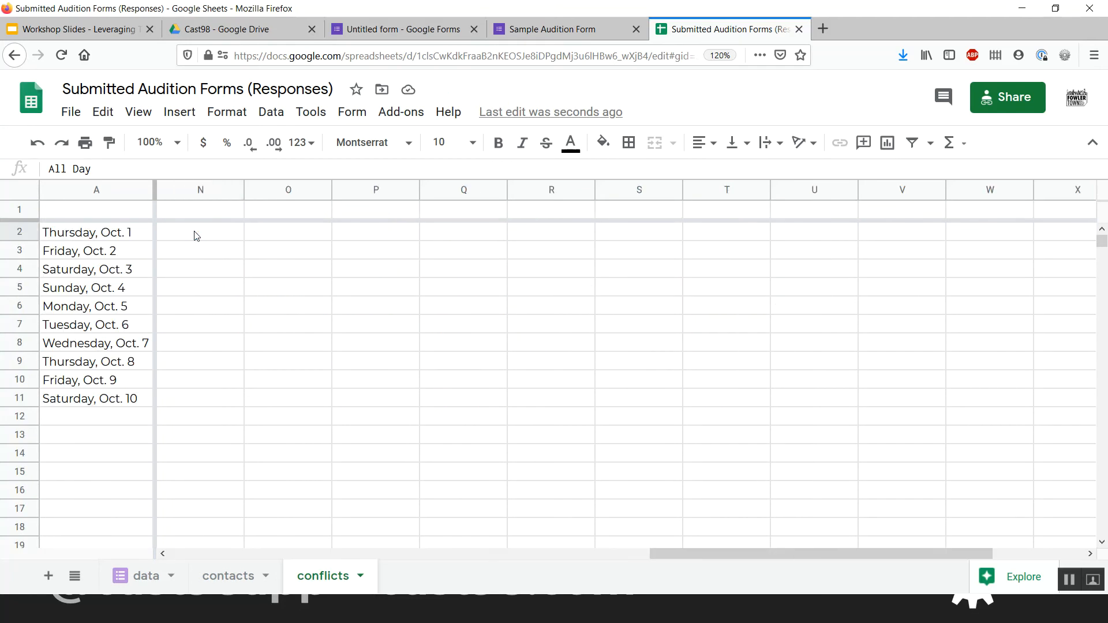
pyautogui.hscroll(-10, 196, 234)
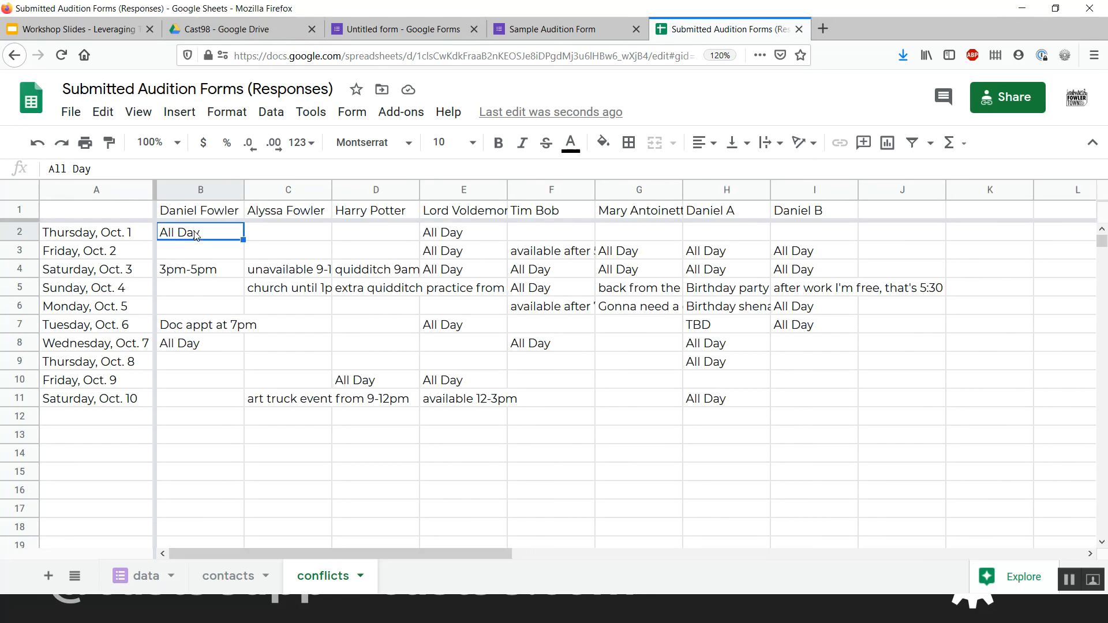
# Make the dates in column A and the respondent names in row 1 bold
pyautogui.click(88, 192)
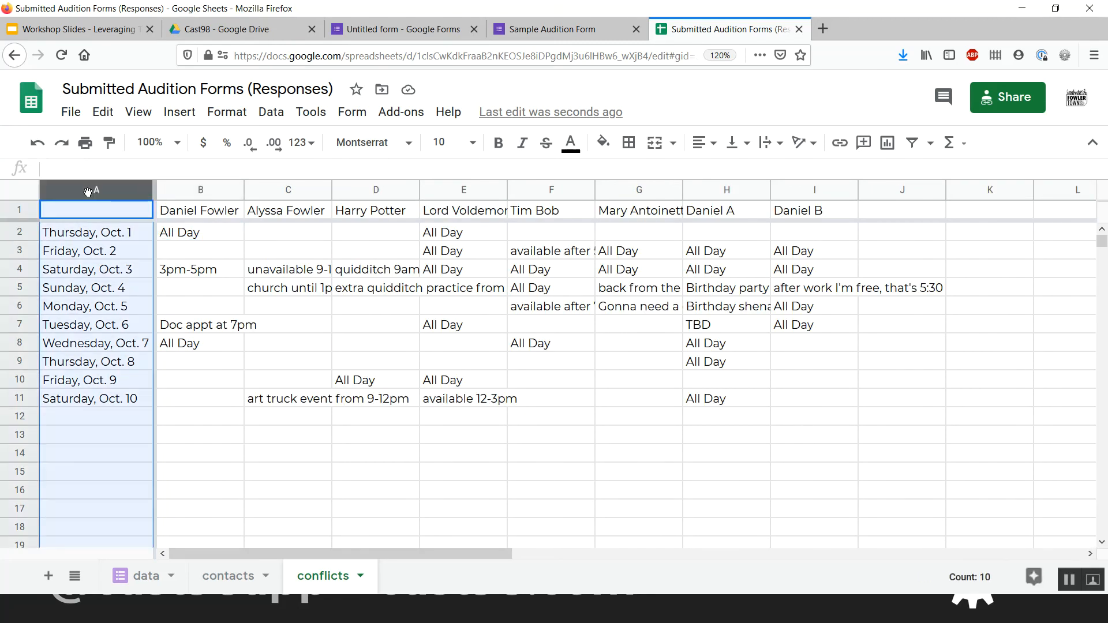
pyautogui.click(502, 149)
pyautogui.click(20, 210)
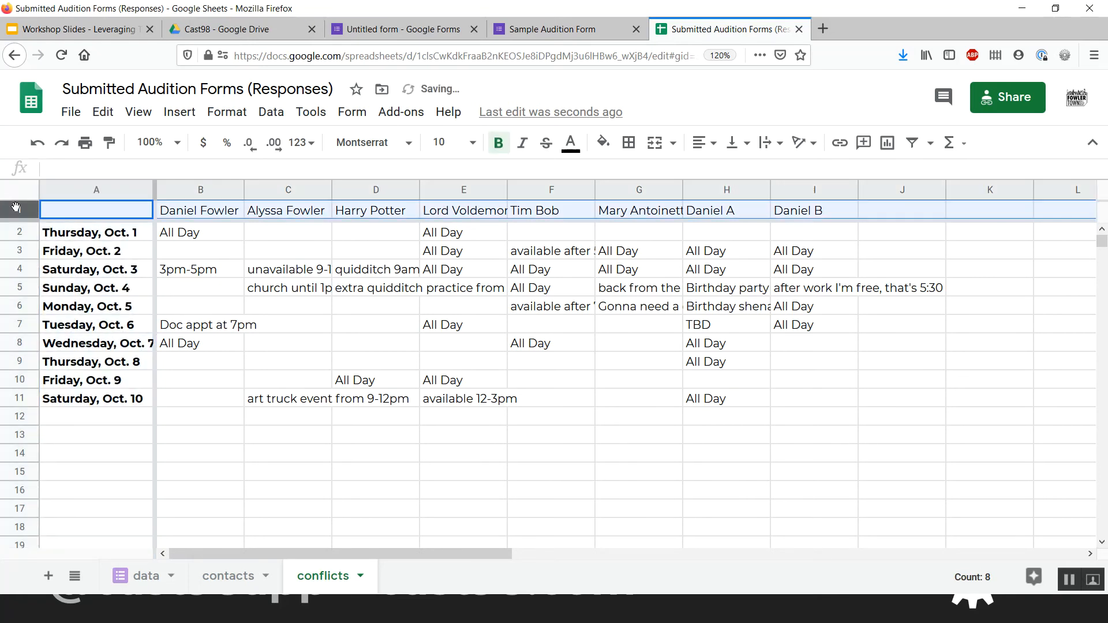
pyautogui.click(502, 143)
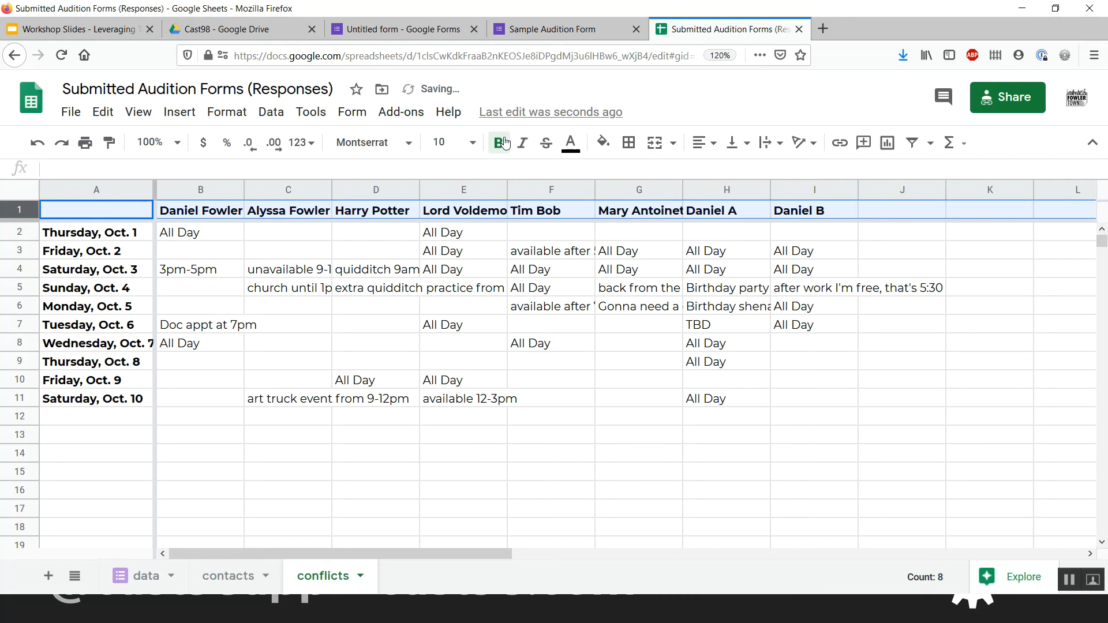
pyautogui.click(263, 269)
pyautogui.click(441, 295)
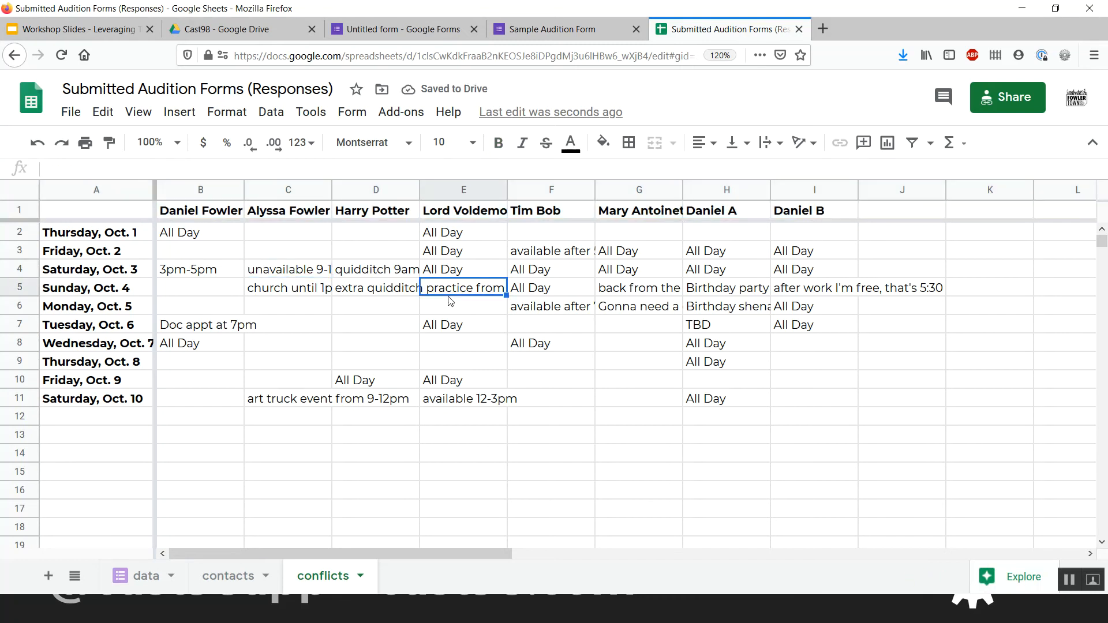
# Increase the height of all rows on the conflicts sheet slightly and uniformly
pyautogui.click(20, 193)
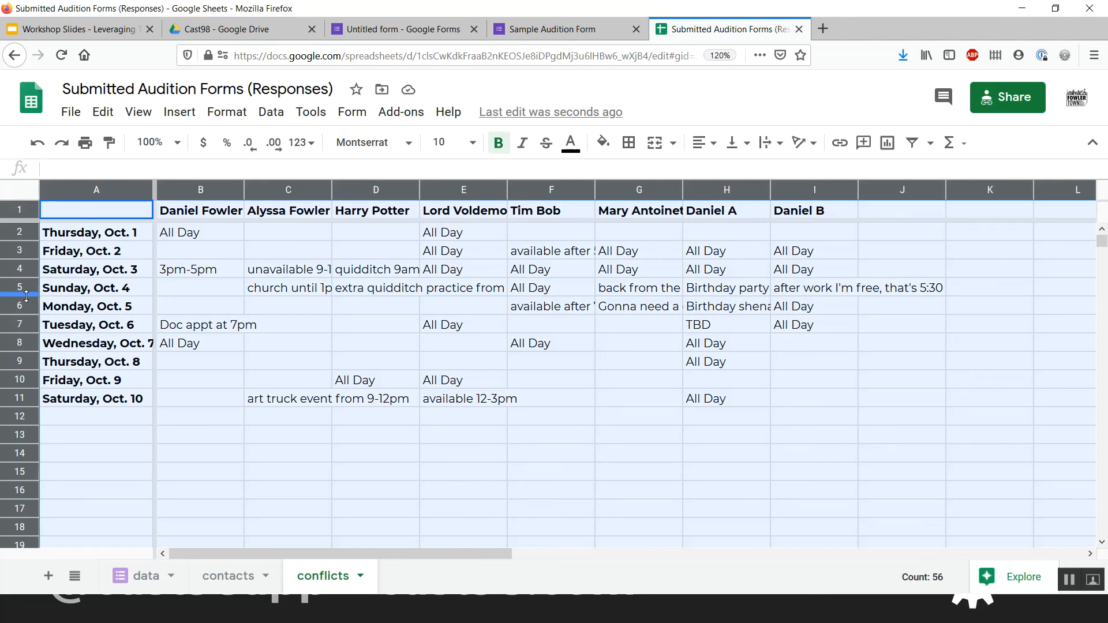
pyautogui.moveTo(26, 295); pyautogui.dragTo(25, 303)
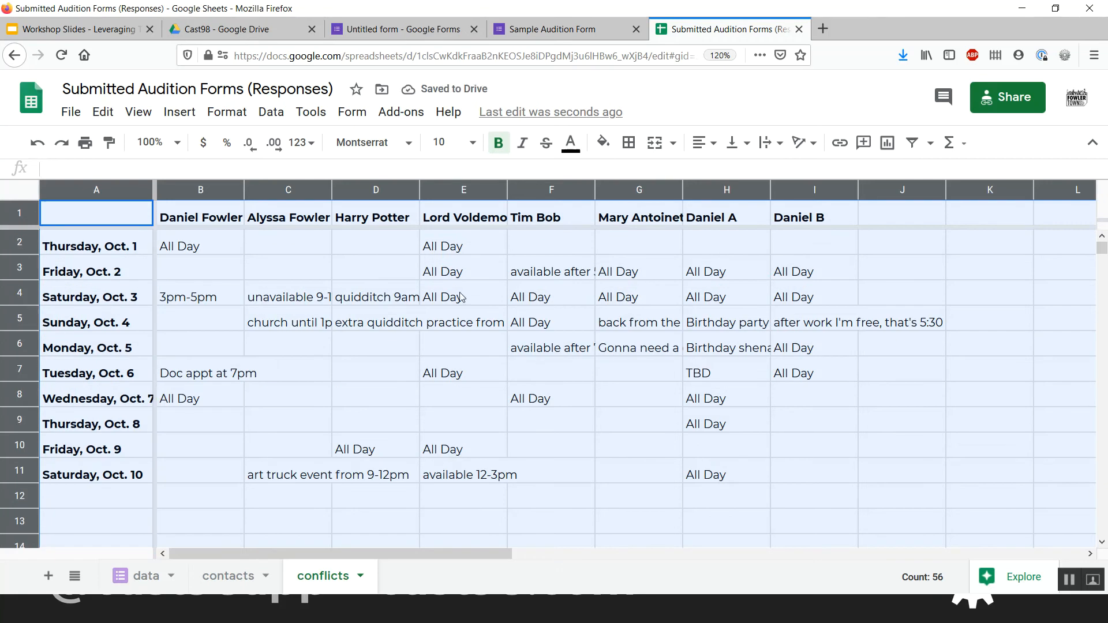
pyautogui.click(285, 317)
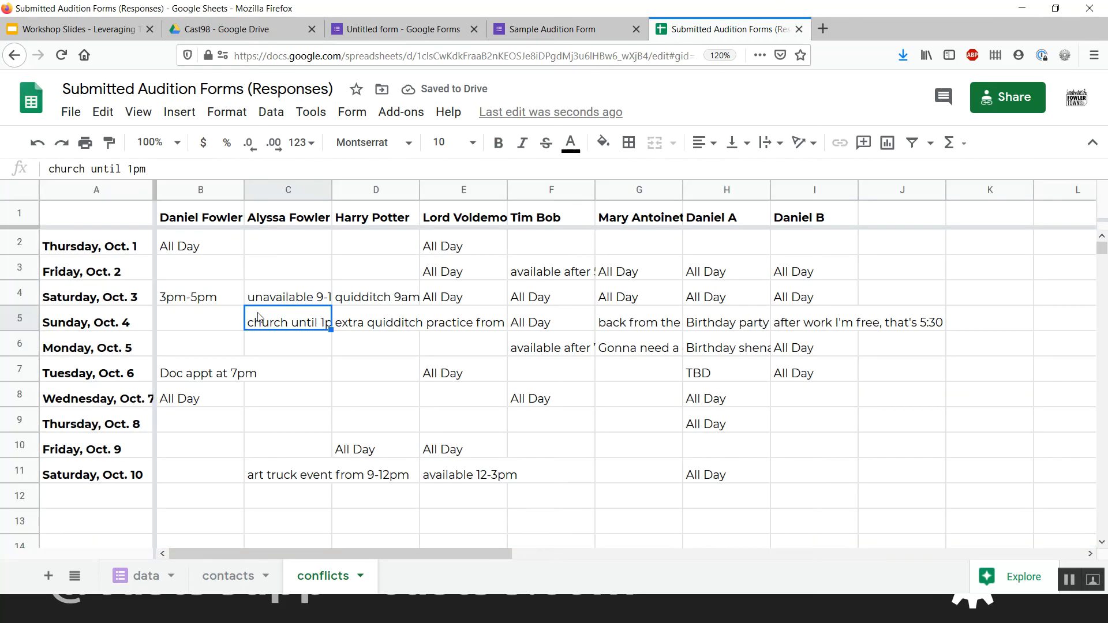
# Set the vertical alignment of all cells on the conflicts sheet to middle
pyautogui.click(19, 195)
pyautogui.click(738, 143)
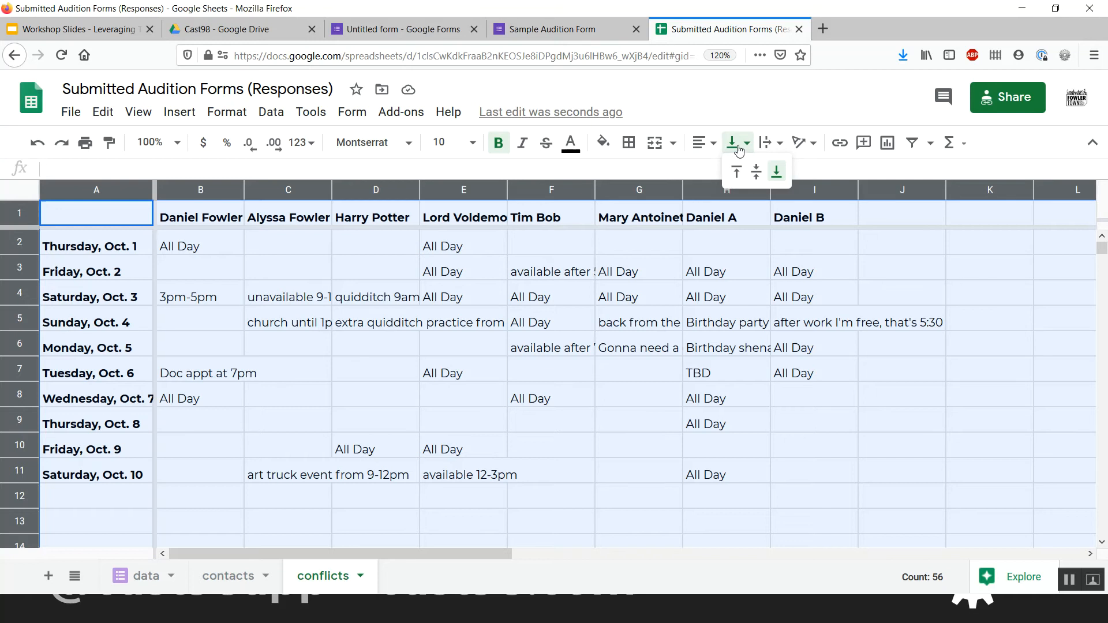
pyautogui.click(757, 172)
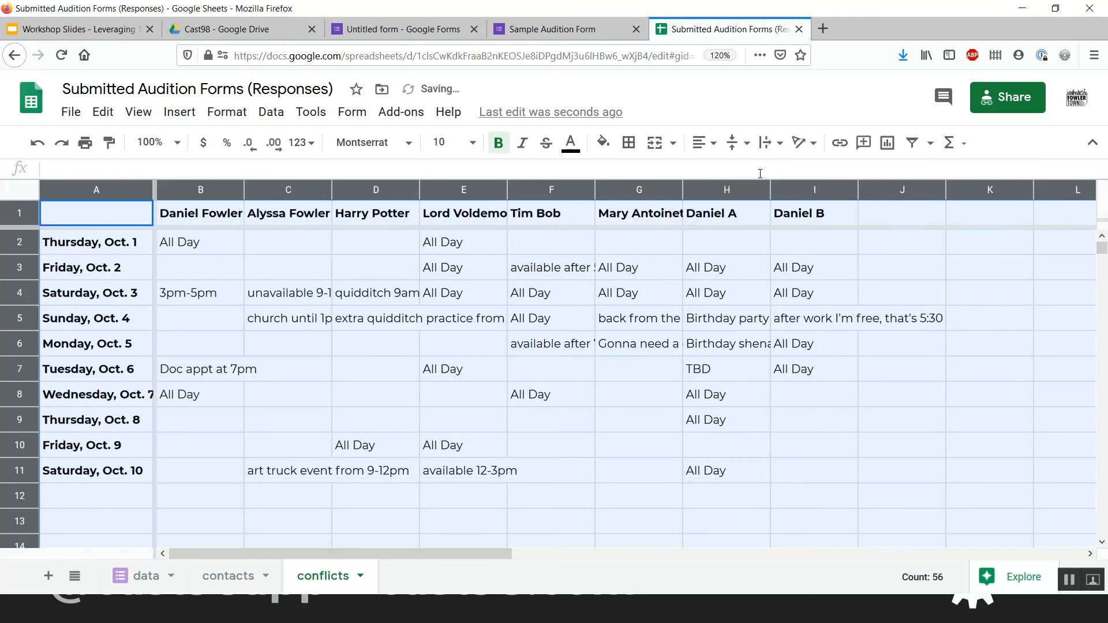
pyautogui.click(564, 268)
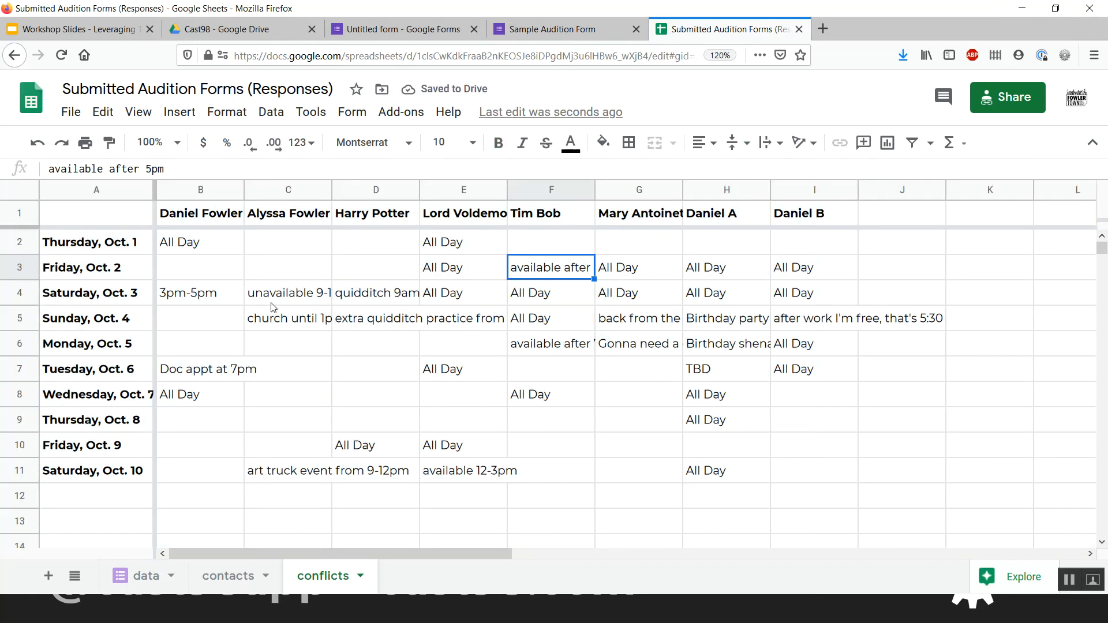
# Widen column A of the conflicts sheet slightly so the longest bold date fits
pyautogui.click(230, 270)
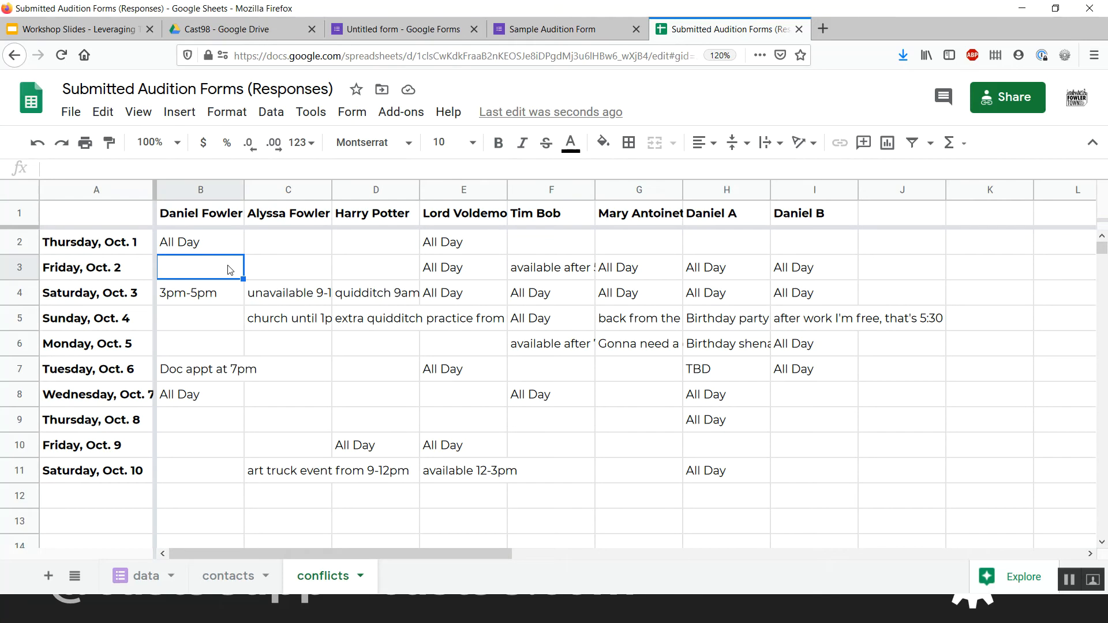
pyautogui.click(154, 191)
pyautogui.moveTo(154, 191); pyautogui.dragTo(161, 190)
pyautogui.click(455, 293)
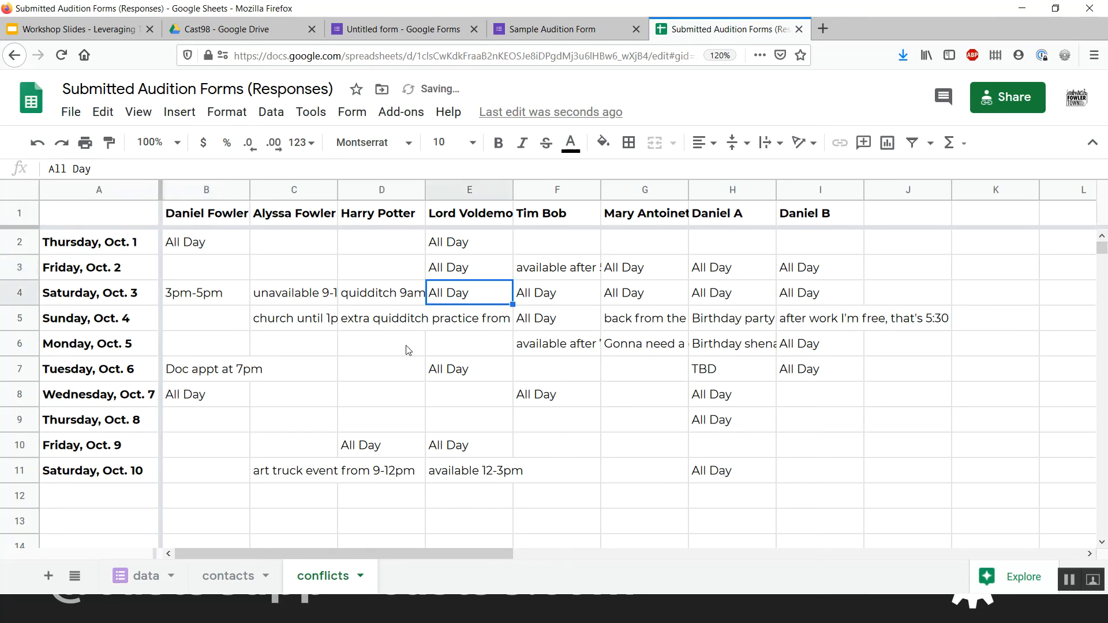
pyautogui.click(377, 375)
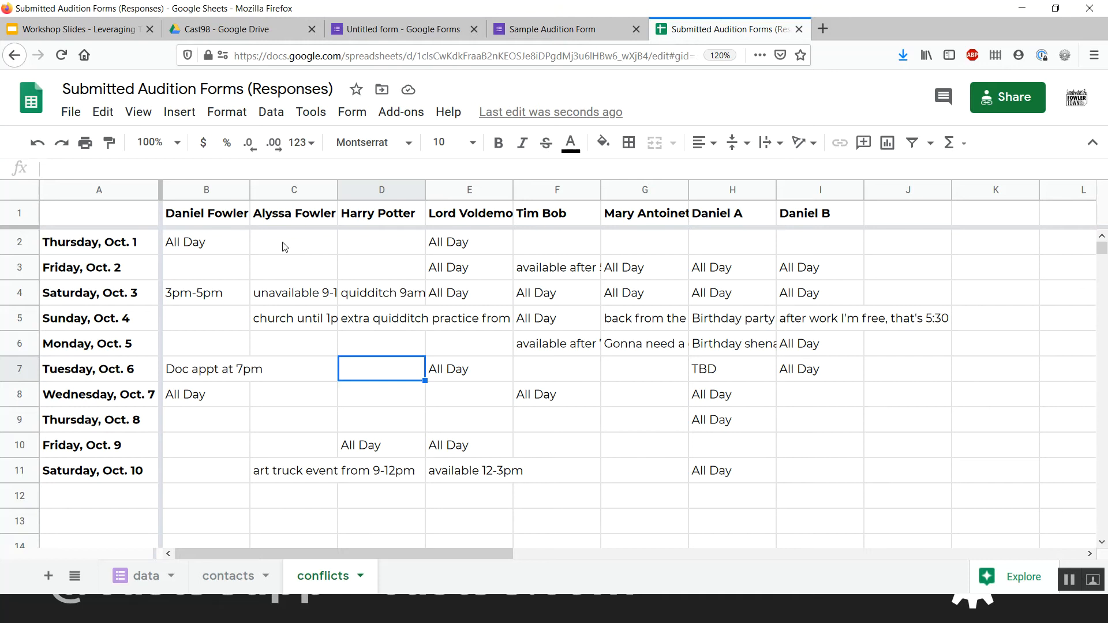
pyautogui.moveTo(217, 241)
pyautogui.mouseDown()
pyautogui.moveTo(993, 398)
pyautogui.moveTo(813, 511)
pyautogui.mouseUp()
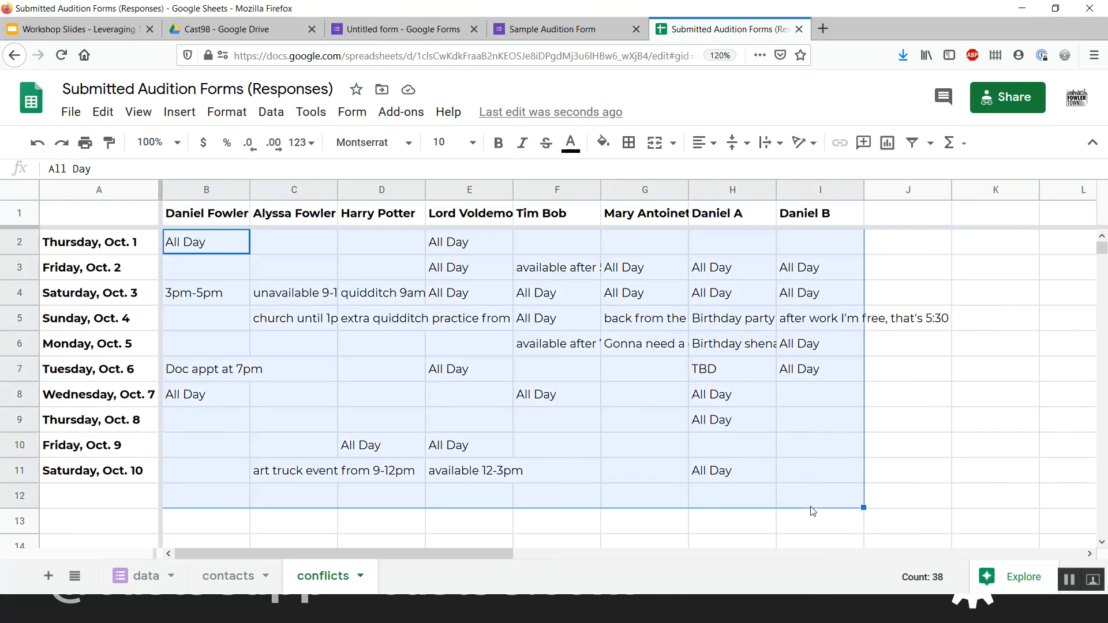
pyautogui.click(788, 393)
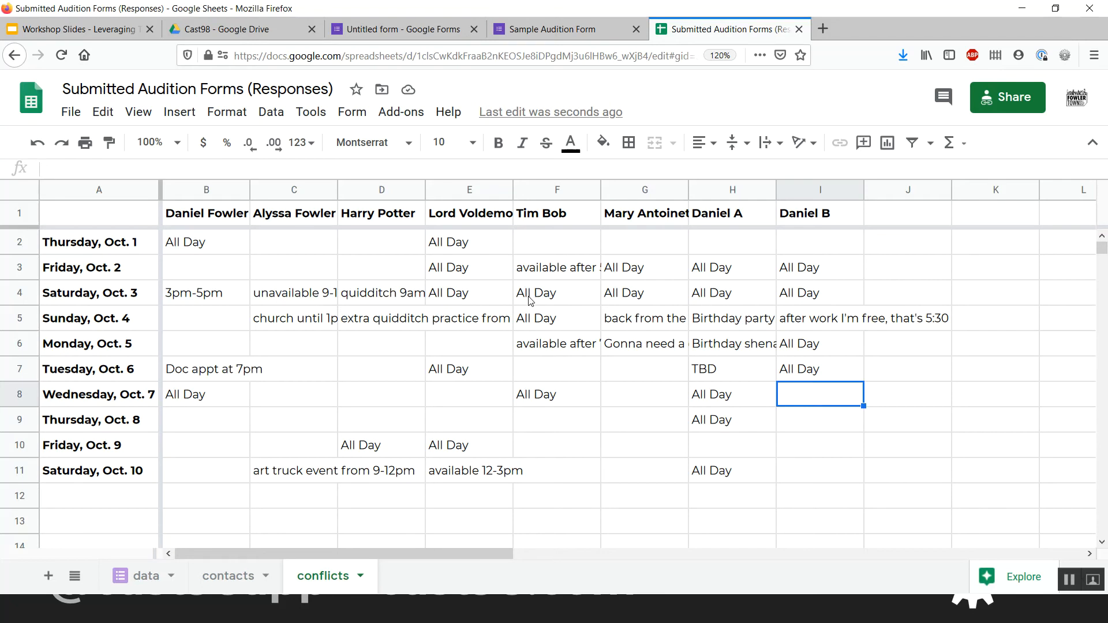
# Set the text wrapping of all cells on the conflicts sheet to Clip so long conflict entries stay within their cells
pyautogui.click(545, 269)
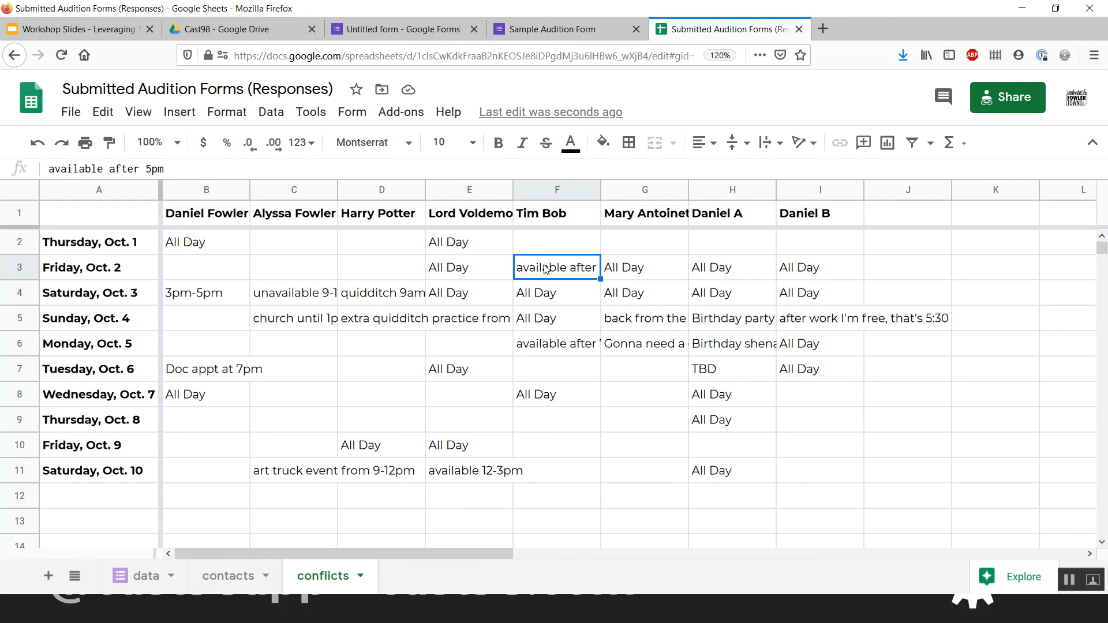
pyautogui.click(364, 319)
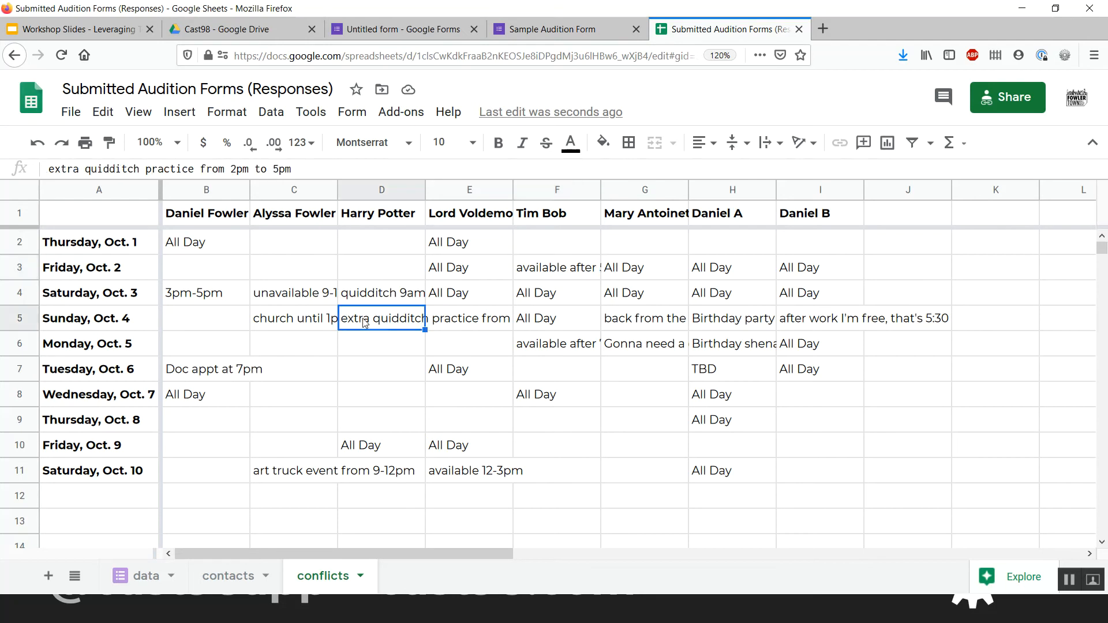
pyautogui.click(457, 317)
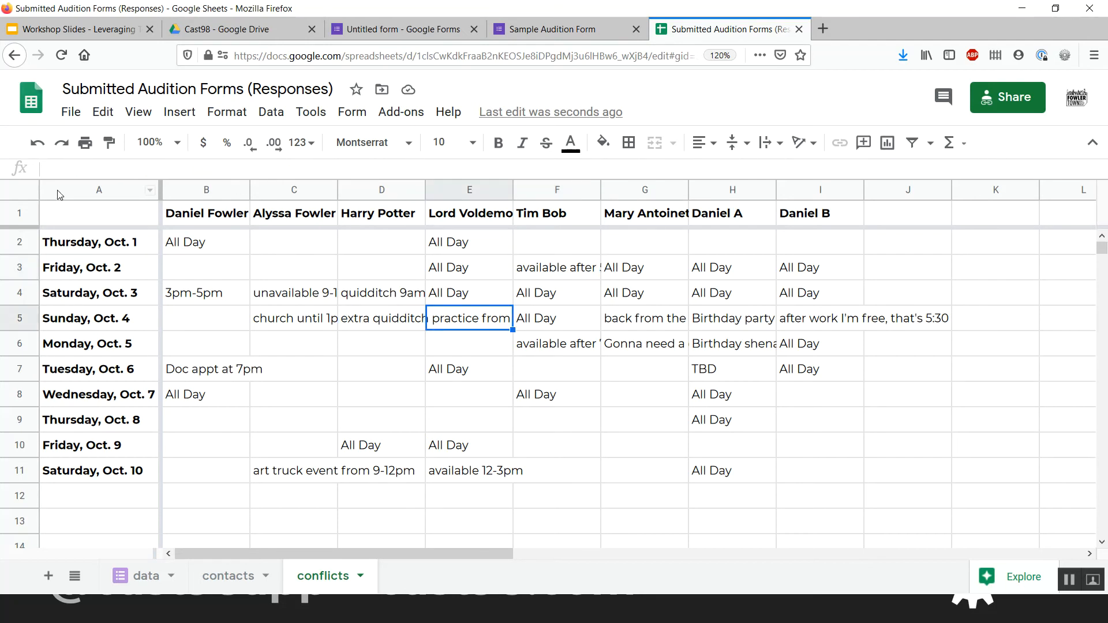
pyautogui.click(21, 196)
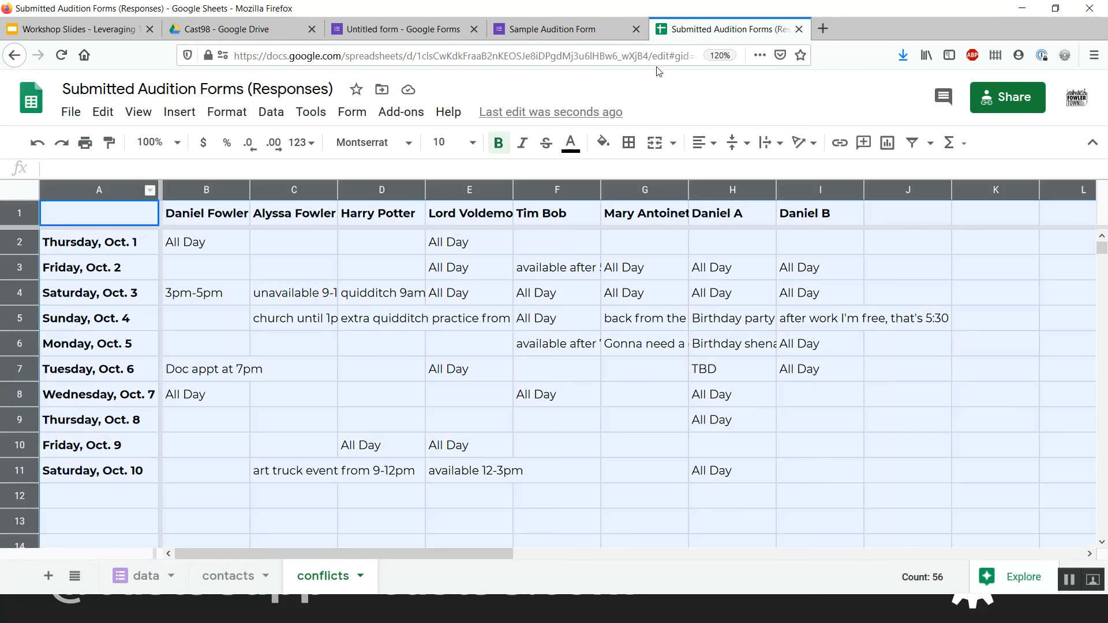
pyautogui.click(778, 145)
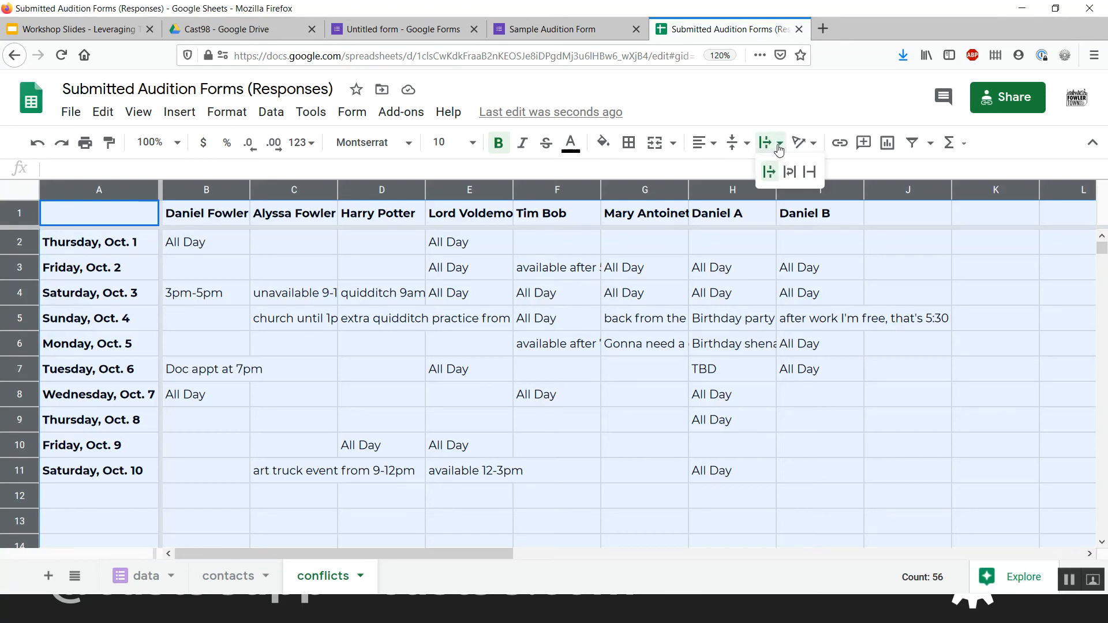
pyautogui.click(810, 172)
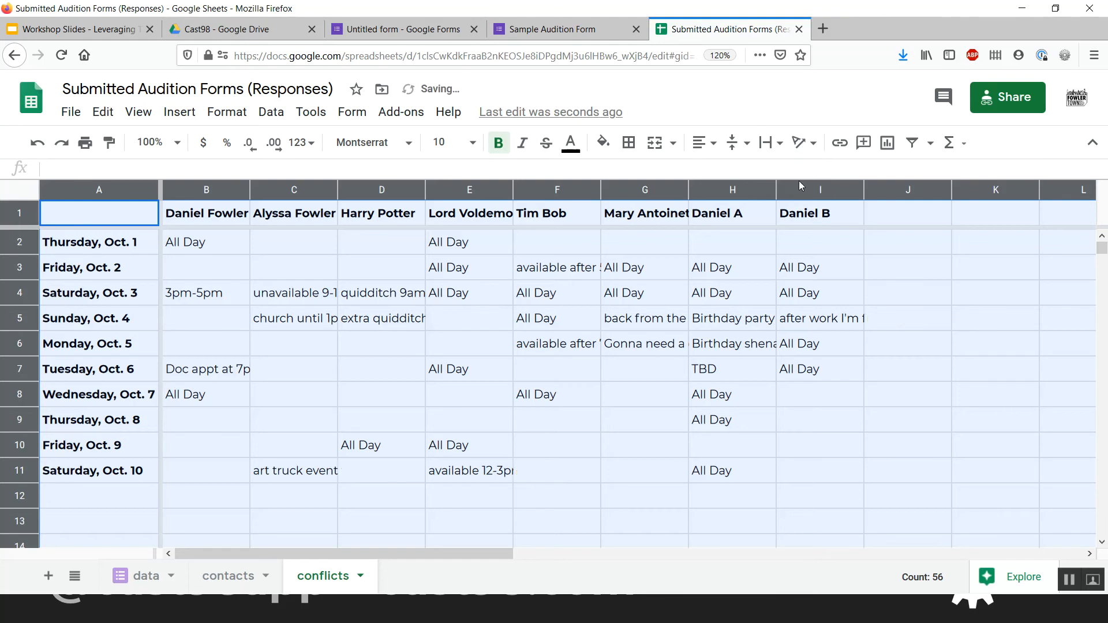
pyautogui.click(432, 317)
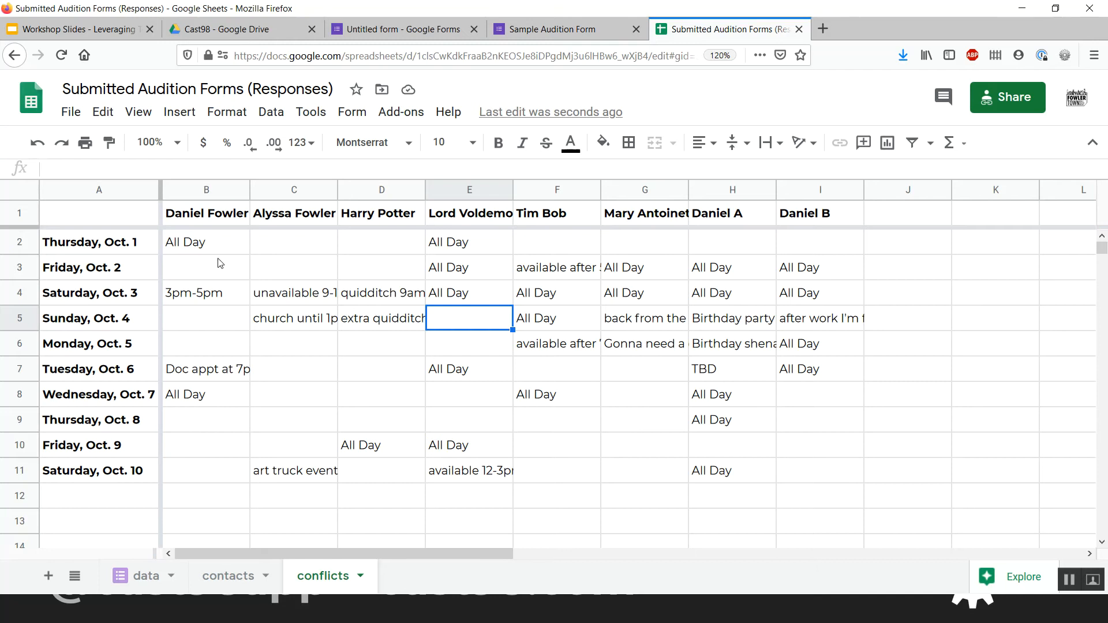
# Try inserting one column between the dates in column A and the first respondent's column, and undo the insertion
pyautogui.rightClick(109, 199)
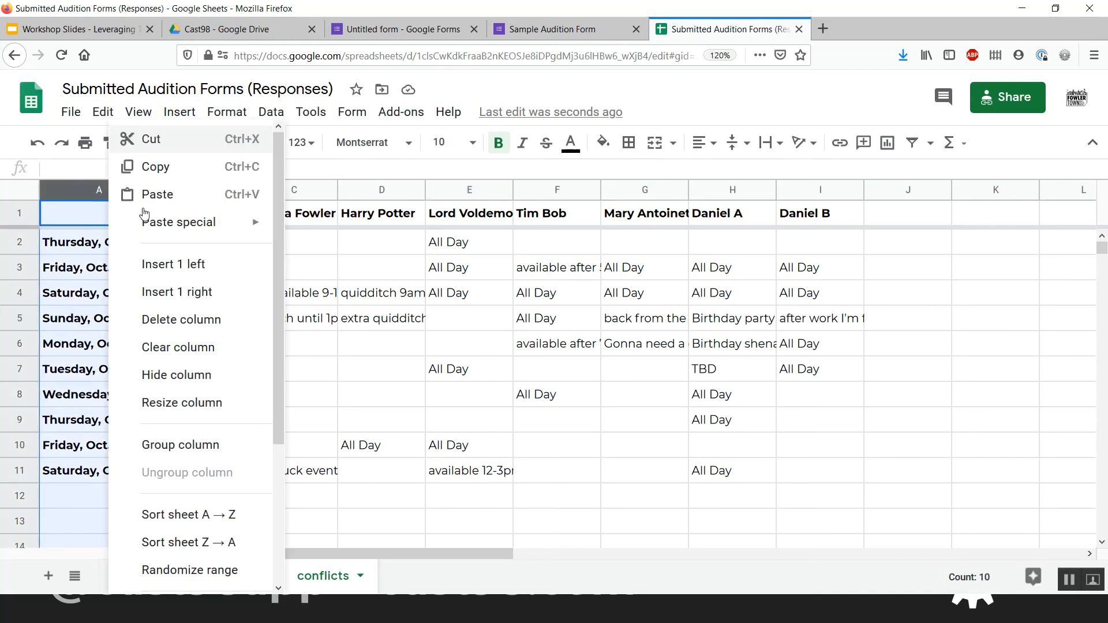
pyautogui.click(186, 290)
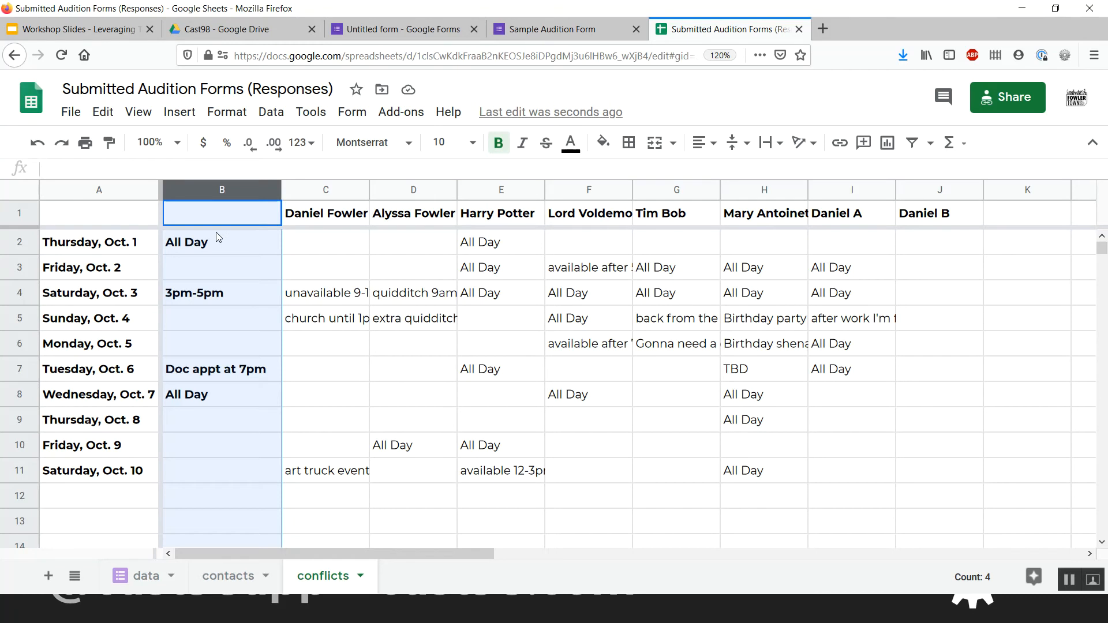
pyautogui.click(261, 247)
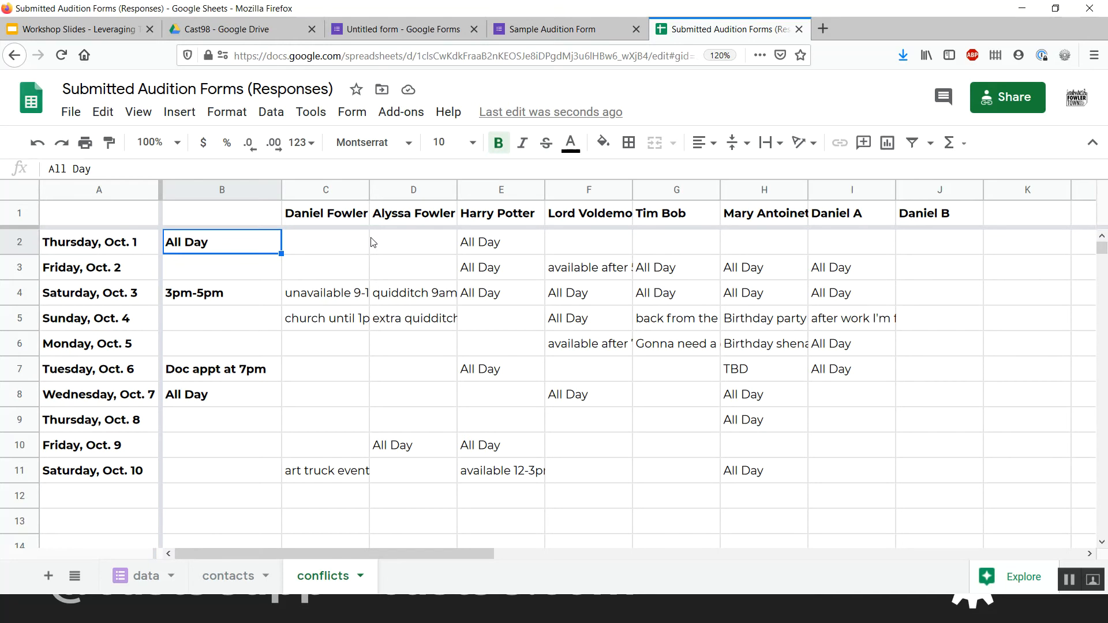
pyautogui.hotkey('ctrl', 'z')
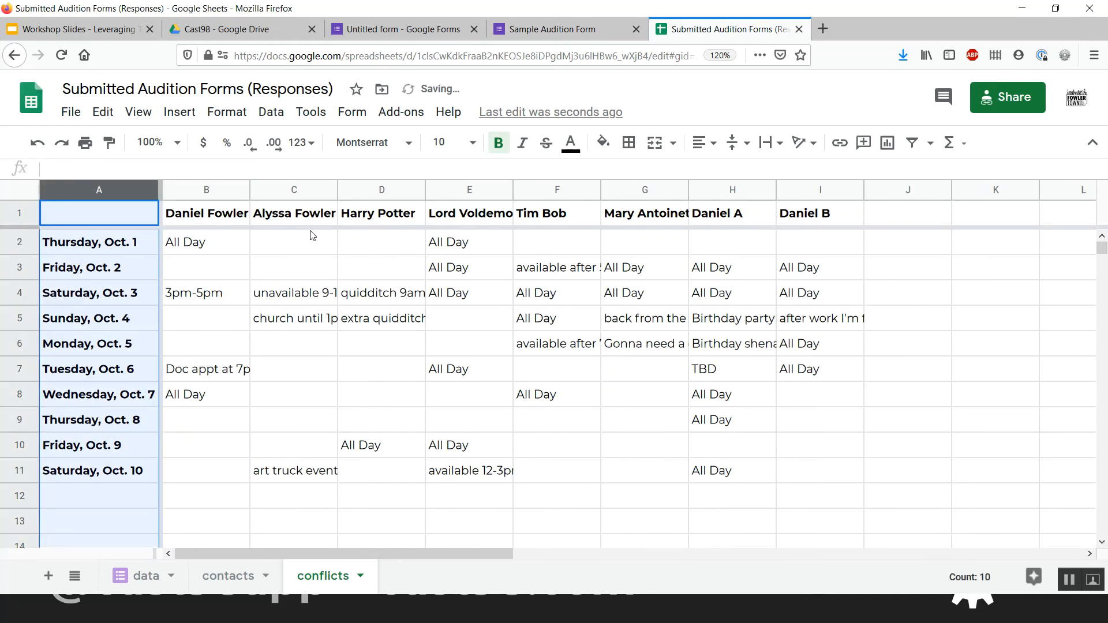
pyautogui.click(102, 113)
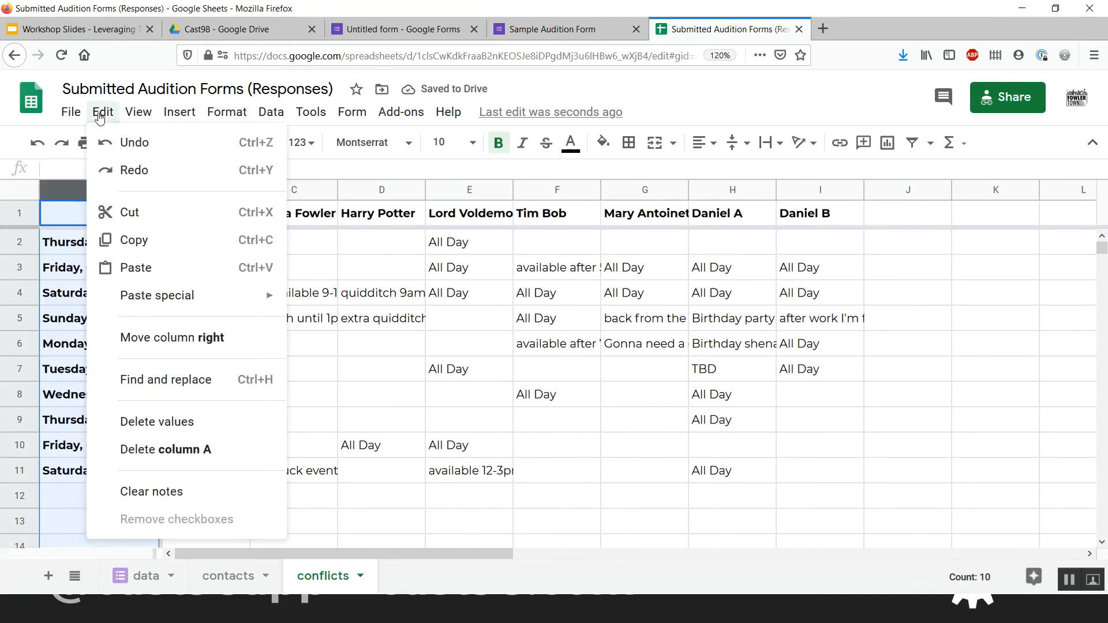
pyautogui.click(416, 276)
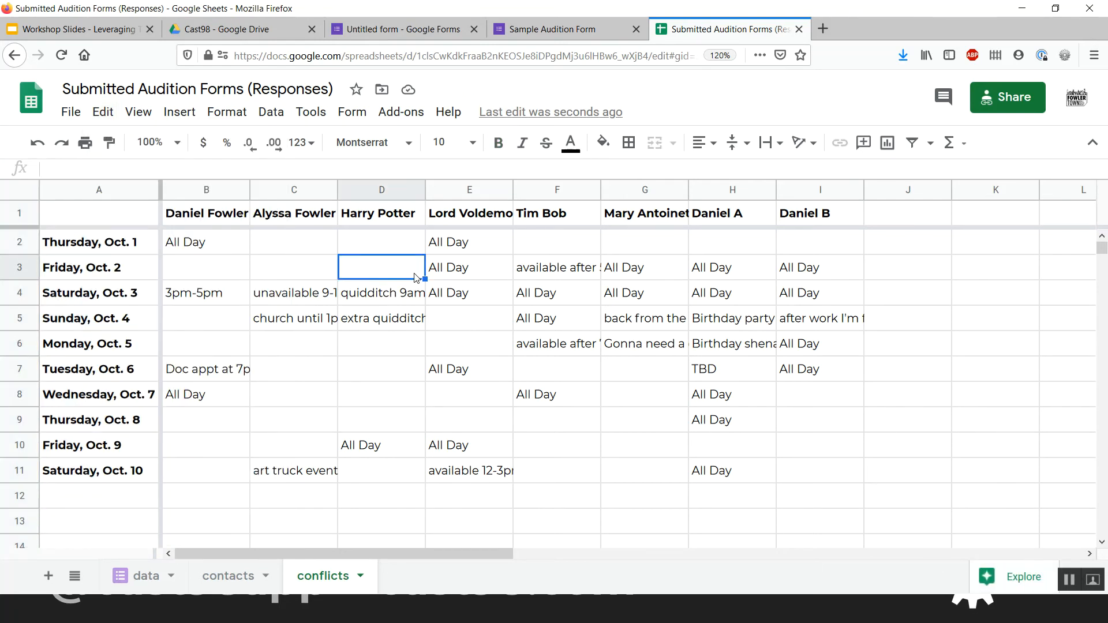
# Examine the TRANSPOSE formula in A2 and the date and conflict ranges that it fills
pyautogui.click(108, 244)
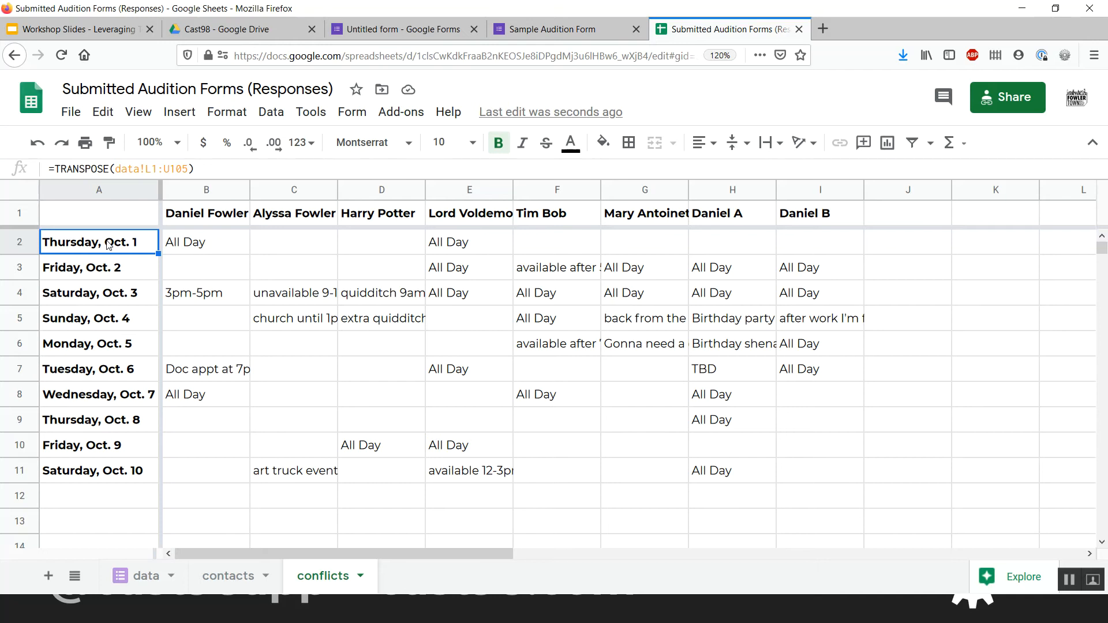
pyautogui.doubleClick(108, 245)
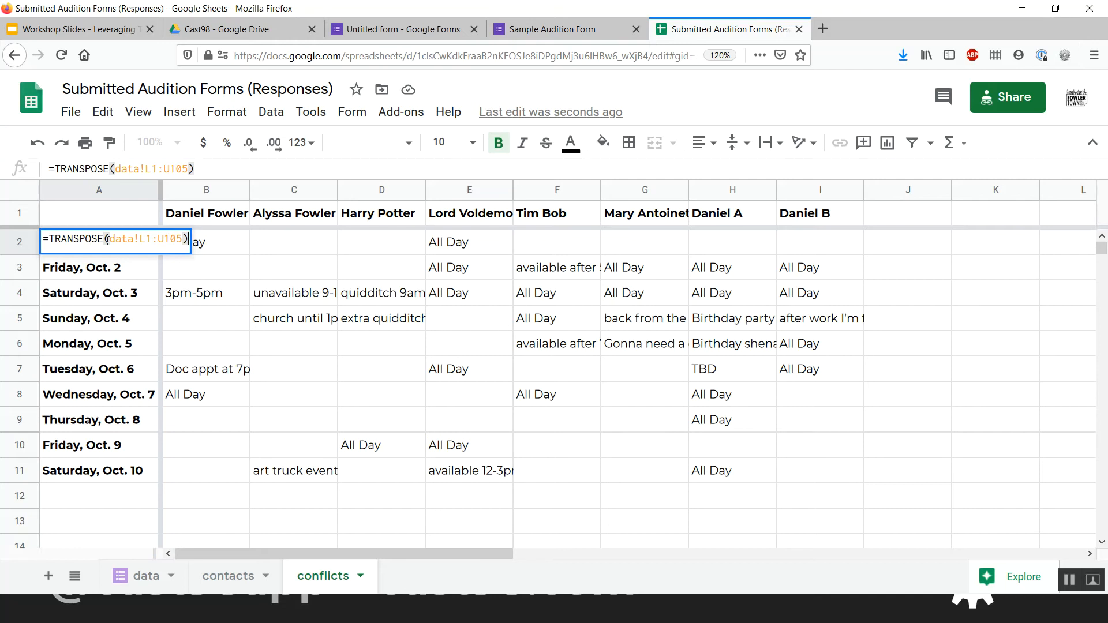
pyautogui.click(294, 245)
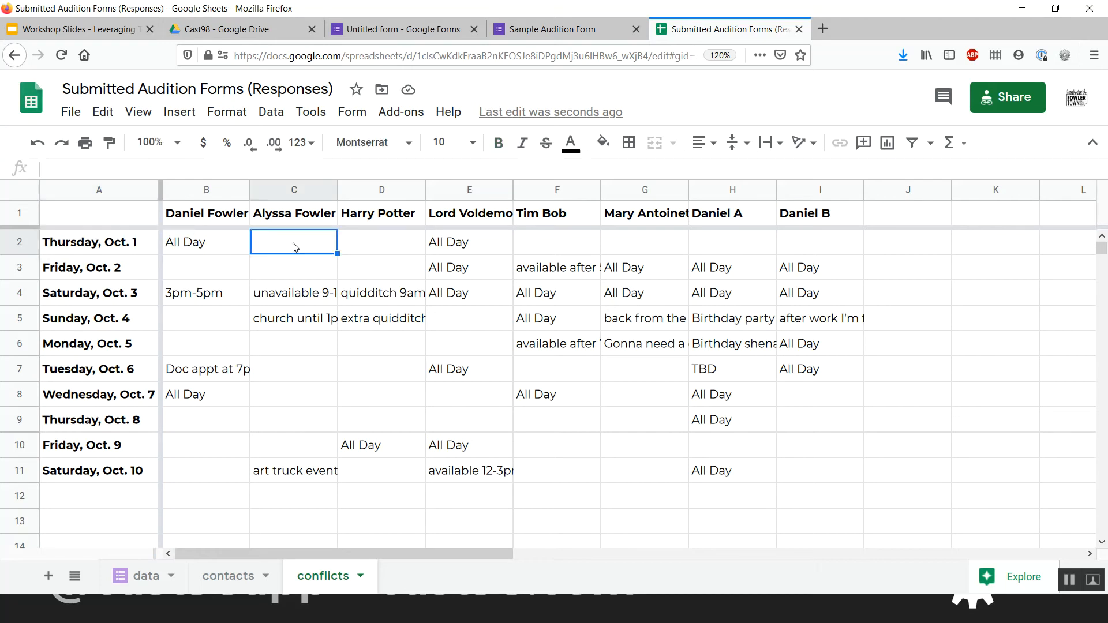
pyautogui.click(110, 250)
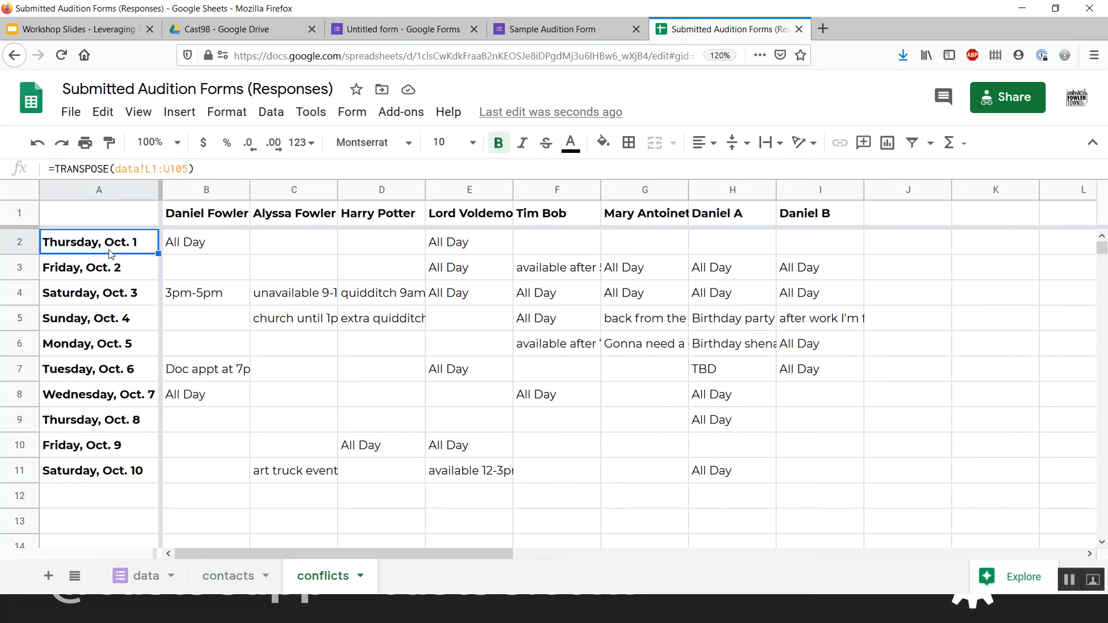
pyautogui.moveTo(110, 252); pyautogui.dragTo(99, 497)
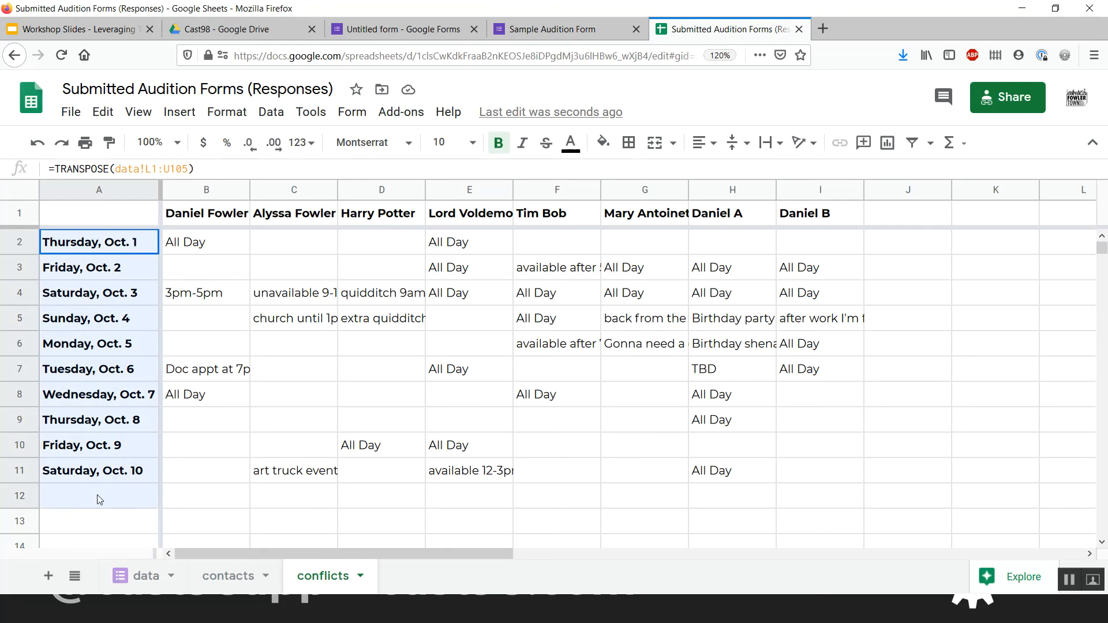
pyautogui.moveTo(208, 240); pyautogui.dragTo(808, 469)
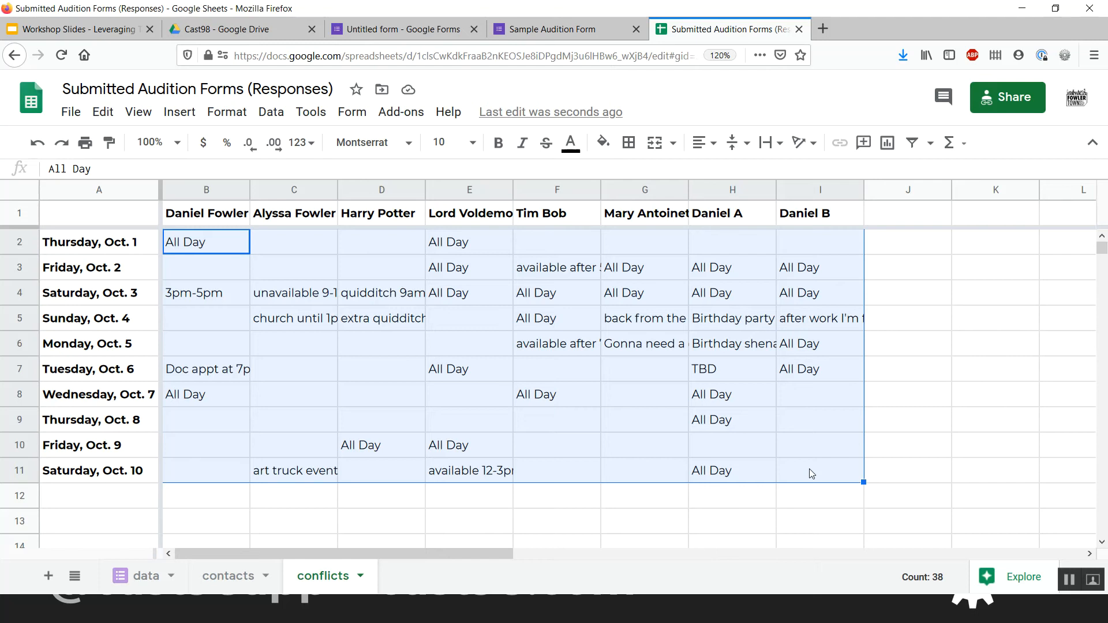
# Replace the formula in A2 with =TRANSPOSE(data!L1:U1) so that it pulls only the date headers from the data sheet
pyautogui.click(115, 247)
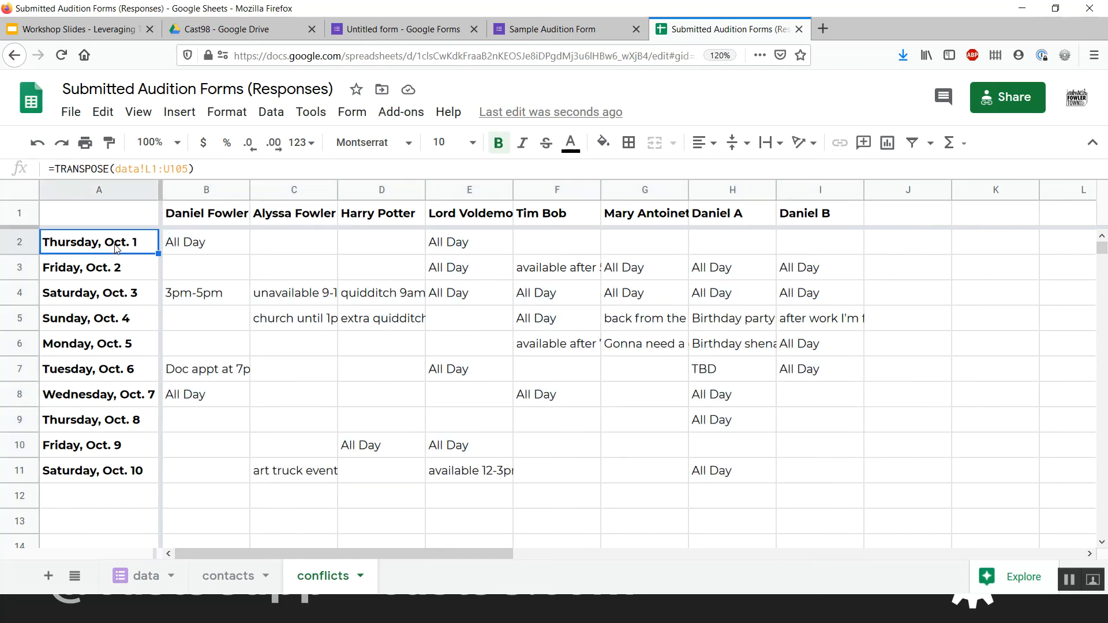
pyautogui.write('=')
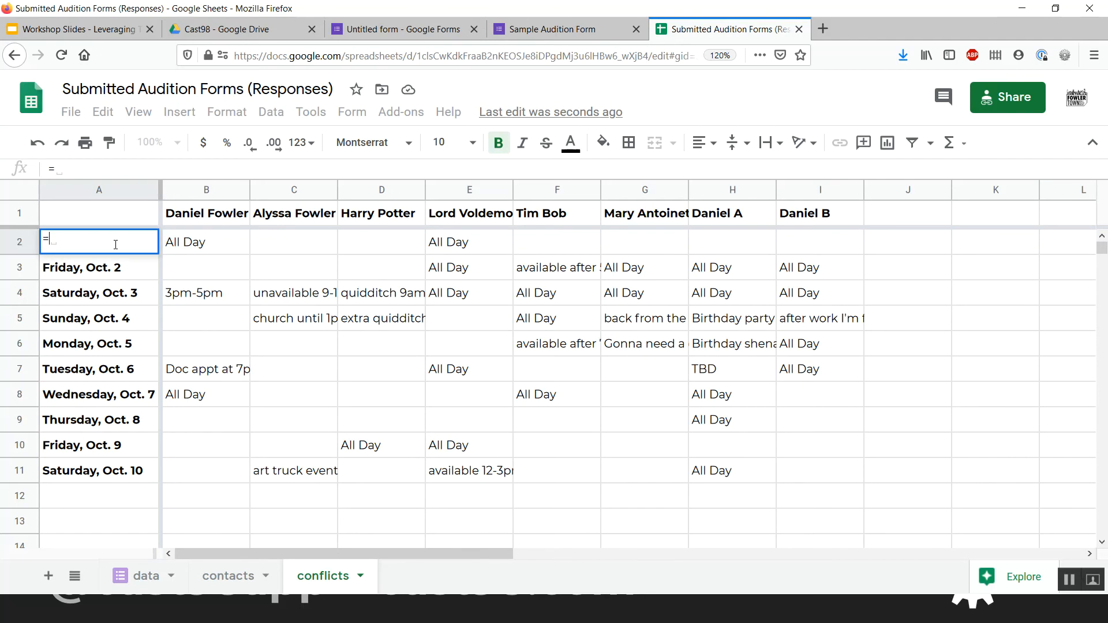
pyautogui.write('TRANS')
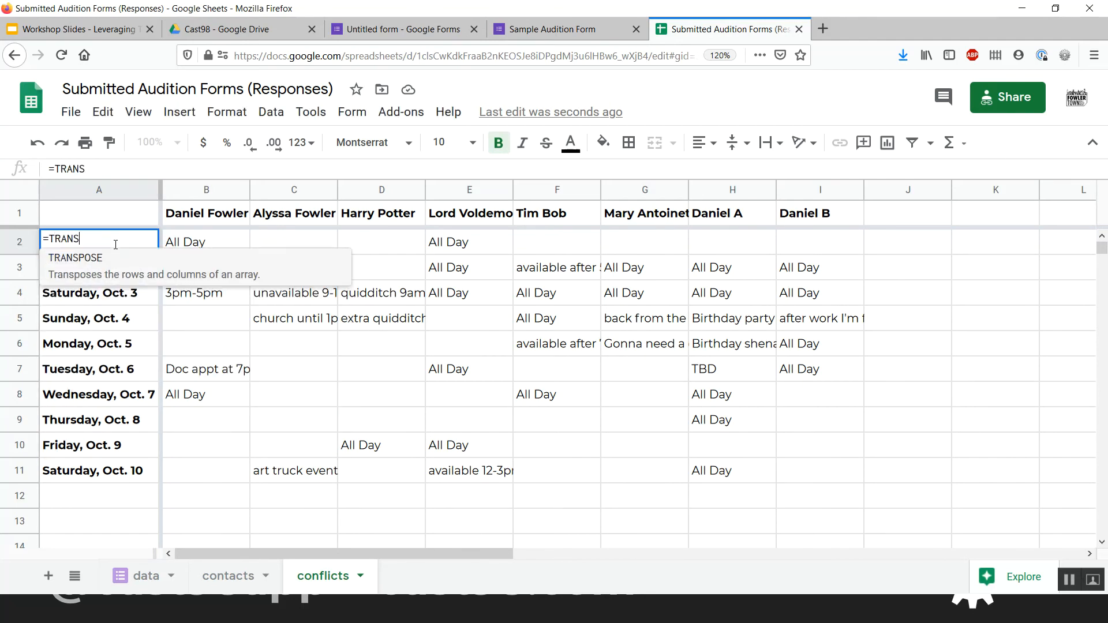
pyautogui.click(129, 274)
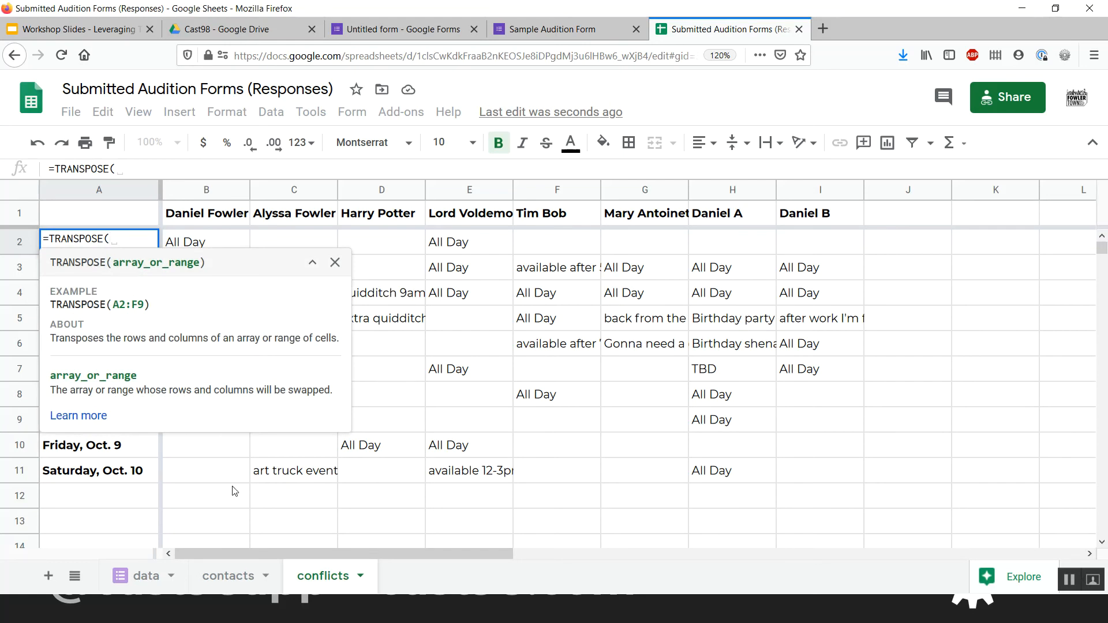
pyautogui.click(132, 578)
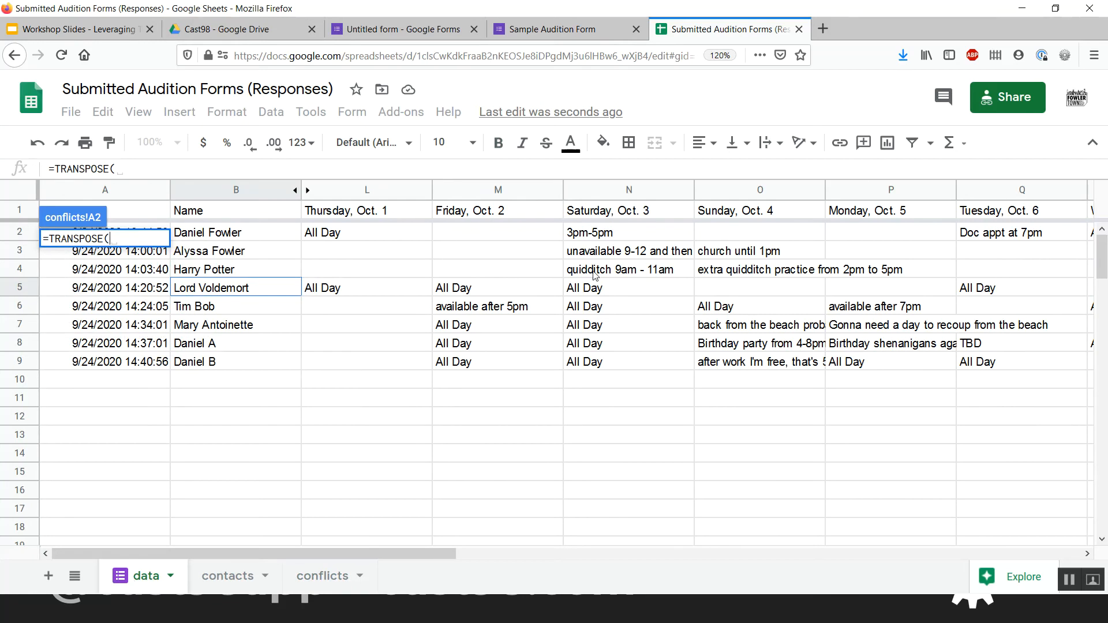
pyautogui.click(323, 212)
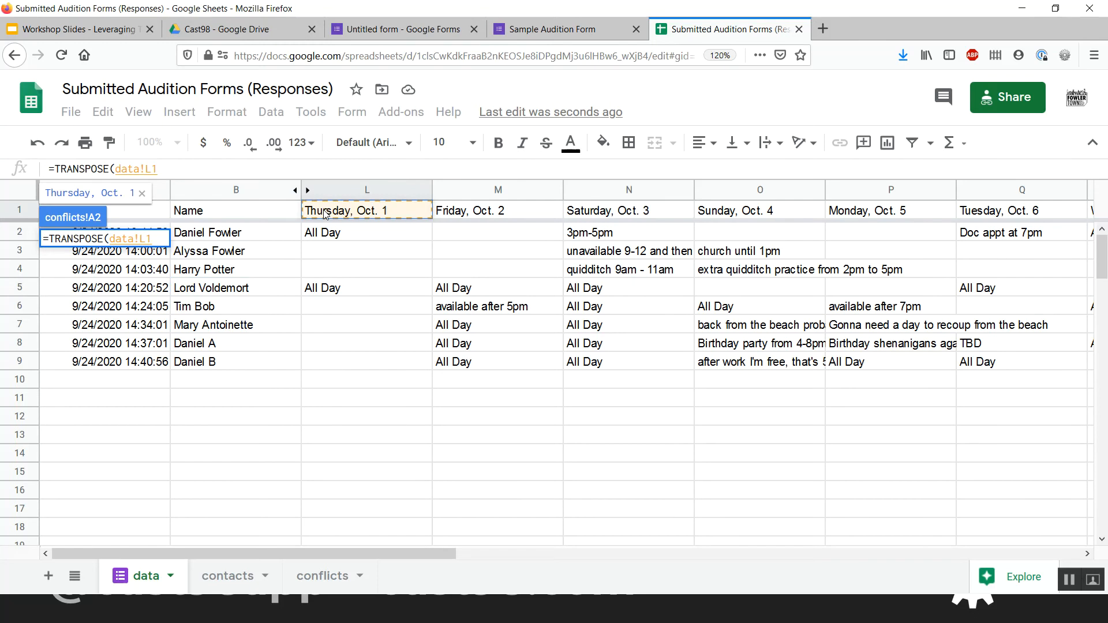
pyautogui.hotkey('shift', 'Right')
pyautogui.hotkey('shift', 'Right')
pyautogui.hotkey('shift', 'Right')
pyautogui.hotkey('shift', 'Right')
pyautogui.hotkey('shift', 'Right')
pyautogui.hotkey('shift', 'Right')
pyautogui.hotkey('shift', 'Right')
pyautogui.hotkey('shift', 'Right')
pyautogui.hotkey('shift', 'Right')
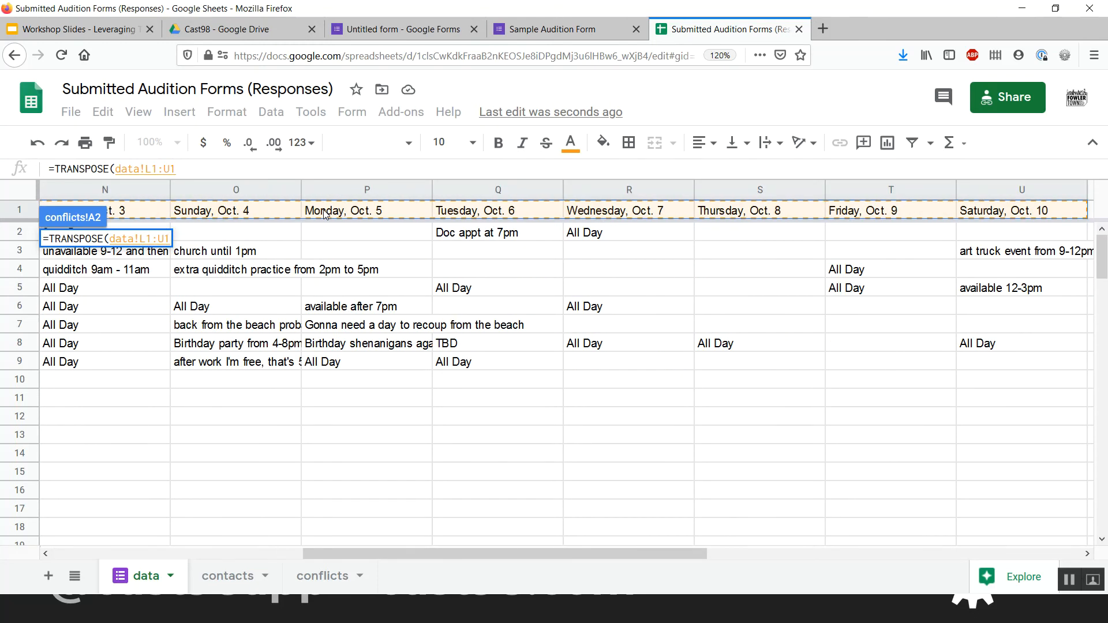
pyautogui.press('Return')
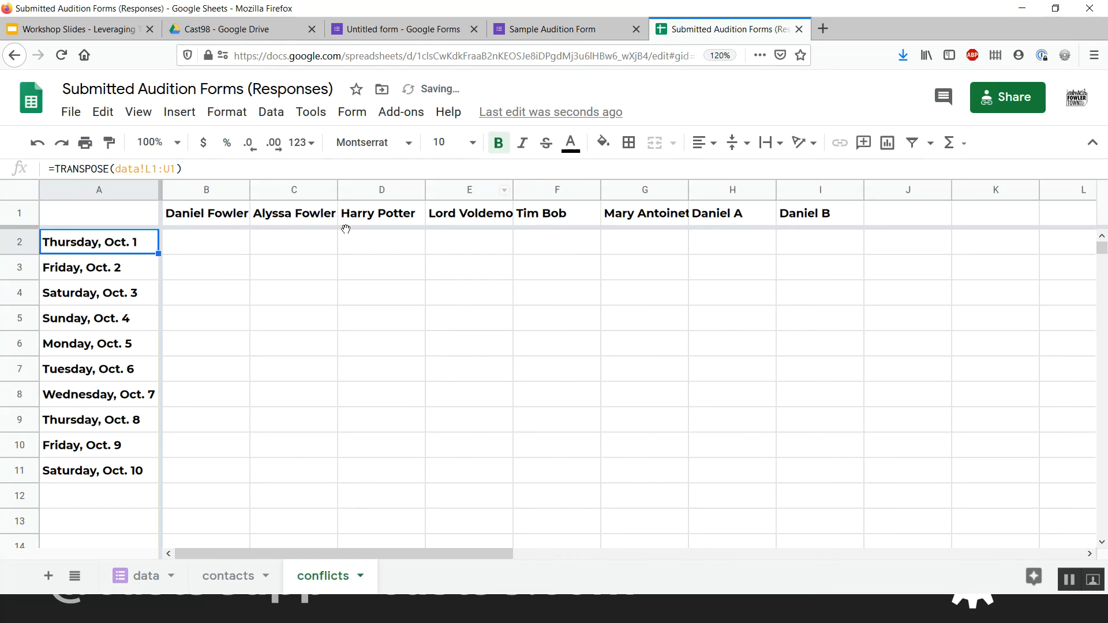
# Enter =TRANSPOSE(data!L2:AA105) in B2 of the conflicts sheet to pull each respondent's daily conflicts under their name
pyautogui.click(233, 247)
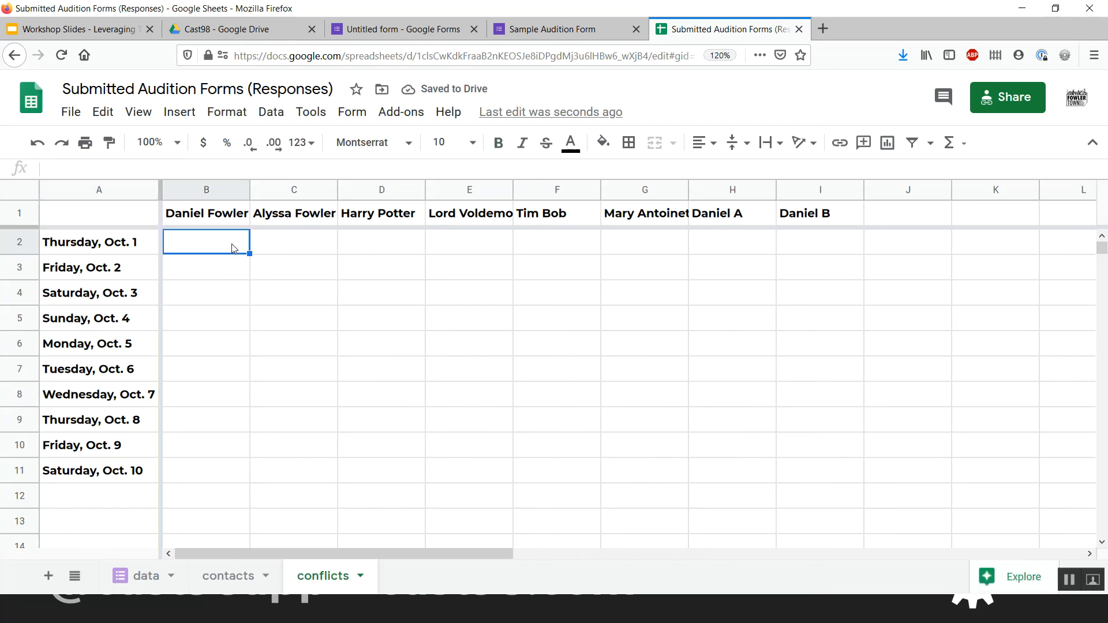
pyautogui.write('=')
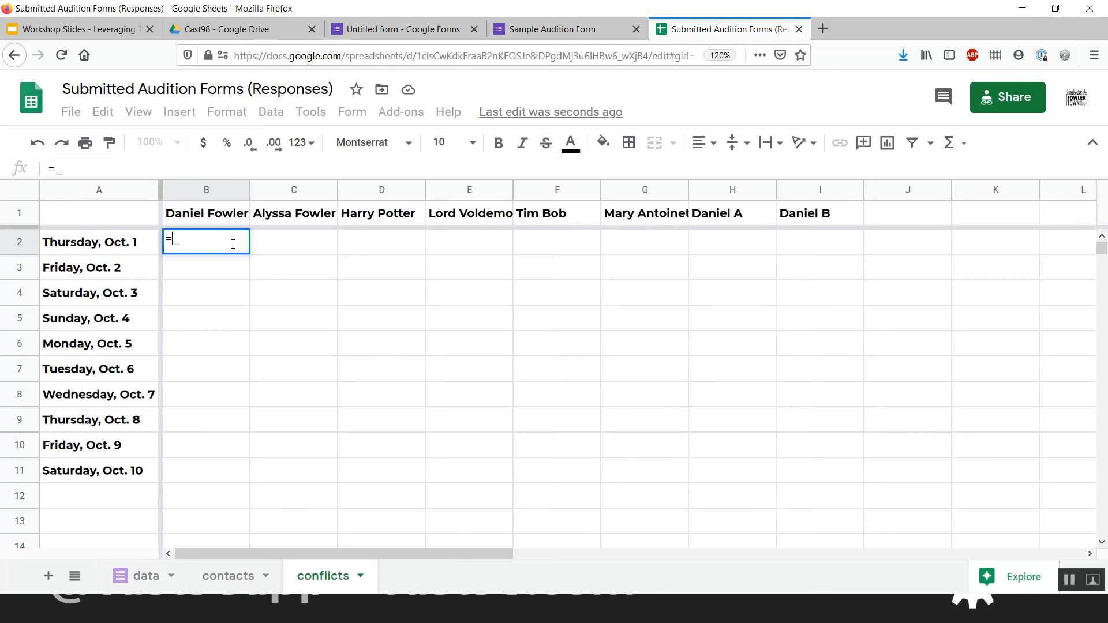
pyautogui.write('TRA')
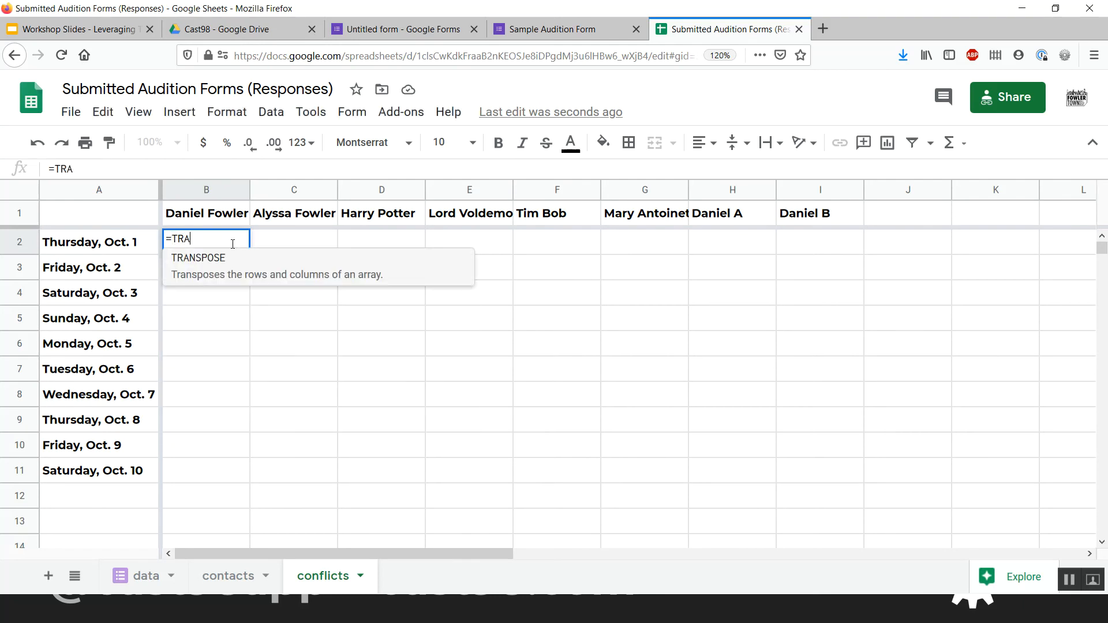
pyautogui.write('N')
pyautogui.click(229, 262)
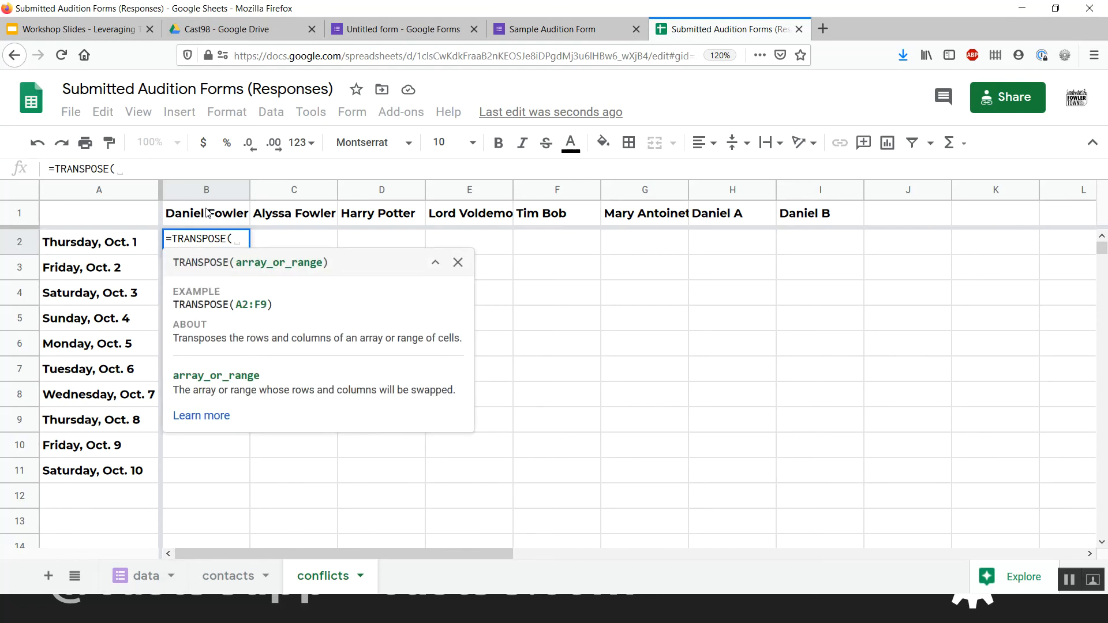
pyautogui.click(124, 576)
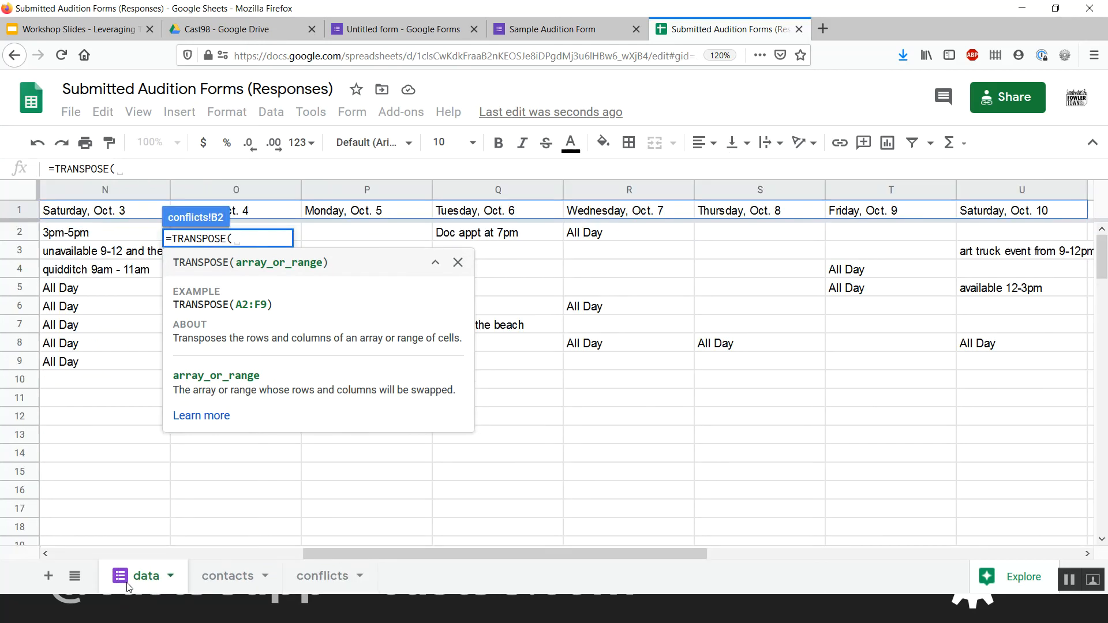
pyautogui.hscroll(-10, 133, 292)
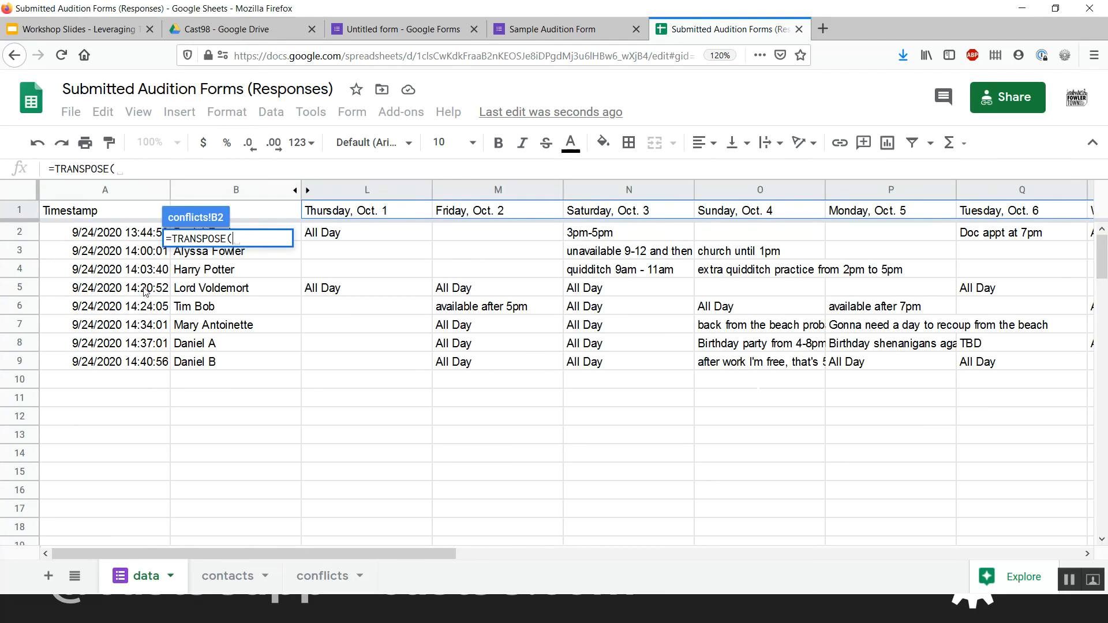
pyautogui.click(355, 232)
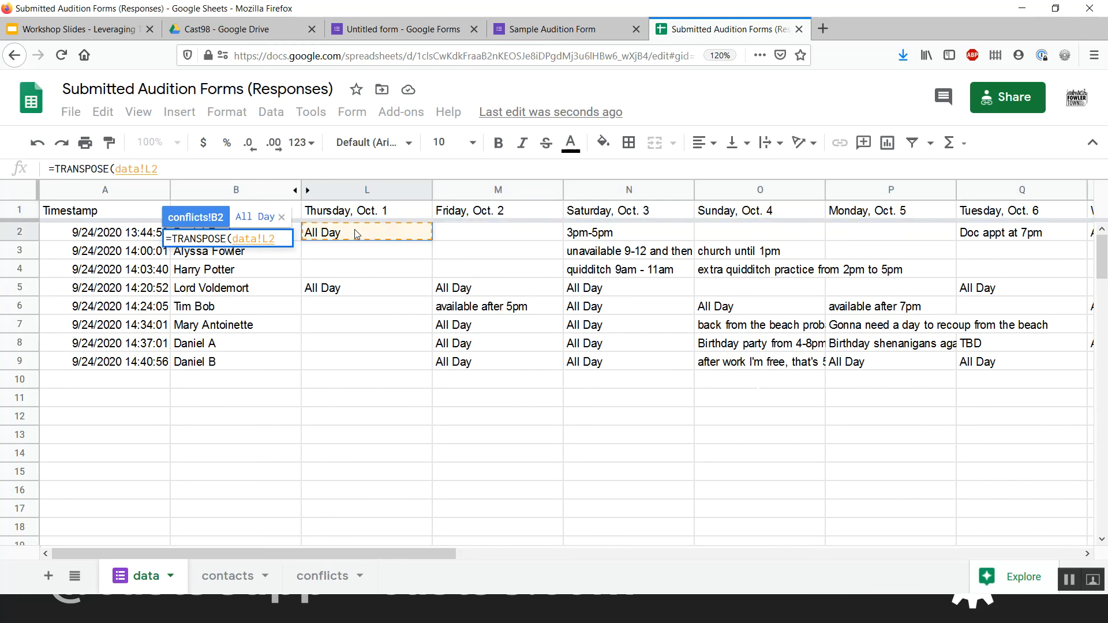
pyautogui.hotkey('shift', 'Down')
pyautogui.hotkey('shift', 'Down')
pyautogui.hotkey('shift', 'Down')
pyautogui.hotkey('shift', 'Down')
pyautogui.hotkey('shift', 'Right')
pyautogui.hotkey('shift', 'Right')
pyautogui.hotkey('shift', 'Right')
pyautogui.hotkey('shift', 'Right')
pyautogui.hotkey('shift', 'Right')
pyautogui.hotkey('shift', 'Right')
pyautogui.hotkey('shift', 'Right')
pyautogui.hotkey('shift', 'Right')
pyautogui.hotkey('shift', 'Right')
pyautogui.hotkey('shift', 'Right')
pyautogui.hotkey('shift', 'Right')
pyautogui.hotkey('shift', 'Right')
pyautogui.hotkey('shift', 'Right')
pyautogui.hotkey('shift', 'Right')
pyautogui.hotkey('shift', 'Right')
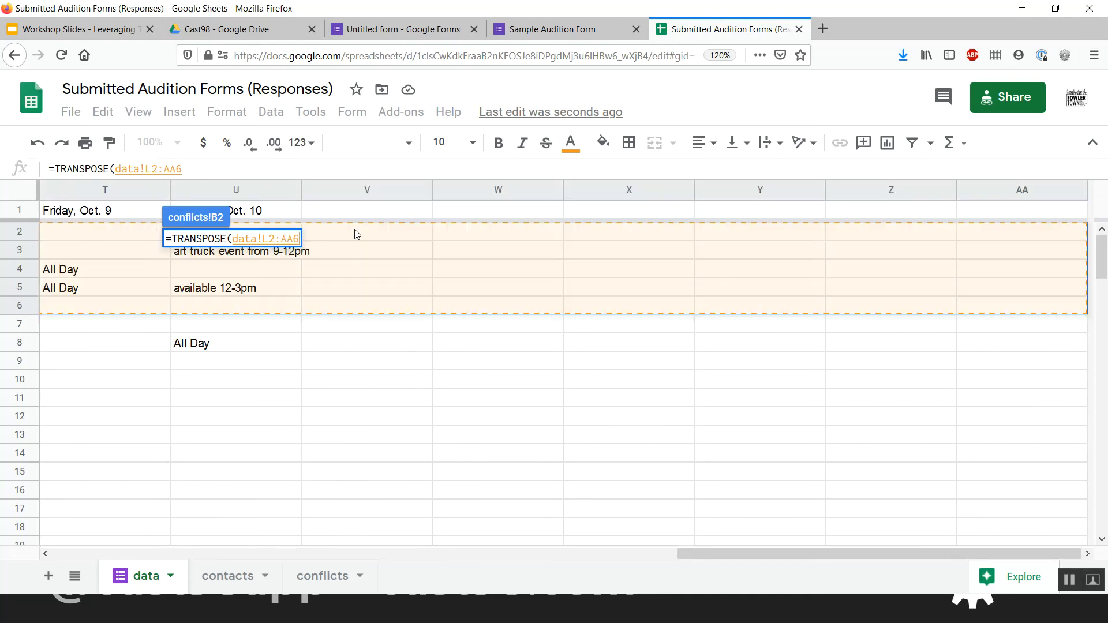
pyautogui.hotkey('shift', 'Left')
pyautogui.hotkey('shift', 'Left')
pyautogui.hotkey('shift', 'Left')
pyautogui.hotkey('shift', 'Left')
pyautogui.hotkey('shift', 'Left')
pyautogui.hotkey('shift', 'Left')
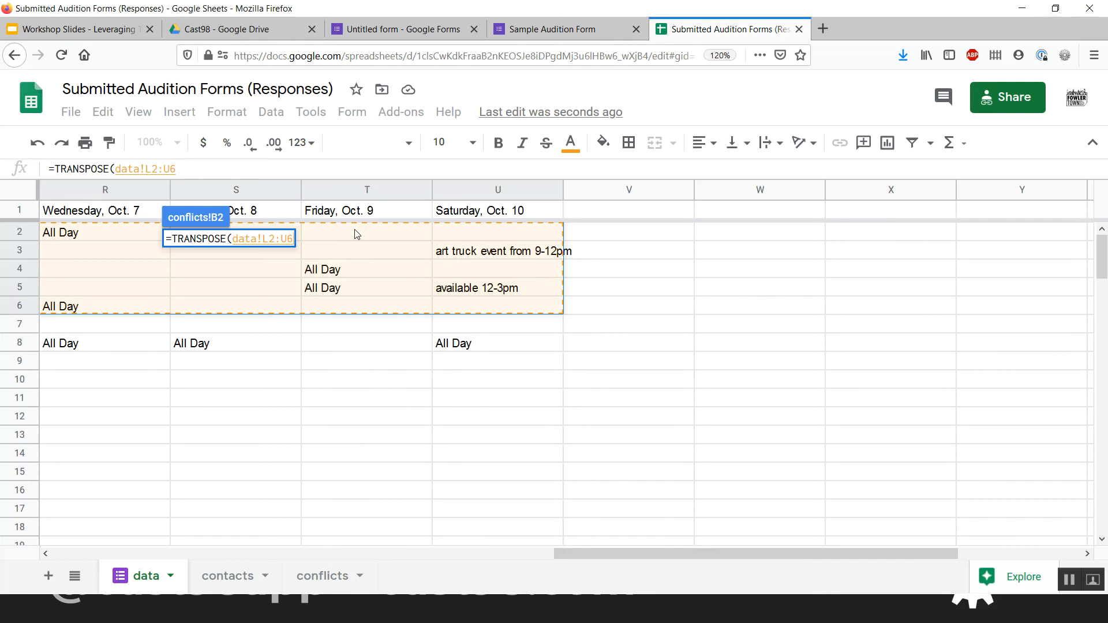
pyautogui.hotkey('shift', 'Right')
pyautogui.hotkey('shift', 'Right')
pyautogui.hotkey('shift', 'Right')
pyautogui.hotkey('shift', 'Right')
pyautogui.hotkey('shift', 'Right')
pyautogui.hotkey('shift', 'Right')
pyautogui.hotkey('ctrl', 'shift', 'Down')
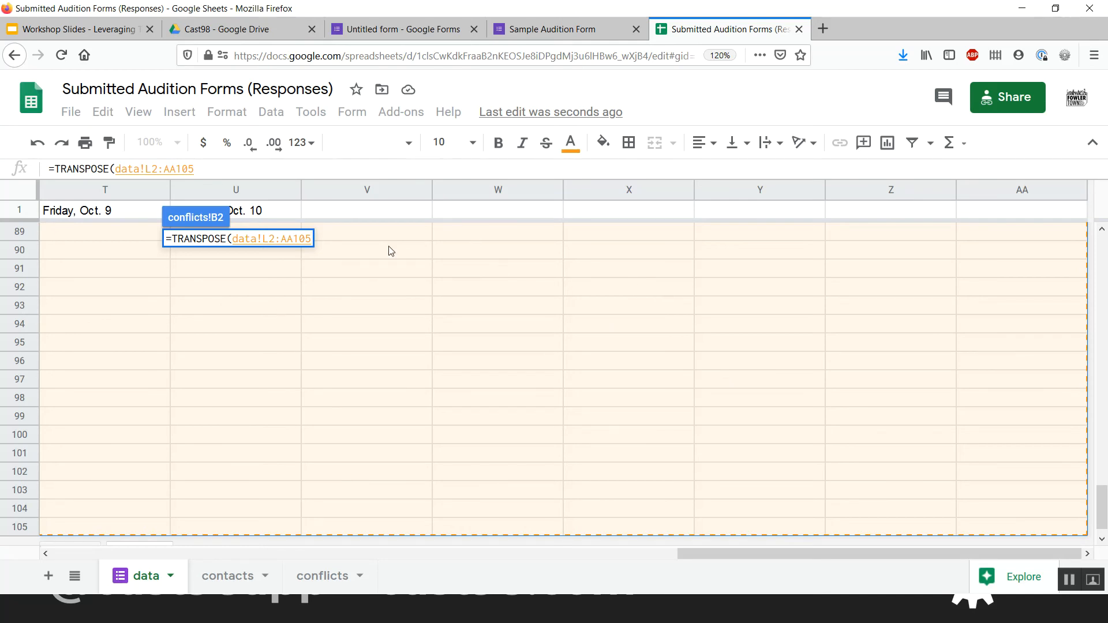
pyautogui.press('Return')
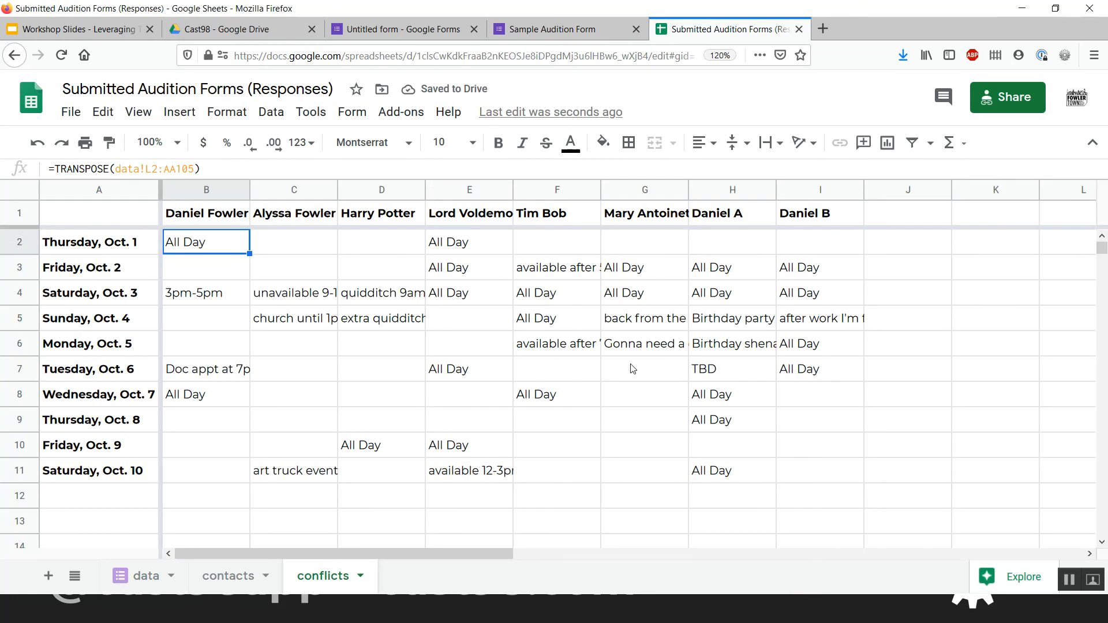
# Insert one column between the dates in column A and the first respondent's column, and narrow it
pyautogui.rightClick(118, 192)
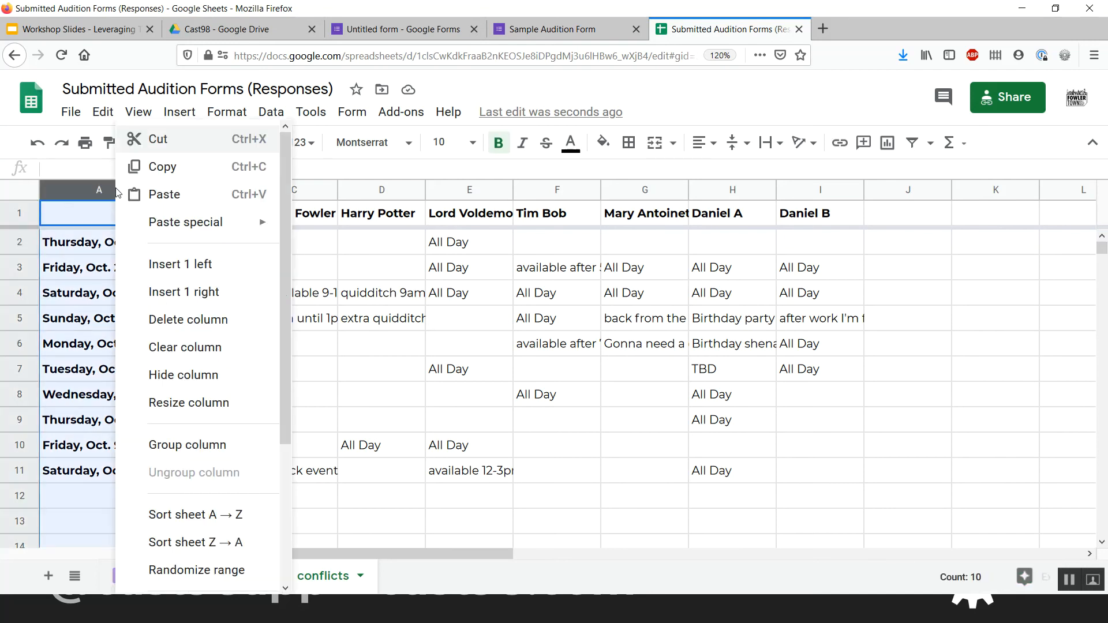
pyautogui.click(189, 292)
pyautogui.click(224, 289)
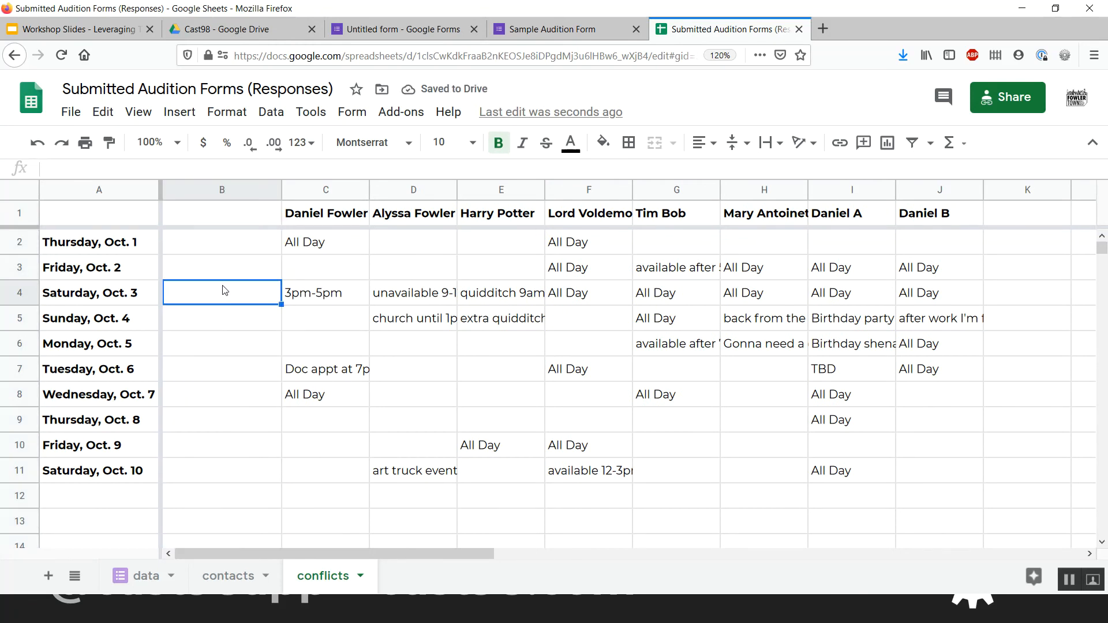
pyautogui.moveTo(280, 190); pyautogui.dragTo(196, 190)
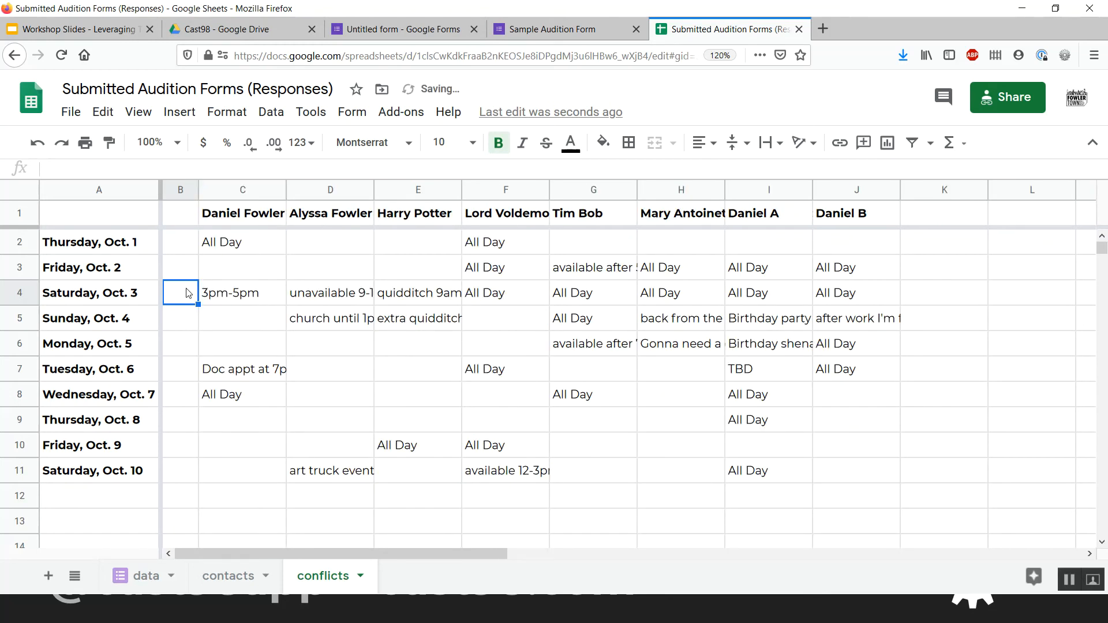
# Insert two more narrow columns beside column B so that columns B to D are blank before the respondents
pyautogui.click(179, 191)
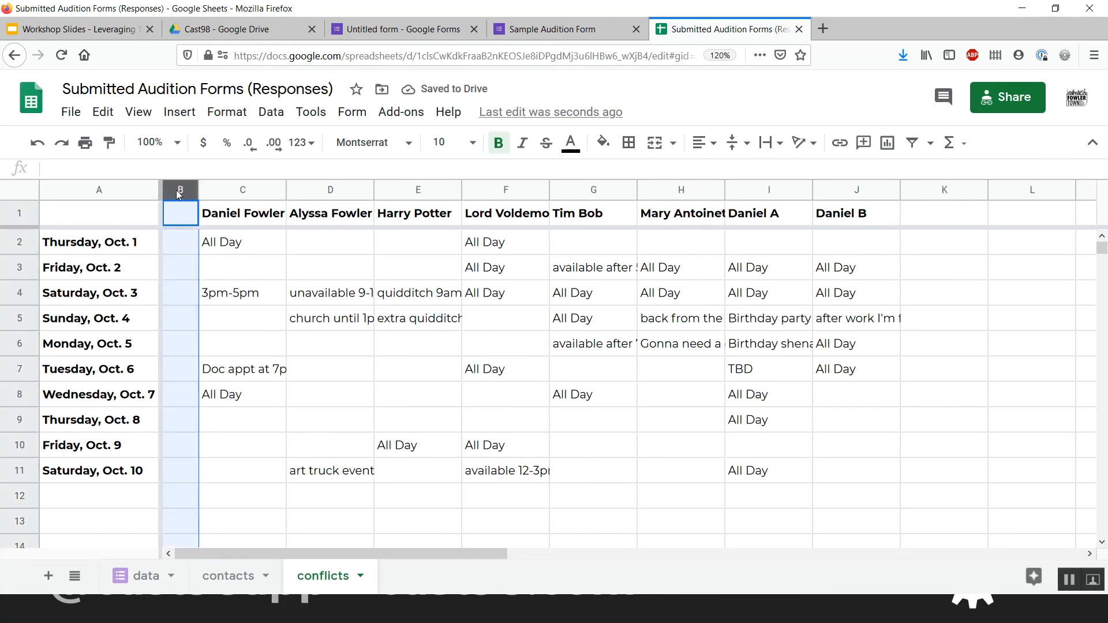
pyautogui.rightClick(178, 192)
pyautogui.click(225, 291)
pyautogui.click(174, 190)
pyautogui.rightClick(173, 190)
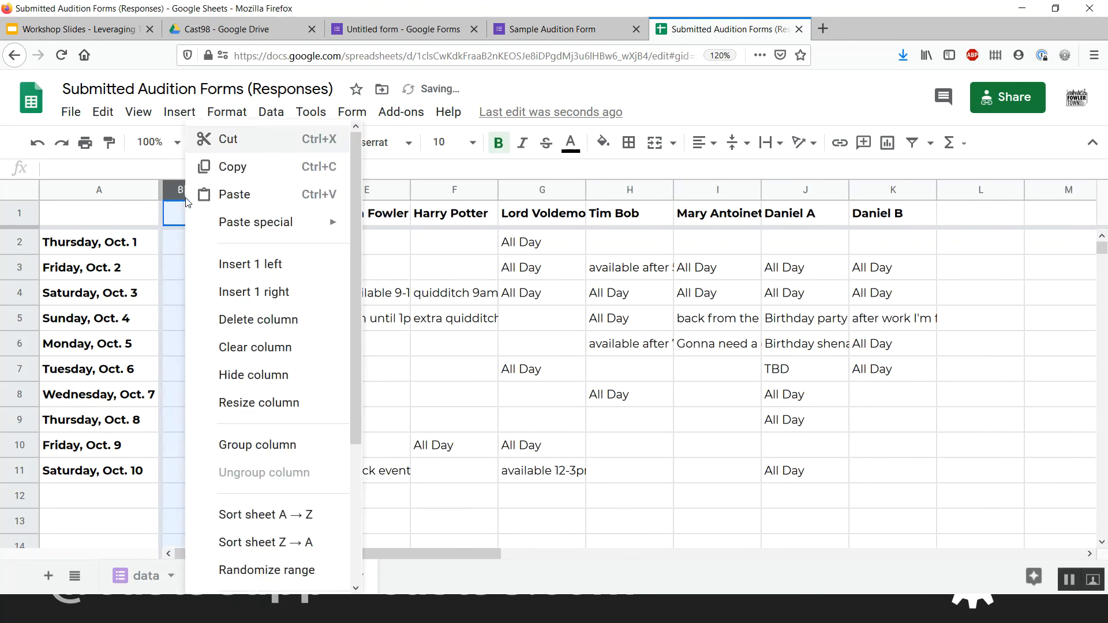
pyautogui.click(230, 291)
pyautogui.click(252, 278)
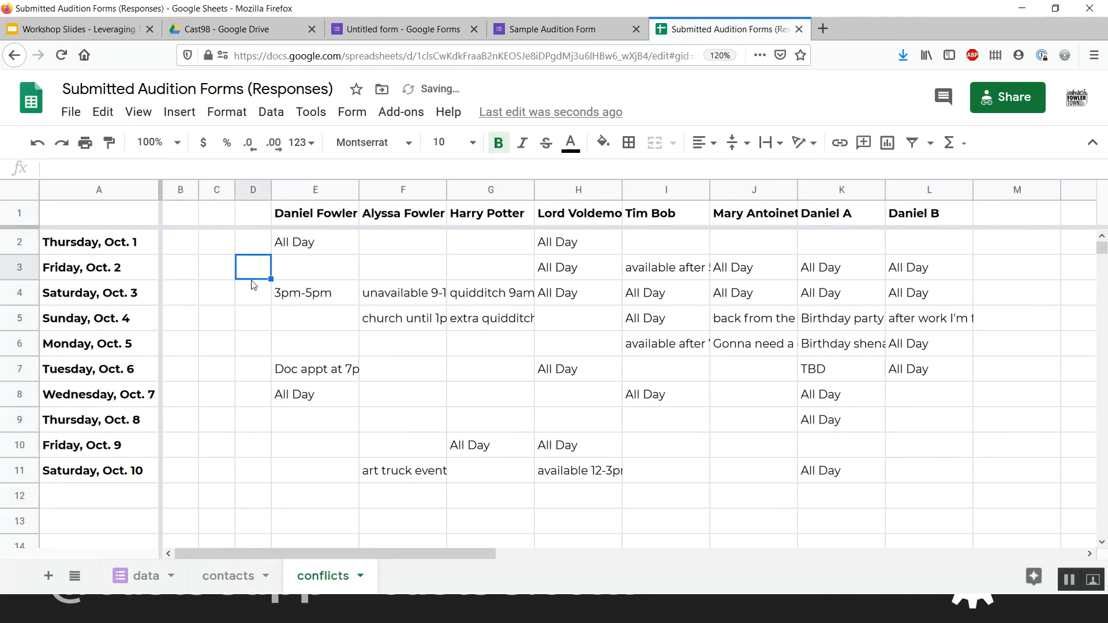
# Examine the TRANSPOSE formula in E2 and the all-day and partial conflict entries in the respondents' columns
pyautogui.click(306, 294)
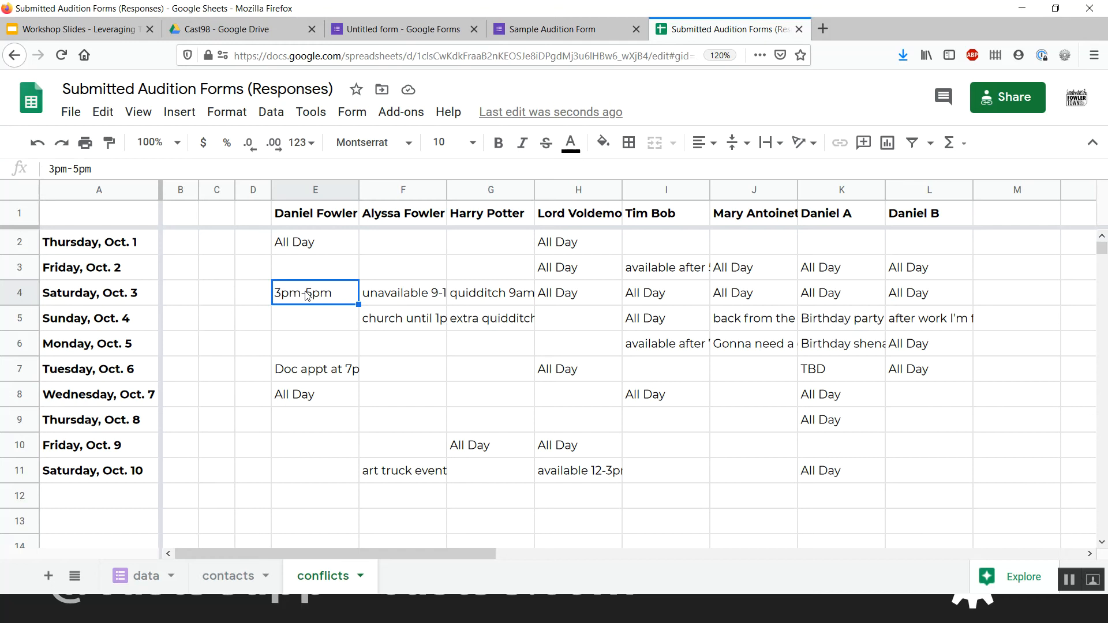
pyautogui.press('Up')
pyautogui.press('Up')
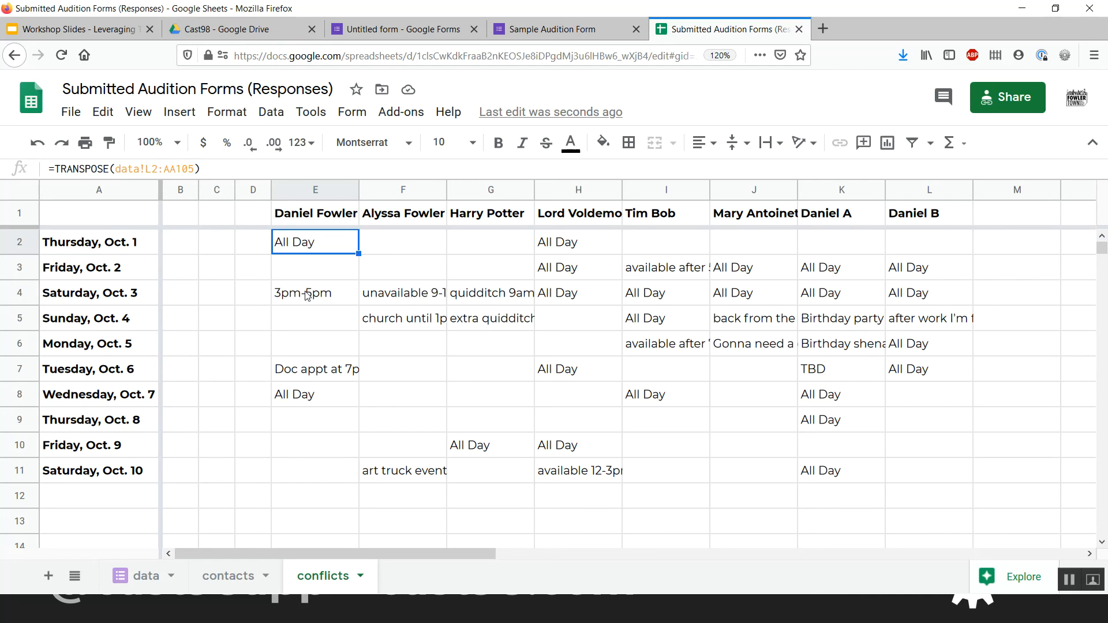
pyautogui.click(586, 271)
pyautogui.click(688, 303)
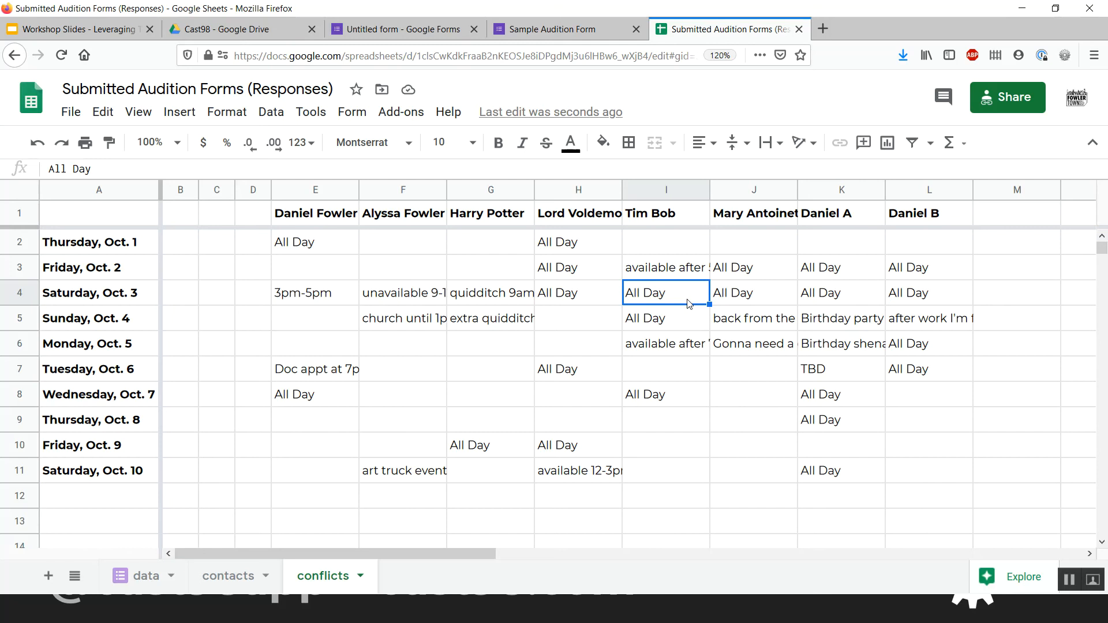
pyautogui.click(426, 297)
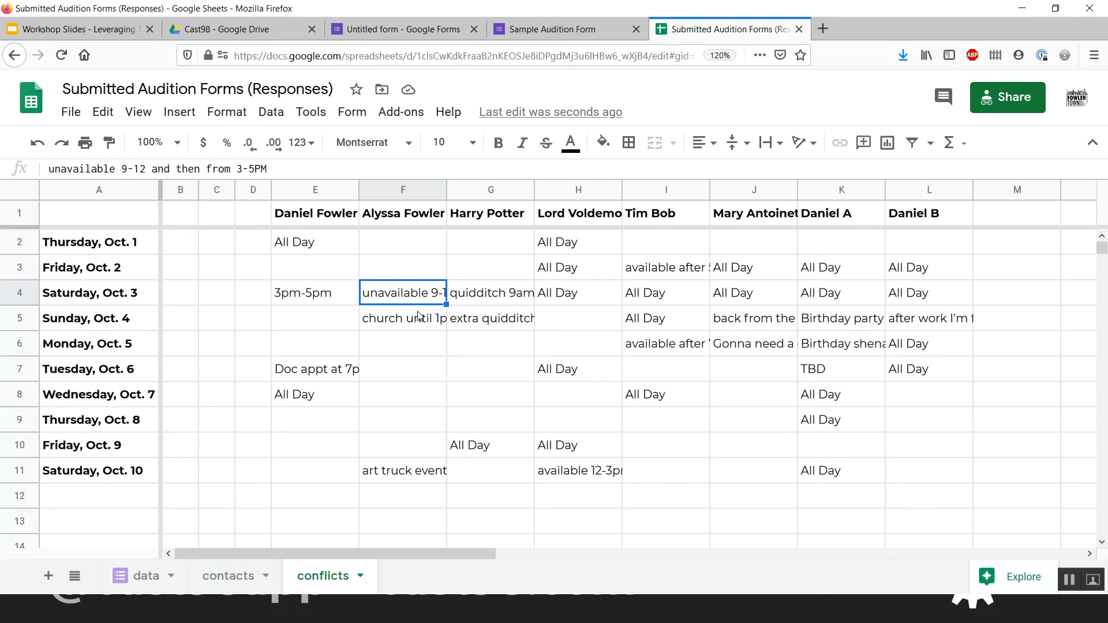
# Enter the headings X, ? and O in cells B1, C1 and D1 of the conflicts sheet
pyautogui.click(195, 215)
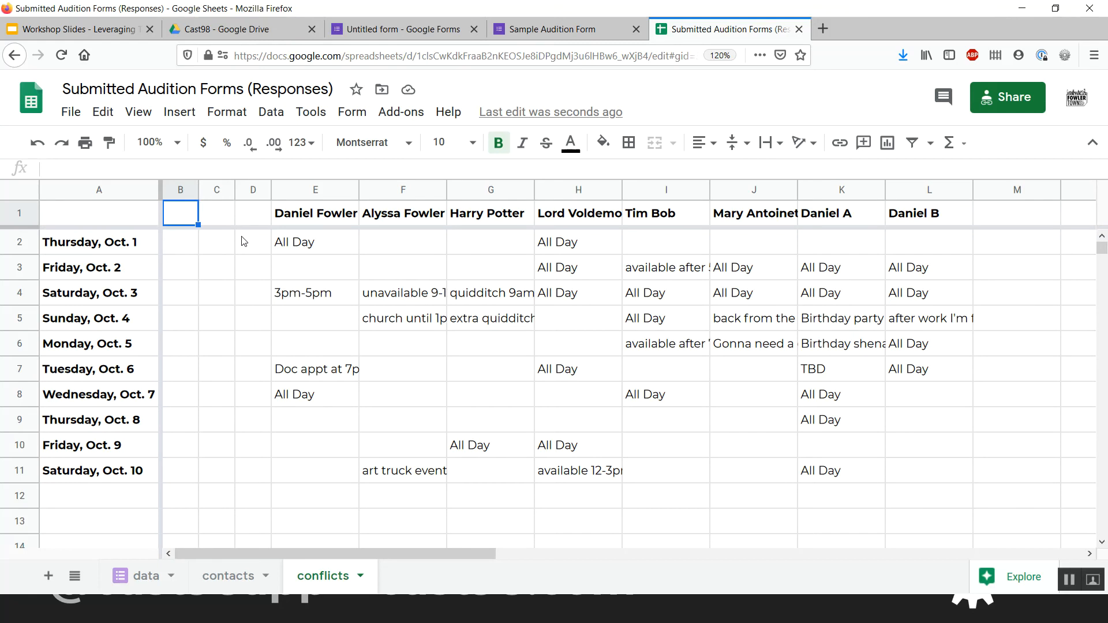
pyautogui.write('X')
pyautogui.press('Tab')
pyautogui.write('?')
pyautogui.press('Tab')
pyautogui.write('O')
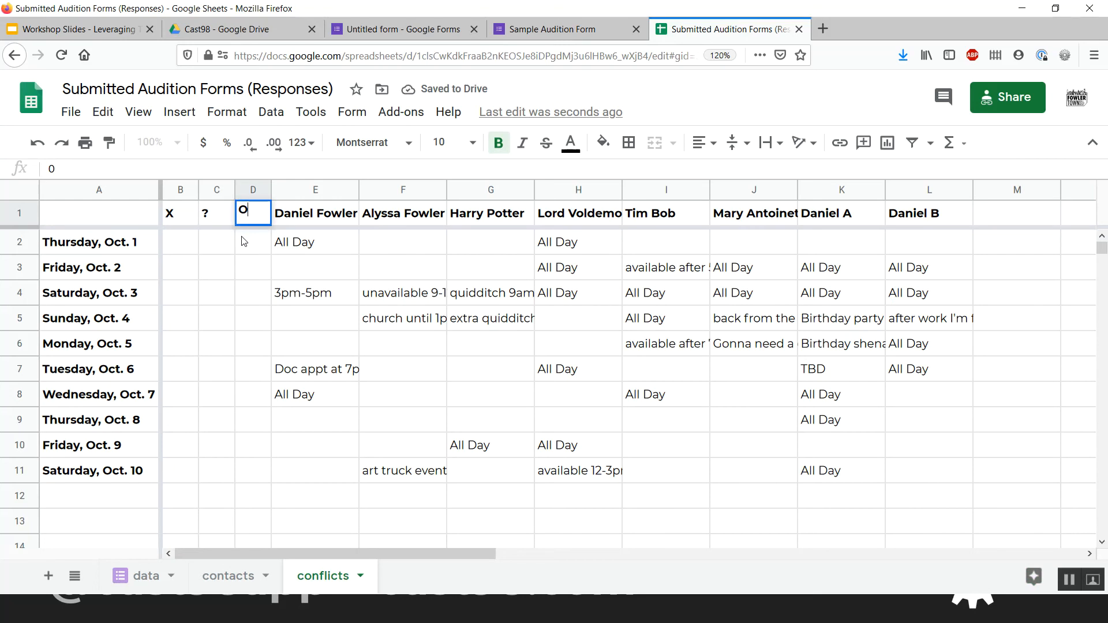
pyautogui.press('Return')
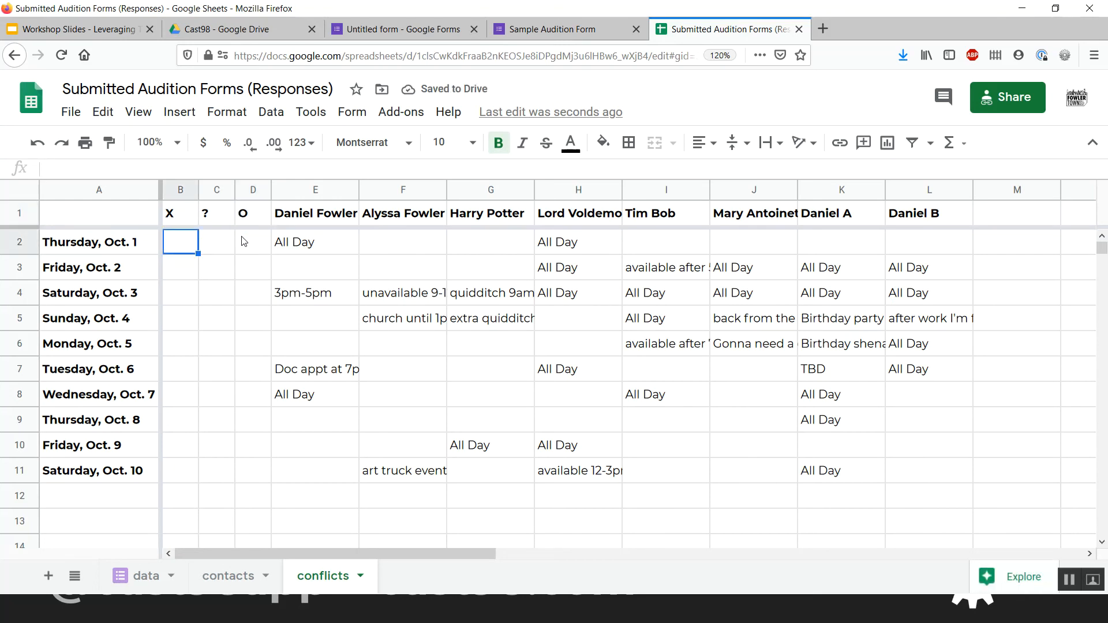
# Center the contents of columns B through D horizontally
pyautogui.moveTo(253, 189); pyautogui.dragTo(182, 190)
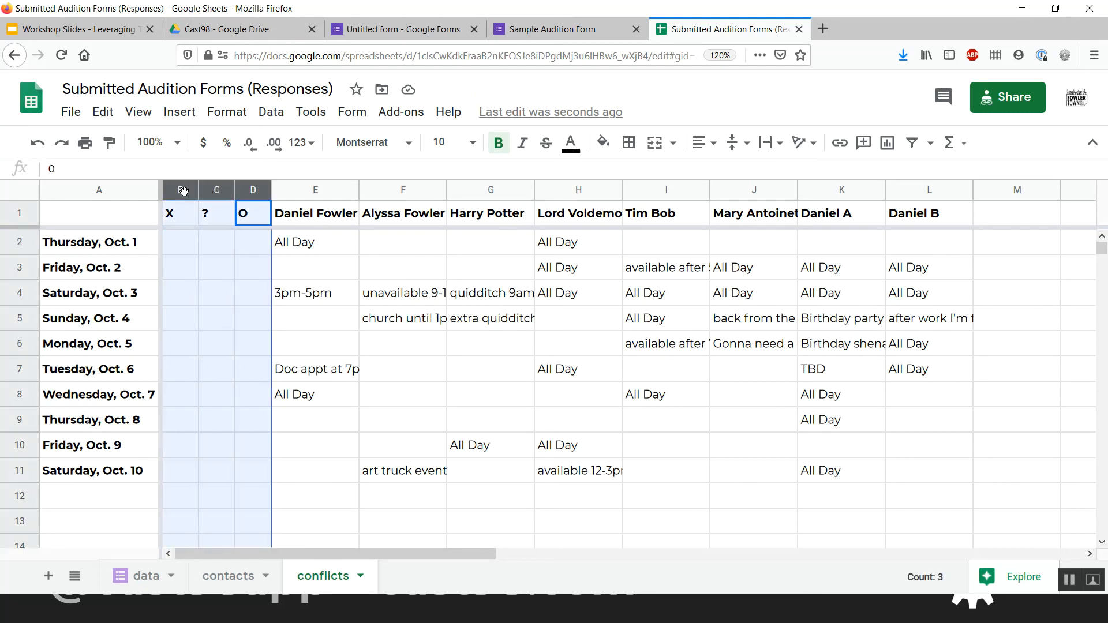
pyautogui.click(707, 145)
pyautogui.click(723, 171)
pyautogui.click(193, 245)
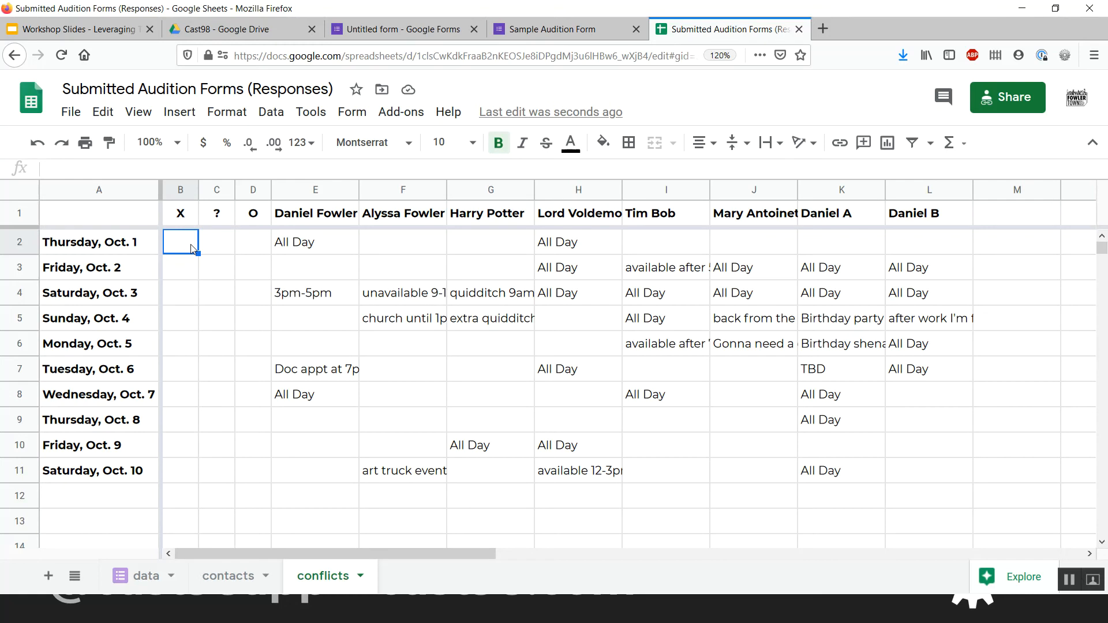
pyautogui.write('=')
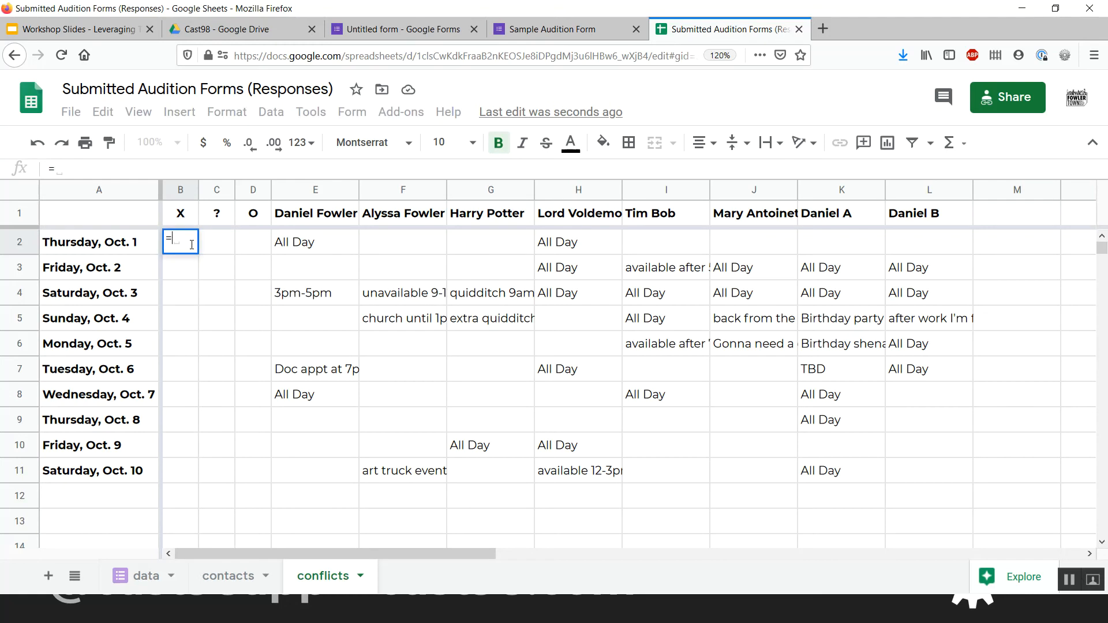
pyautogui.write('COUNTIF')
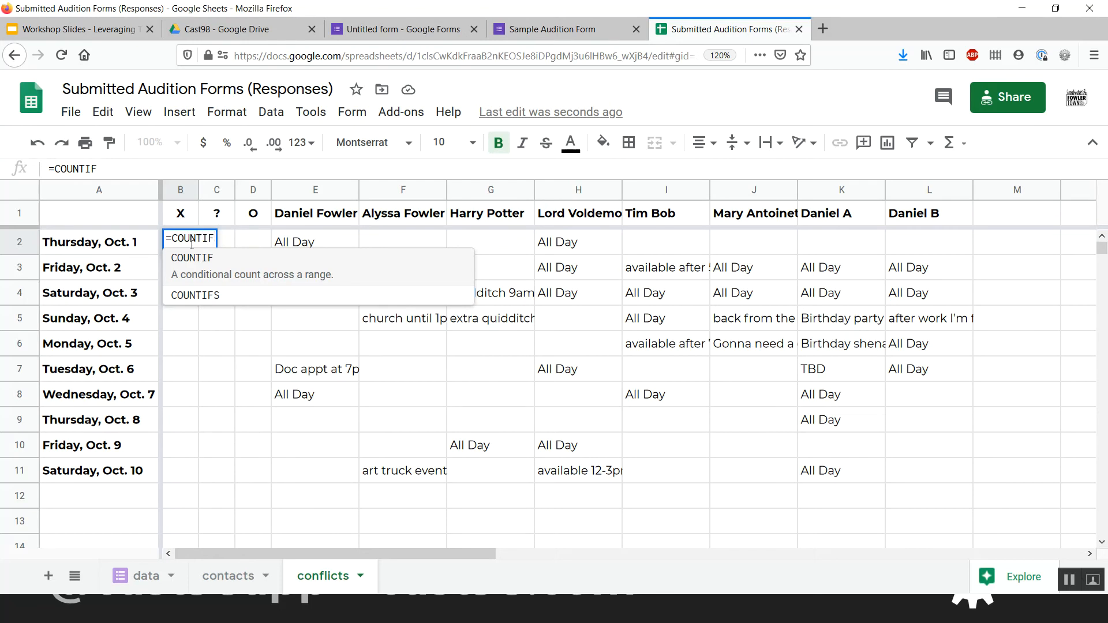
pyautogui.press('BackSpace')
pyautogui.press('BackSpace')
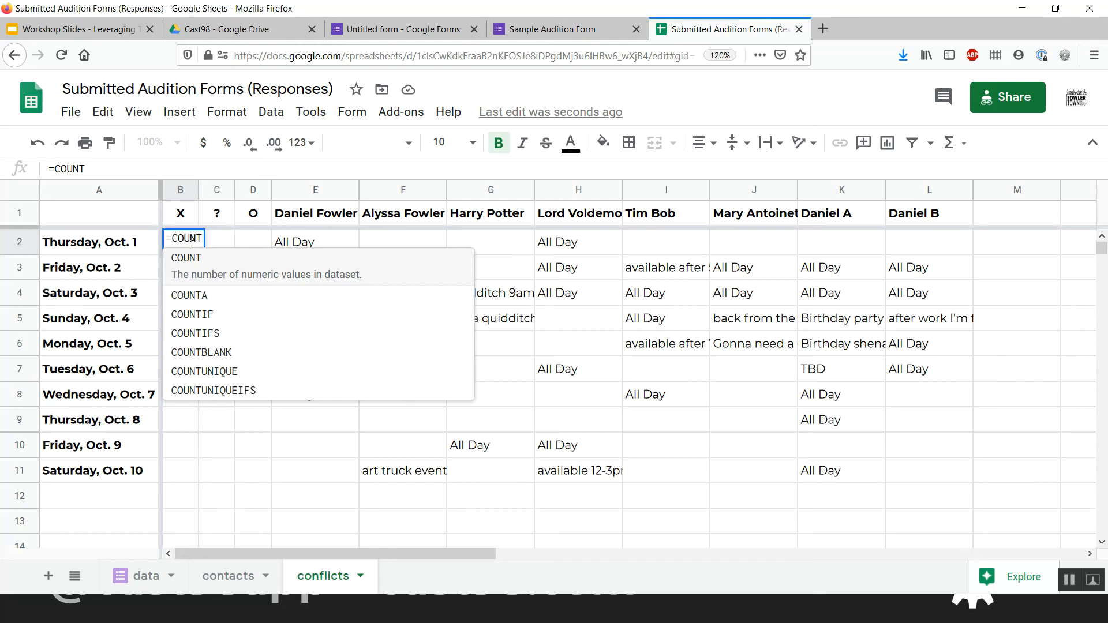
pyautogui.write('IF')
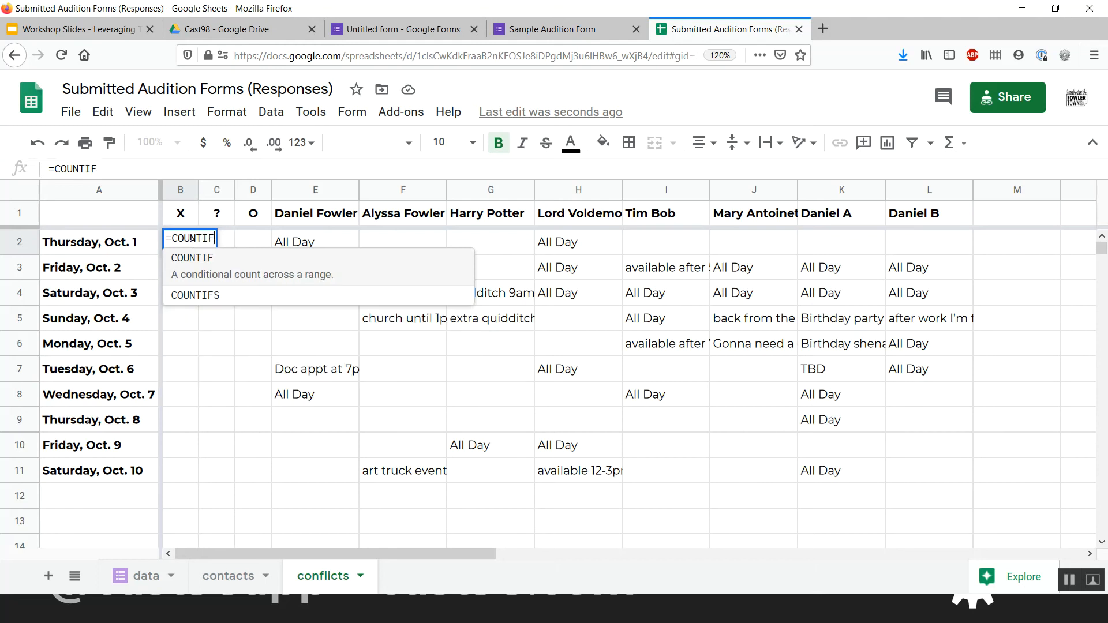
pyautogui.write('(')
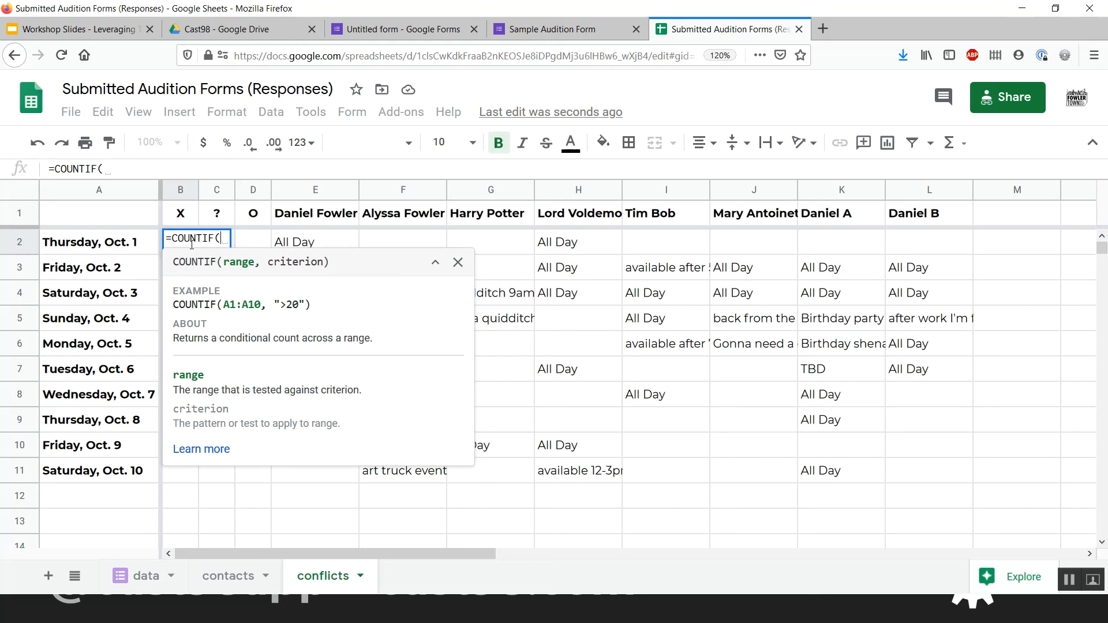
pyautogui.press('Escape')
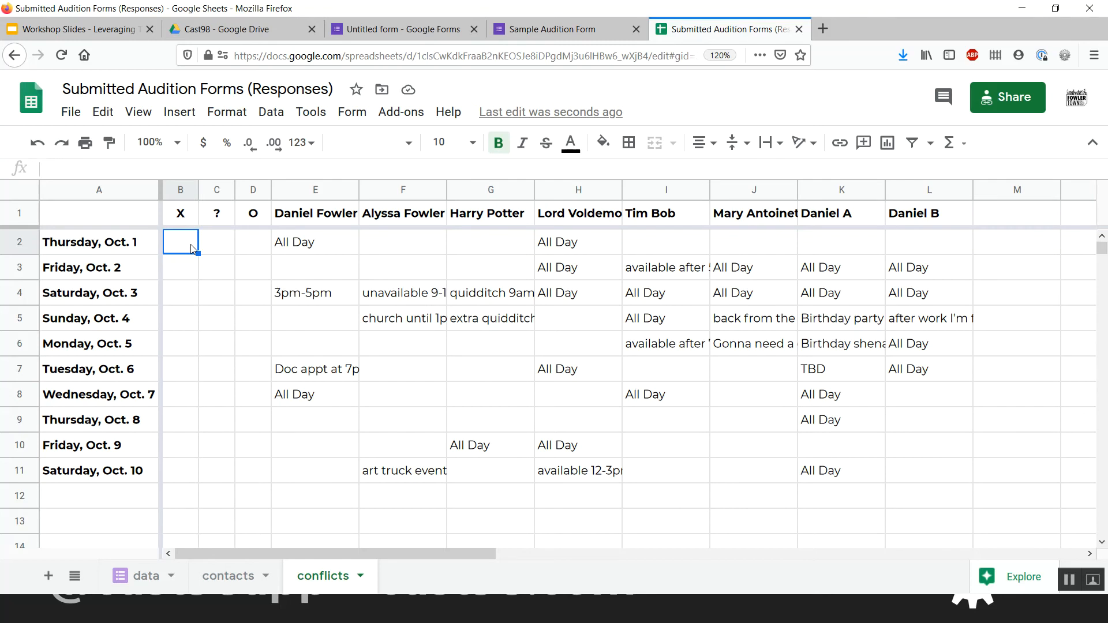
pyautogui.click(118, 250)
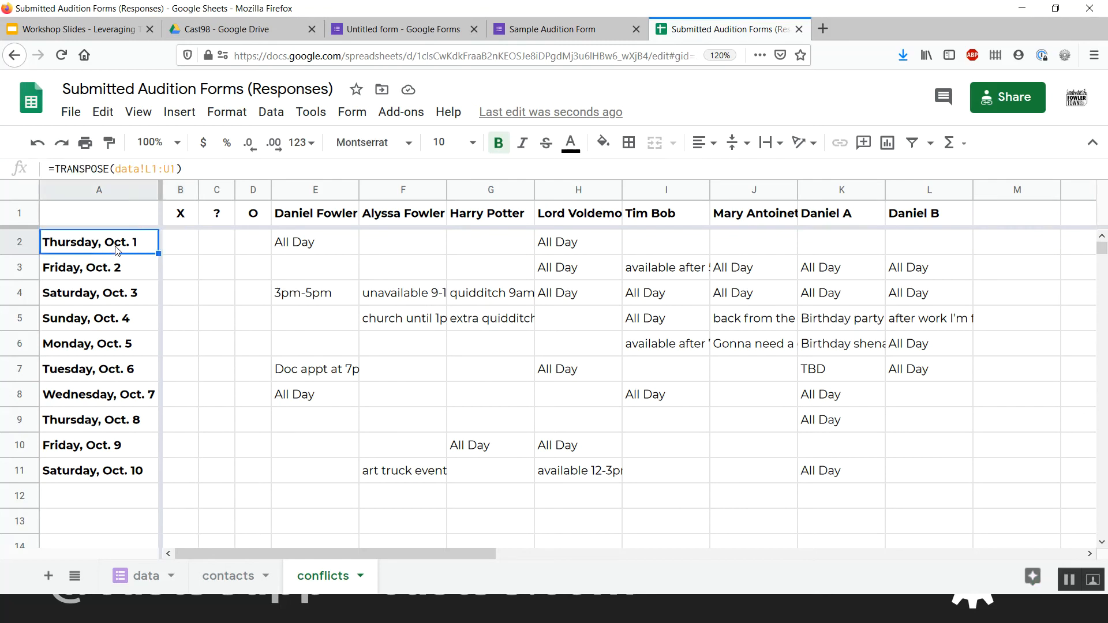
pyautogui.click(19, 245)
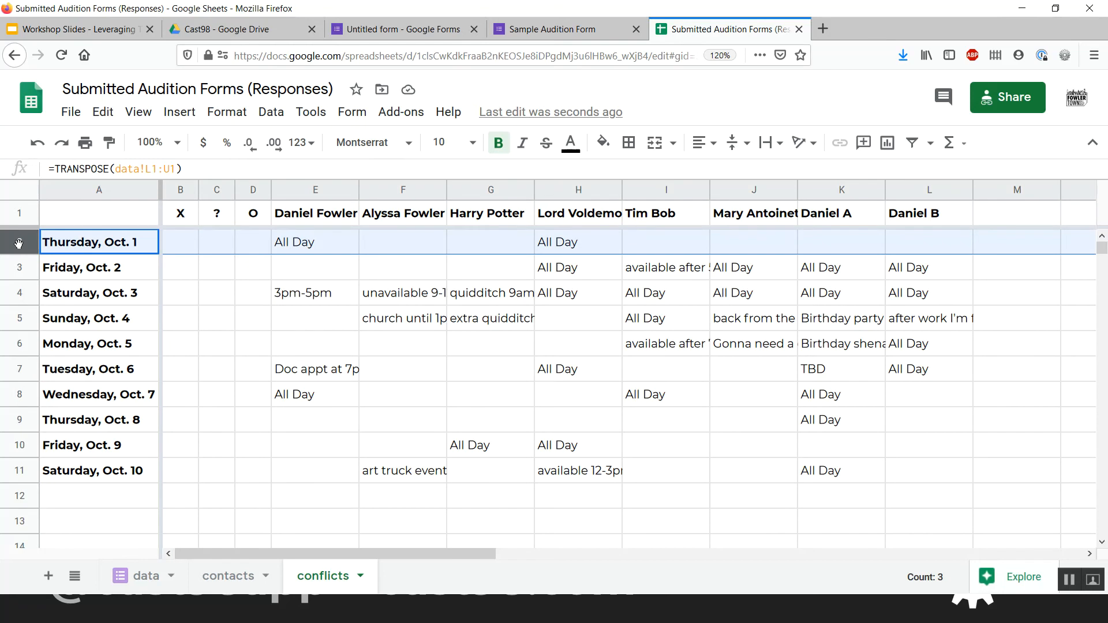
pyautogui.click(380, 251)
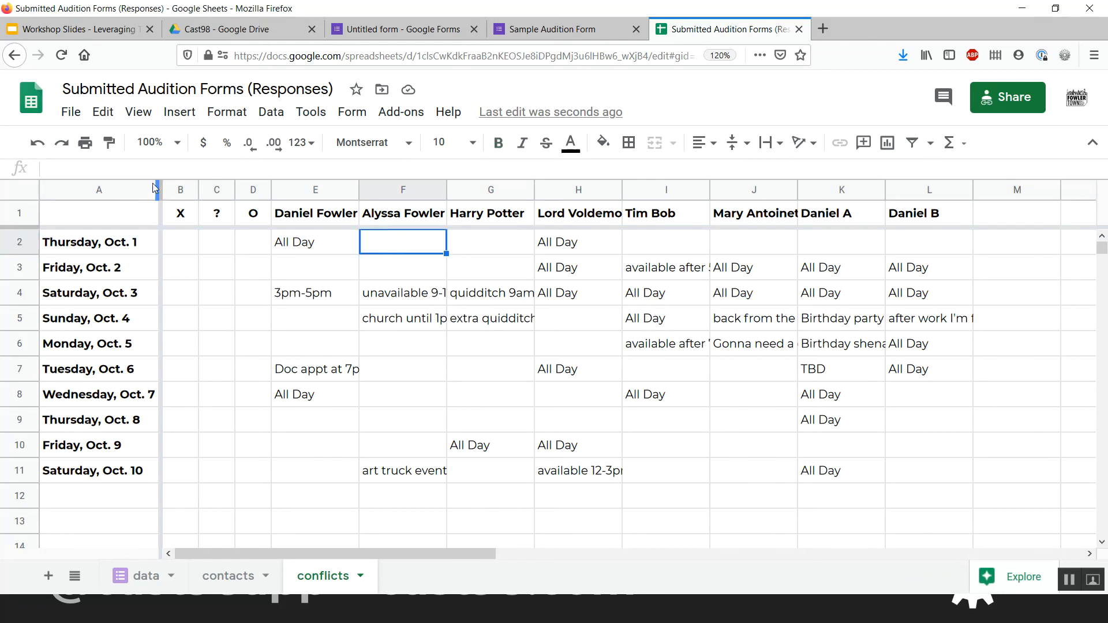
# Extend the frozen columns so that columns A through D stay fixed beside the scrolling respondent columns
pyautogui.moveTo(159, 190); pyautogui.dragTo(270, 191)
pyautogui.hscroll(10, 417, 250)
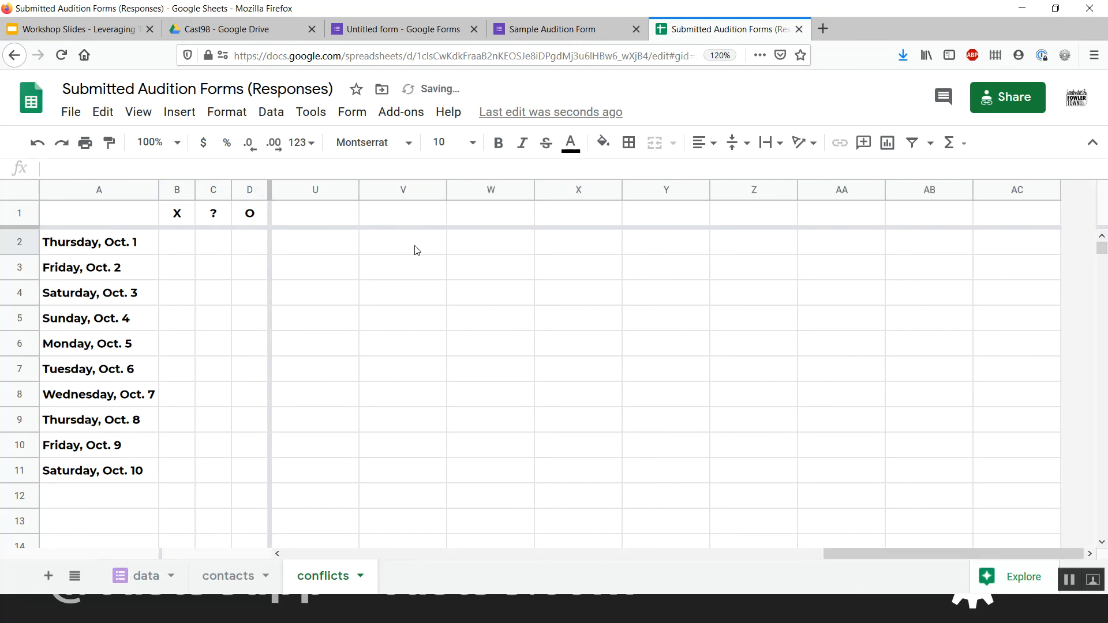
pyautogui.hscroll(-10, 416, 249)
pyautogui.click(292, 252)
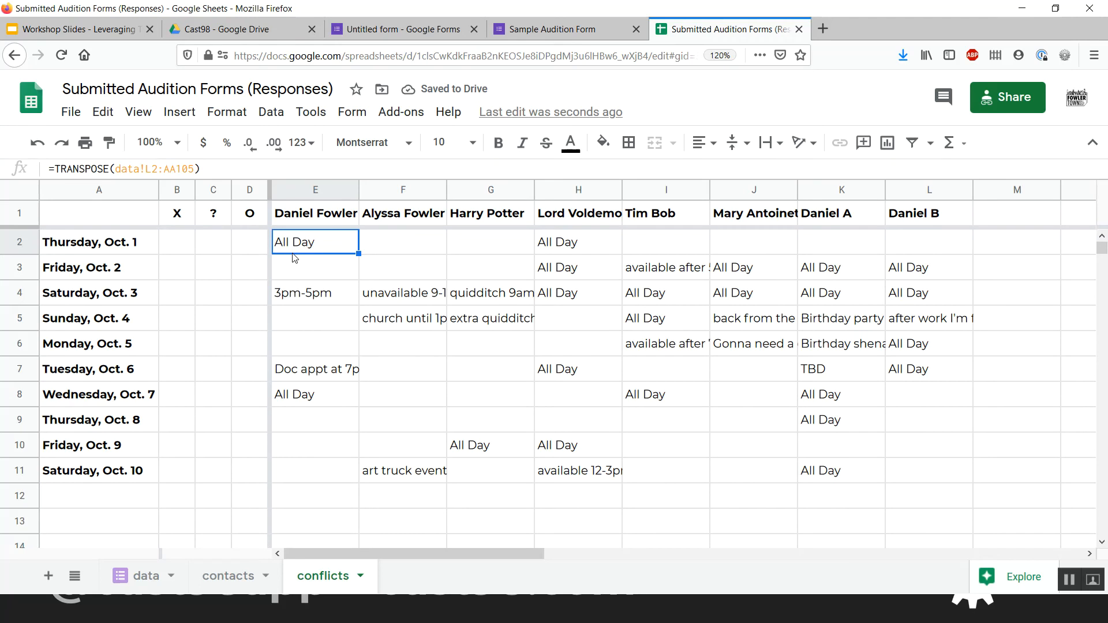
pyautogui.click(320, 218)
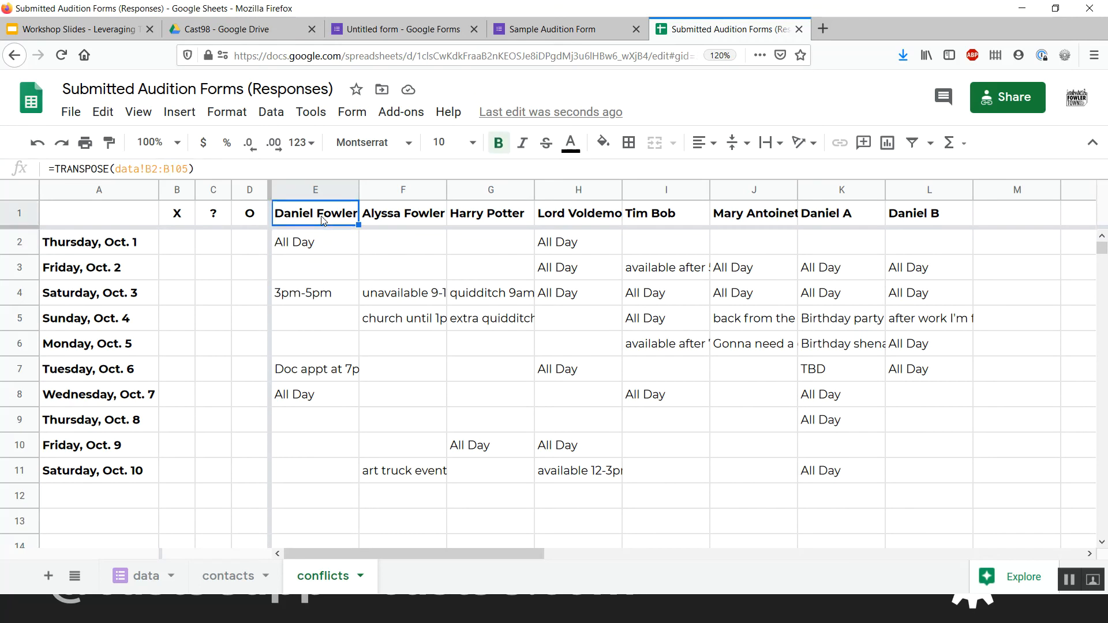
pyautogui.click(940, 218)
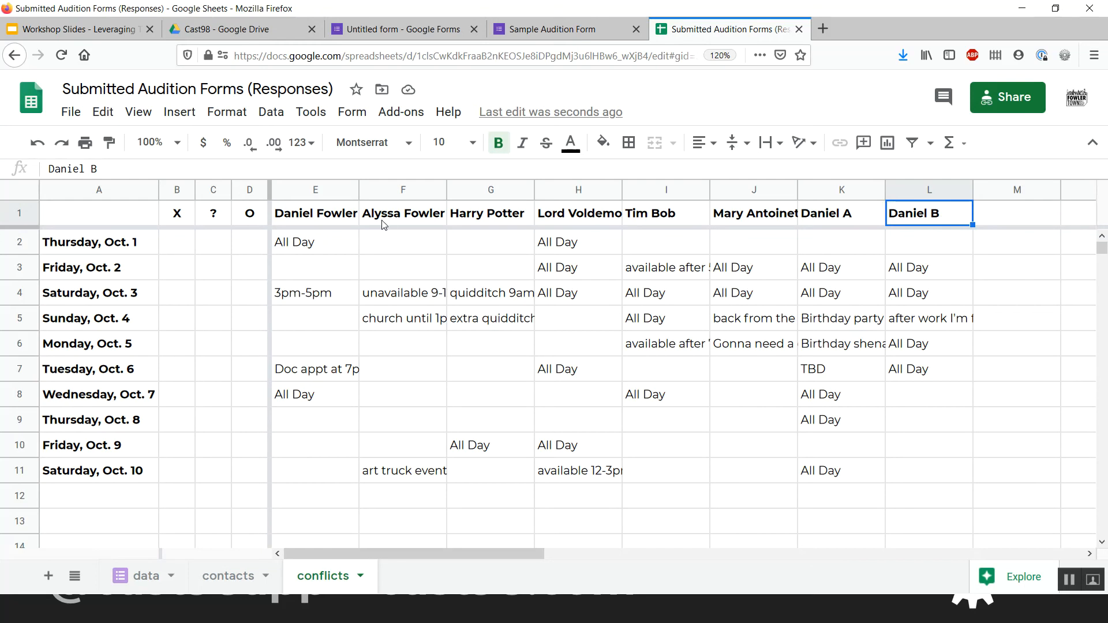
# Enter a COUNTIF formula in B2 that covers the range E2:AC2 in the Thursday, Oct. 1 row
pyautogui.click(171, 243)
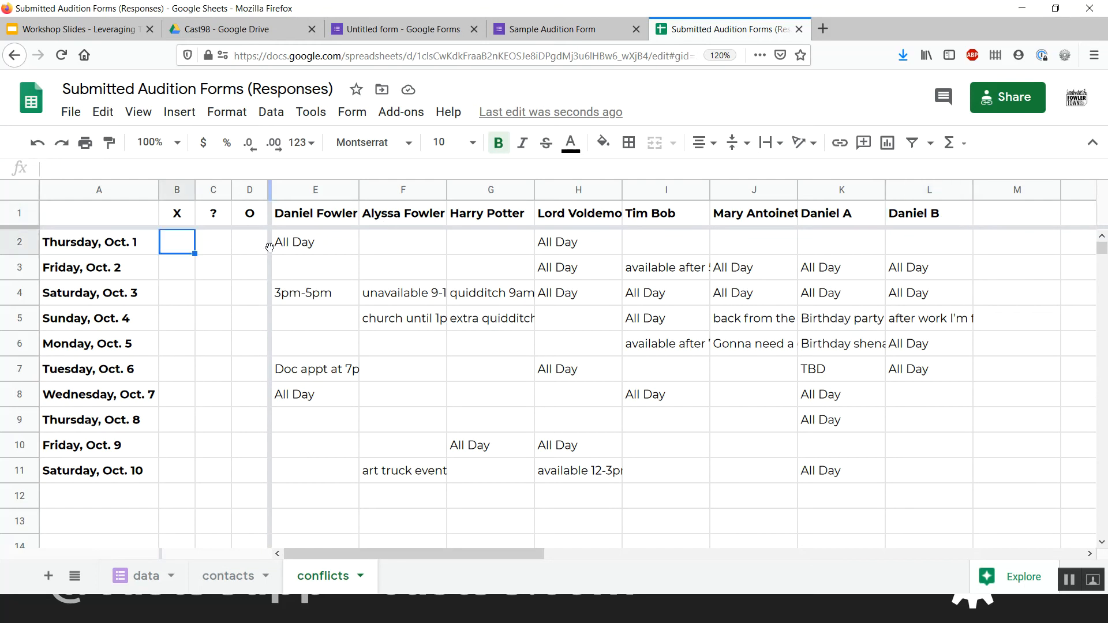
pyautogui.write('=COUNTIF(')
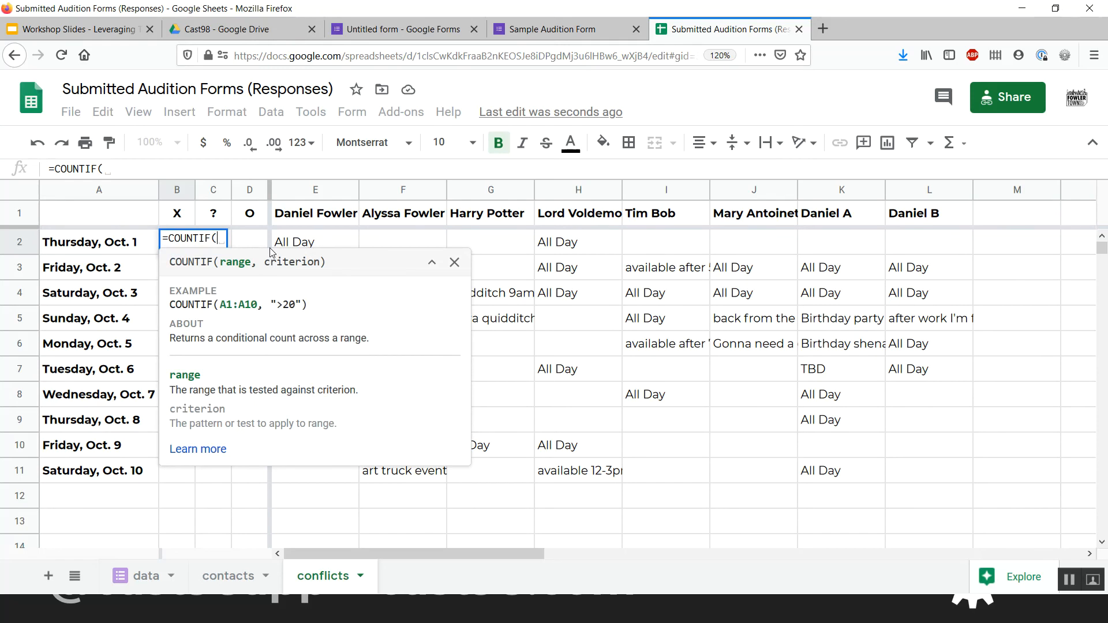
pyautogui.press('Right')
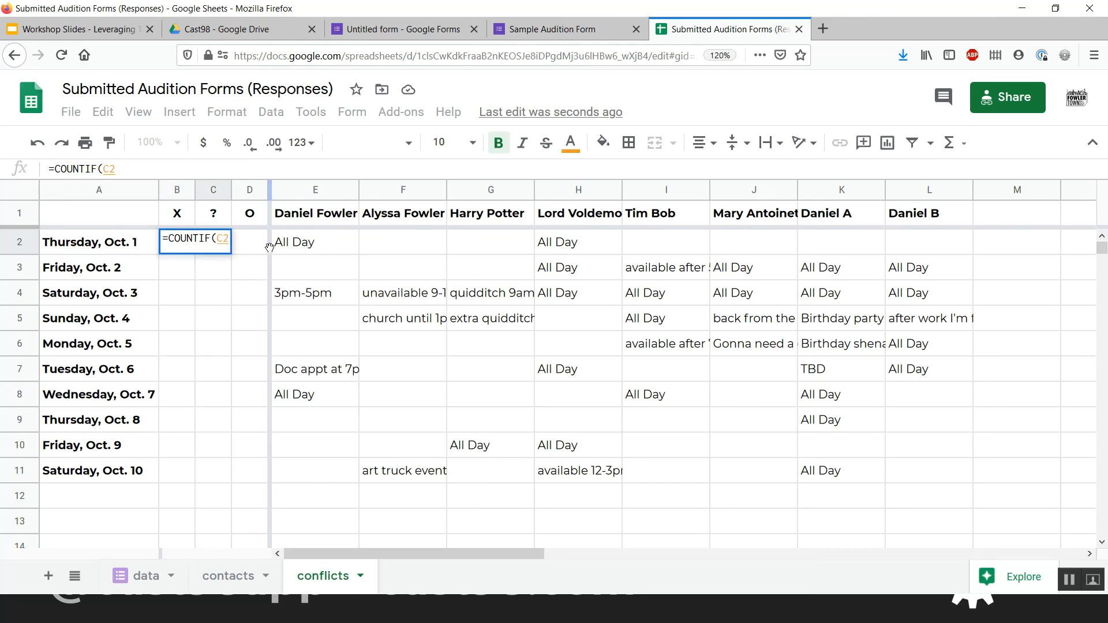
pyautogui.press('Right')
pyautogui.press('Right')
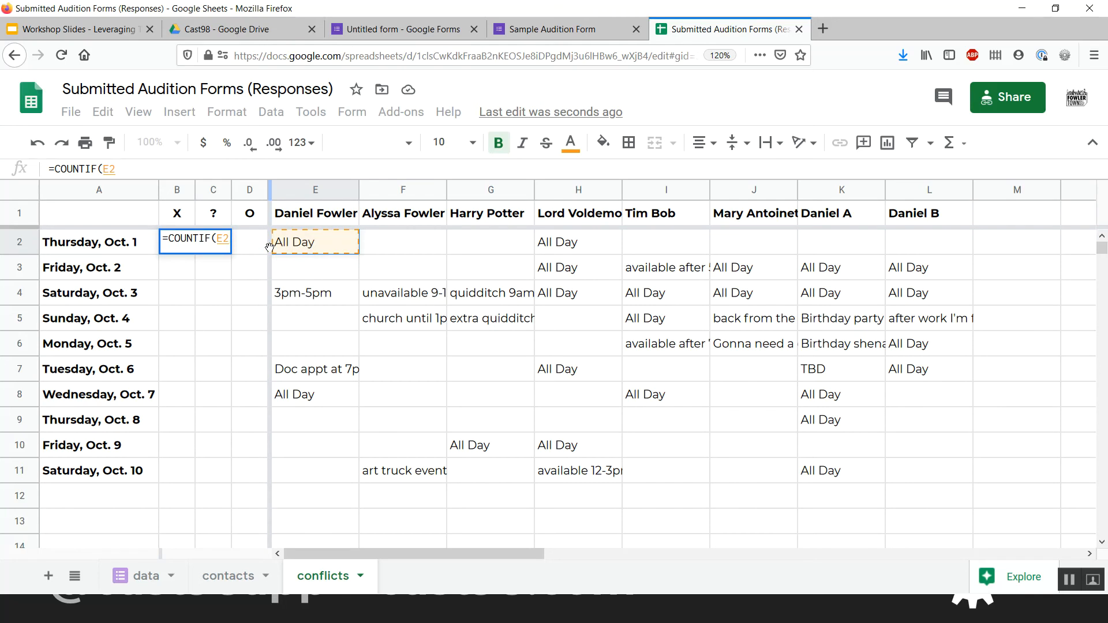
pyautogui.hotkey('shift', 'Right')
pyautogui.hotkey('shift', 'Right')
pyautogui.hotkey('shift', 'Right')
pyautogui.hotkey('shift', 'Right')
pyautogui.hotkey('shift', 'Right')
pyautogui.hotkey('shift', 'Right')
pyautogui.hotkey('shift', 'Right')
pyautogui.hotkey('shift', 'Right')
pyautogui.hotkey('shift', 'Right')
pyautogui.hotkey('shift', 'Right')
pyautogui.hotkey('shift', 'Right')
pyautogui.hotkey('shift', 'Right')
pyautogui.hotkey('shift', 'Right')
pyautogui.hotkey('shift', 'Right')
pyautogui.hotkey('shift', 'Right')
pyautogui.hotkey('shift', 'Right')
pyautogui.hotkey('shift', 'Right')
pyautogui.hotkey('shift', 'Right')
pyautogui.hotkey('shift', 'Right')
pyautogui.hotkey('shift', 'Right')
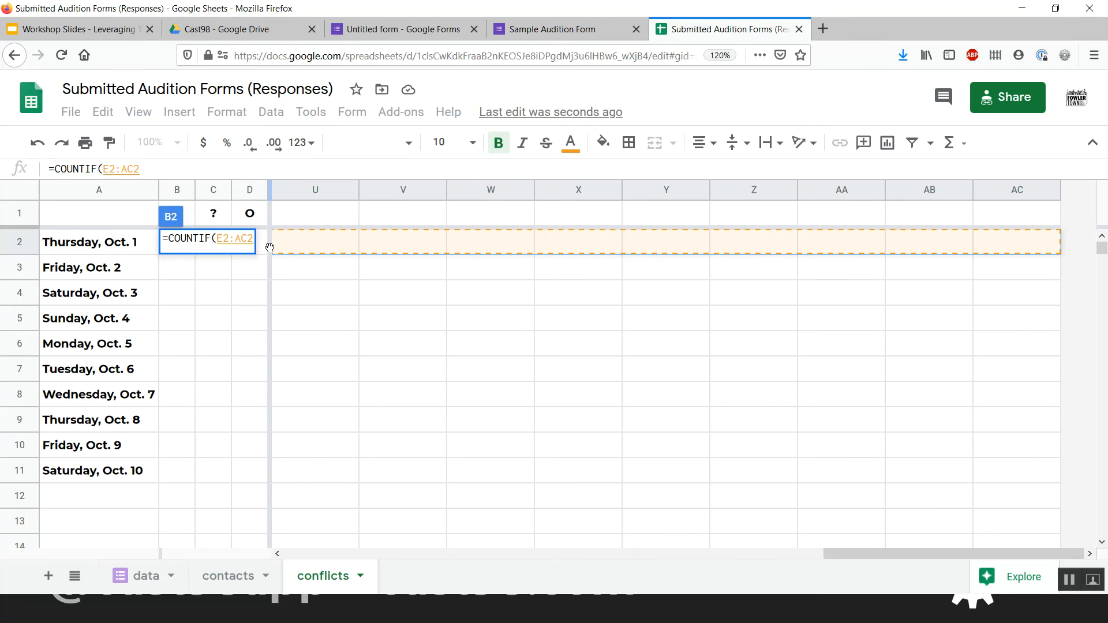
pyautogui.press('Return')
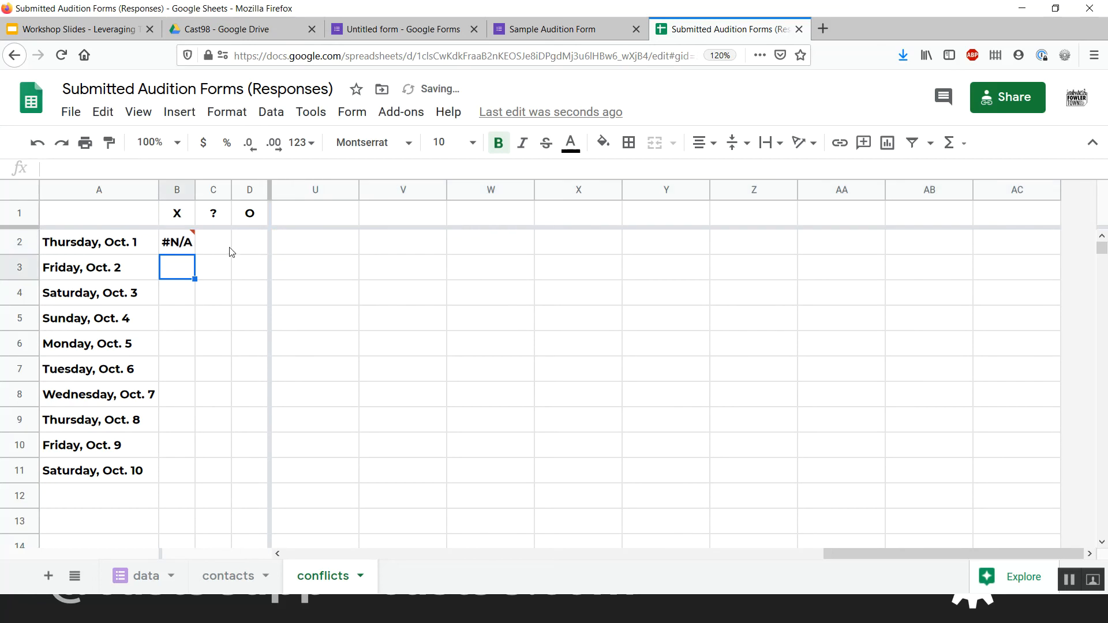
# Add the criterion "All Day" to the COUNTIF formula in B2, making it =COUNTIF(E2:AC2,"All Day")
pyautogui.click(182, 247)
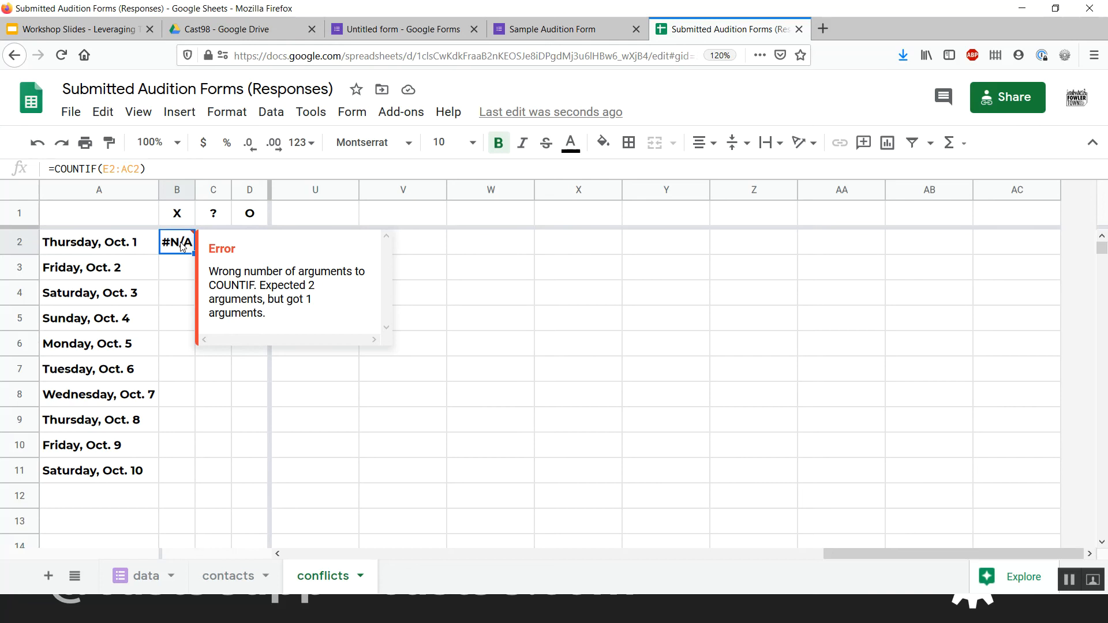
pyautogui.doubleClick(183, 244)
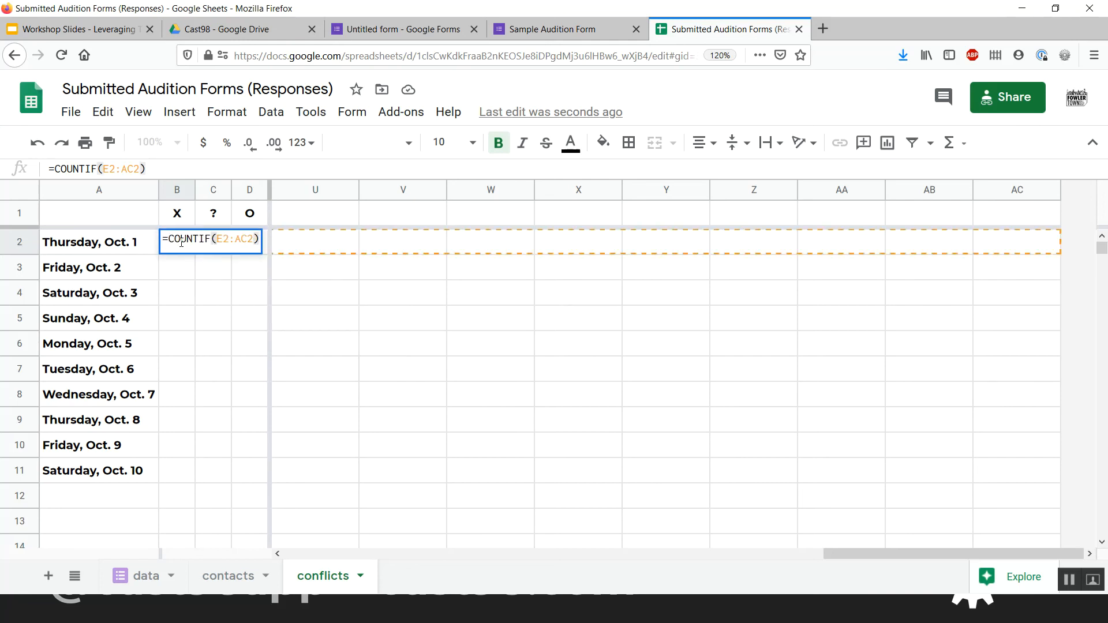
pyautogui.hscroll(-10, 507, 259)
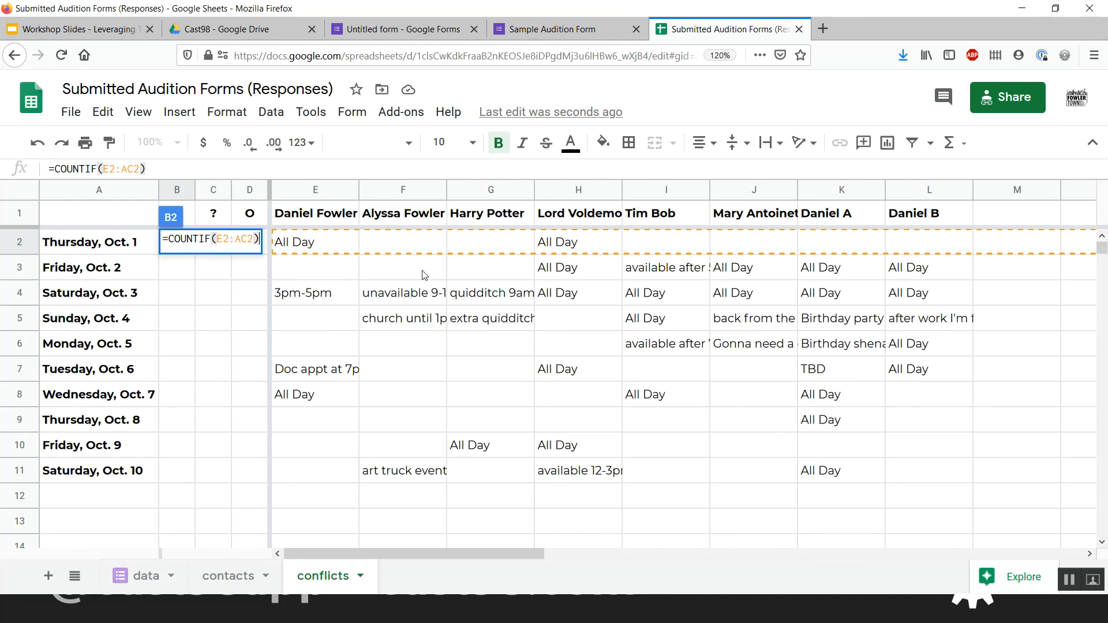
pyautogui.press('Left')
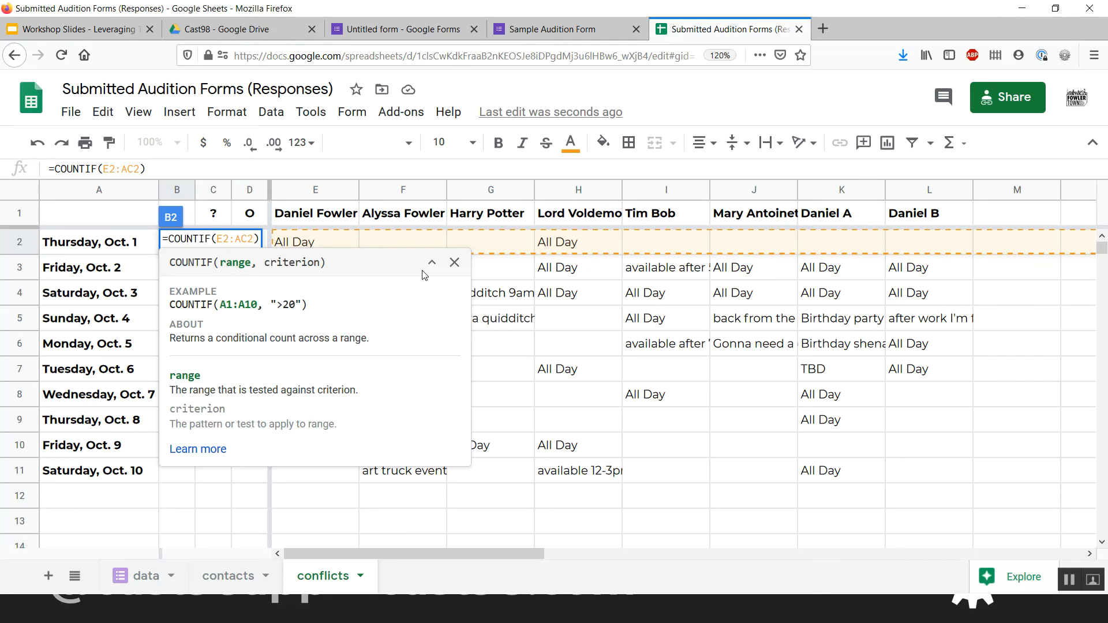
pyautogui.write(',')
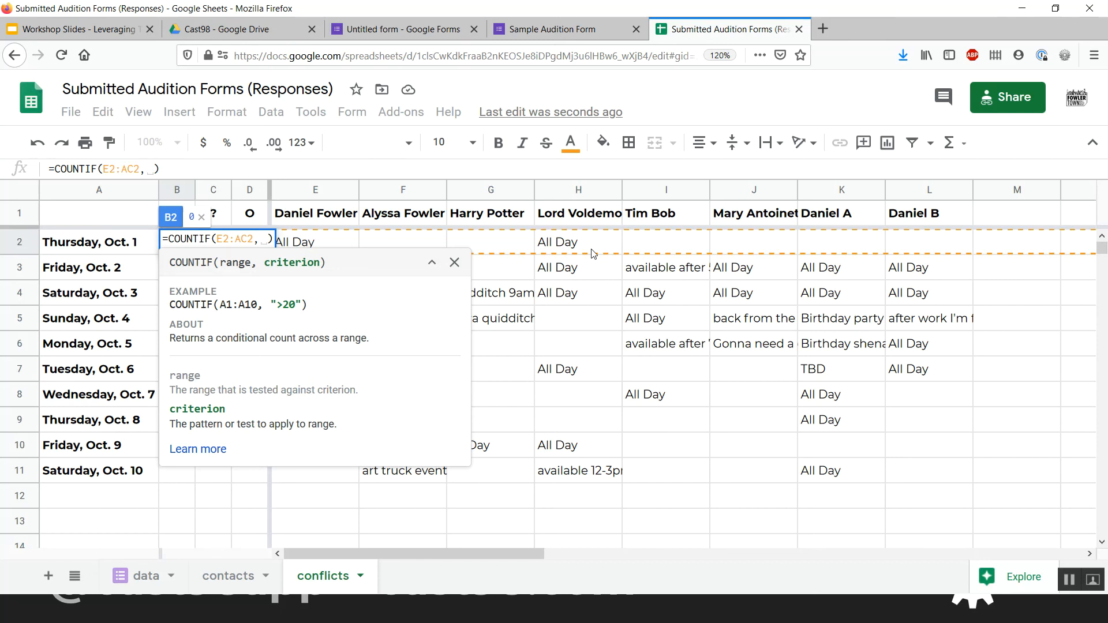
pyautogui.write('""')
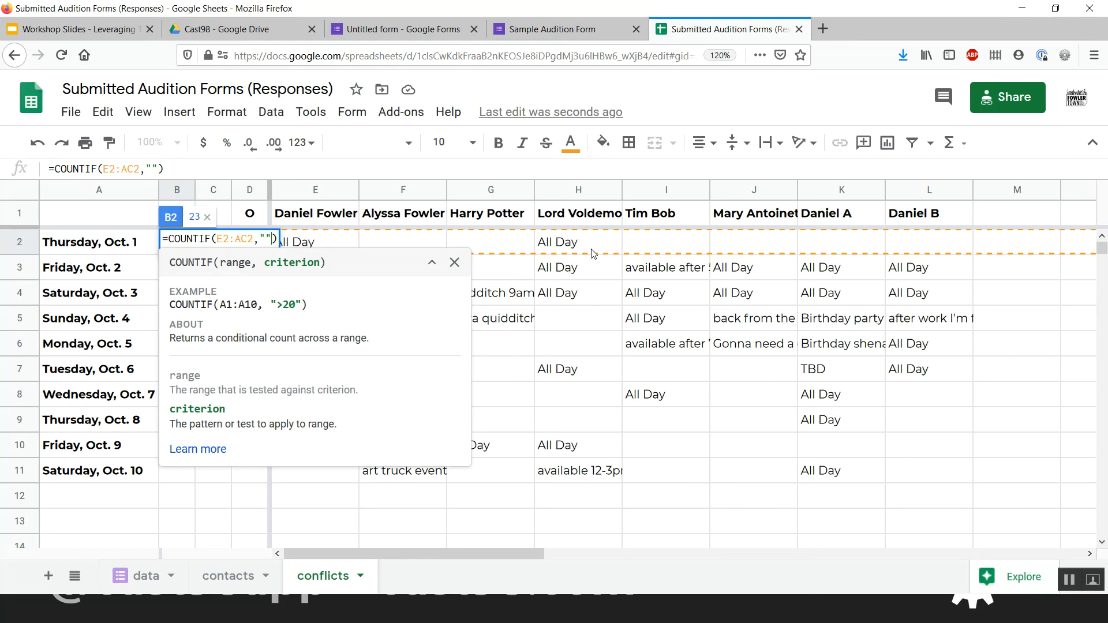
pyautogui.write('All Da')
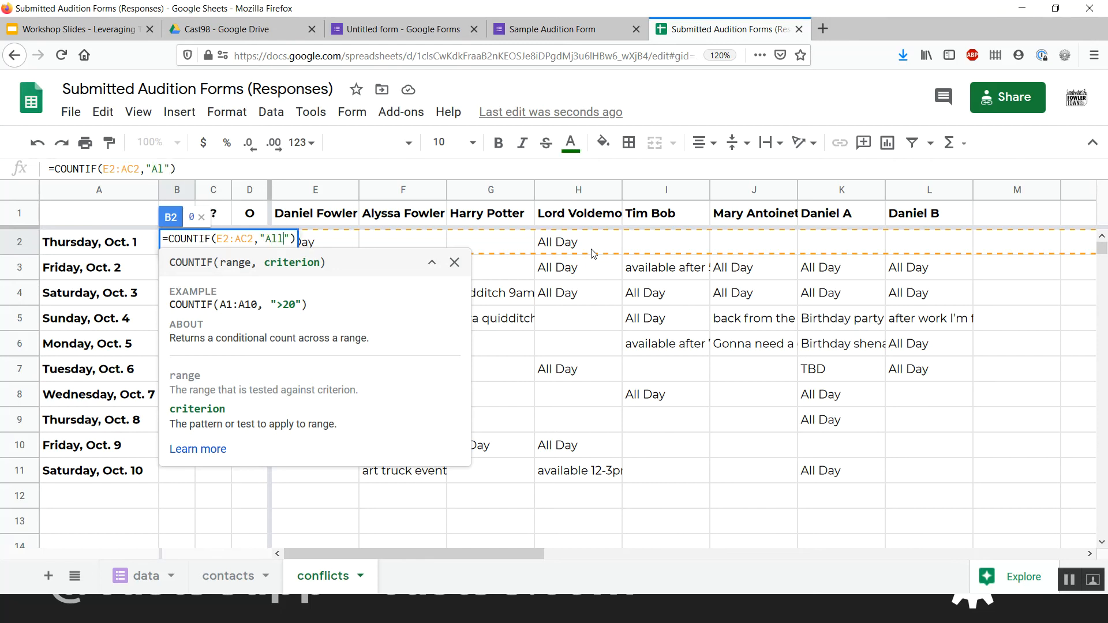
pyautogui.write('y')
pyautogui.press('BackSpace')
pyautogui.write('Y')
pyautogui.press('BackSpace')
pyautogui.write('y')
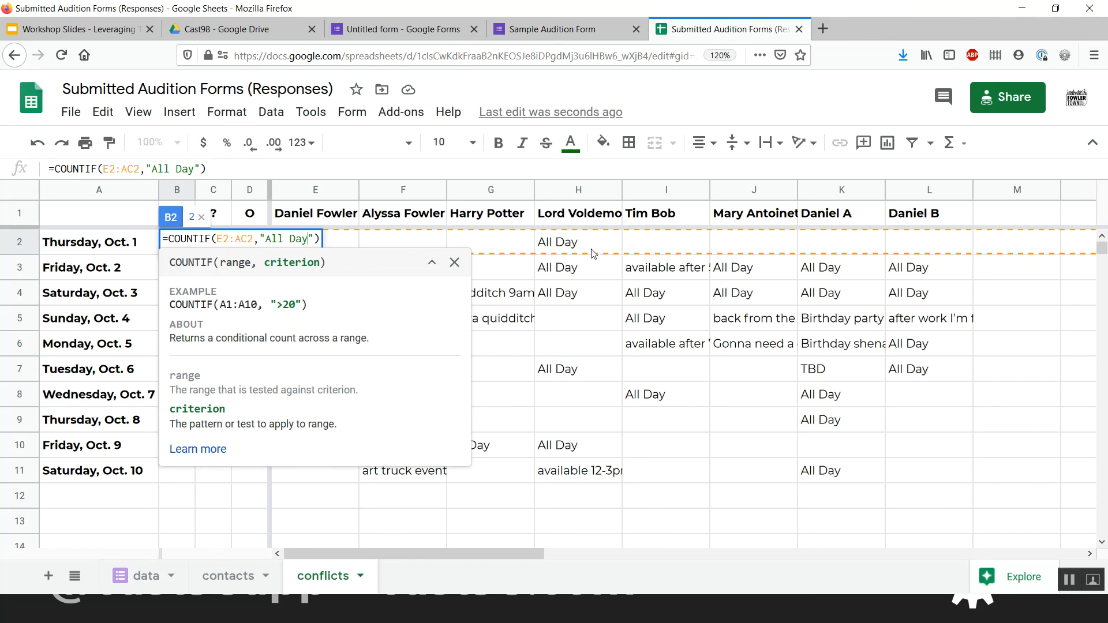
pyautogui.press('Return')
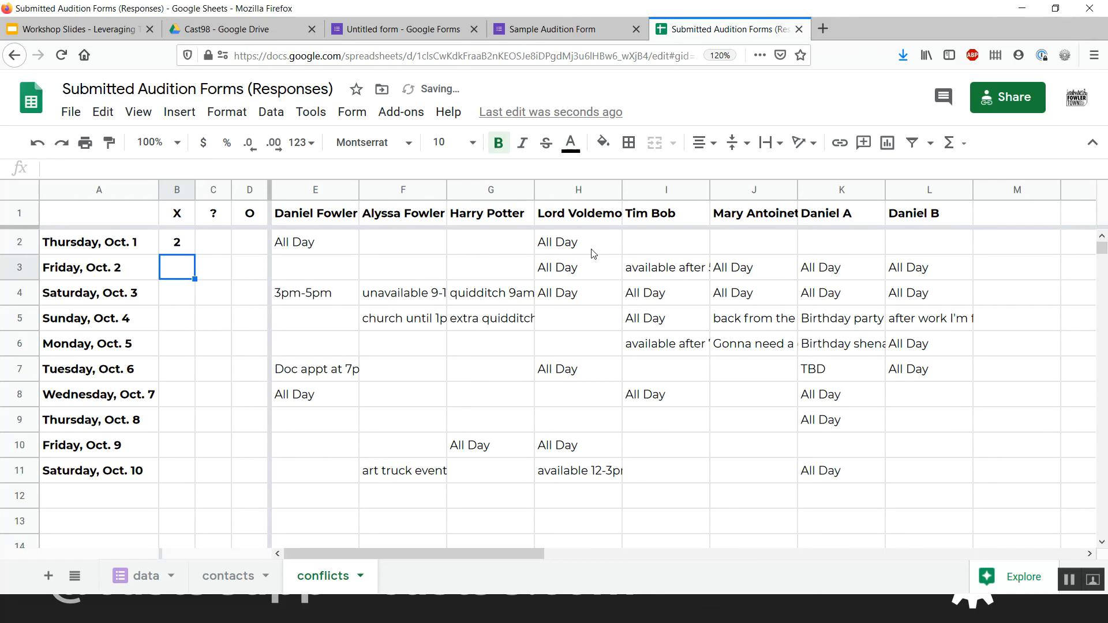
# Check the count in B2 against the All Day entries across the Thursday, Oct. 1 row
pyautogui.press('Up')
pyautogui.press('Right')
pyautogui.press('Right')
pyautogui.press('Right')
pyautogui.press('Right')
pyautogui.press('Right')
pyautogui.press('Right')
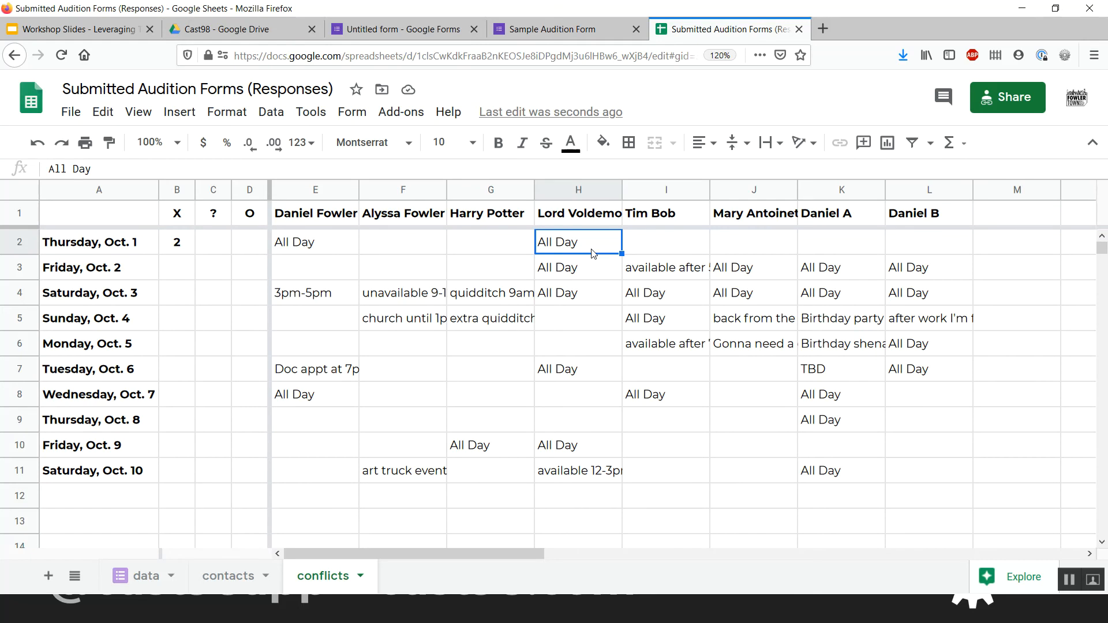
pyautogui.press('Left')
pyautogui.press('Left')
pyautogui.press('Left')
pyautogui.press('Left')
pyautogui.press('Left')
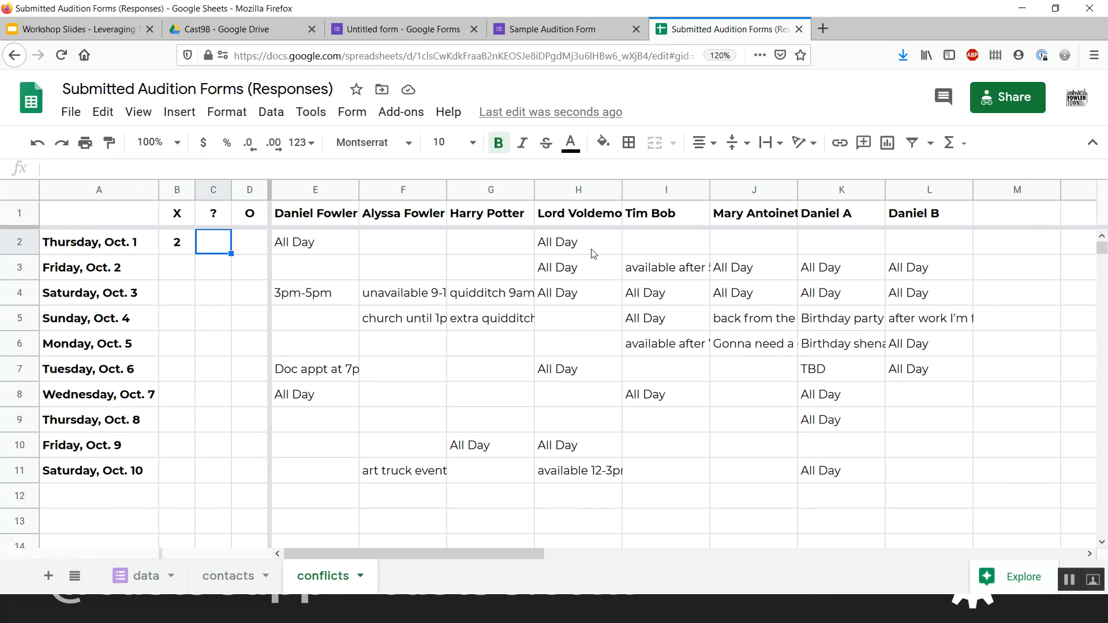
pyautogui.press('Left')
pyautogui.press('Right')
pyautogui.press('Right')
pyautogui.press('Left')
pyautogui.press('Left')
pyautogui.press('Right')
pyautogui.press('Right')
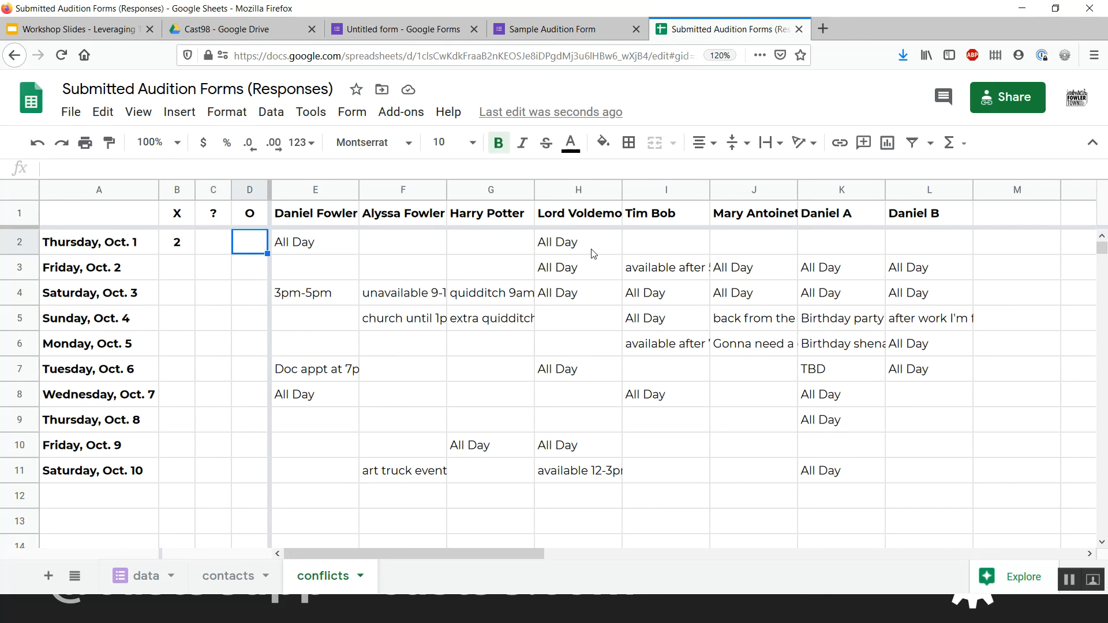
pyautogui.press('Left')
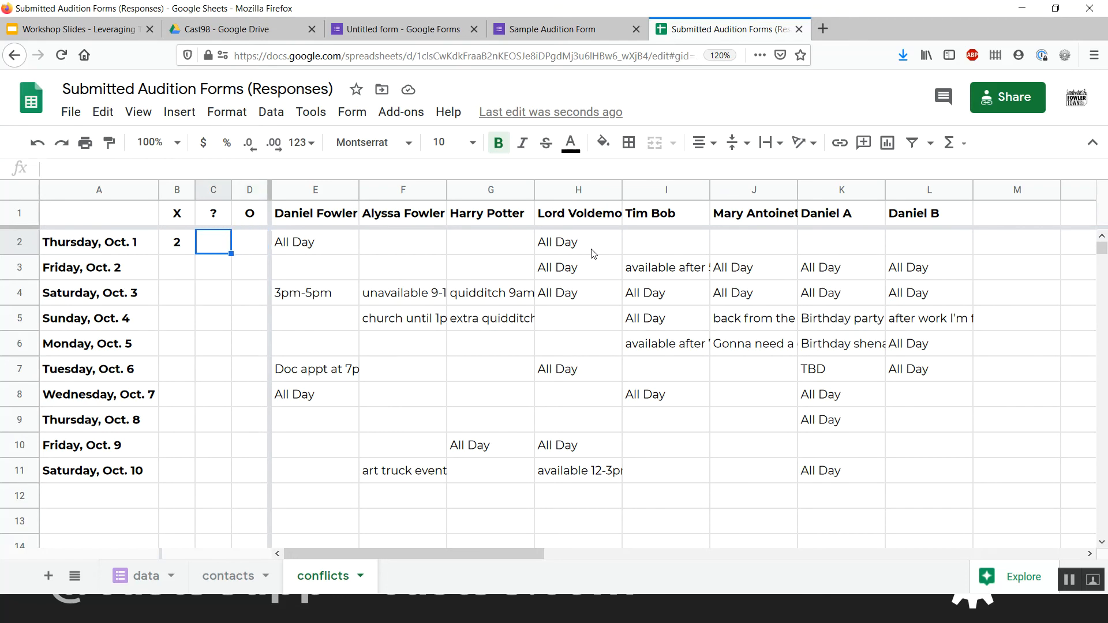
pyautogui.write('=COUNTIF')
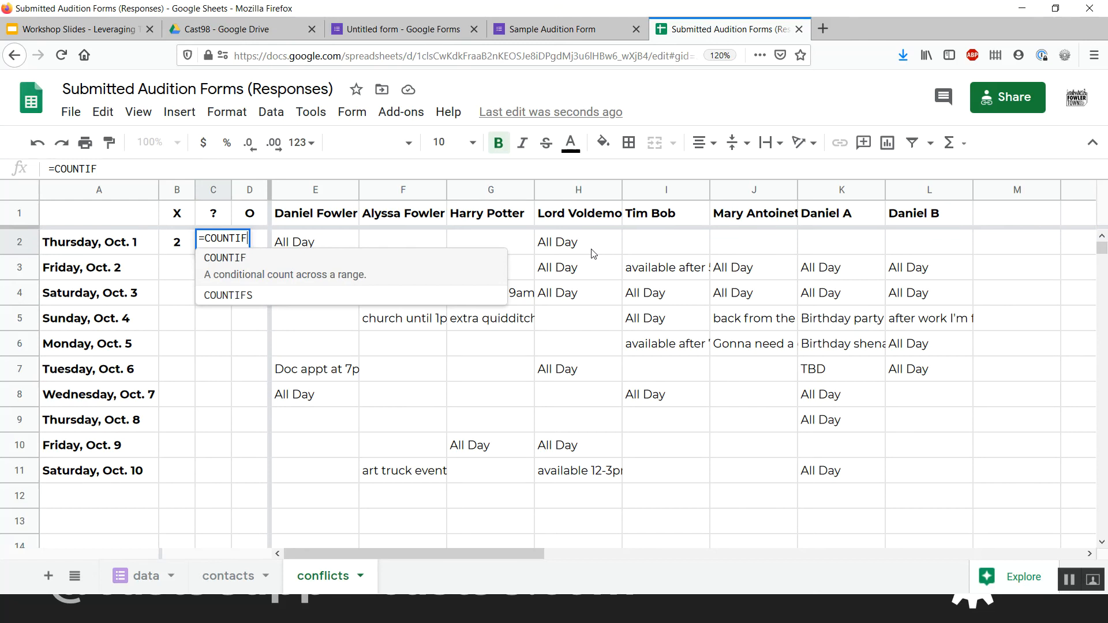
pyautogui.press('Escape')
pyautogui.click(646, 268)
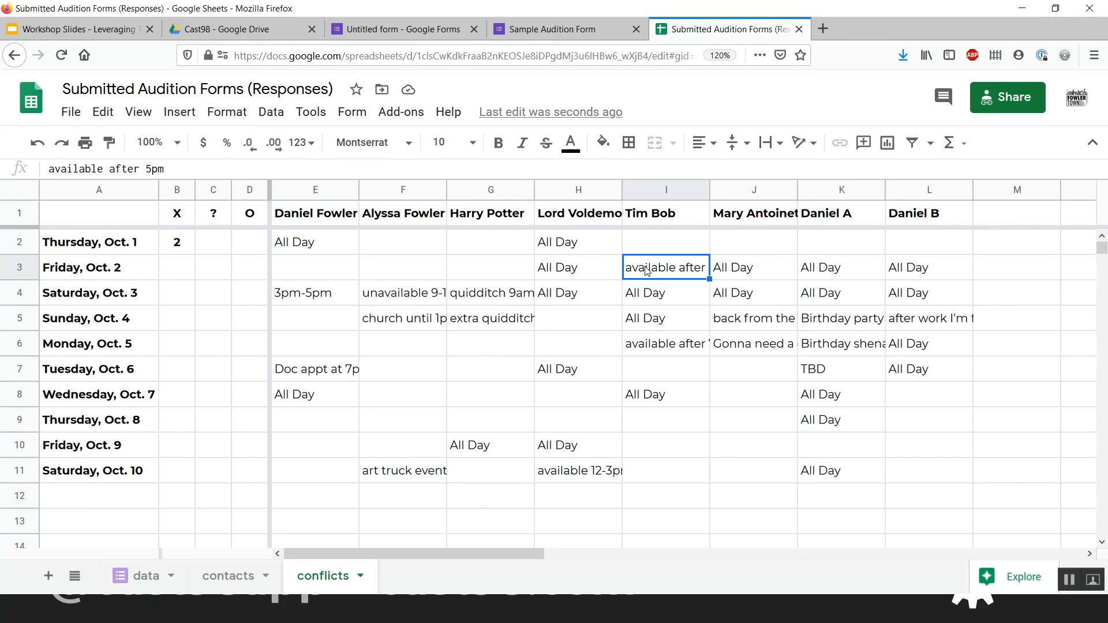
# Enter =COUNTIF(E2:AC2,"*") in C2 to count every text entry in the Thursday, Oct. 1 row
pyautogui.click(208, 247)
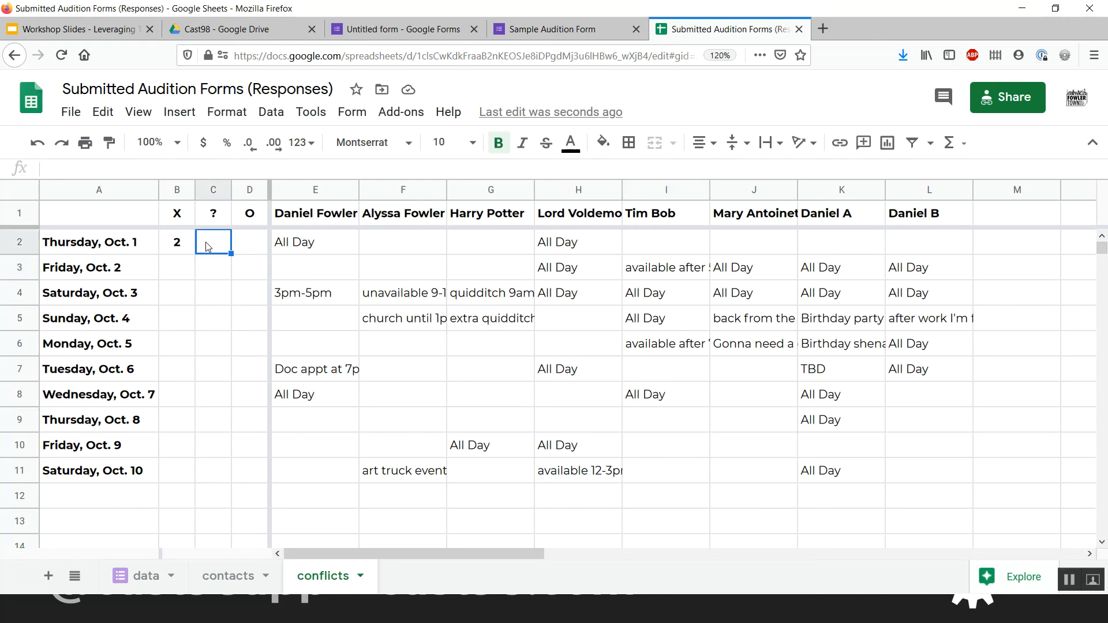
pyautogui.write('=')
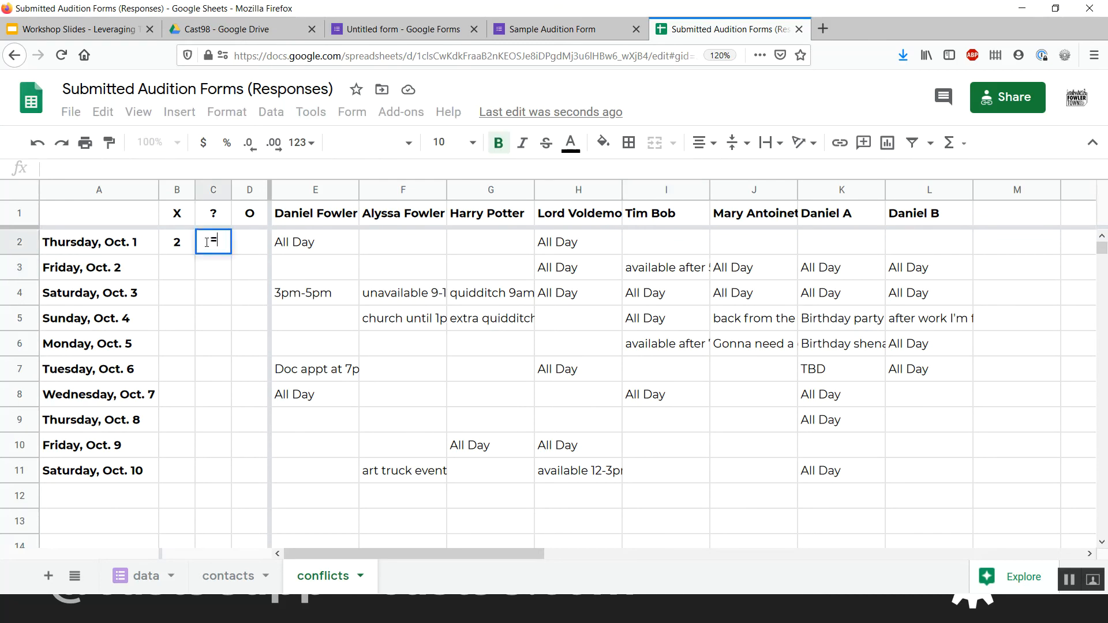
pyautogui.write('COUNTIF')
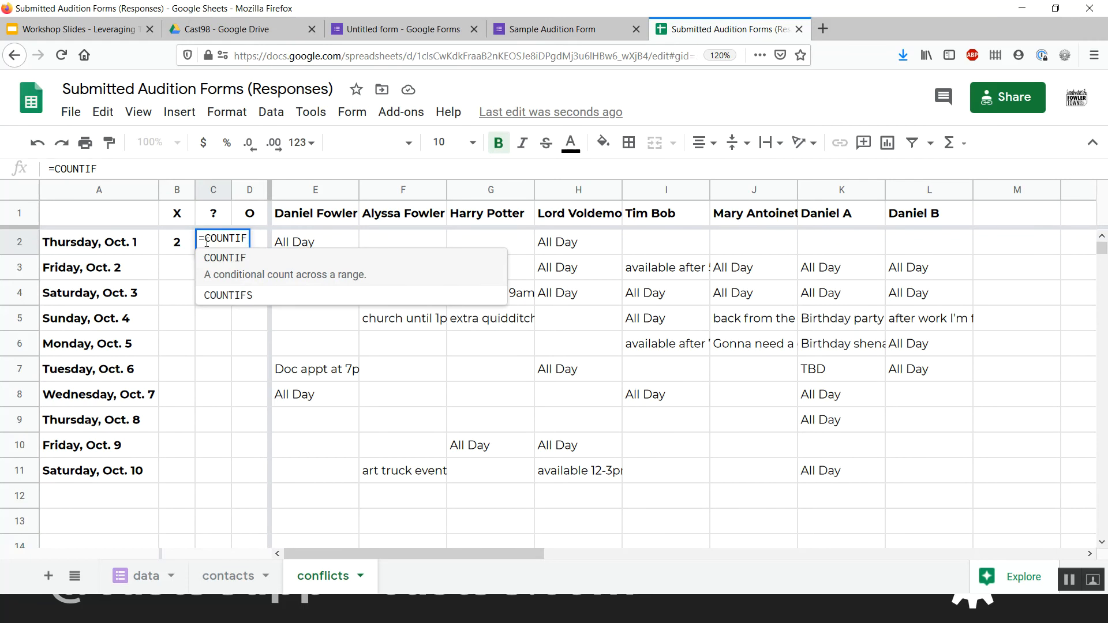
pyautogui.write('(')
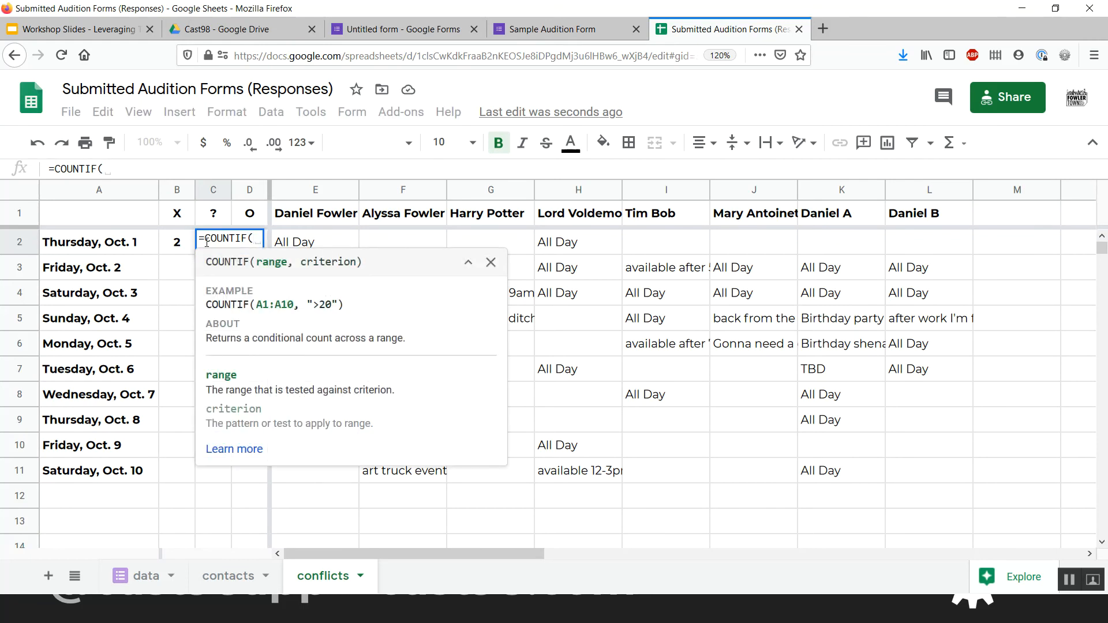
pyautogui.press('Right')
pyautogui.press('Right')
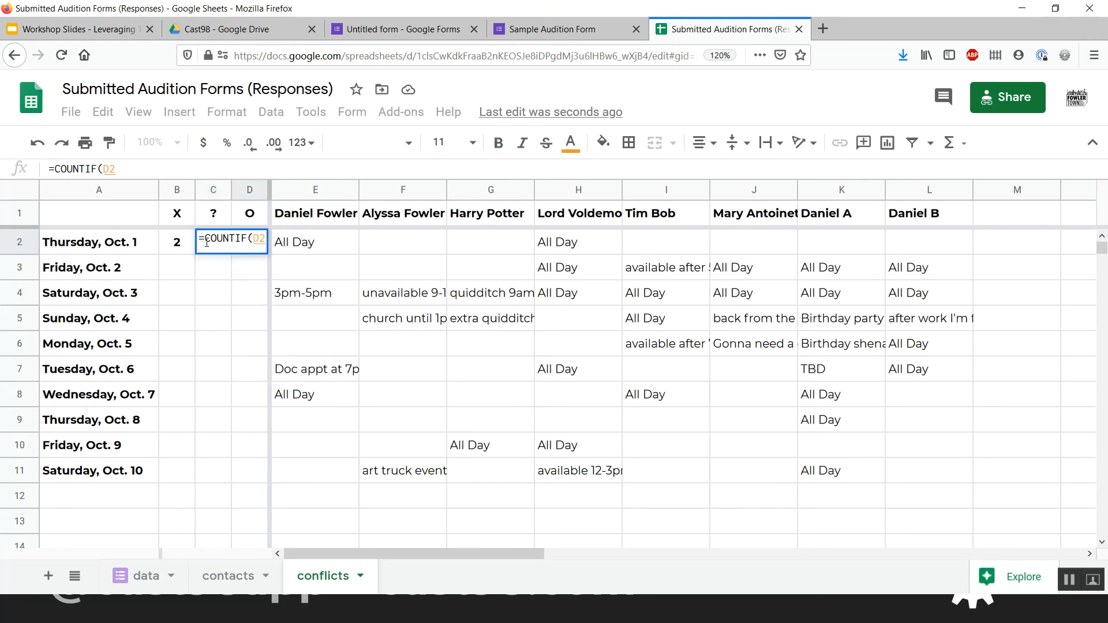
pyautogui.hotkey('shift', 'Right')
pyautogui.hotkey('shift', 'Right')
pyautogui.hotkey('shift', 'Right')
pyautogui.hotkey('shift', 'Right')
pyautogui.hotkey('shift', 'Right')
pyautogui.hotkey('shift', 'Right')
pyautogui.hotkey('shift', 'Right')
pyautogui.hotkey('shift', 'Right')
pyautogui.hotkey('shift', 'Right')
pyautogui.hotkey('shift', 'Right')
pyautogui.hotkey('shift', 'Right')
pyautogui.hotkey('shift', 'Right')
pyautogui.hotkey('shift', 'Right')
pyautogui.hotkey('shift', 'Right')
pyautogui.hotkey('shift', 'Right')
pyautogui.hotkey('shift', 'Right')
pyautogui.hotkey('shift', 'Right')
pyautogui.hotkey('shift', 'Right')
pyautogui.hotkey('shift', 'Right')
pyautogui.hotkey('shift', 'Right')
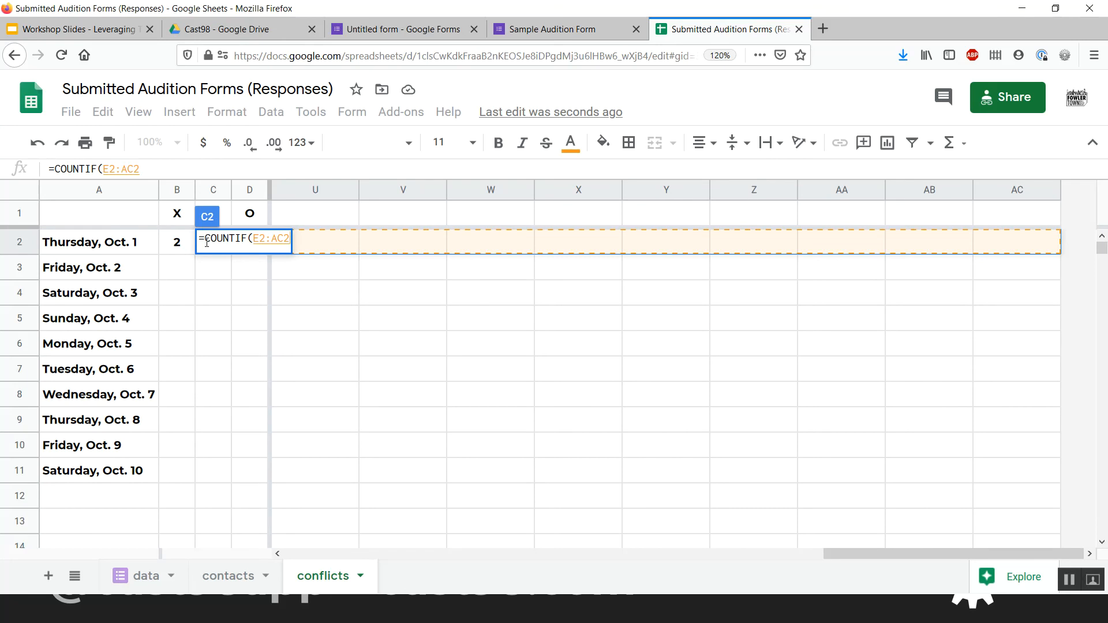
pyautogui.write(',')
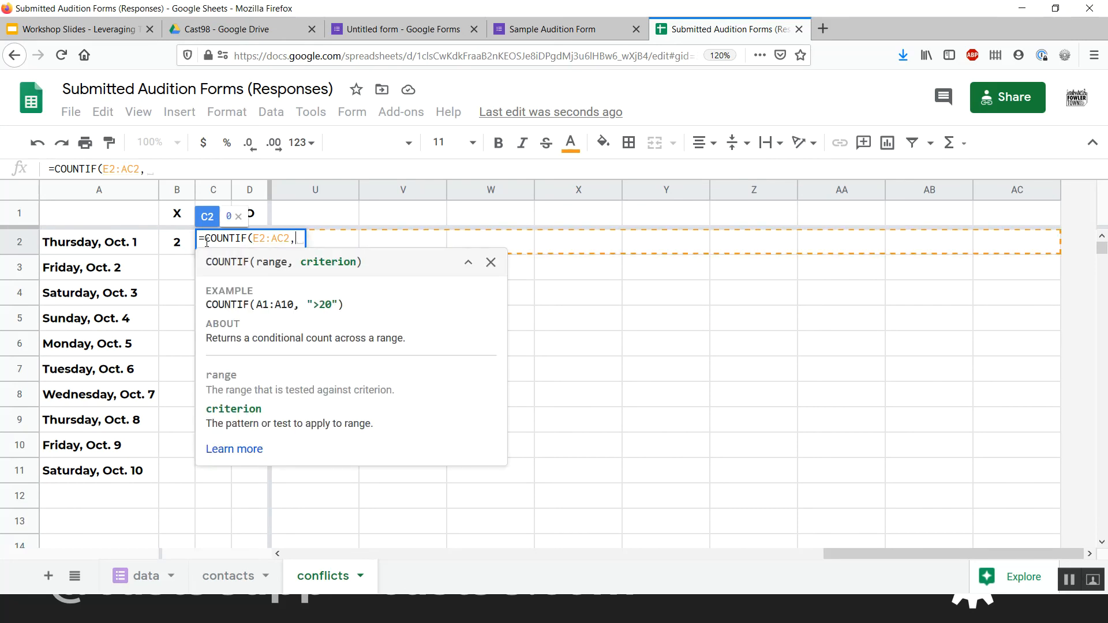
pyautogui.write('"')
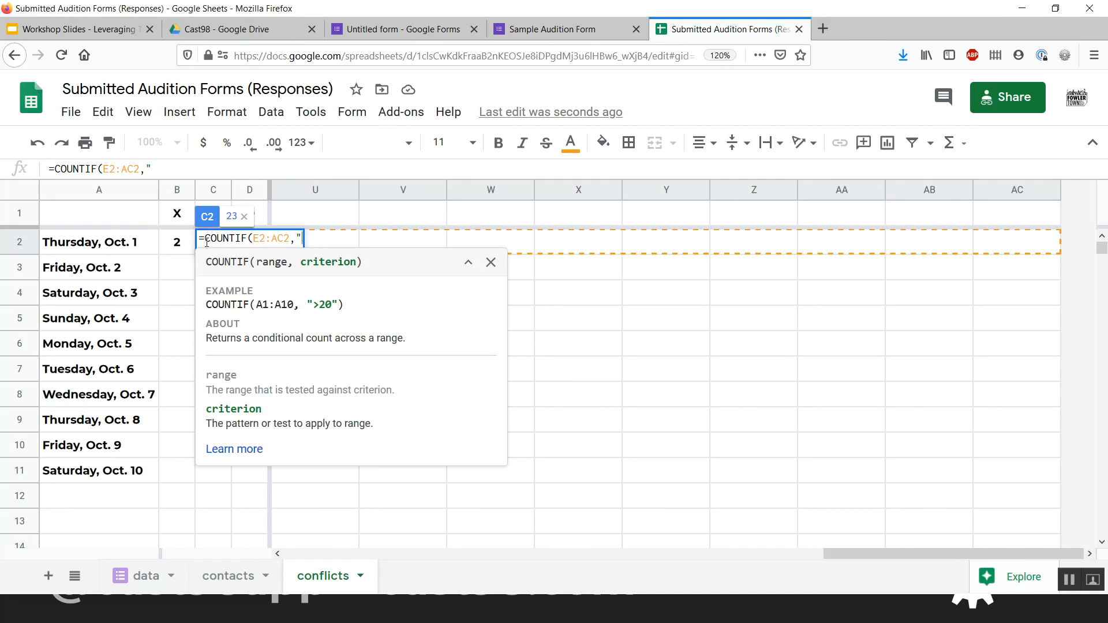
pyautogui.write('*"')
pyautogui.write(')')
pyautogui.press('Return')
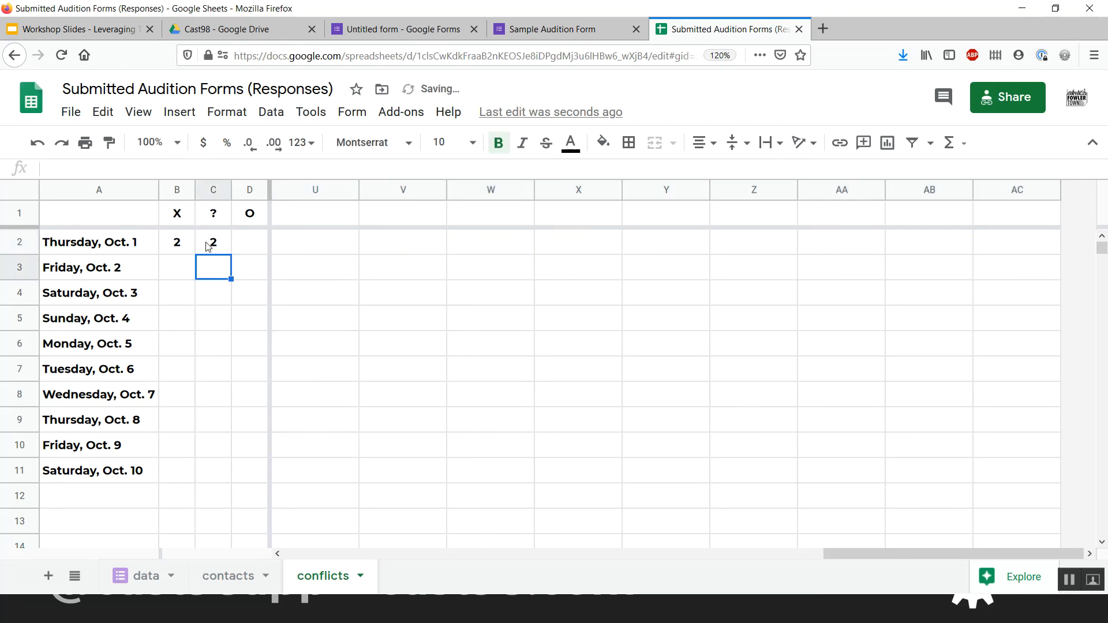
pyautogui.click(208, 246)
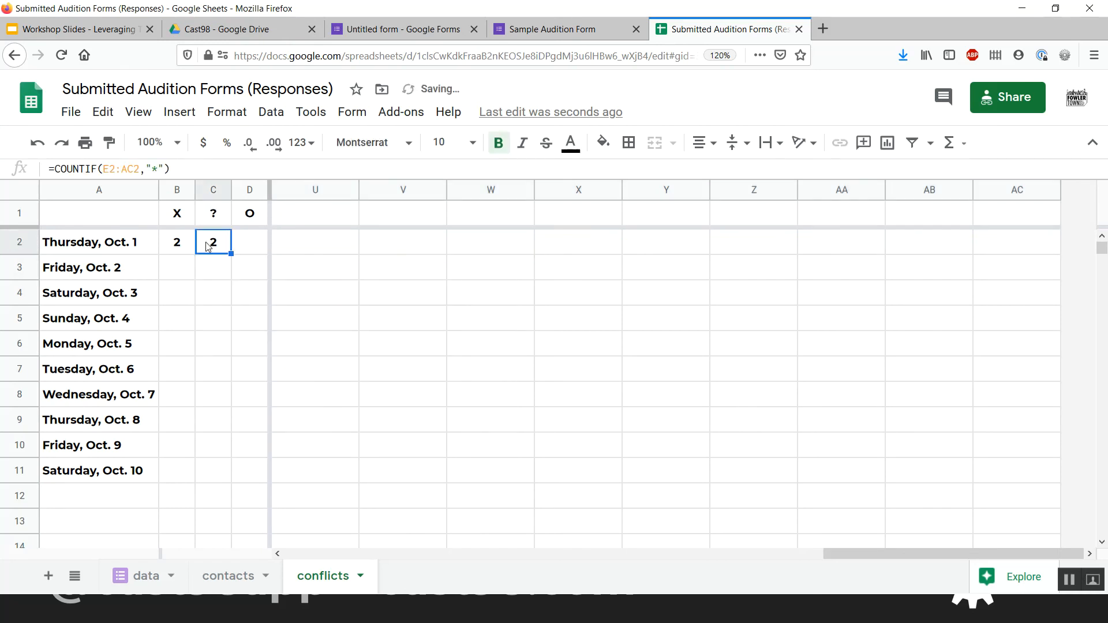
# Compare the formulas and counts in B2 and C2 with the All Day entries across the Thursday, Oct. 1 row
pyautogui.press('Right')
pyautogui.press('Right')
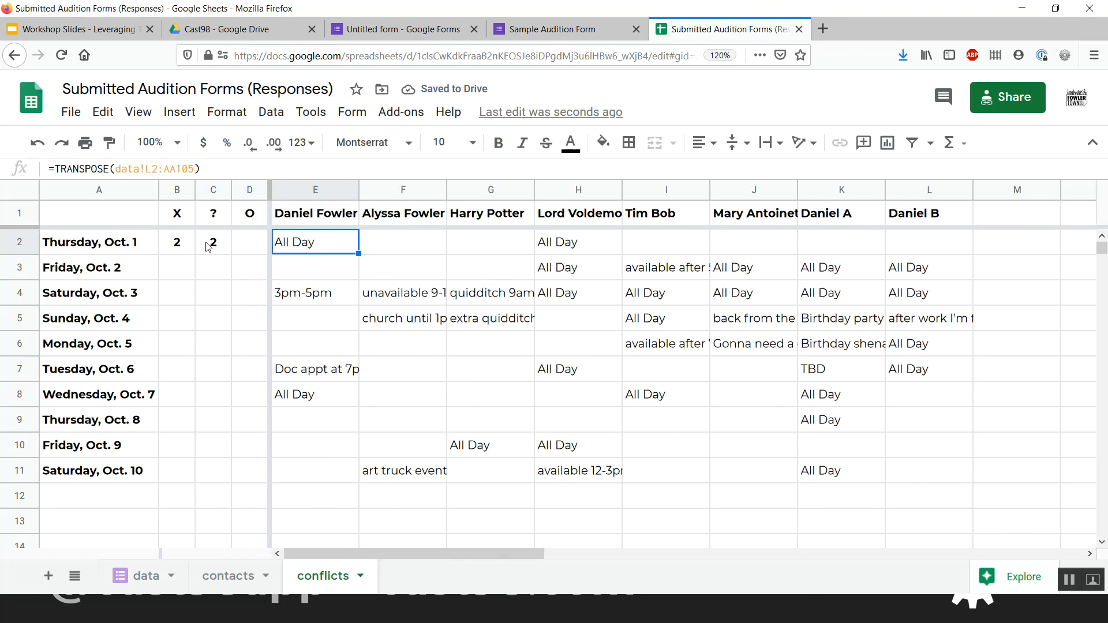
pyautogui.press('Right')
pyautogui.press('Right')
pyautogui.press('Right')
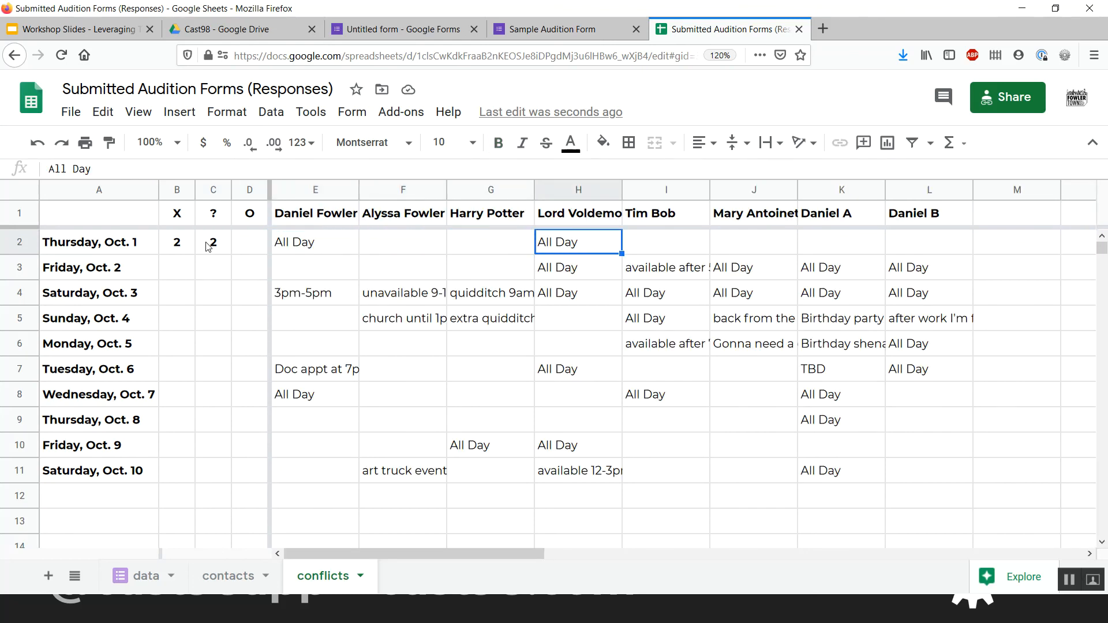
pyautogui.press('Left')
pyautogui.press('Left')
pyautogui.press('Left')
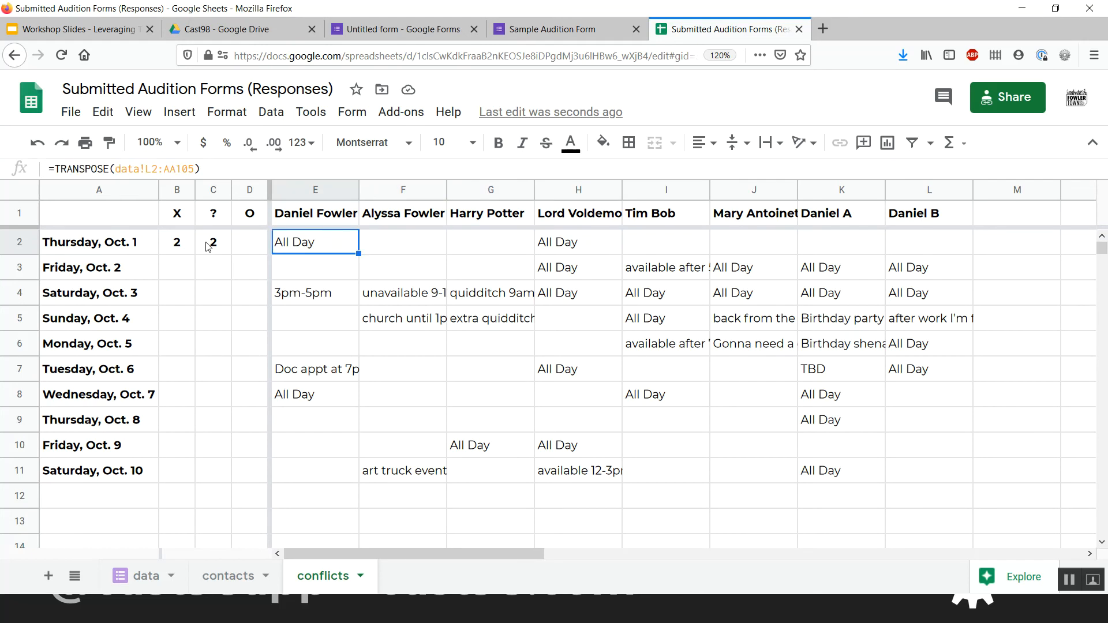
pyautogui.click(208, 246)
pyautogui.click(174, 247)
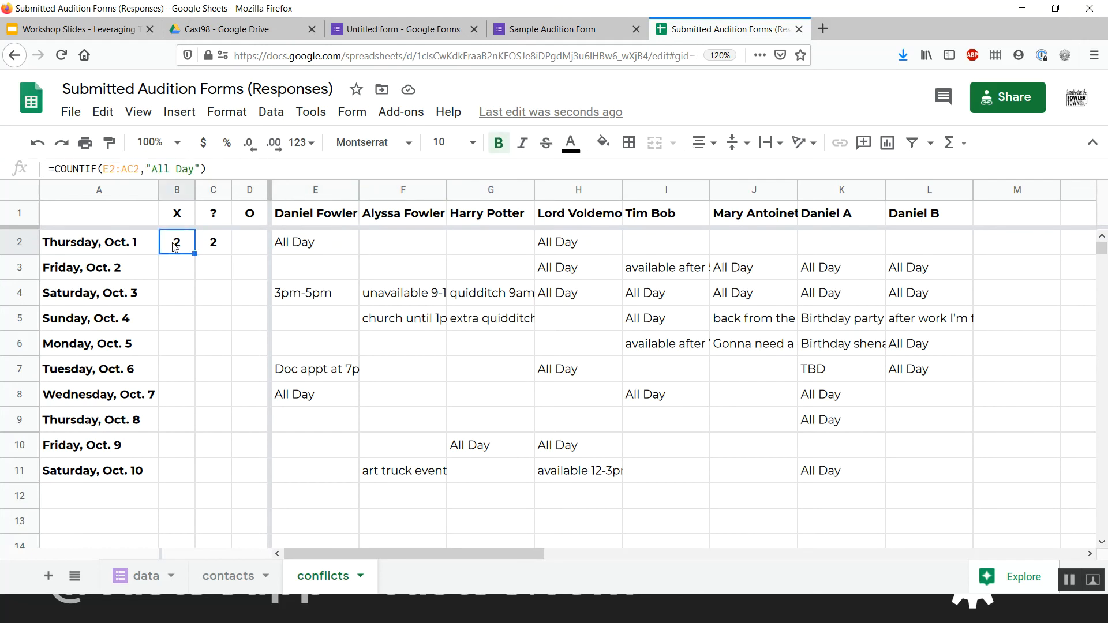
pyautogui.press('Right')
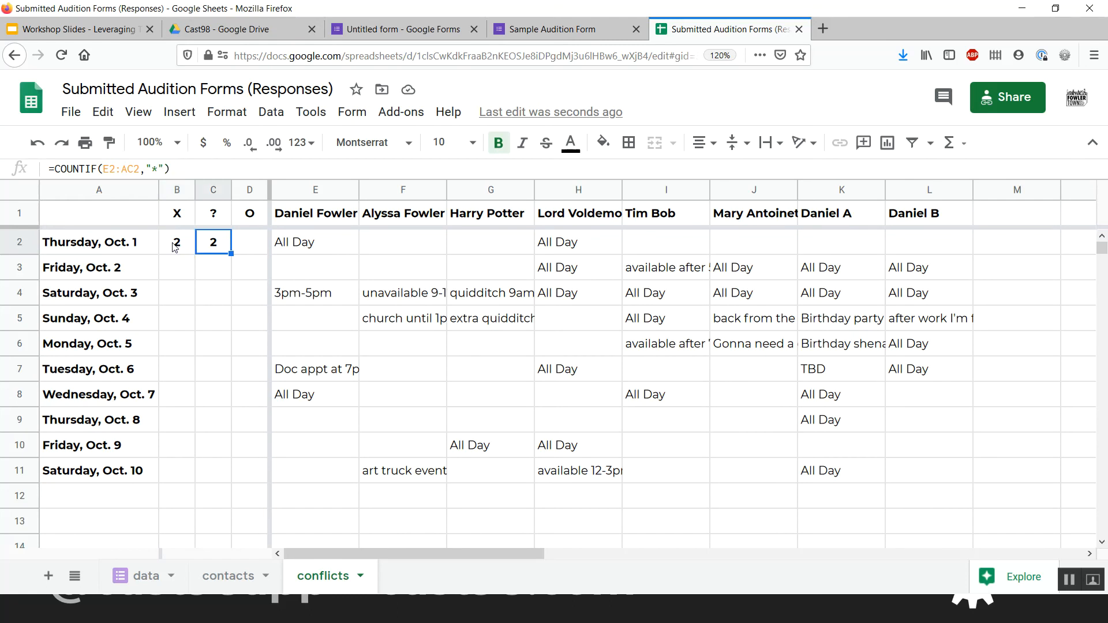
# Enter =COUNTIF(E2:AC2,"") in D2 to count the blank cells in the Thursday, Oct. 1 row
pyautogui.press('Right')
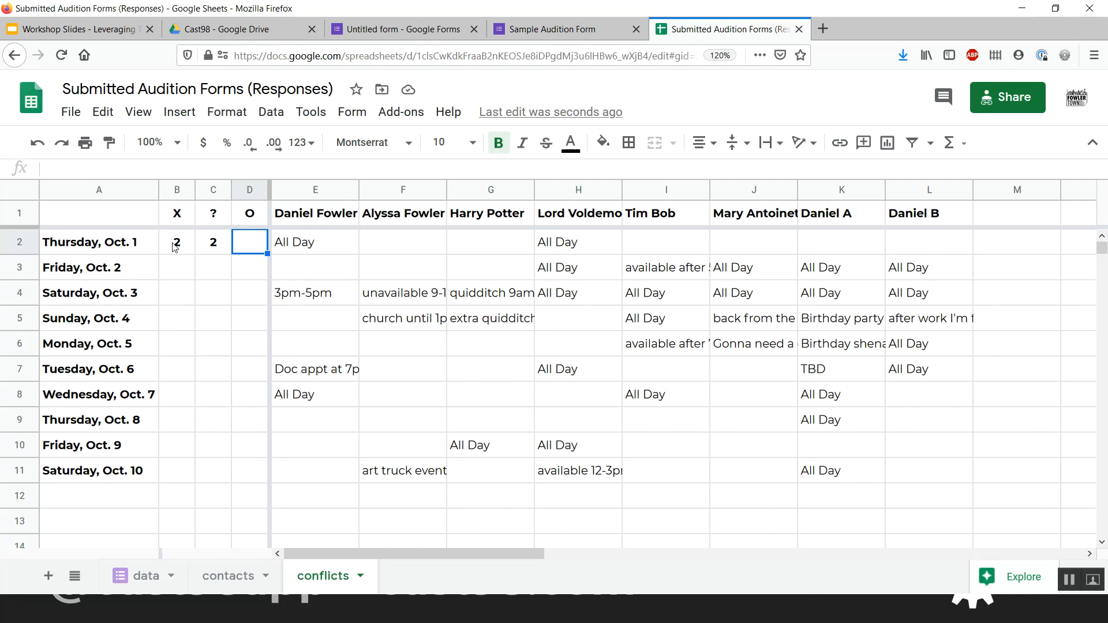
pyautogui.write('=COUNTIF')
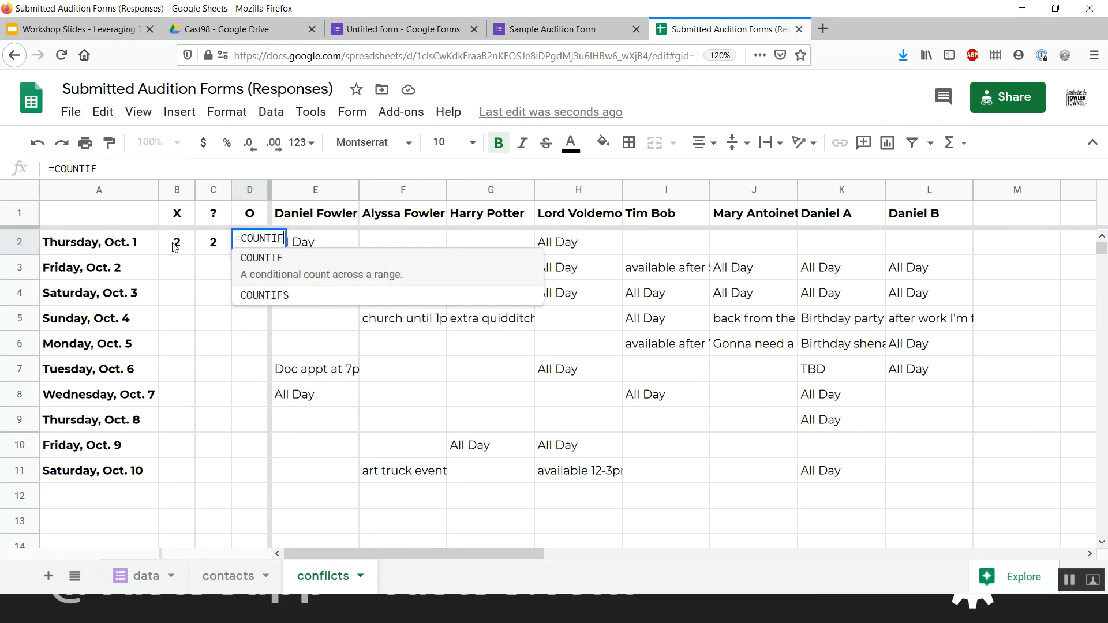
pyautogui.write('(')
pyautogui.press('Right')
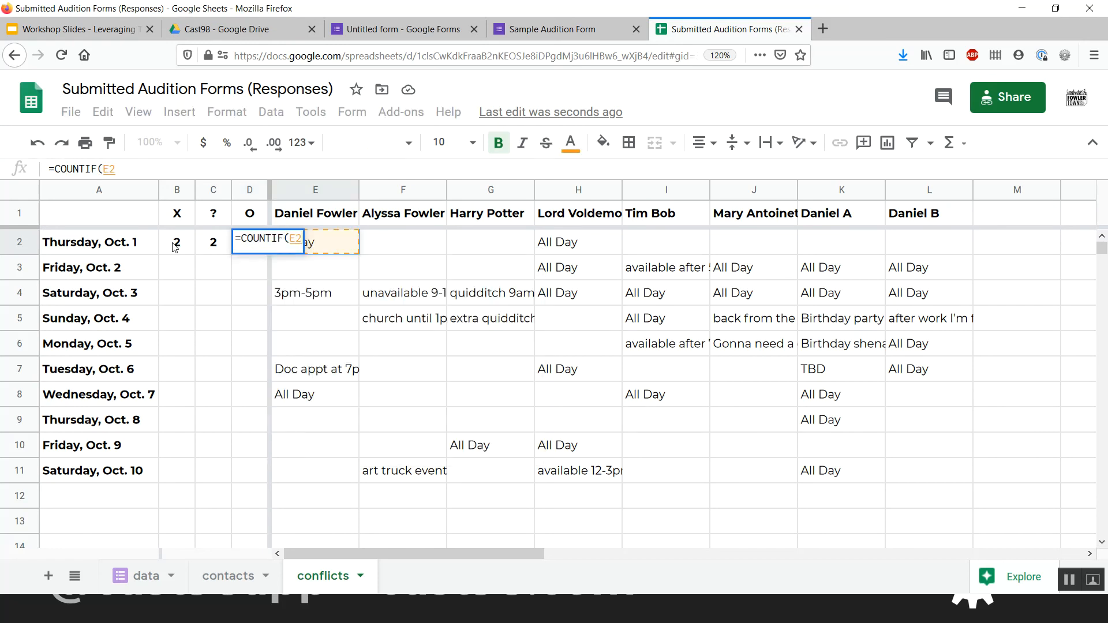
pyautogui.hotkey('shift', 'Right')
pyautogui.hotkey('shift', 'Right')
pyautogui.hotkey('shift', 'Right')
pyautogui.hotkey('shift', 'Right')
pyautogui.hotkey('shift', 'Right')
pyautogui.hotkey('shift', 'Right')
pyautogui.hotkey('shift', 'Right')
pyautogui.hotkey('shift', 'Right')
pyautogui.hotkey('shift', 'Right')
pyautogui.hotkey('shift', 'Right')
pyautogui.hotkey('shift', 'Right')
pyautogui.hotkey('shift', 'Right')
pyautogui.hotkey('shift', 'Right')
pyautogui.hotkey('shift', 'Right')
pyautogui.hotkey('shift', 'Right')
pyautogui.hotkey('shift', 'Right')
pyautogui.hotkey('shift', 'Right')
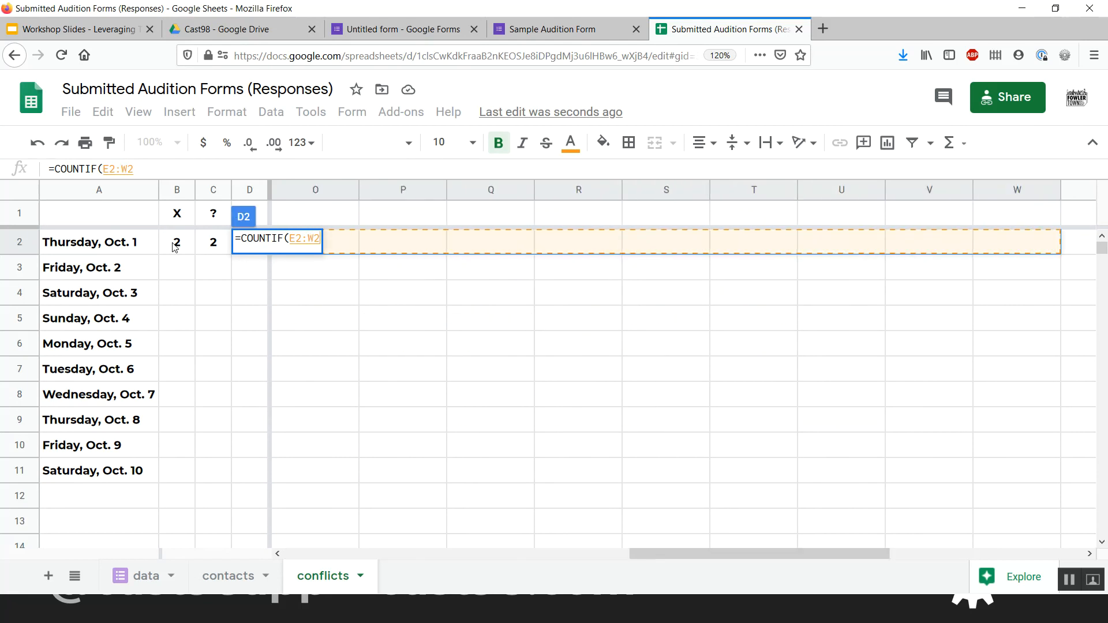
pyautogui.hotkey('shift', 'Right')
pyautogui.hotkey('shift', 'Right')
pyautogui.hotkey('shift', 'Right')
pyautogui.hotkey('shift', 'Right')
pyautogui.hotkey('shift', 'Right')
pyautogui.hotkey('shift', 'Right')
pyautogui.hotkey('shift', 'Right')
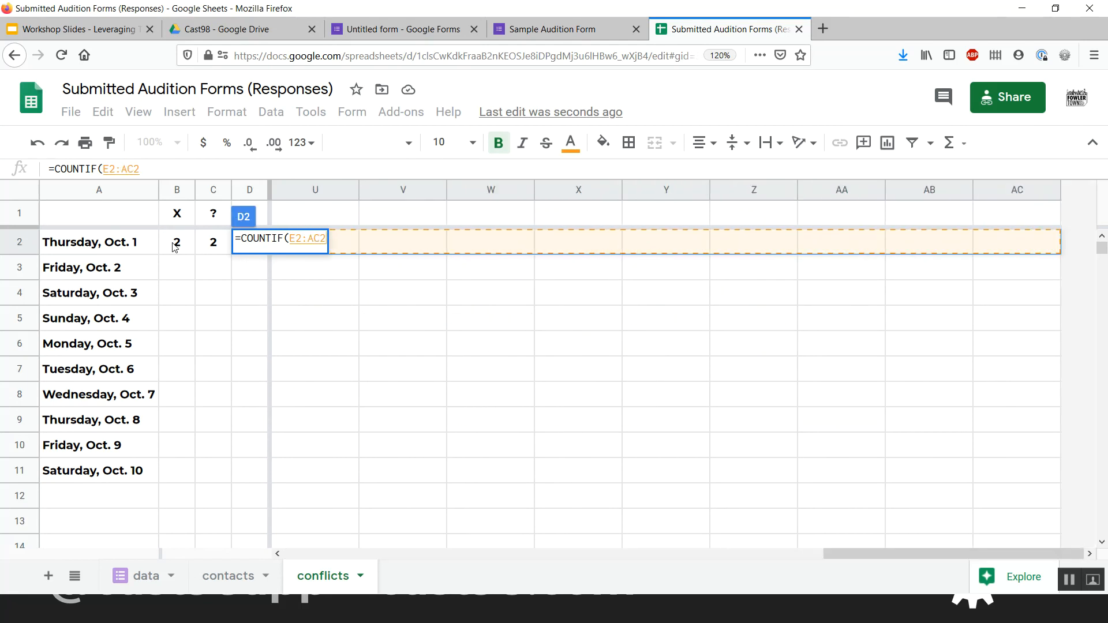
pyautogui.write(',')
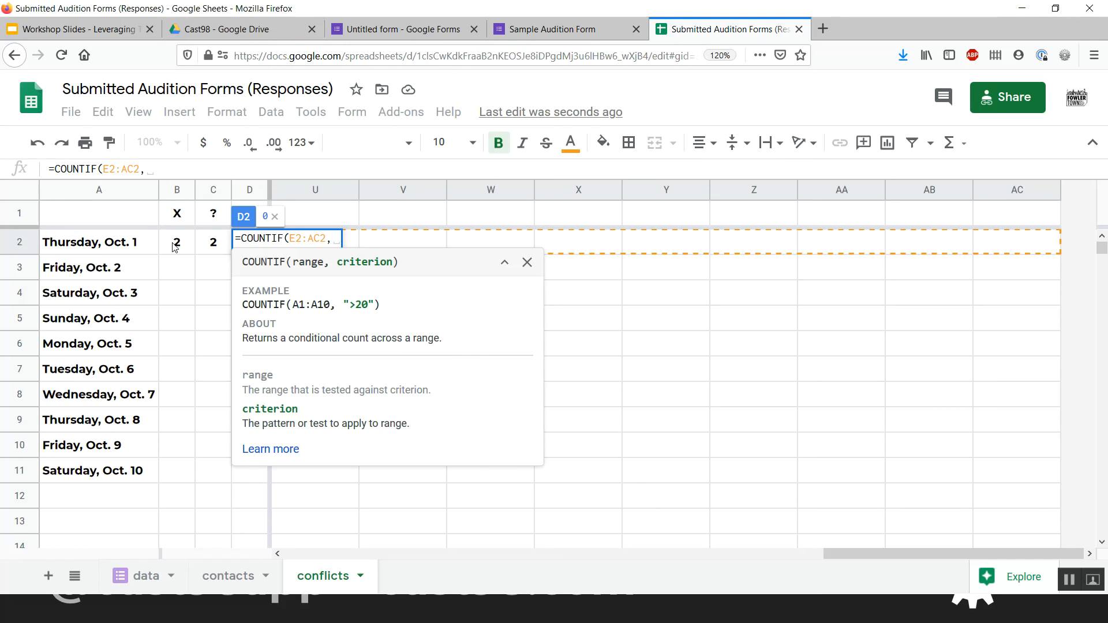
pyautogui.write('""')
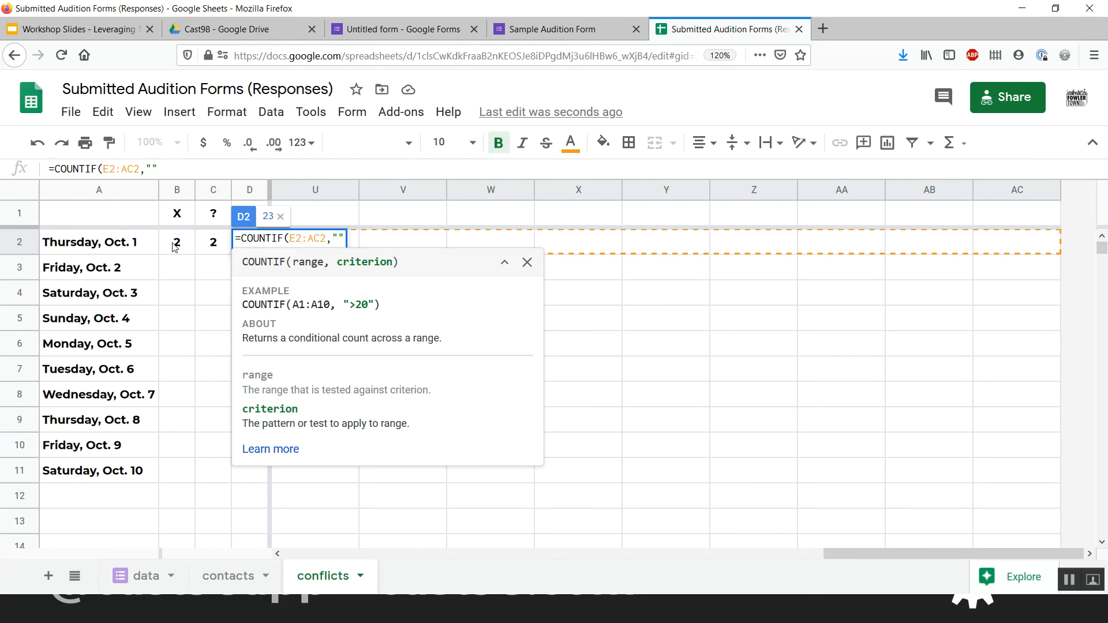
pyautogui.write(')')
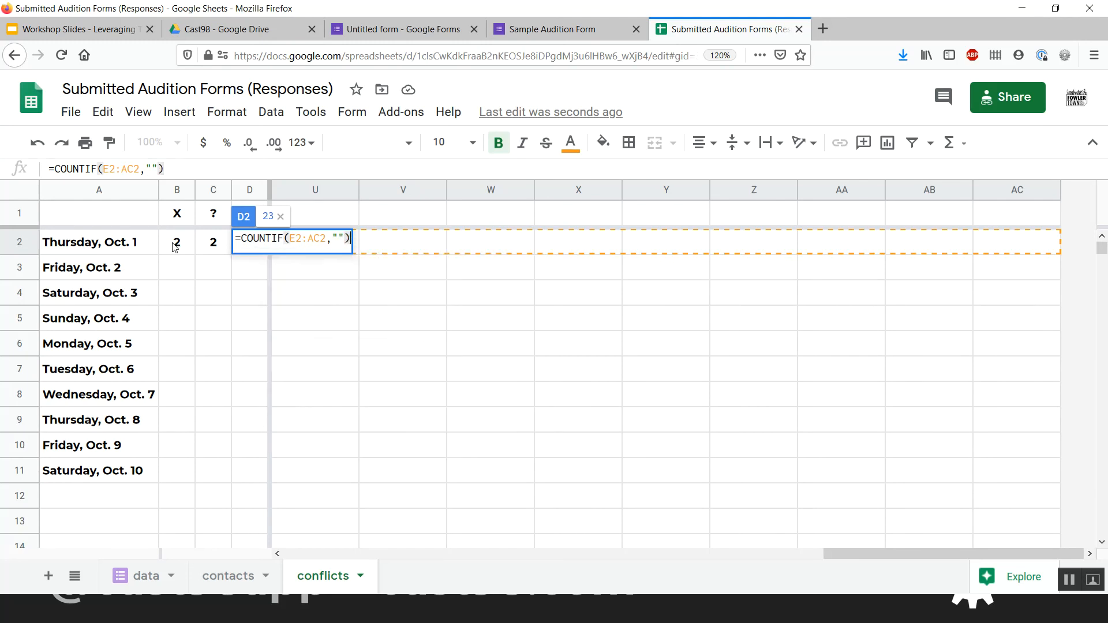
pyautogui.press('Return')
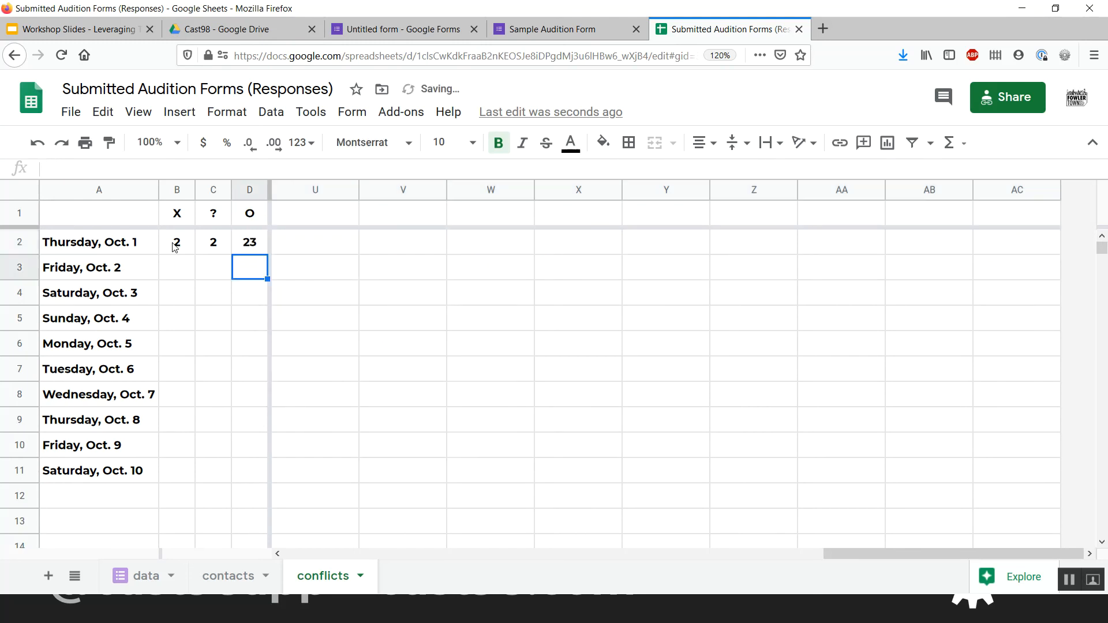
# Check the O count in D2 against the blank cells across the Thursday, Oct. 1 row
pyautogui.hscroll(-8, 338, 276)
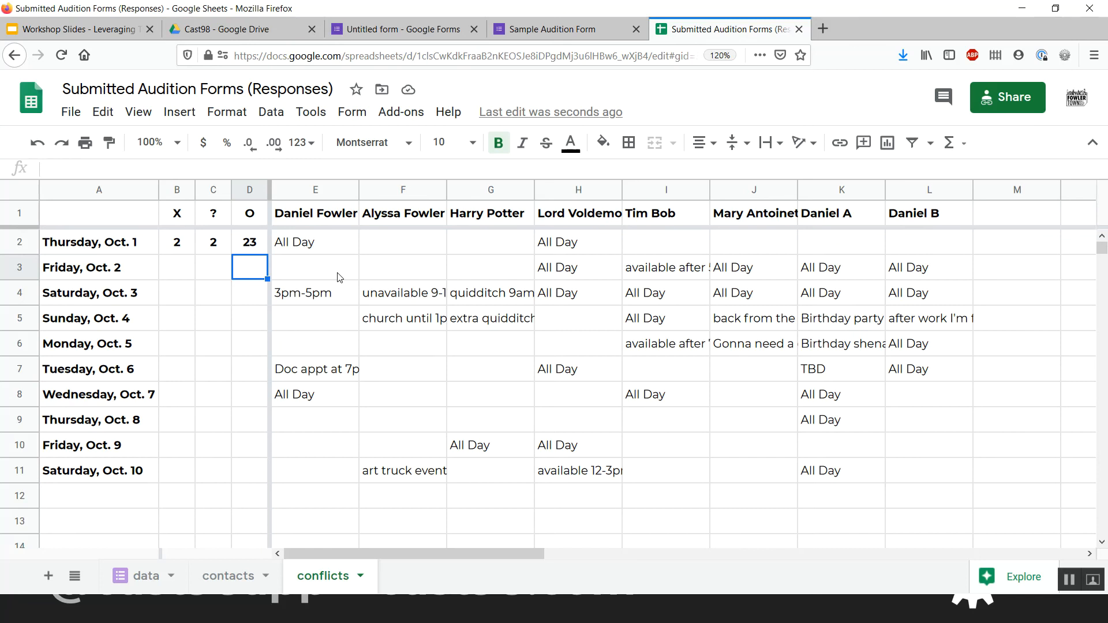
pyautogui.press('Up')
pyautogui.press('Right')
pyautogui.press('Right')
pyautogui.press('Right')
pyautogui.press('Right')
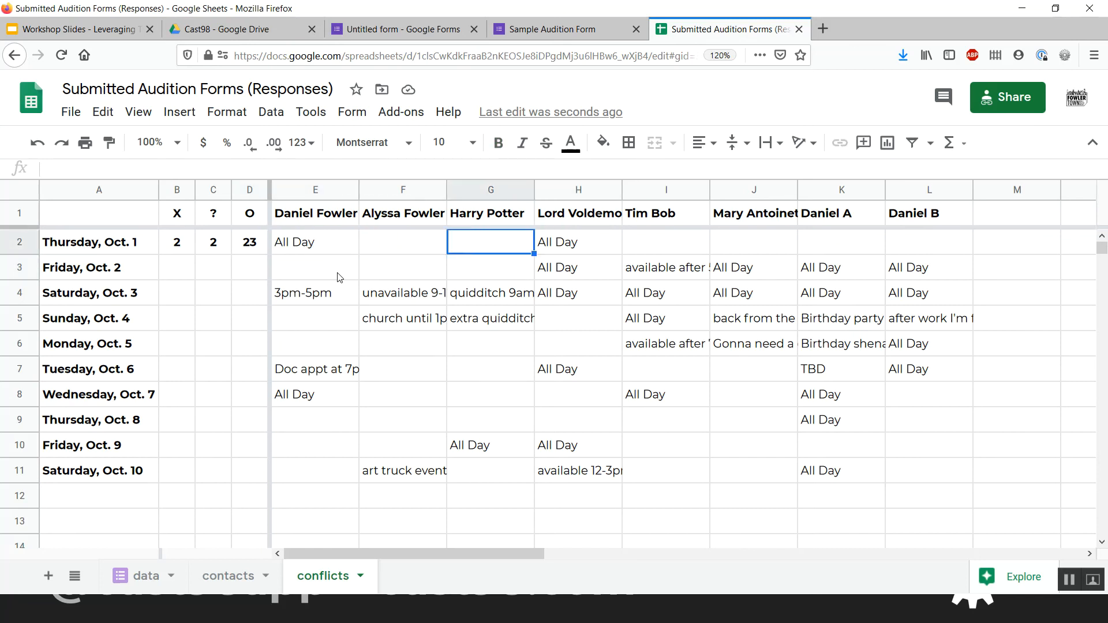
pyautogui.press('Left')
pyautogui.press('Left')
pyautogui.press('Left')
pyautogui.press('Left')
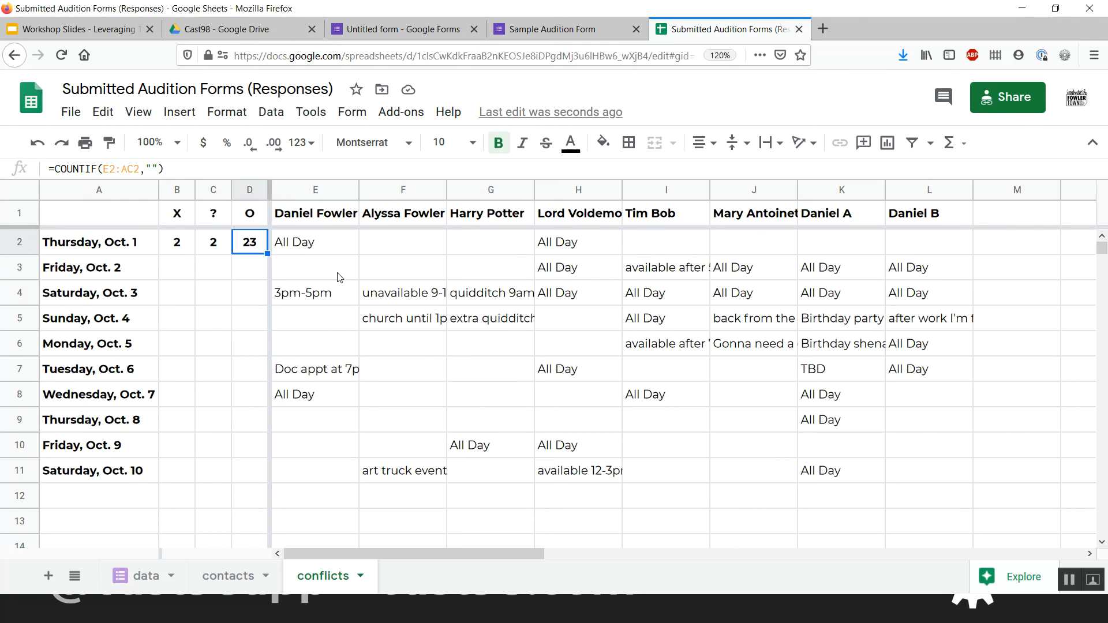
# Delete the empty columns M through AC from the conflicts sheet
pyautogui.click(1003, 195)
pyautogui.hotkey('ctrl', 'shift', 'Right')
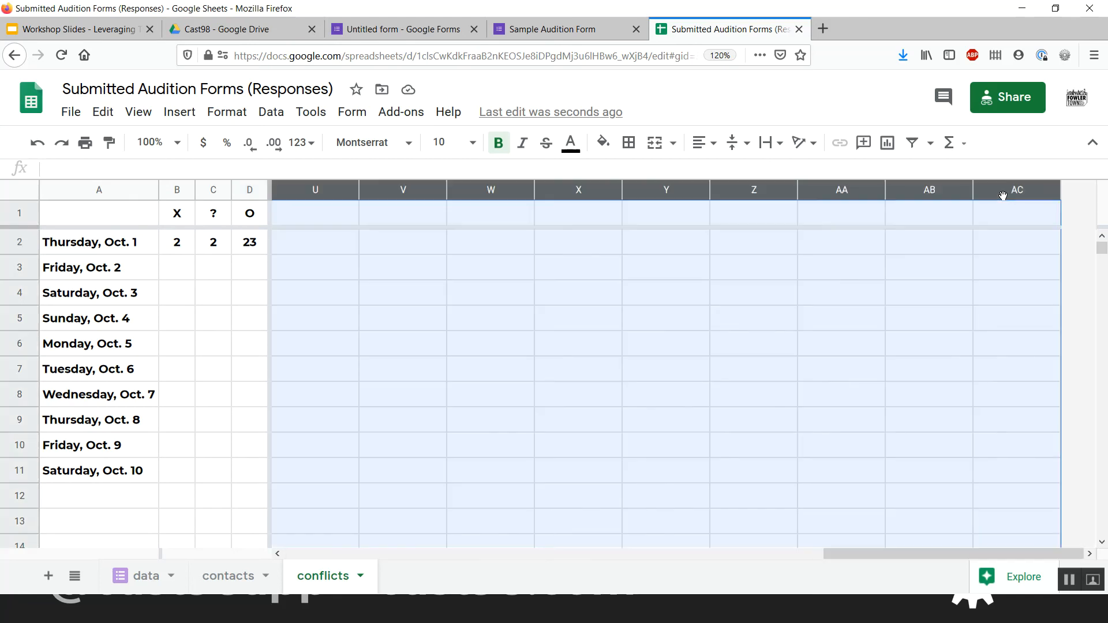
pyautogui.rightClick(842, 190)
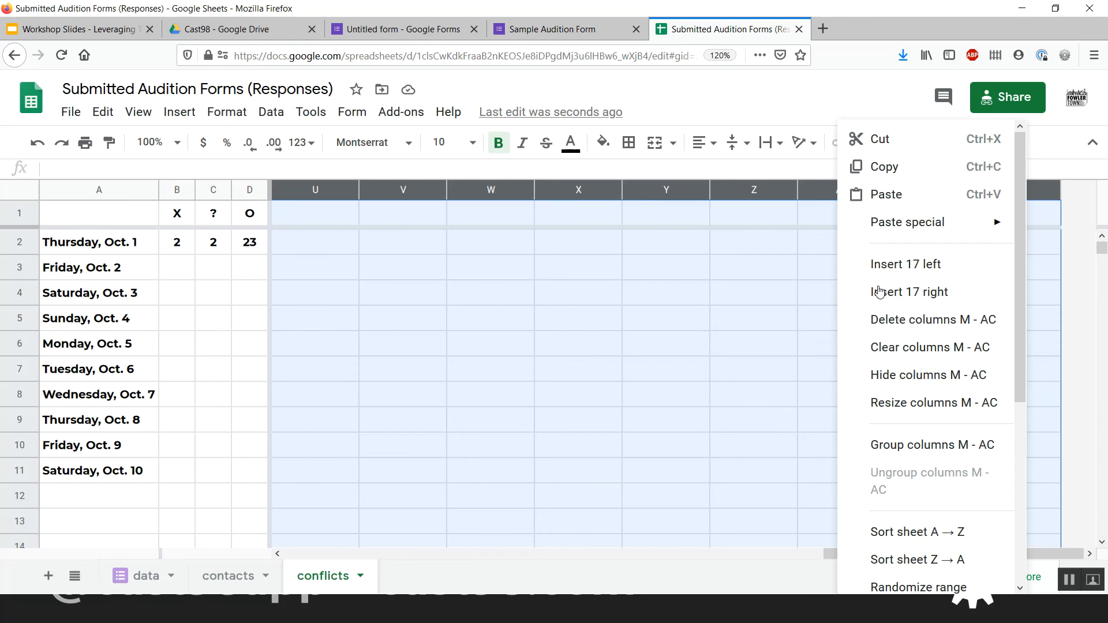
pyautogui.click(898, 322)
pyautogui.click(414, 264)
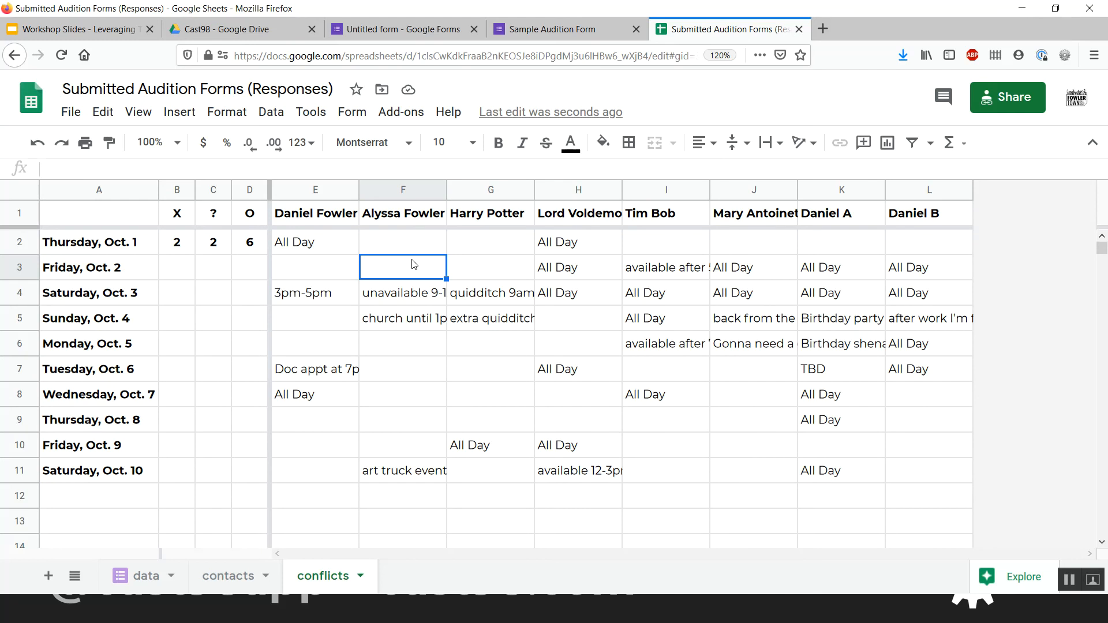
# Try hiding column L and deleting column K, and undo the last change
pyautogui.rightClick(922, 195)
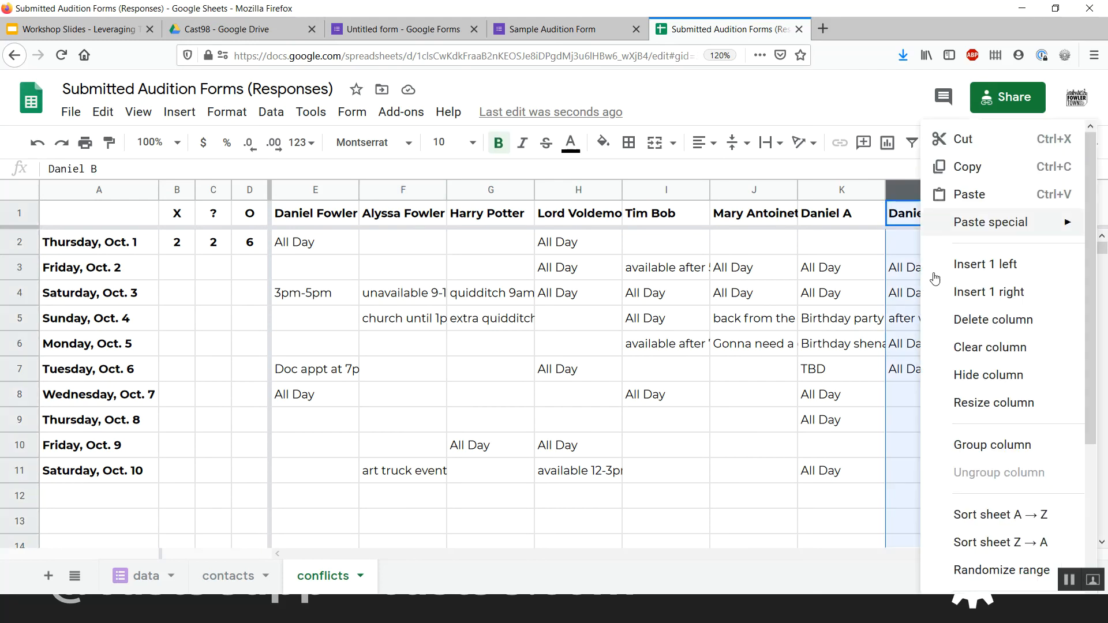
pyautogui.click(958, 374)
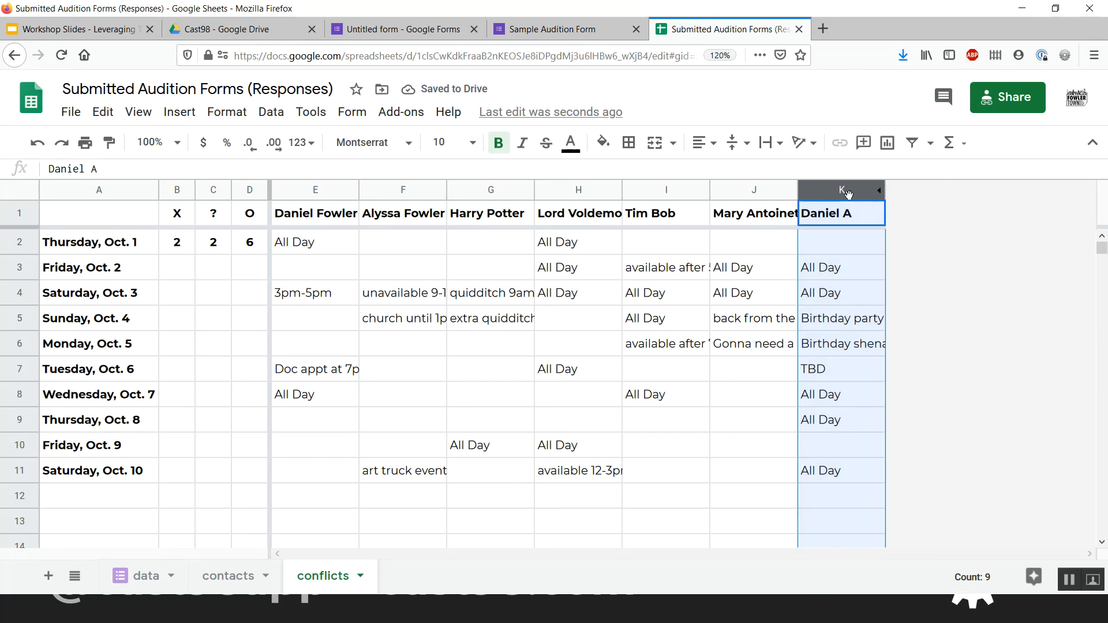
pyautogui.rightClick(847, 194)
pyautogui.click(920, 322)
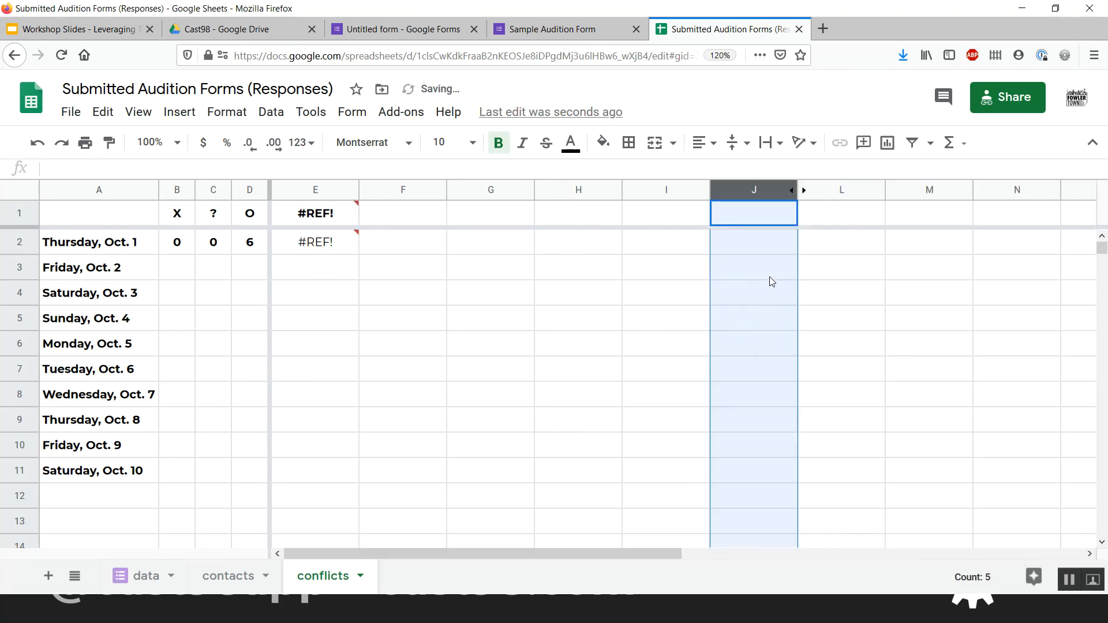
pyautogui.hotkey('ctrl', 'z')
pyautogui.click(791, 190)
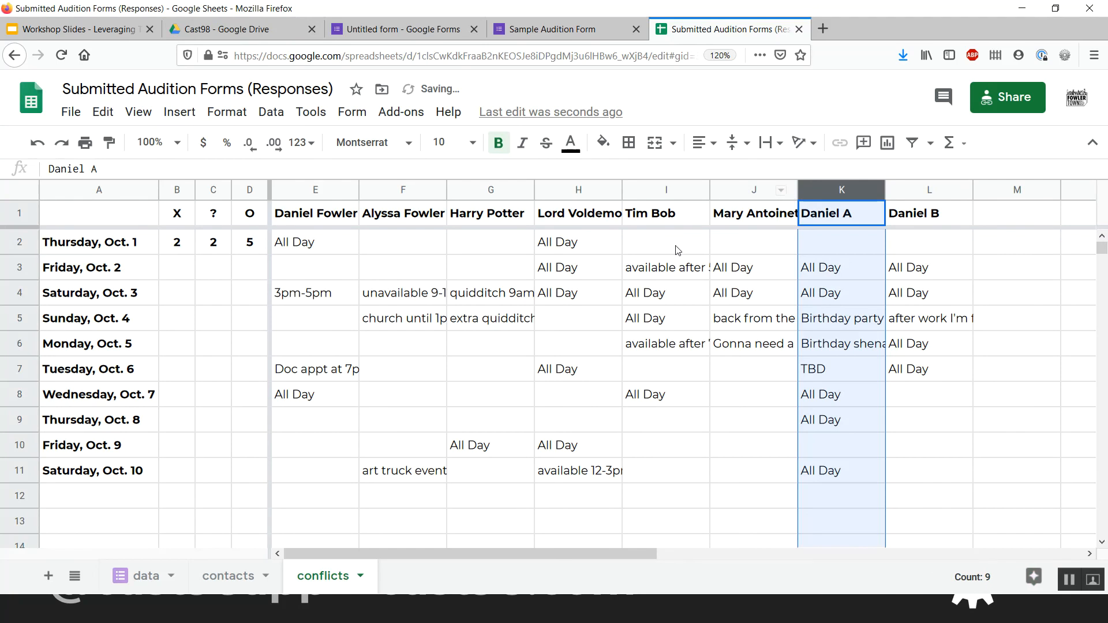
# Examine the conflicts sheet out to its last column, V, and the TRANSPOSE formula in E2
pyautogui.hscroll(10, 678, 250)
pyautogui.hscroll(-10, 677, 250)
pyautogui.click(320, 245)
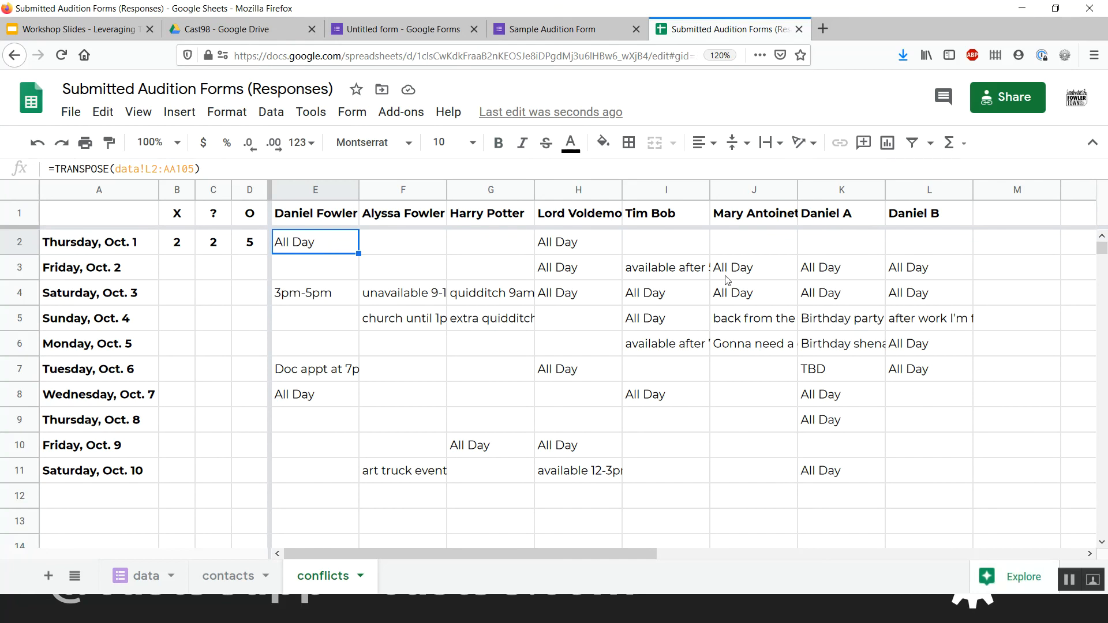
pyautogui.click(916, 252)
pyautogui.hscroll(5, 917, 252)
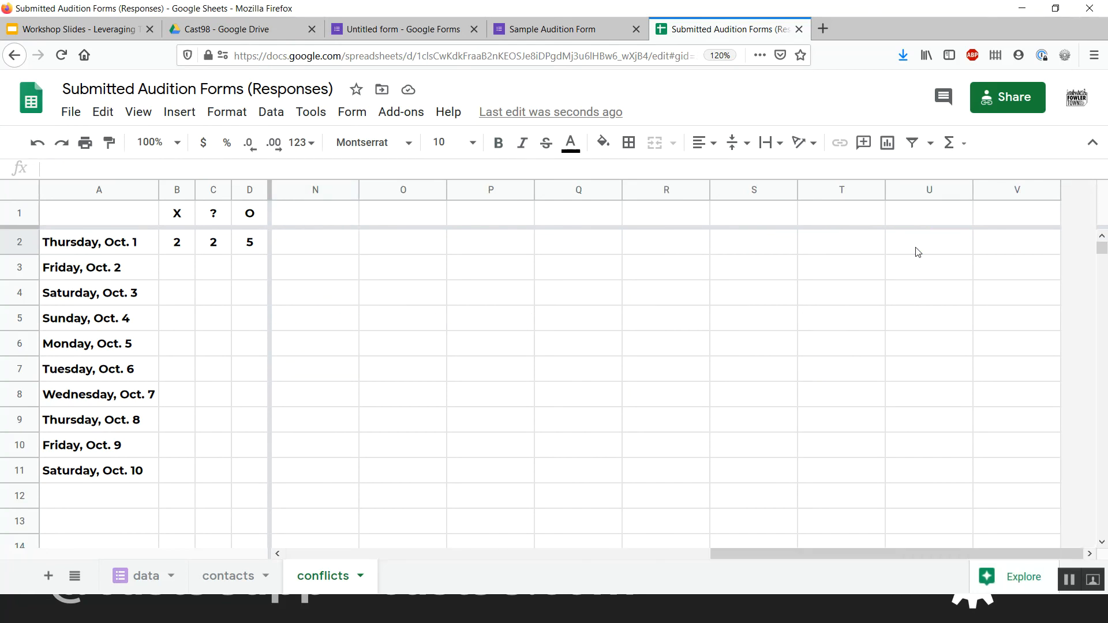
pyautogui.click(1026, 190)
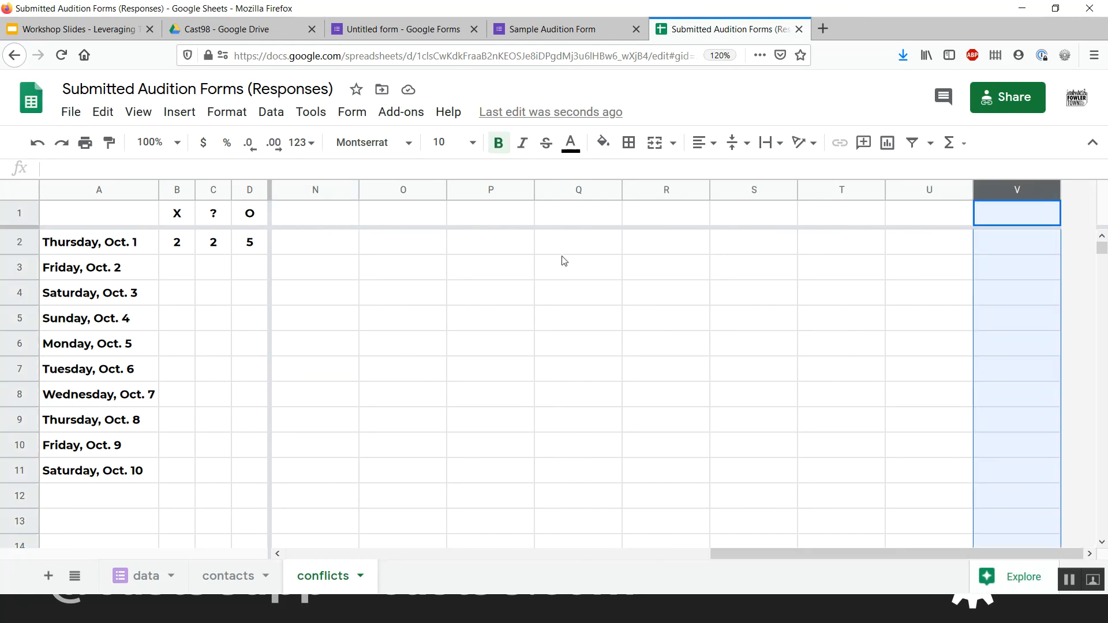
pyautogui.hscroll(-5, 564, 258)
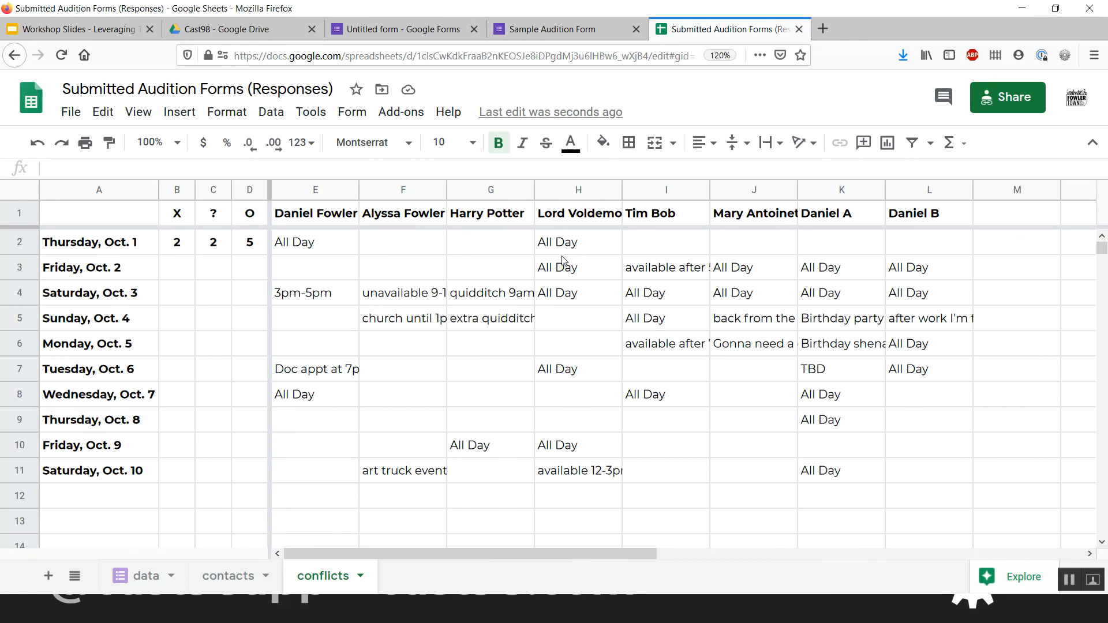
pyautogui.hscroll(5, 1005, 237)
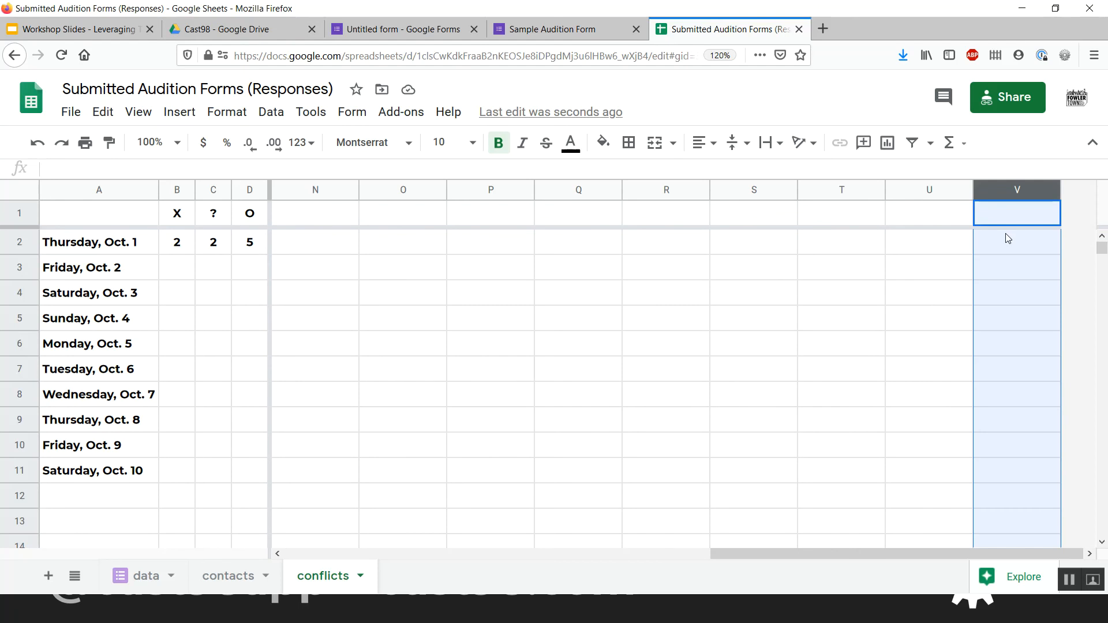
pyautogui.hscroll(-5, 560, 245)
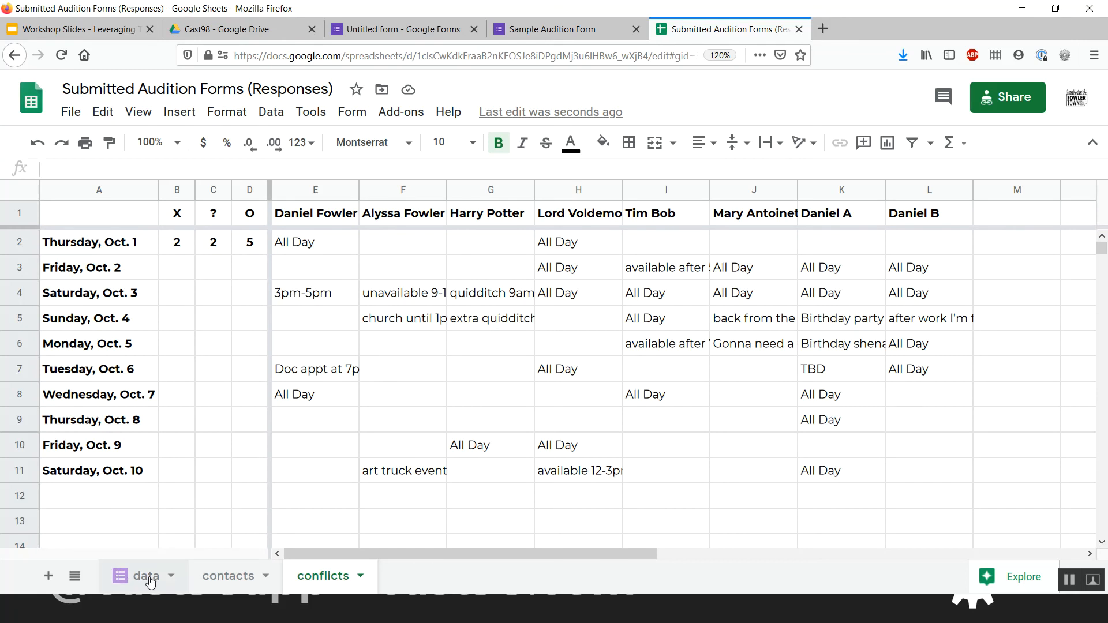
pyautogui.click(330, 247)
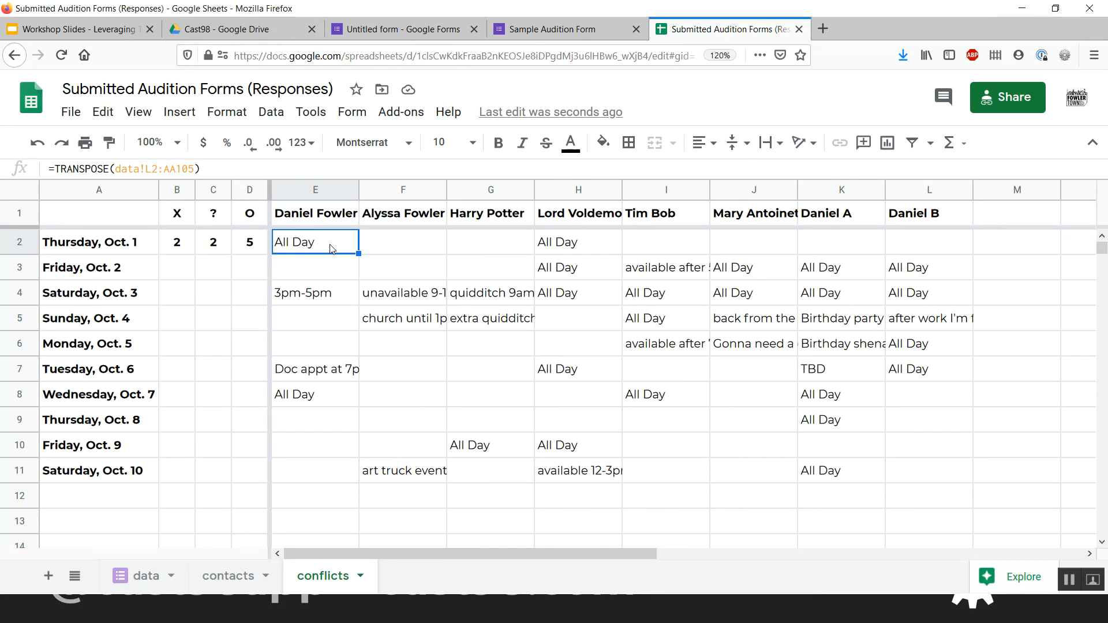
# Check the COUNTIF range and count in D2 against the blank cells under each person for Thursday, Oct. 1
pyautogui.click(260, 247)
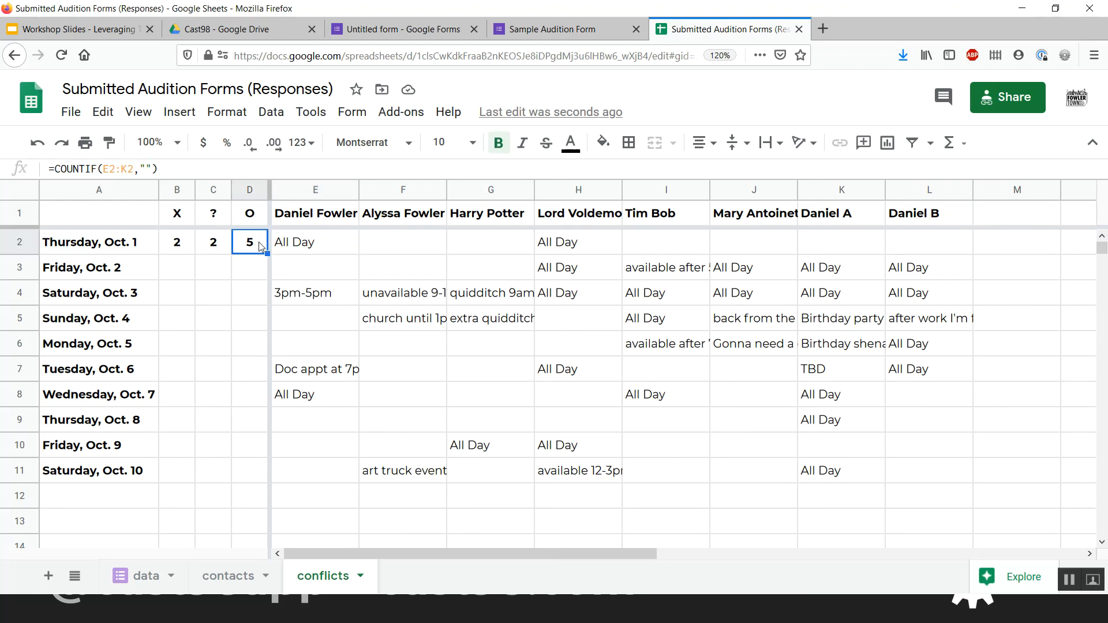
pyautogui.press('Right')
pyautogui.press('Right')
pyautogui.press('Right')
pyautogui.press('Right')
pyautogui.press('Right')
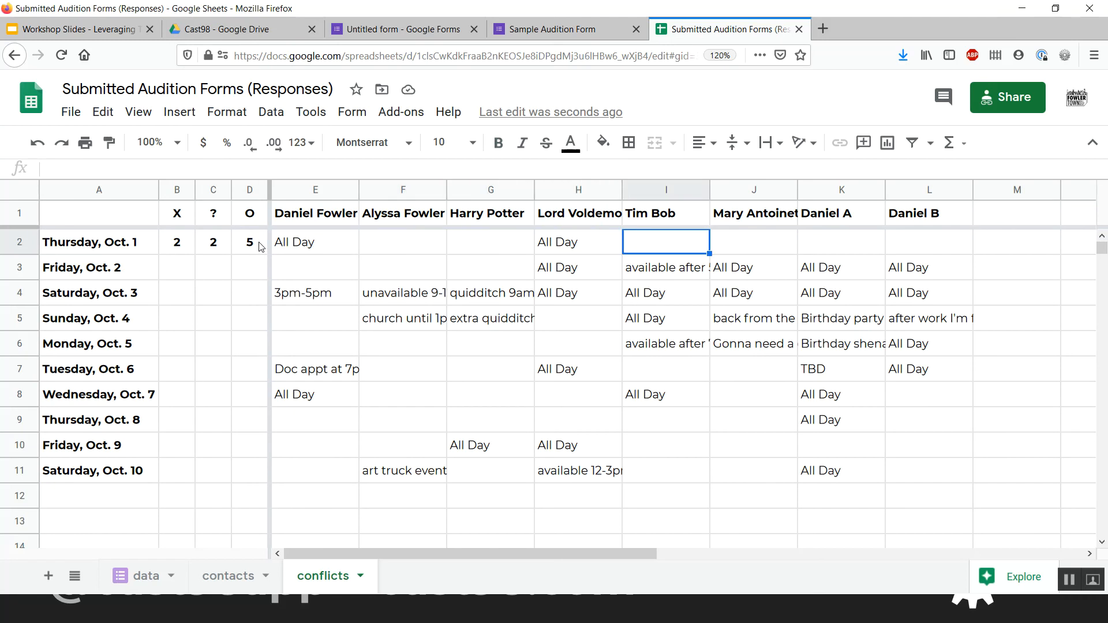
pyautogui.press('Right')
pyautogui.press('Right')
pyautogui.press('Right')
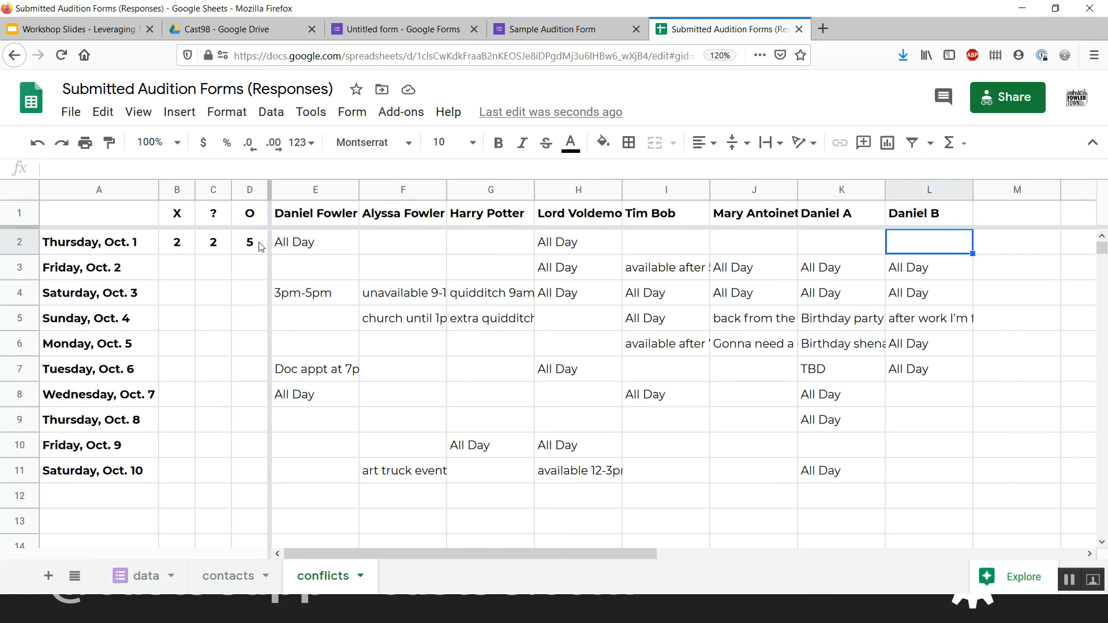
pyautogui.press('Left')
pyautogui.press('Left')
pyautogui.press('Left')
pyautogui.press('Left')
pyautogui.press('Left')
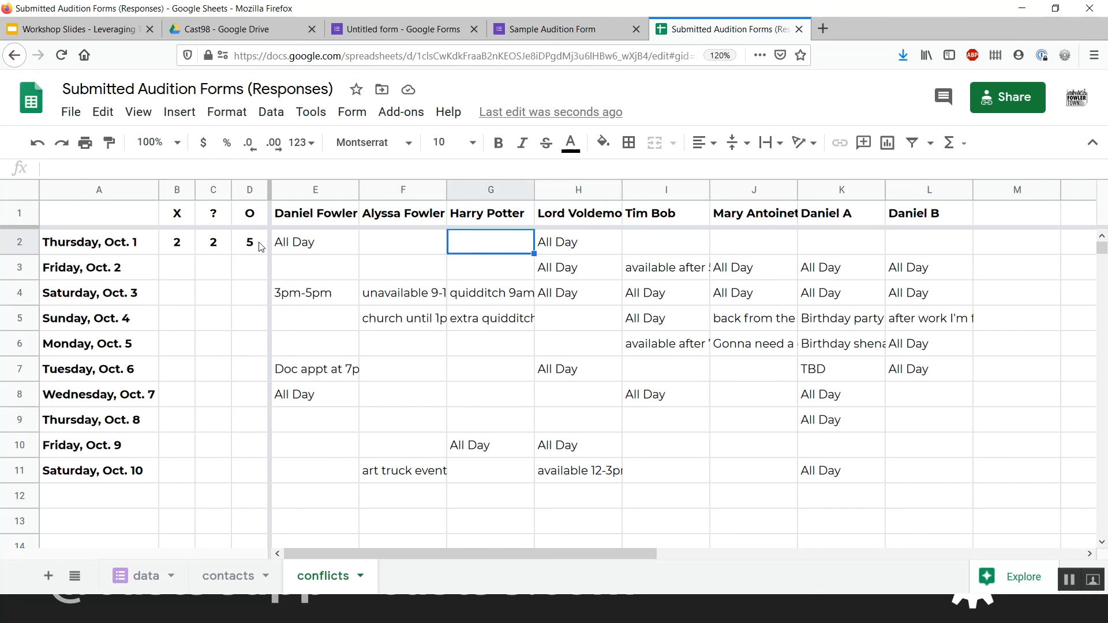
# Extend the range of the All Day COUNTIF formula in B2 to E2:M2
pyautogui.click(907, 193)
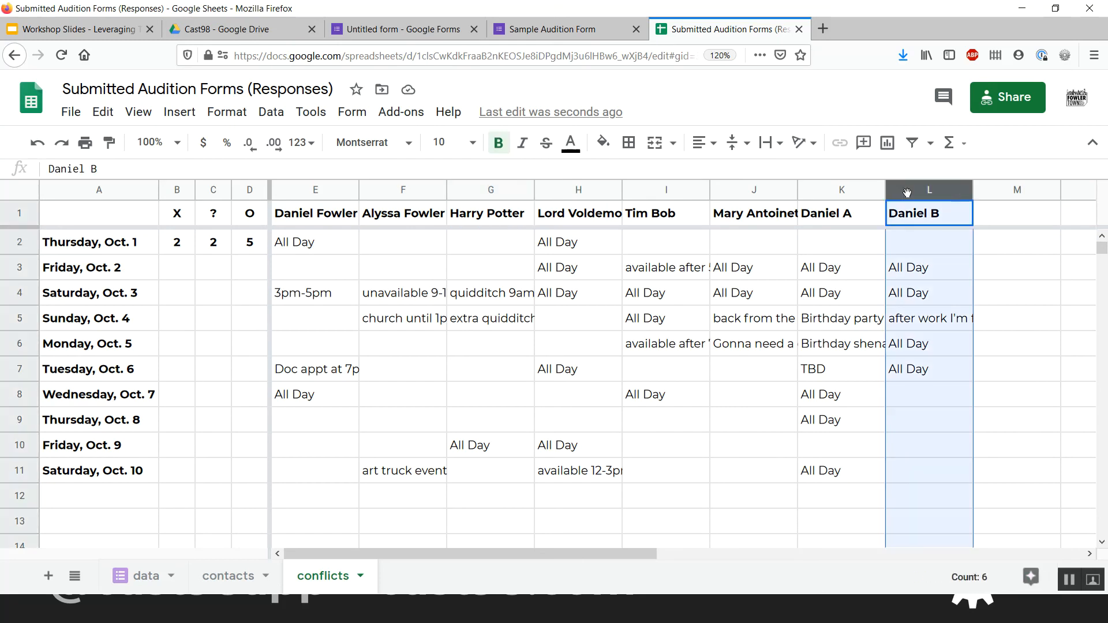
pyautogui.click(859, 241)
pyautogui.click(254, 243)
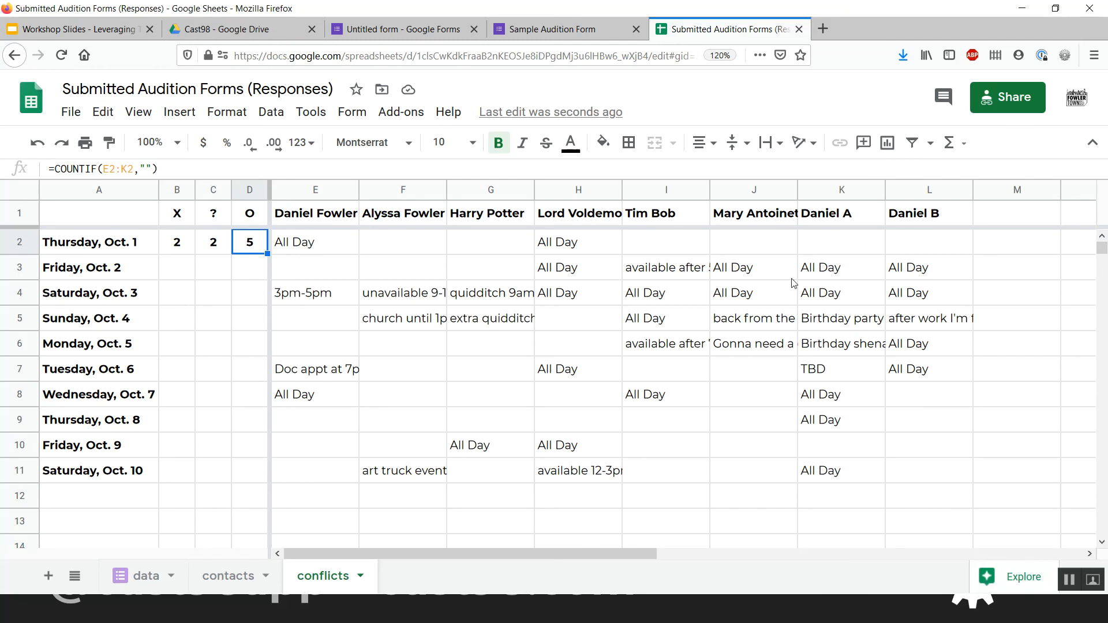
pyautogui.click(956, 242)
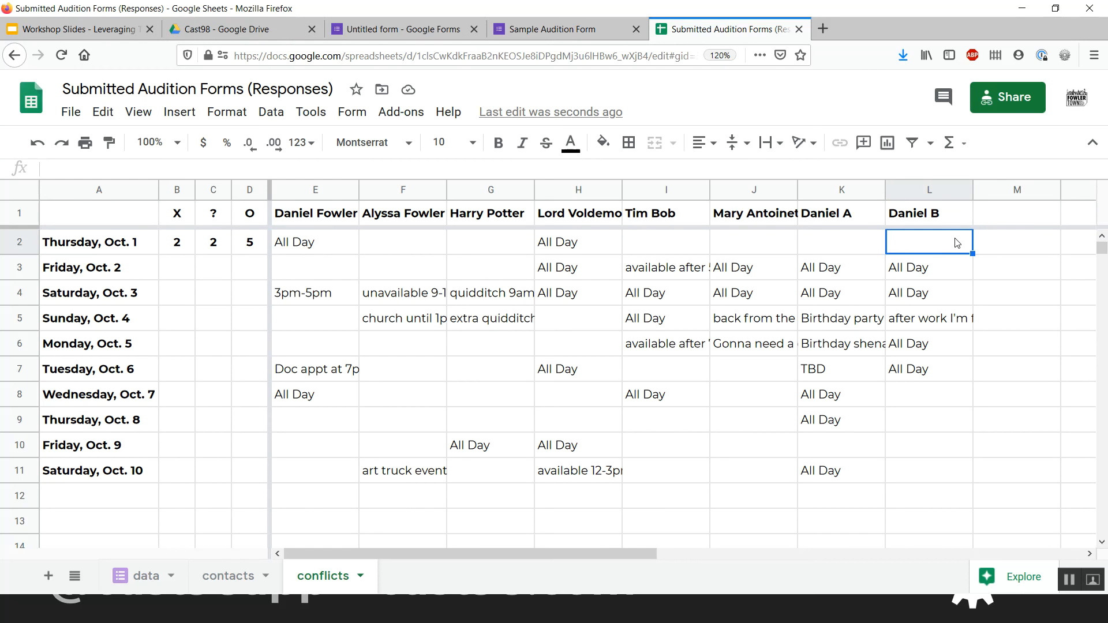
pyautogui.click(213, 247)
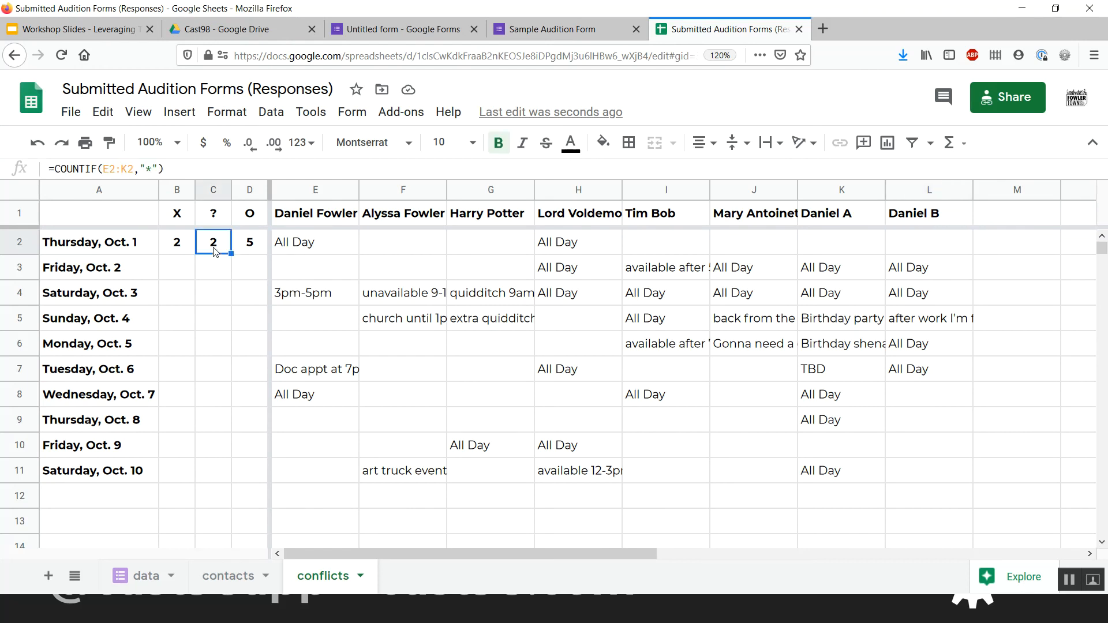
pyautogui.press('Left')
pyautogui.press('Return')
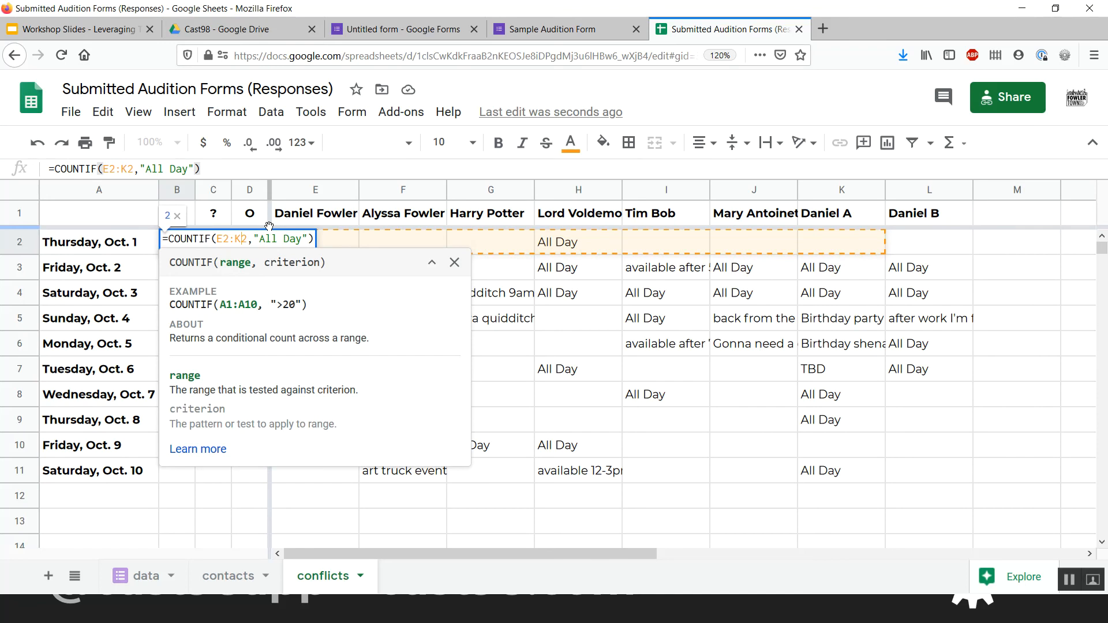
pyautogui.press('BackSpace')
pyautogui.write('AC')
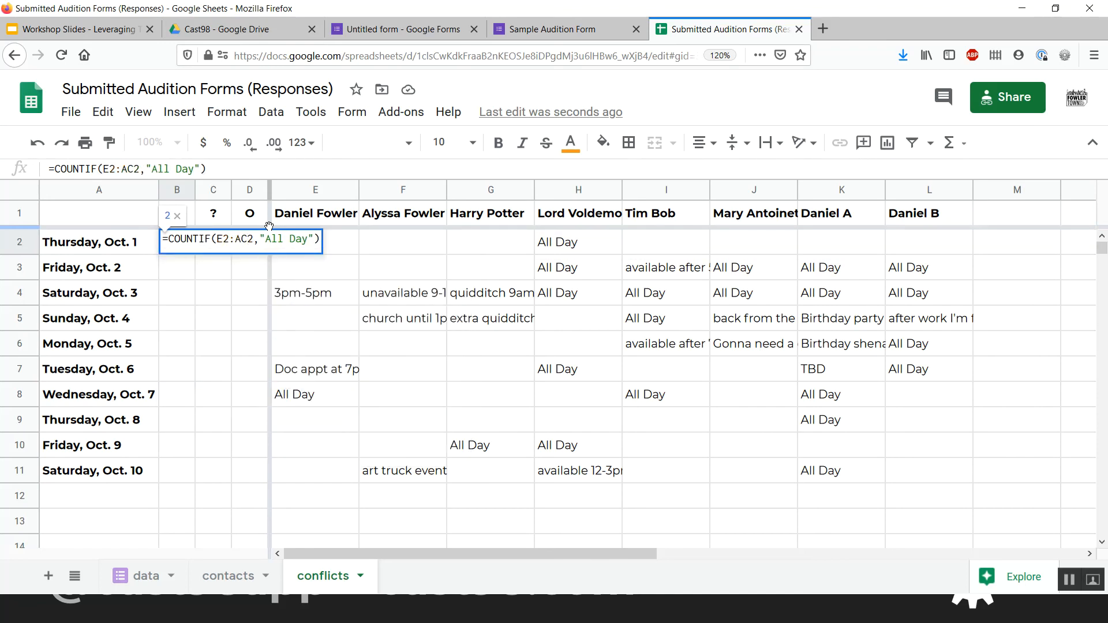
pyautogui.press('BackSpace')
pyautogui.press('BackSpace')
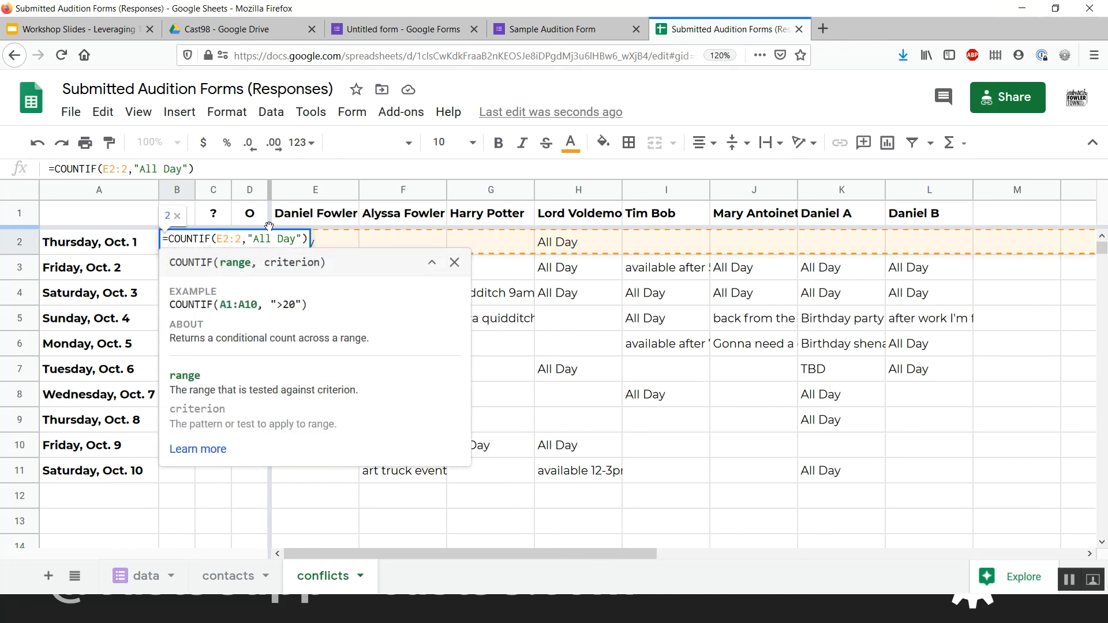
pyautogui.write('M')
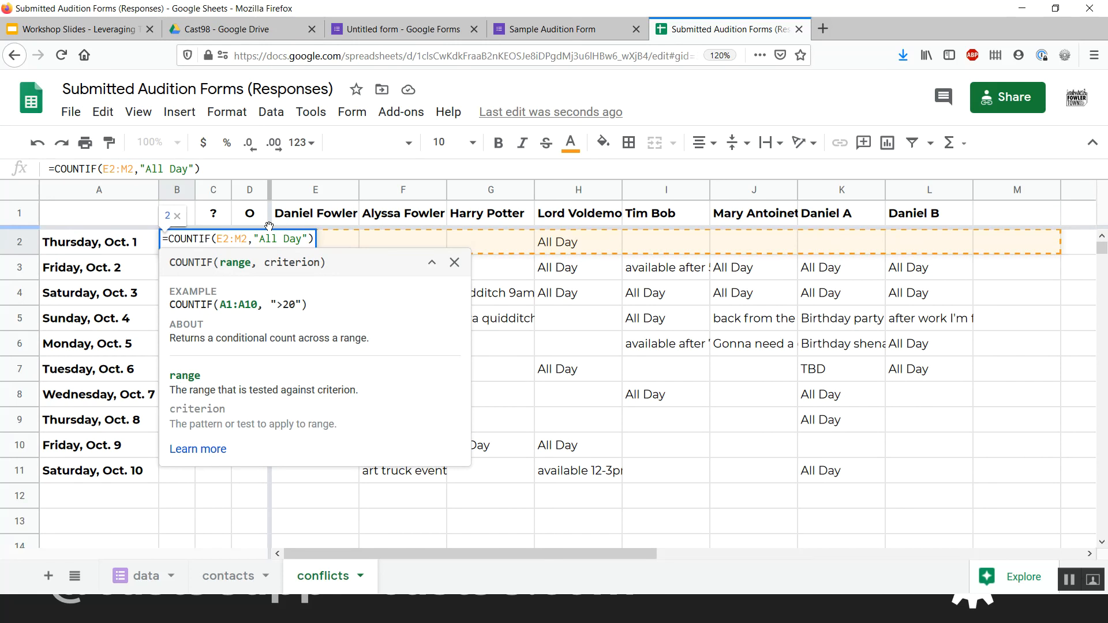
pyautogui.press('Return')
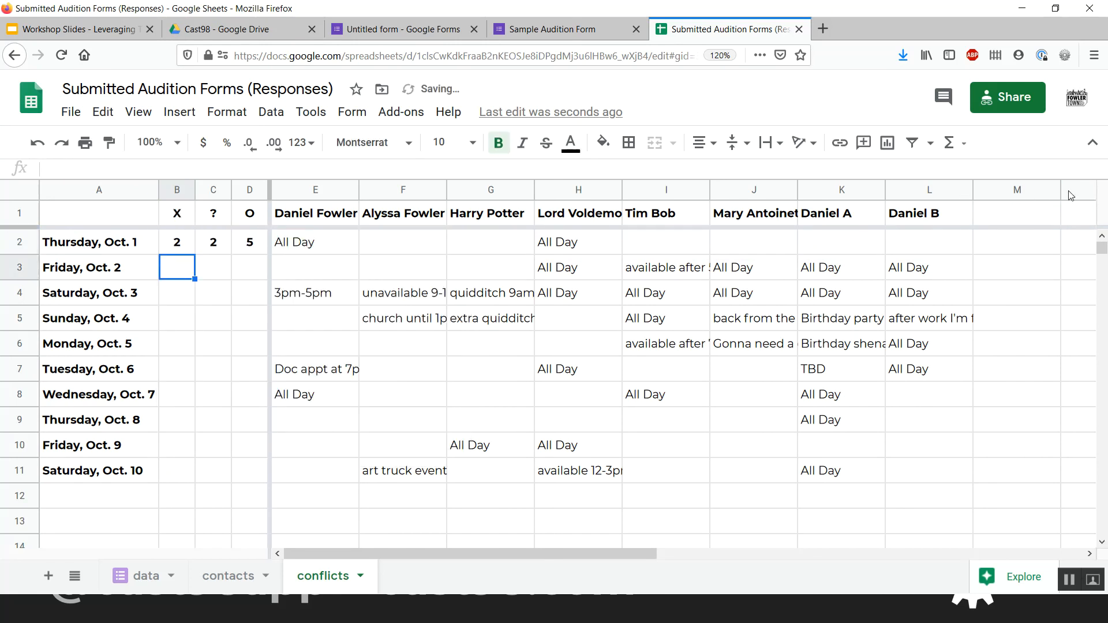
# Delete the empty columns N through V from the conflicts sheet
pyautogui.moveTo(1068, 190); pyautogui.dragTo(1009, 190)
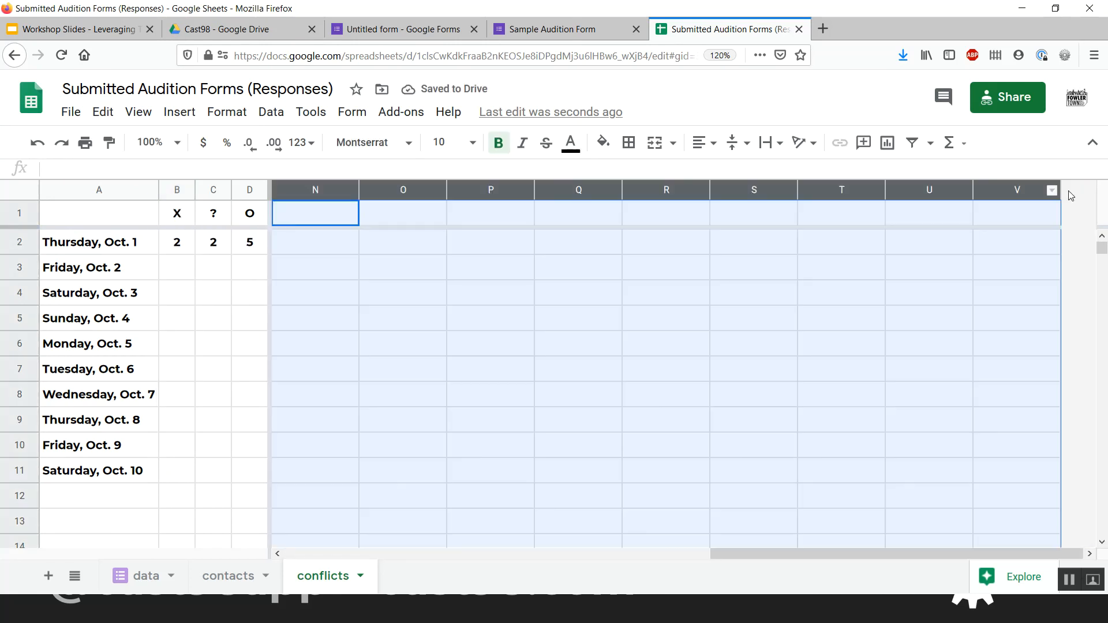
pyautogui.rightClick(1009, 190)
pyautogui.click(1056, 338)
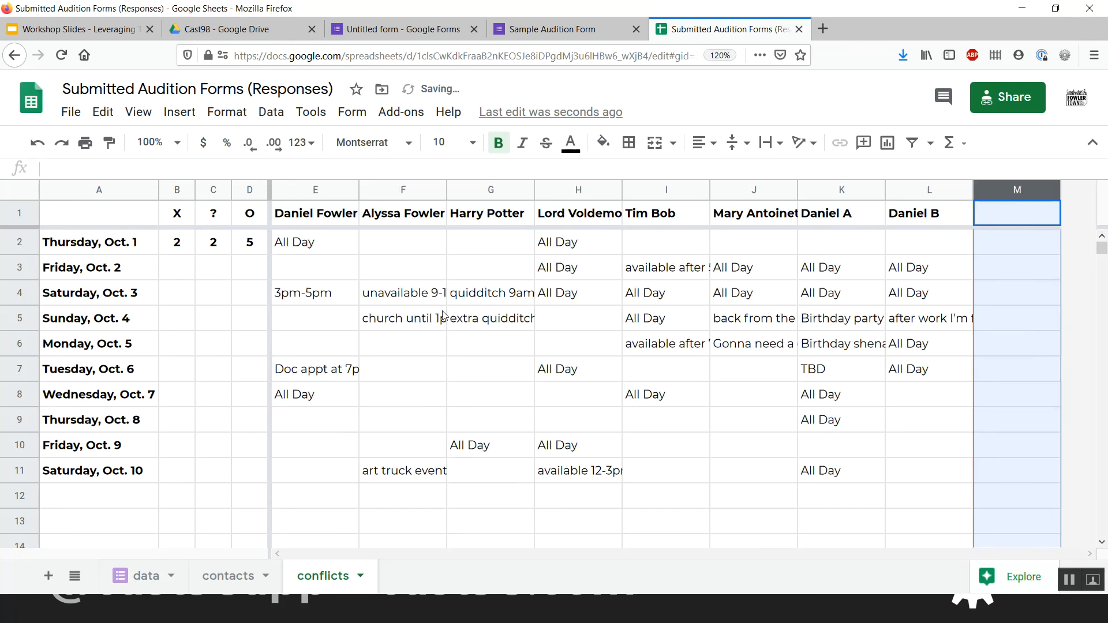
pyautogui.click(443, 327)
# Extend the range of the "*" COUNTIF formula in C2 to E2:M2
pyautogui.click(215, 248)
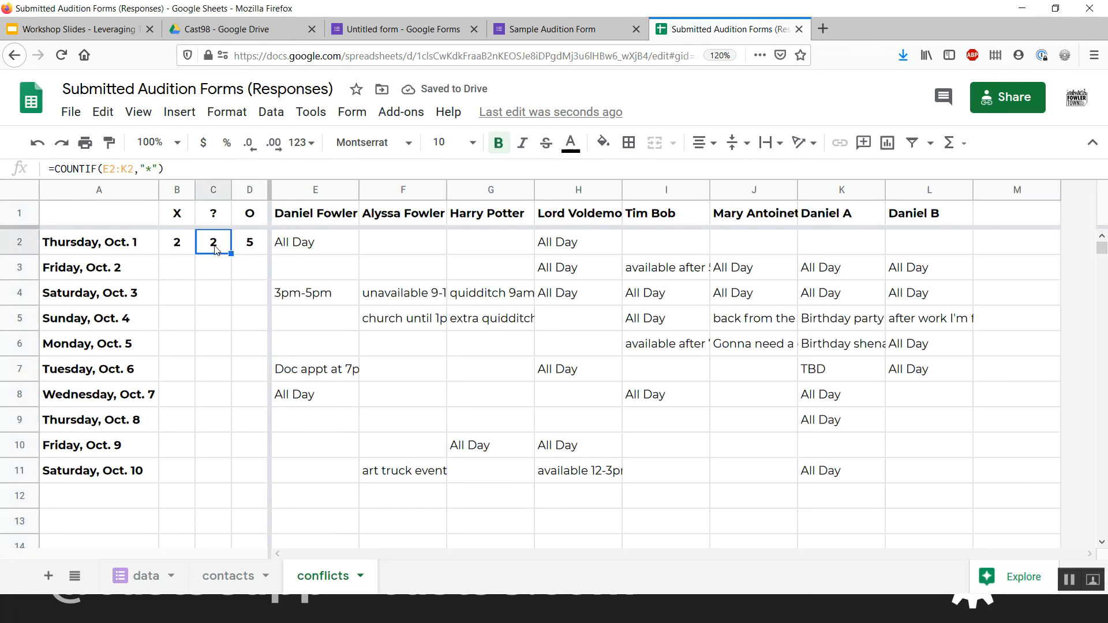
pyautogui.doubleClick(215, 249)
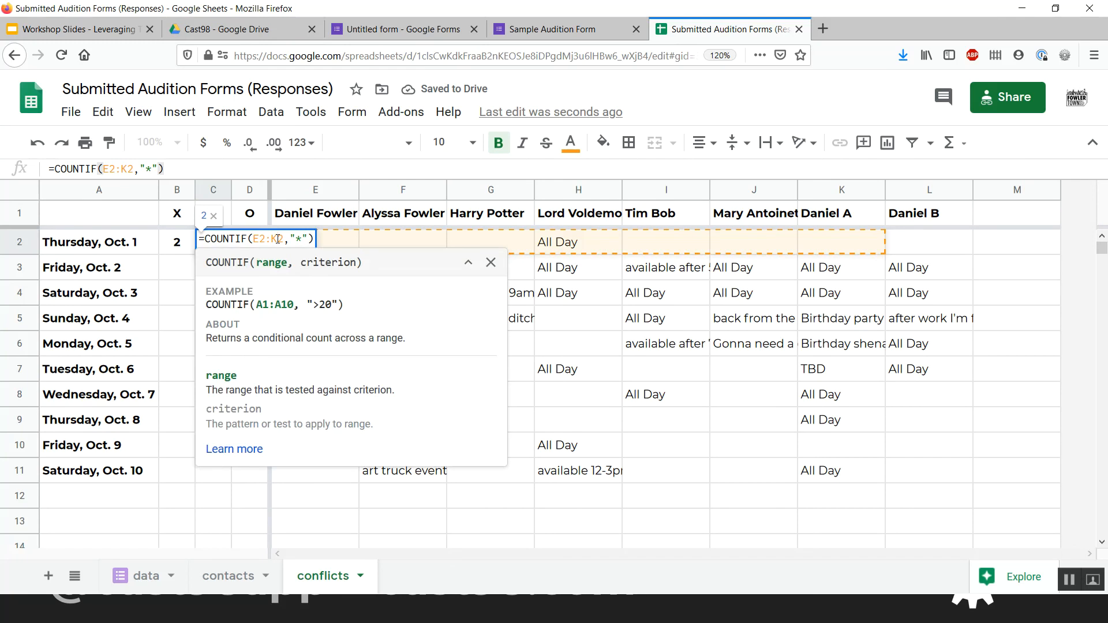
pyautogui.press('BackSpace')
pyautogui.write('M')
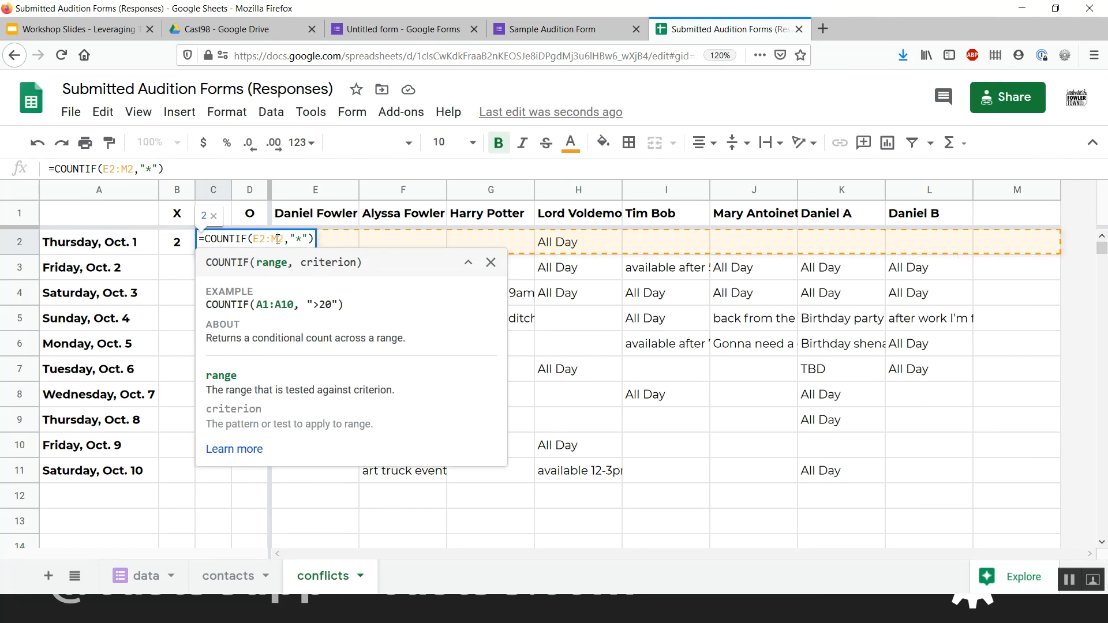
pyautogui.press('Tab')
# Extend the range of the blank-counting COUNTIF formula in D2 to E2:M2 and check the formulas in C2 and D2
pyautogui.press('Return')
pyautogui.click(315, 242)
pyautogui.press('BackSpace')
pyautogui.write('M')
pyautogui.press('Return')
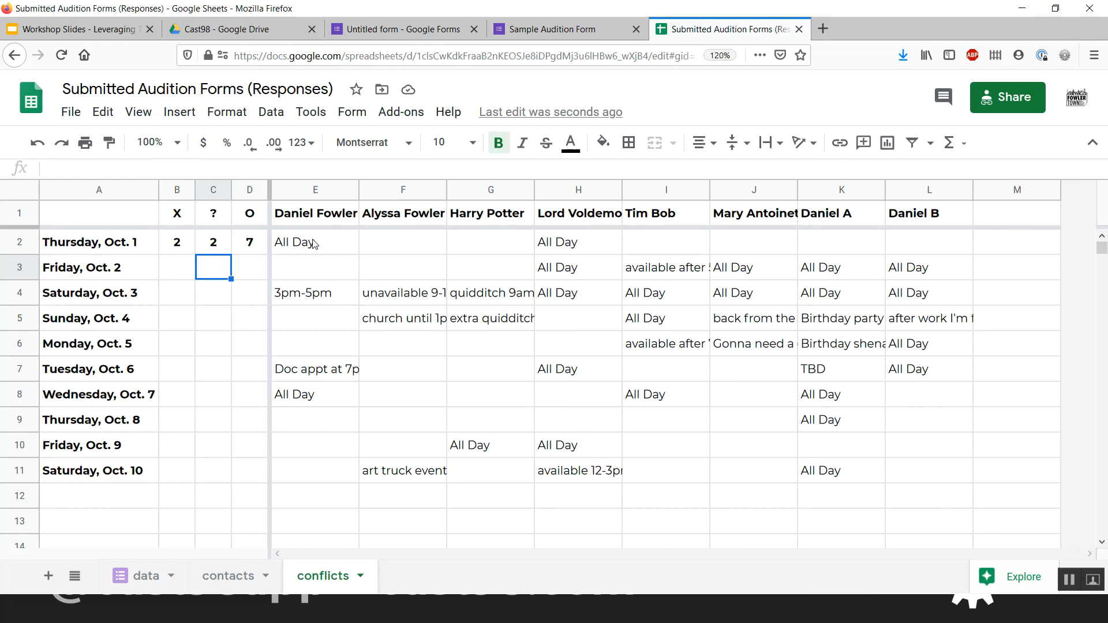
pyautogui.press('Up')
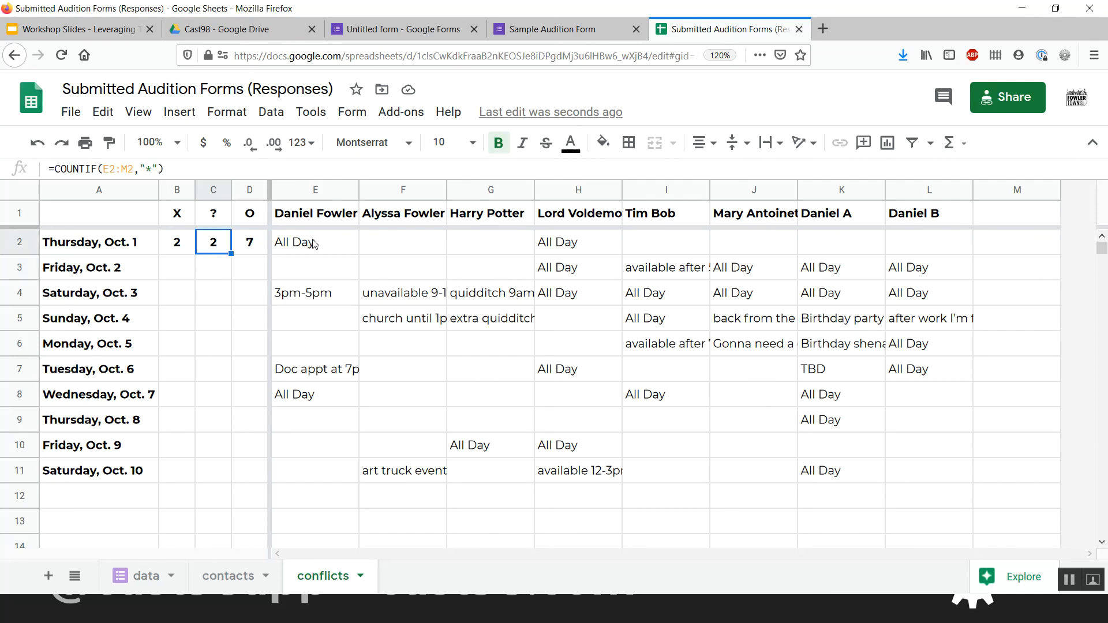
pyautogui.press('Right')
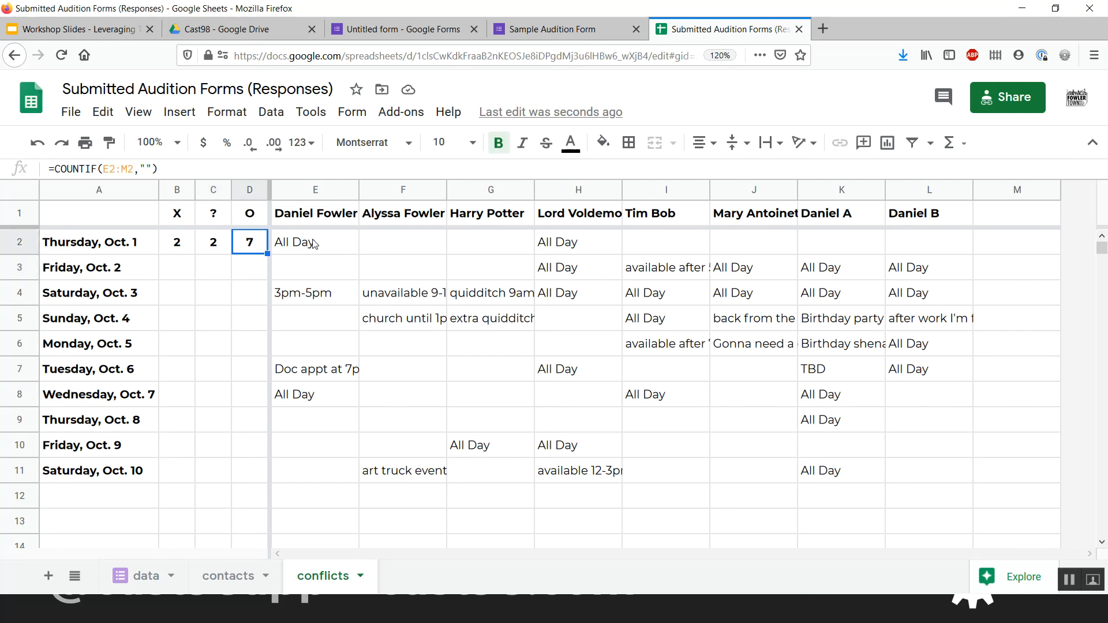
# Delete the empty column M and check the COUNTIF ranges in B2, C2 and D2
pyautogui.click(995, 193)
pyautogui.rightClick(995, 192)
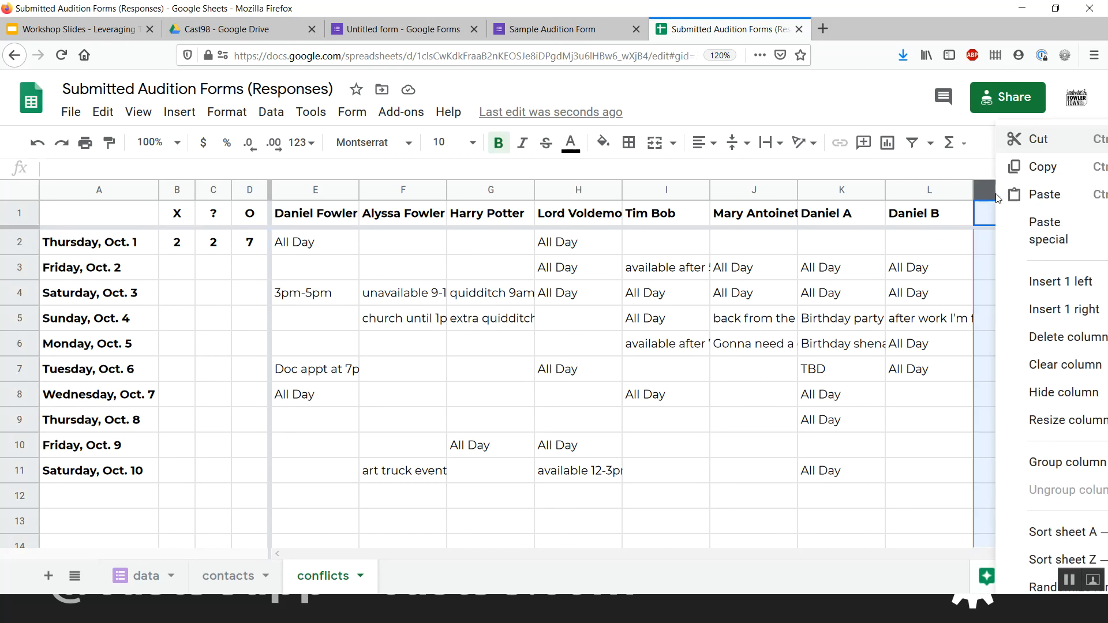
pyautogui.click(1038, 336)
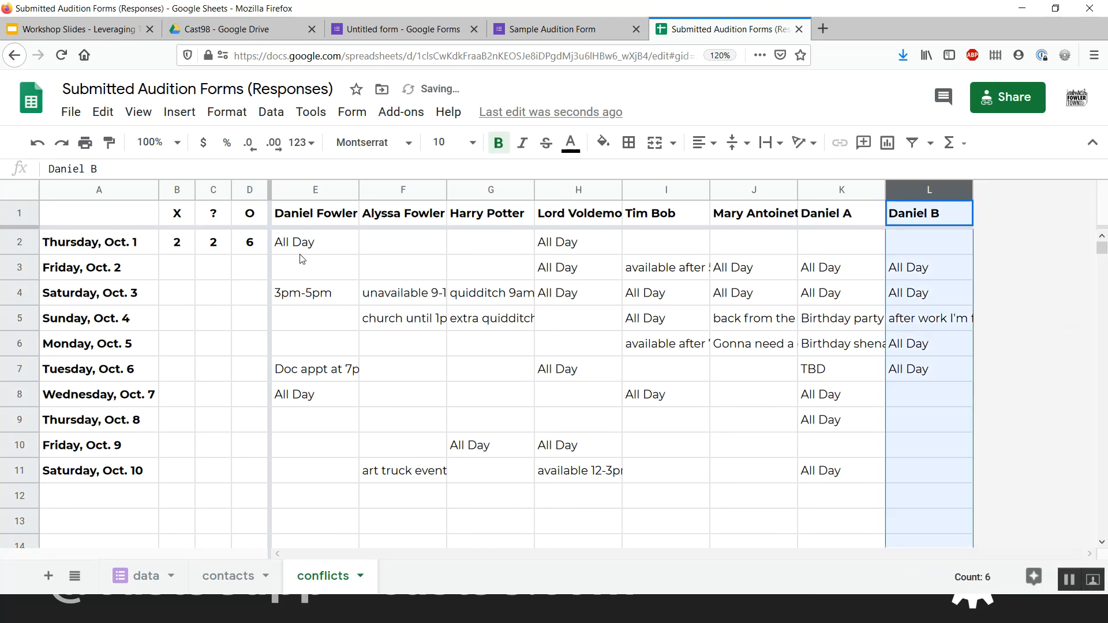
pyautogui.click(247, 246)
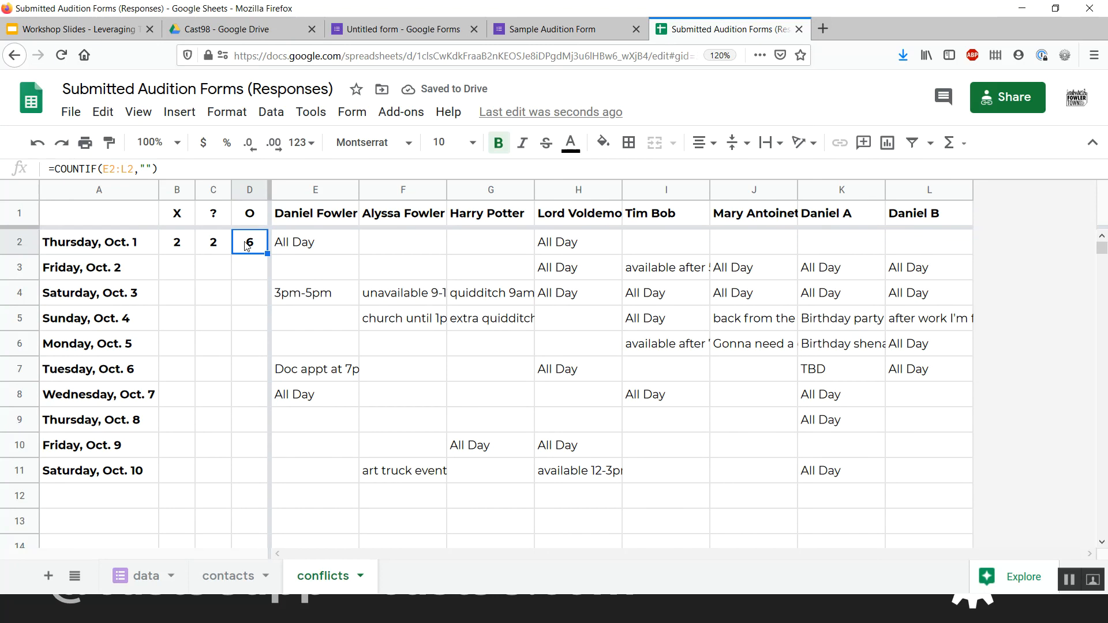
pyautogui.press('Left')
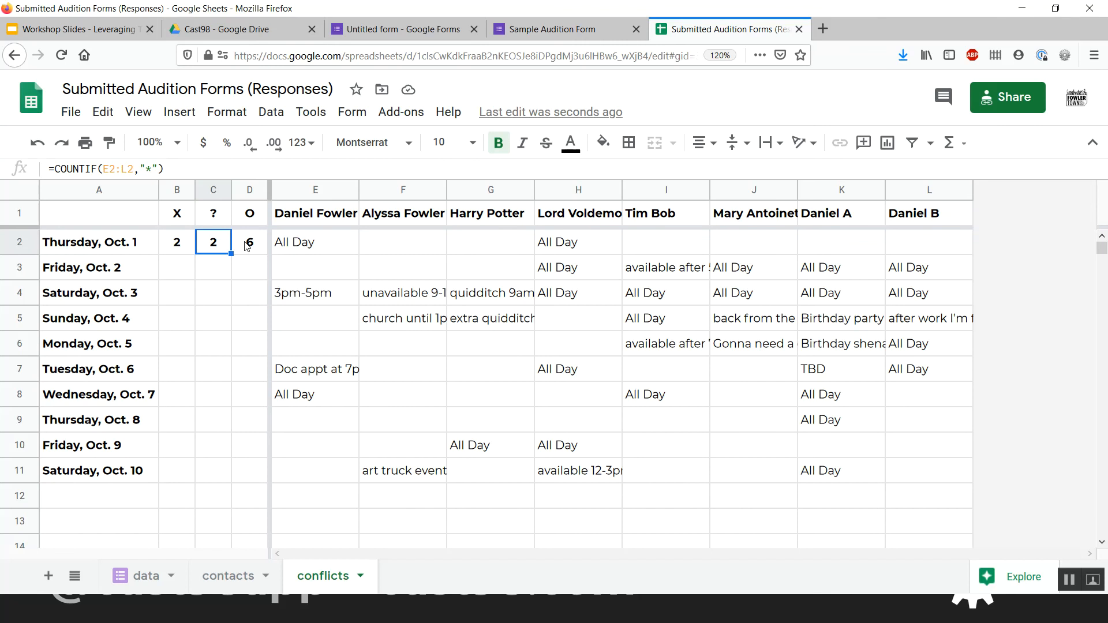
pyautogui.press('Left')
pyautogui.press('Right')
# Subtract the all-day count from the ? count in C2, making the formula =COUNTIF(E2:L2,"*")-B2
pyautogui.doubleClick(221, 243)
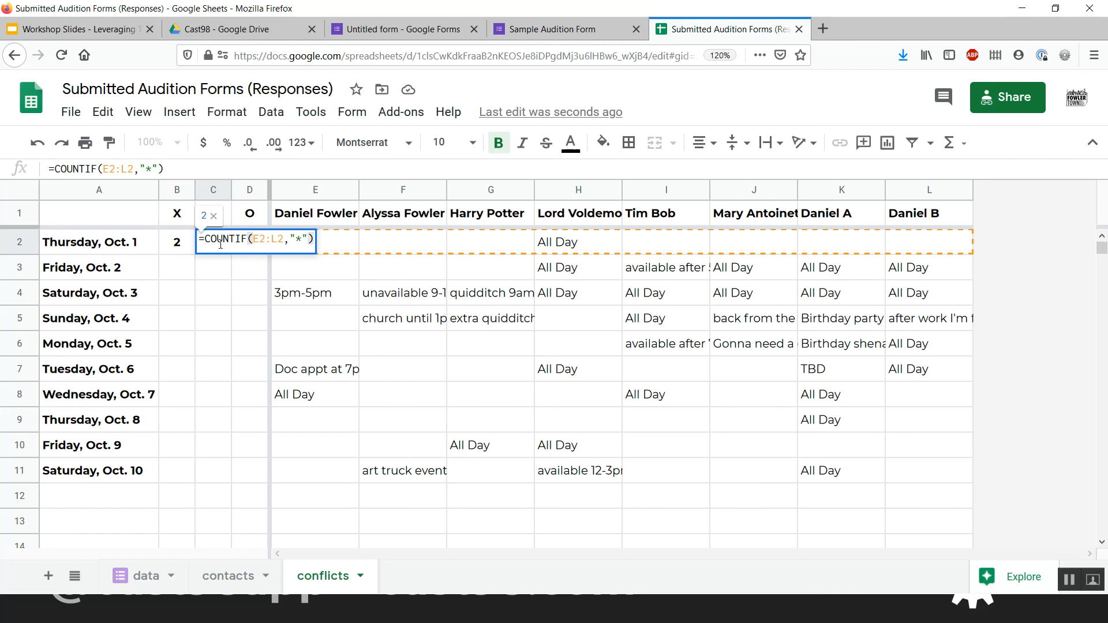
pyautogui.write('-')
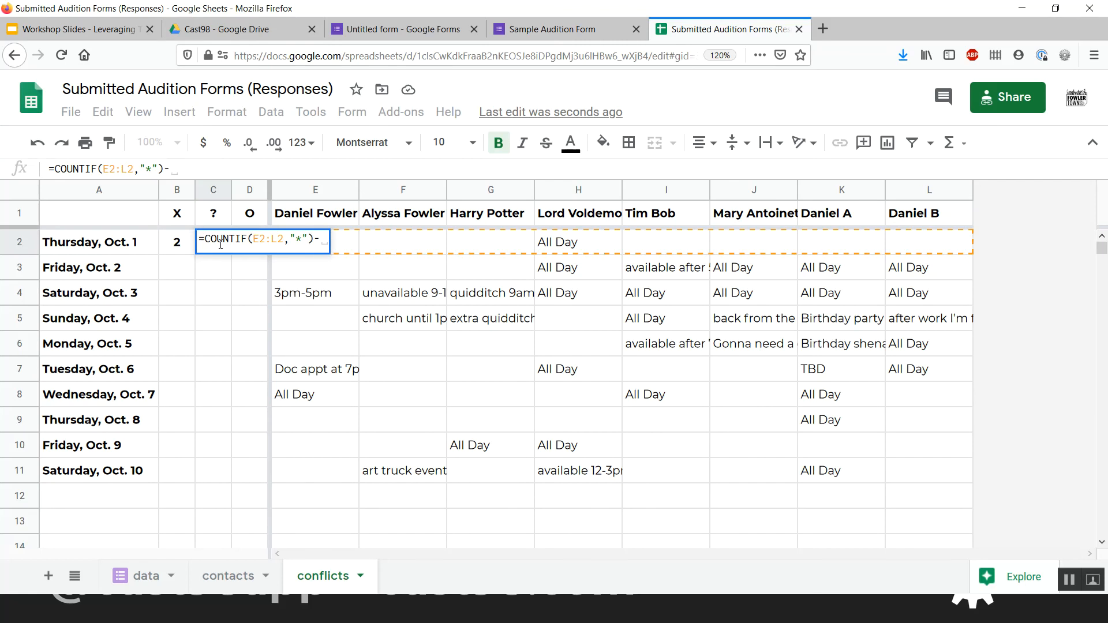
pyautogui.write('B2')
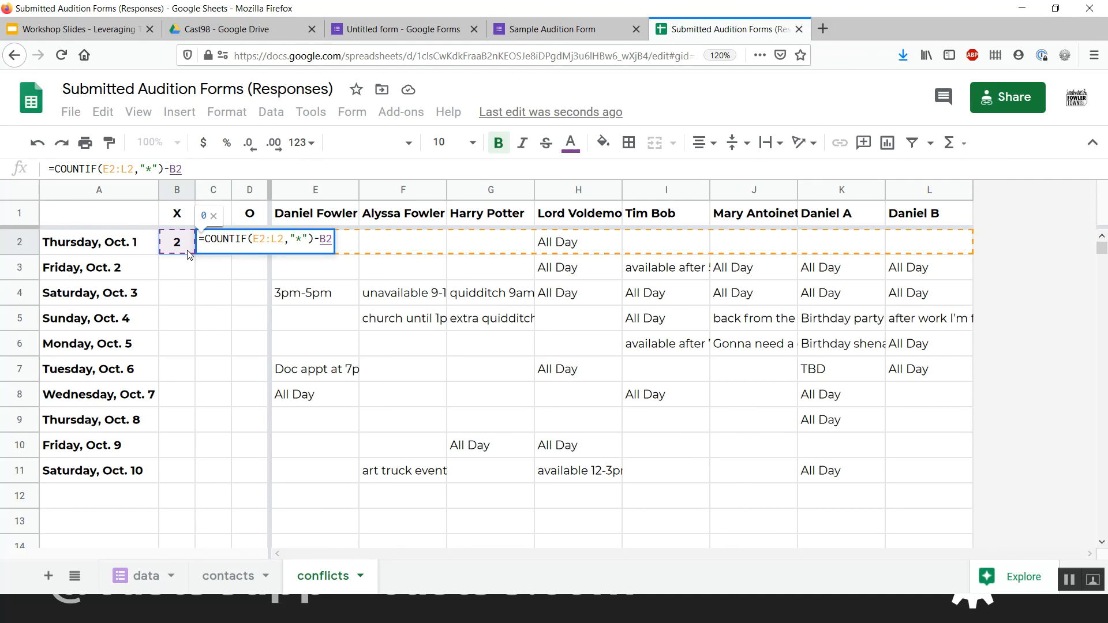
pyautogui.press('Return')
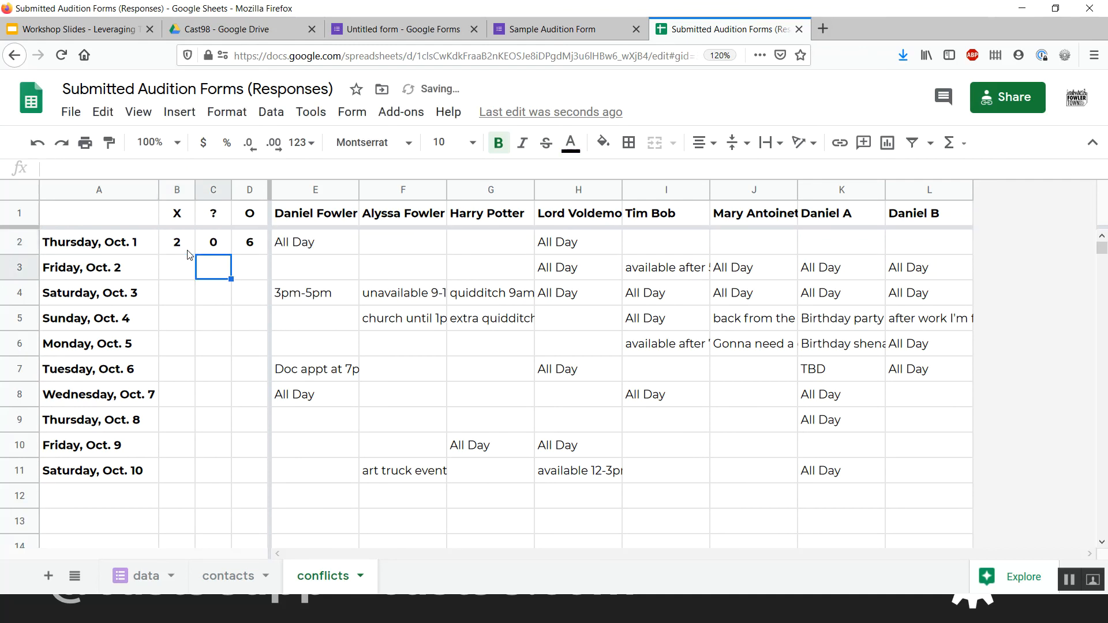
pyautogui.press('Up')
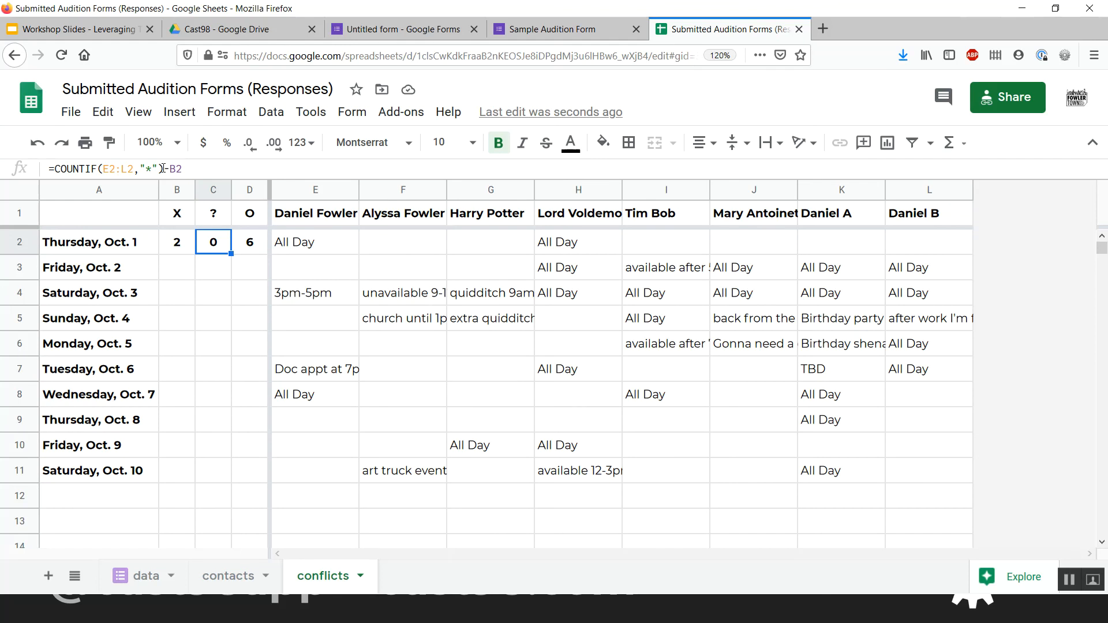
# Check the formulas in B2 and C2 against the All Day entries and the dates in the conflicts sheet
pyautogui.click(184, 247)
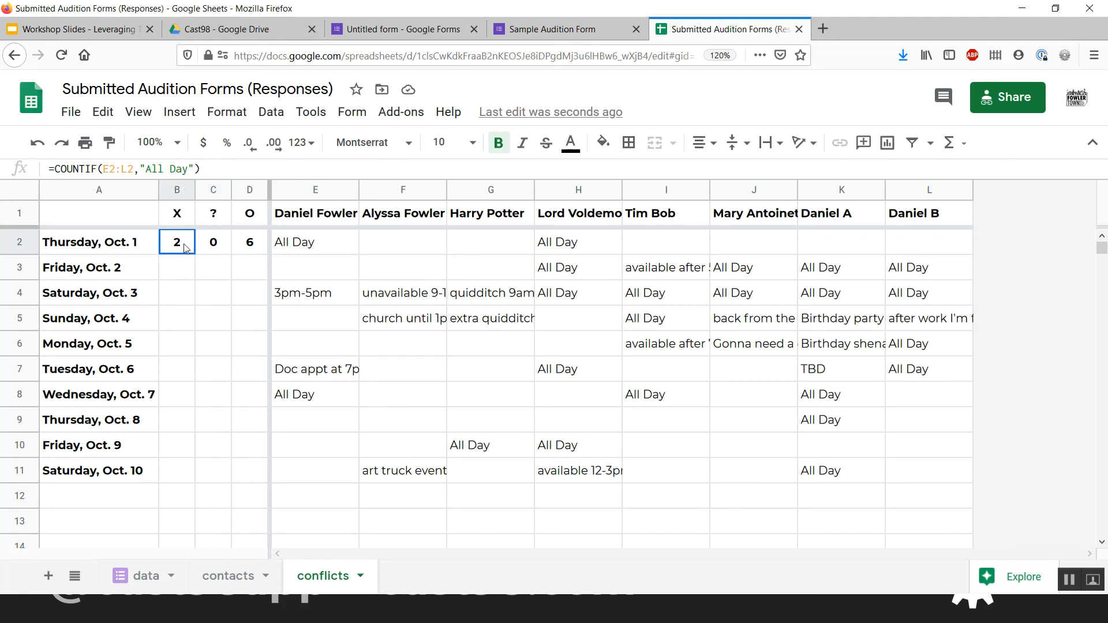
pyautogui.click(210, 247)
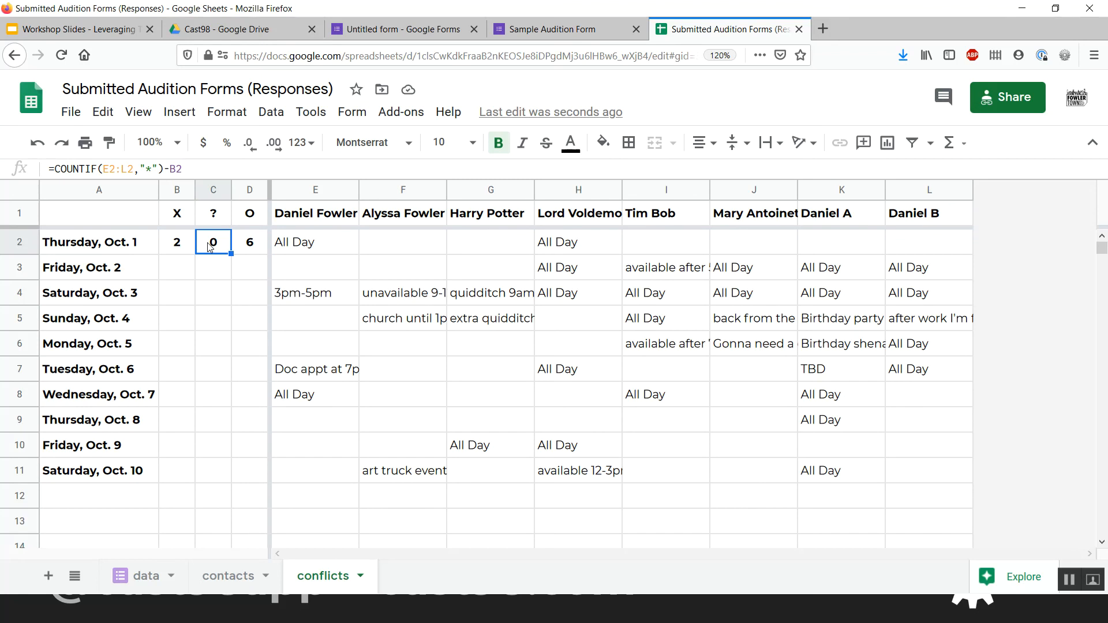
pyautogui.click(606, 267)
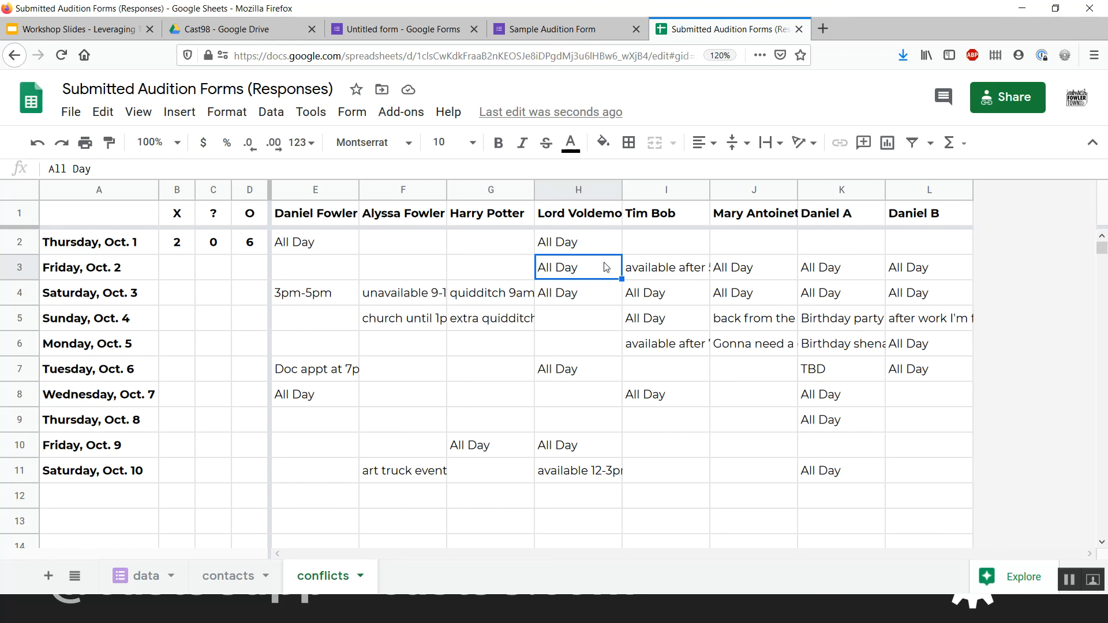
pyautogui.click(214, 249)
pyautogui.press('Left')
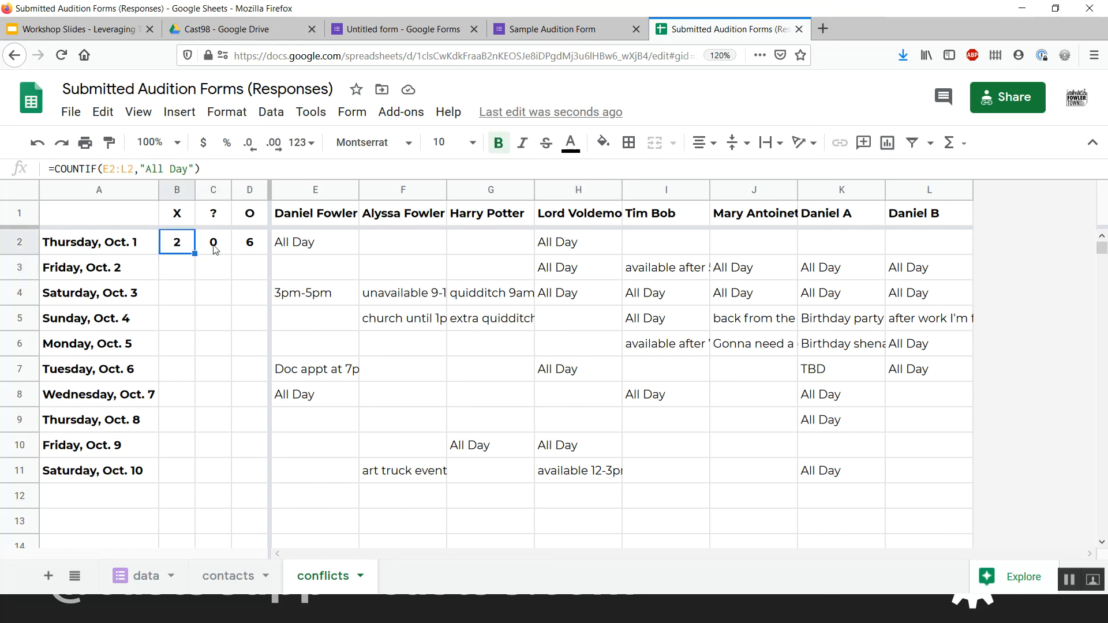
pyautogui.hotkey('shift', 'Right')
pyautogui.hotkey('shift', 'Right')
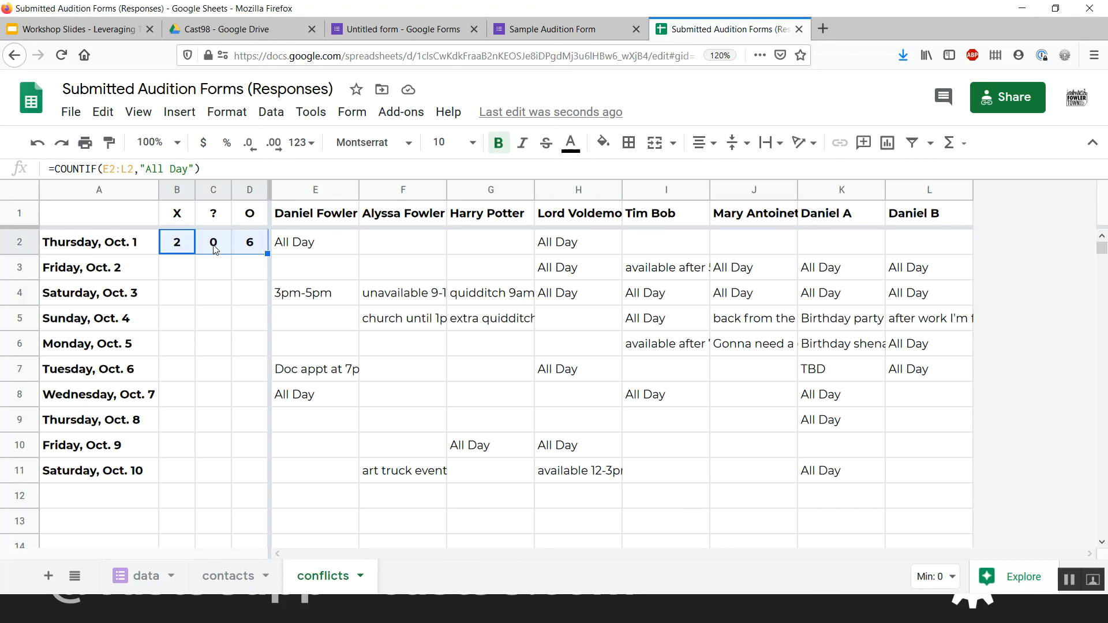
pyautogui.click(131, 255)
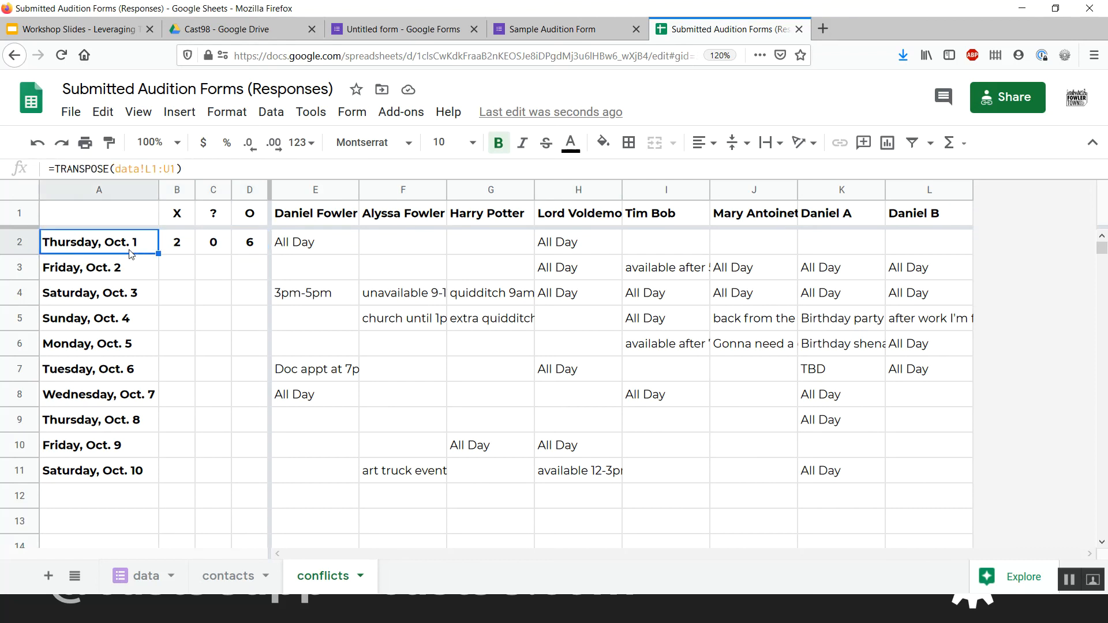
# Copy the X, ? and O formulas in B2:D2 down through row 11, Saturday, Oct. 10
pyautogui.press('Right')
pyautogui.hotkey('shift', 'Right')
pyautogui.hotkey('shift', 'Right')
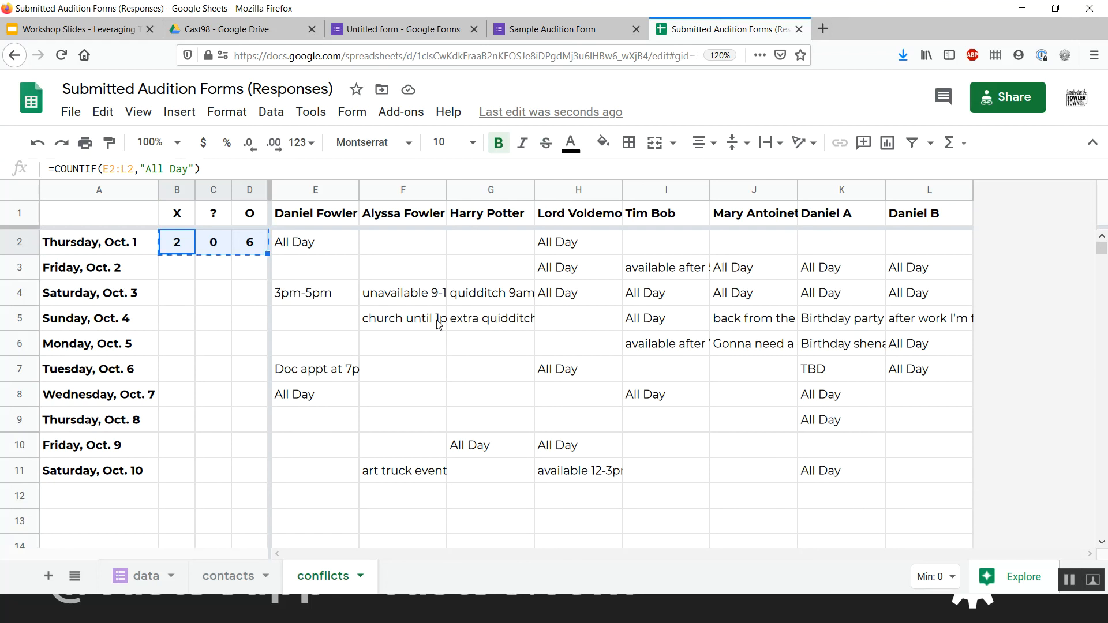
pyautogui.hotkey('shift', 'Down')
pyautogui.hotkey('shift', 'Down')
pyautogui.hotkey('shift', 'Down')
pyautogui.hotkey('shift', 'Down')
pyautogui.hotkey('shift', 'Down')
pyautogui.hotkey('shift', 'Down')
pyautogui.hotkey('shift', 'Down')
pyautogui.hotkey('shift', 'Down')
pyautogui.hotkey('shift', 'Down')
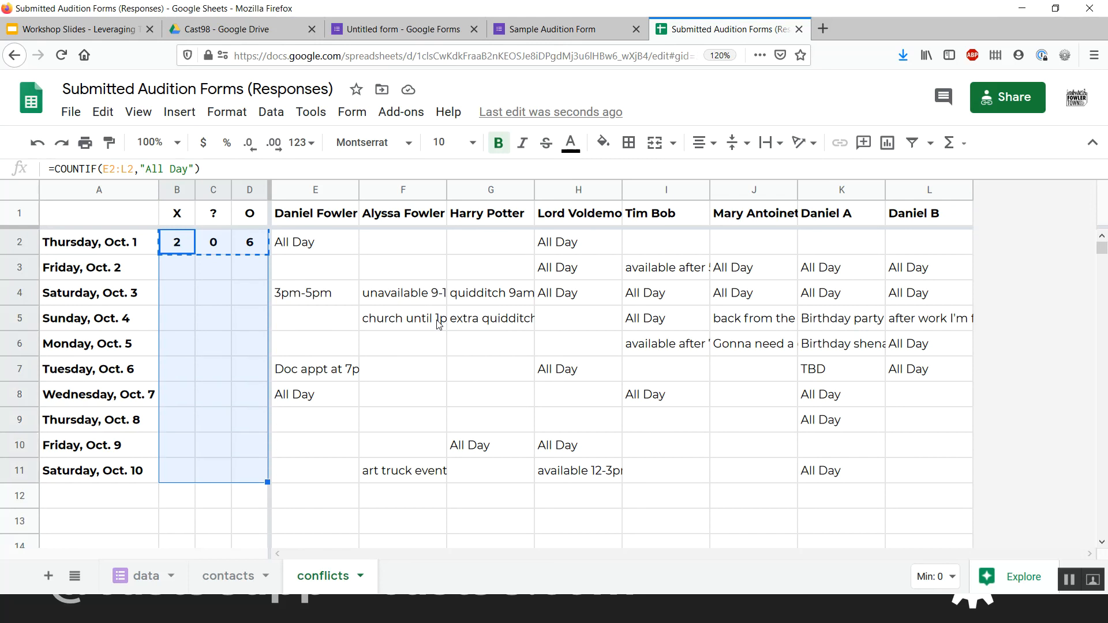
pyautogui.hotkey('ctrl', 'v')
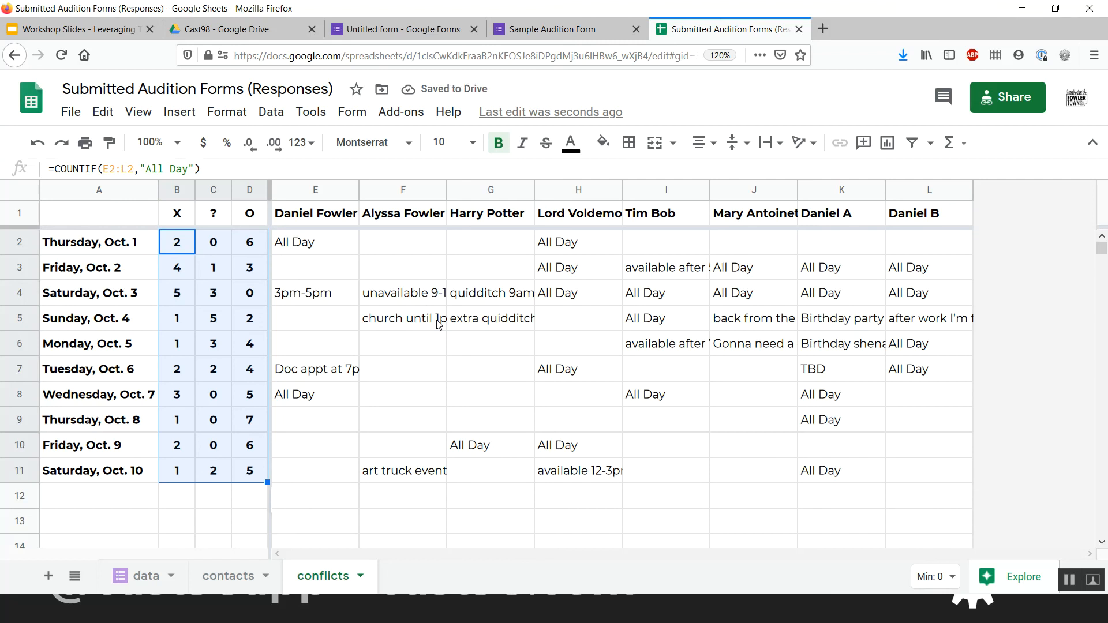
# Check the X, ? and O formulas in the Friday, Oct. 2 row
pyautogui.press('Down')
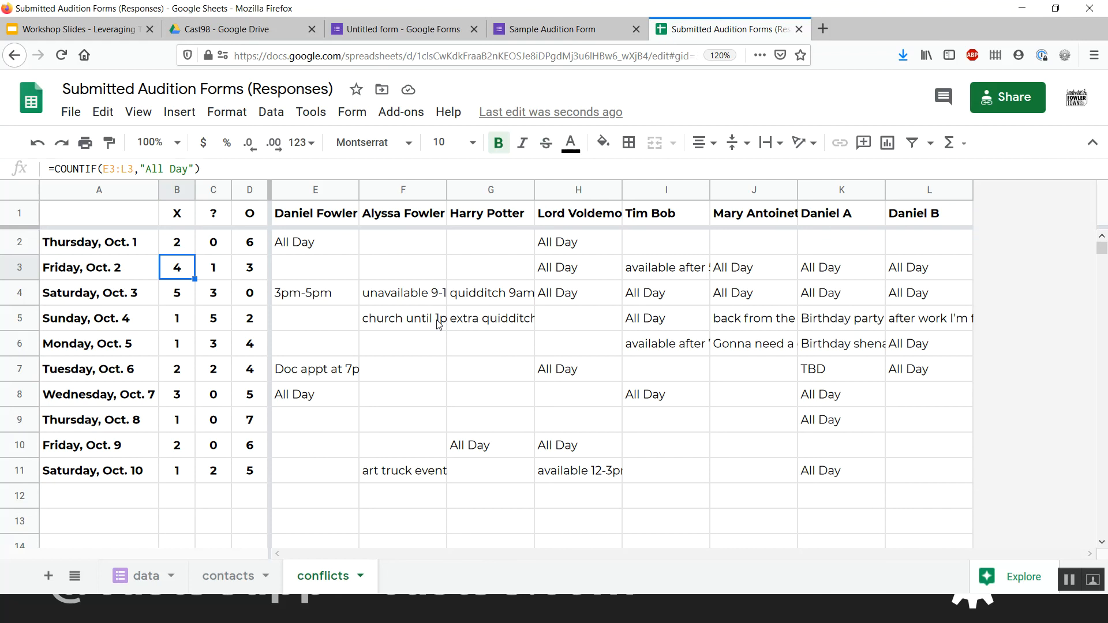
pyautogui.press('Right')
pyautogui.press('Right')
pyautogui.press('Right')
pyautogui.press('Left')
pyautogui.press('Left')
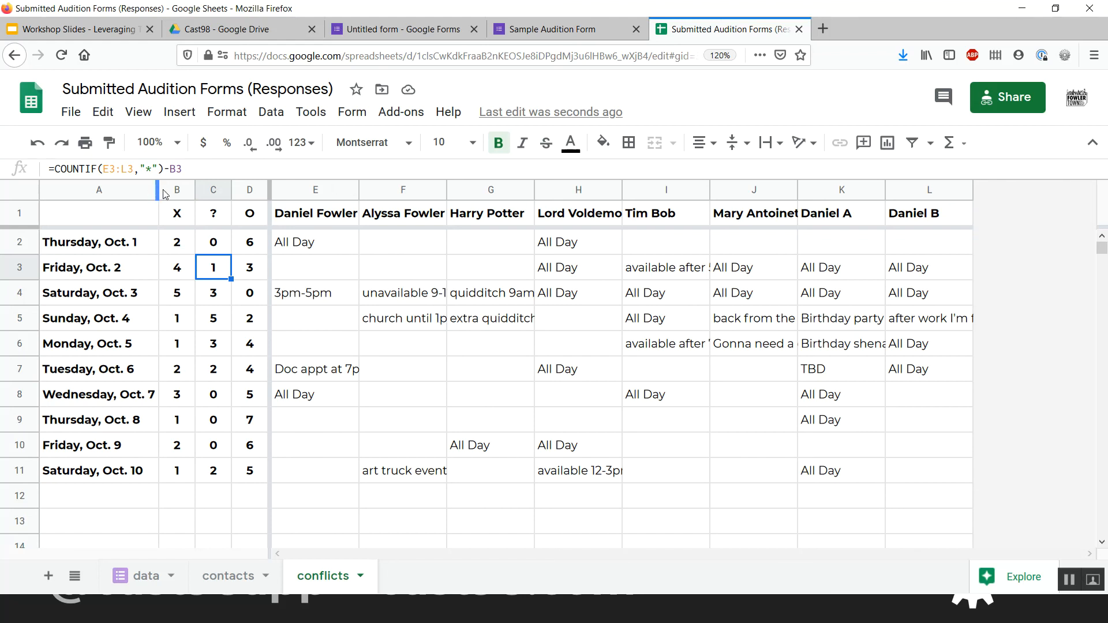
# Start a conditional formatting rule on columns B and C with the condition Is equal to
pyautogui.moveTo(167, 194); pyautogui.dragTo(210, 190)
pyautogui.rightClick(211, 191)
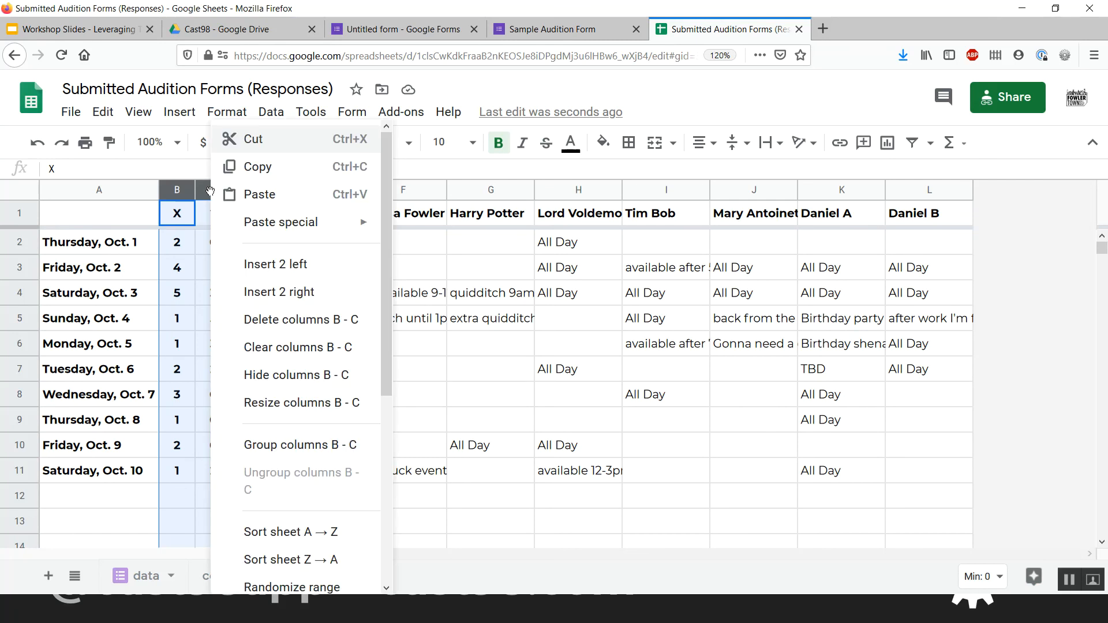
pyautogui.scroll(-5, 284, 386)
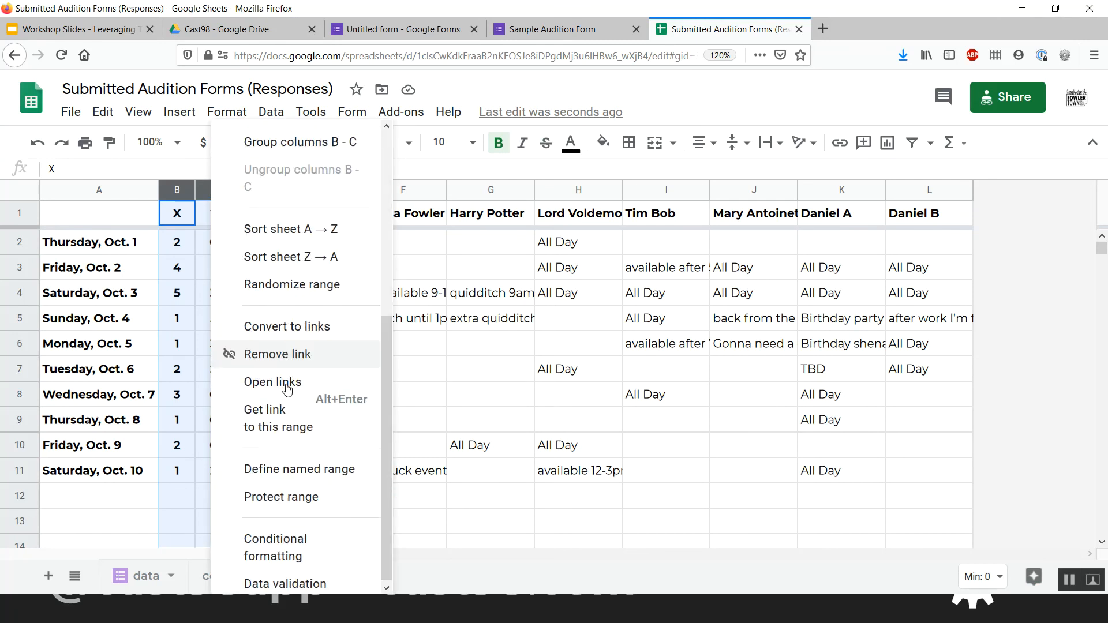
pyautogui.click(297, 552)
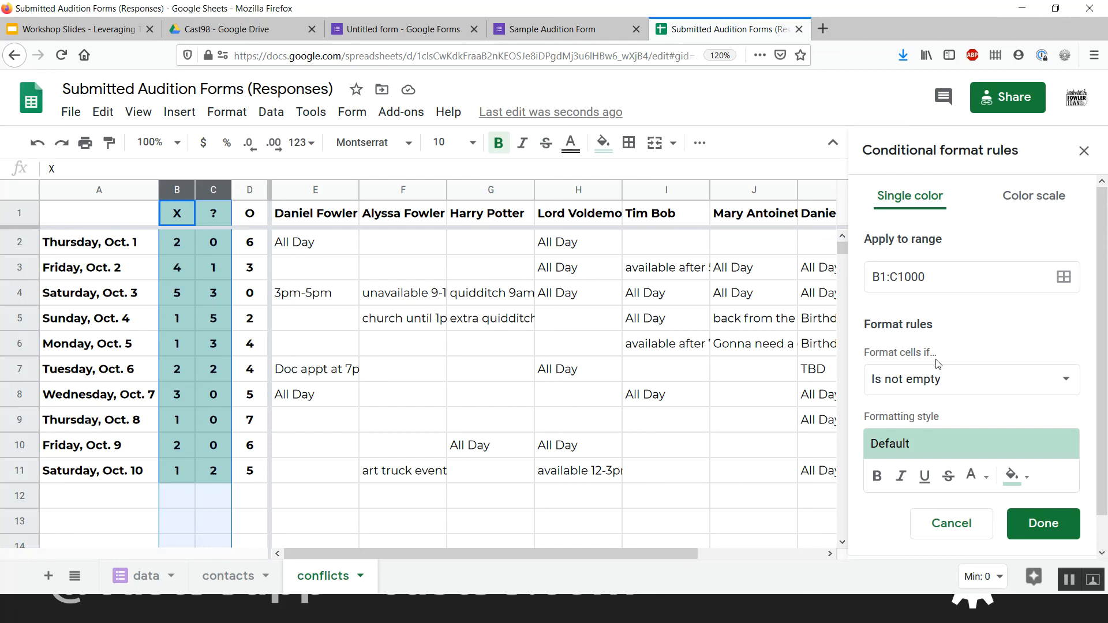
pyautogui.click(950, 380)
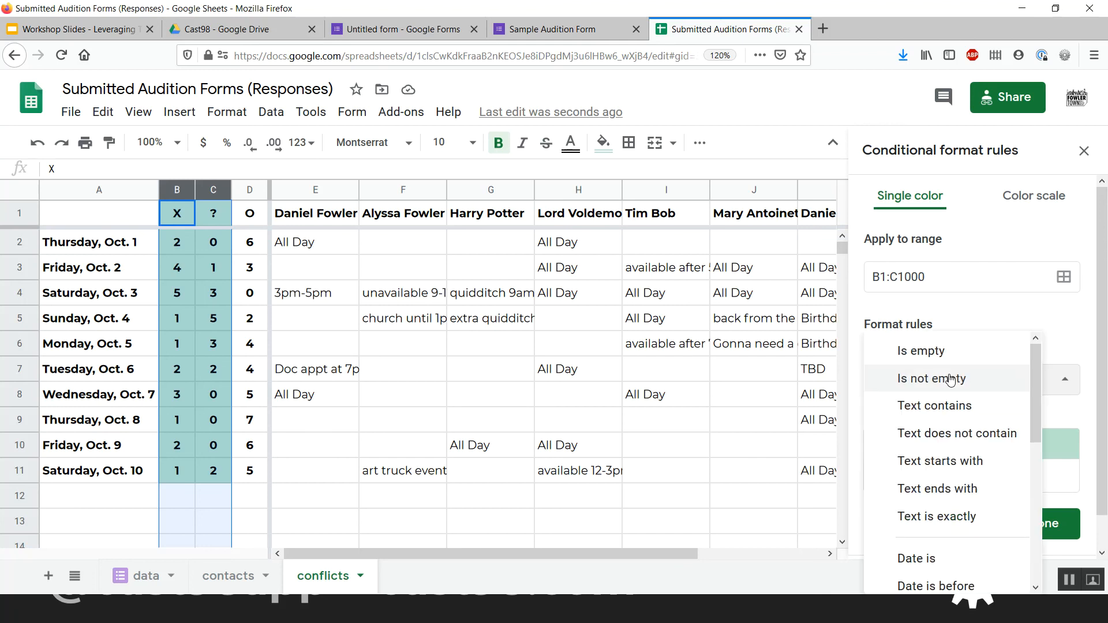
pyautogui.scroll(-4, 950, 380)
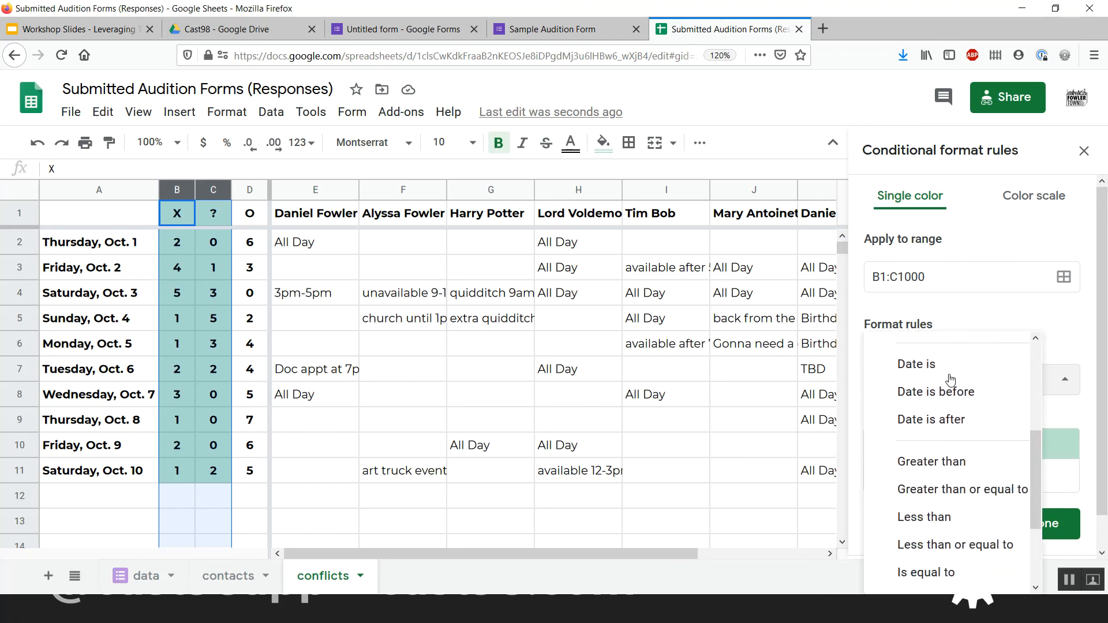
pyautogui.scroll(-3, 951, 380)
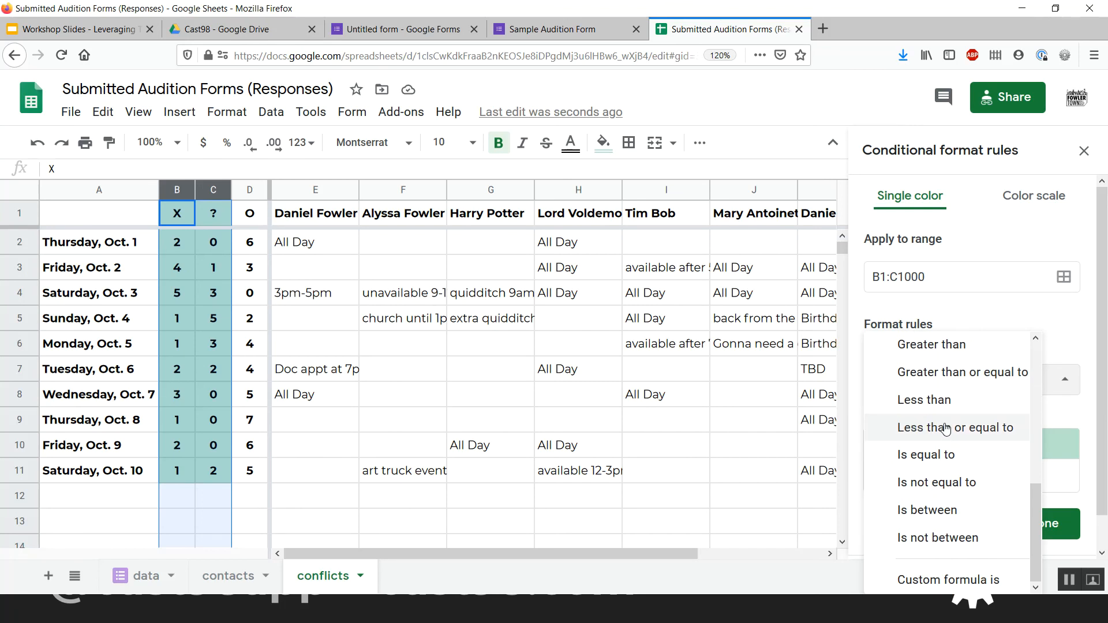
pyautogui.click(940, 456)
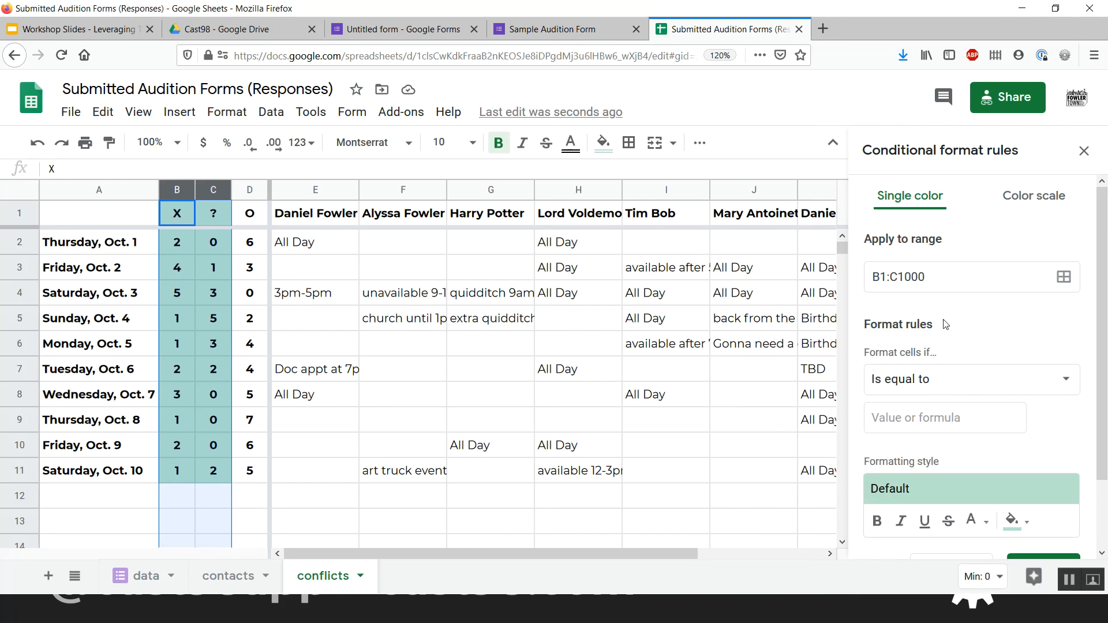
# Set the rule's value to 0 with the default green style, save it and close the rules
pyautogui.click(929, 415)
pyautogui.write('0')
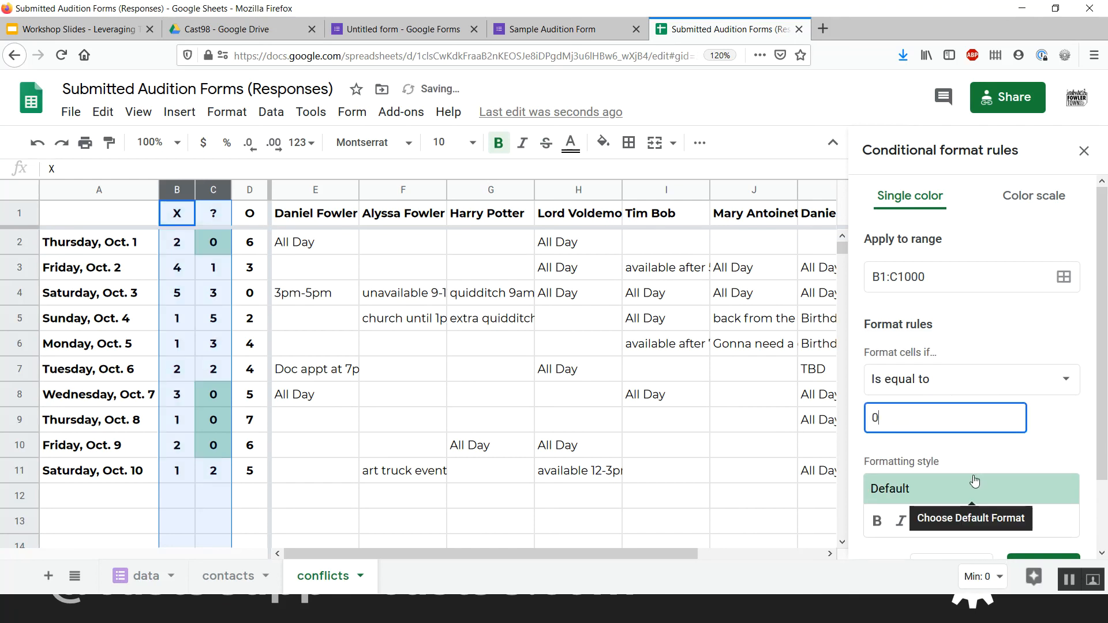
pyautogui.scroll(-2, 1037, 444)
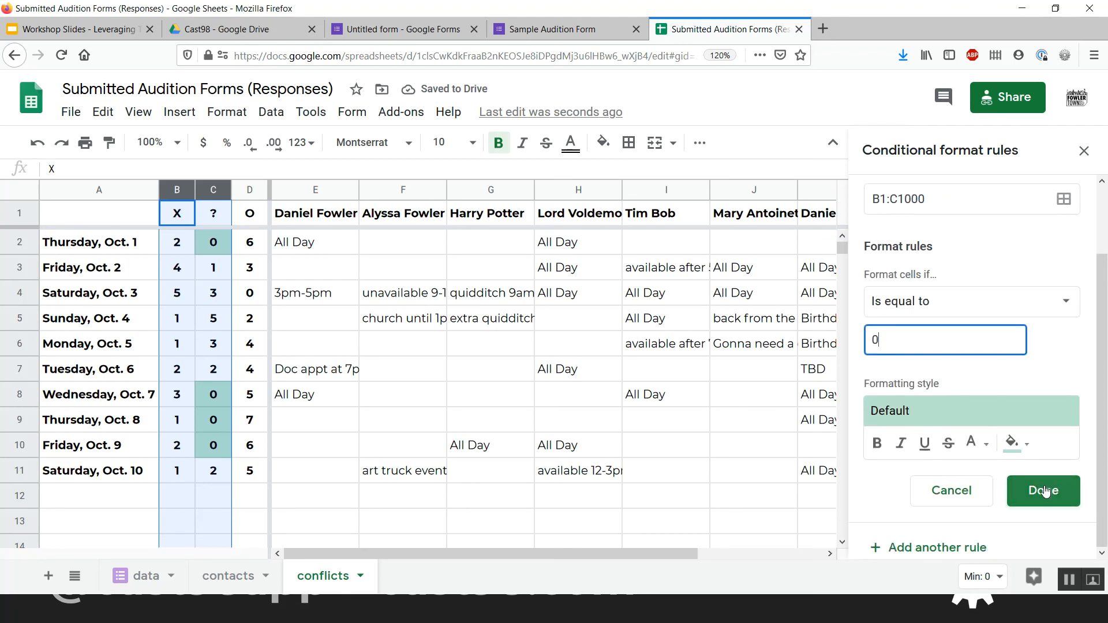
pyautogui.click(1044, 490)
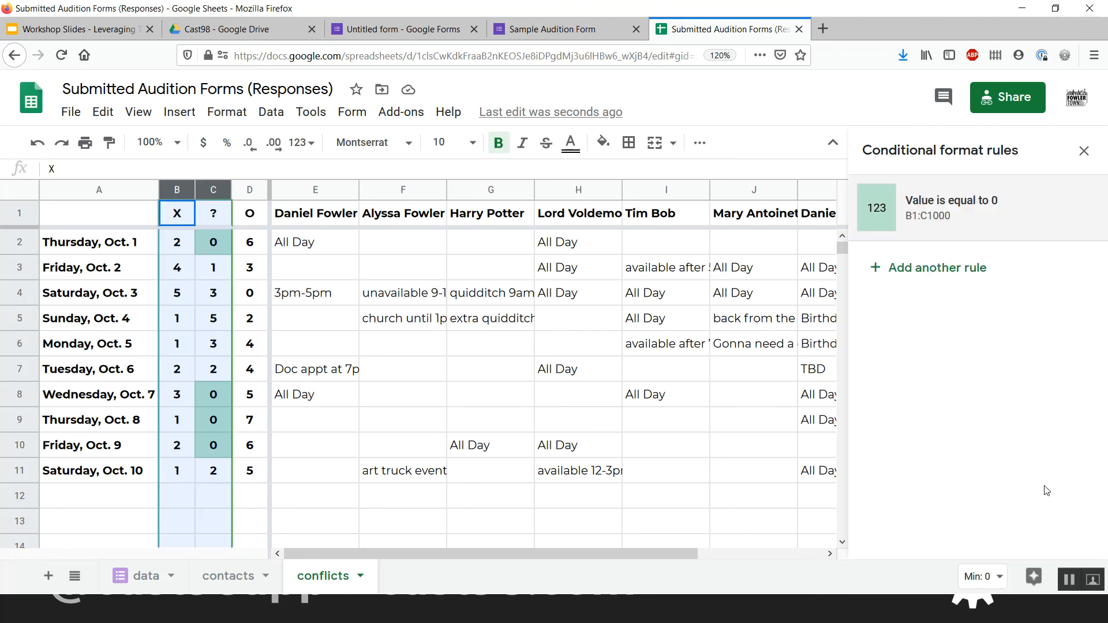
pyautogui.click(1083, 152)
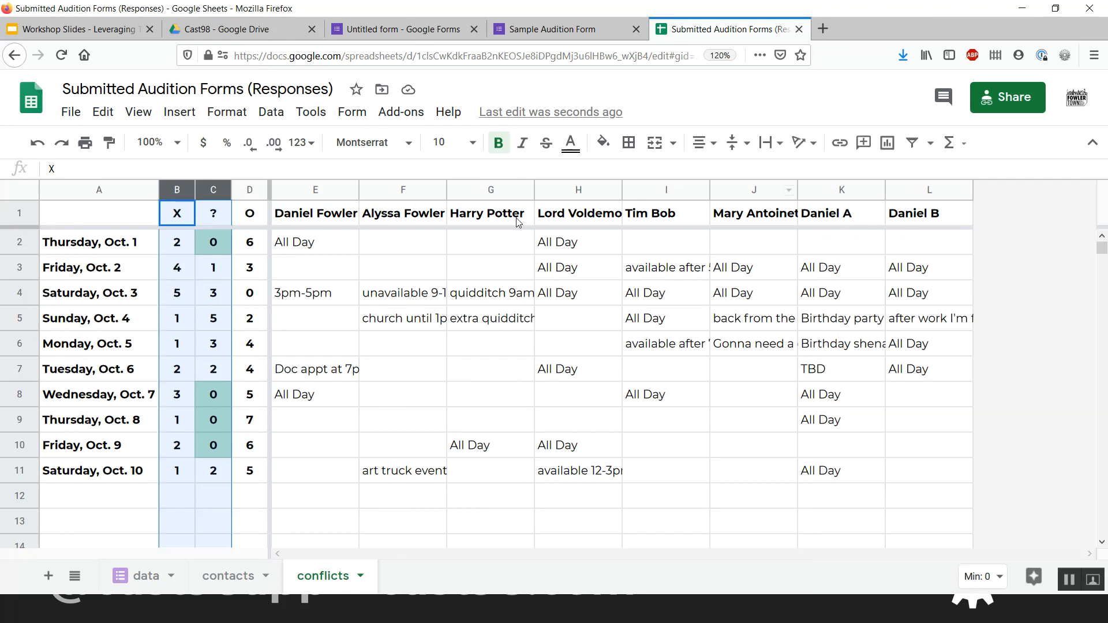
pyautogui.click(254, 321)
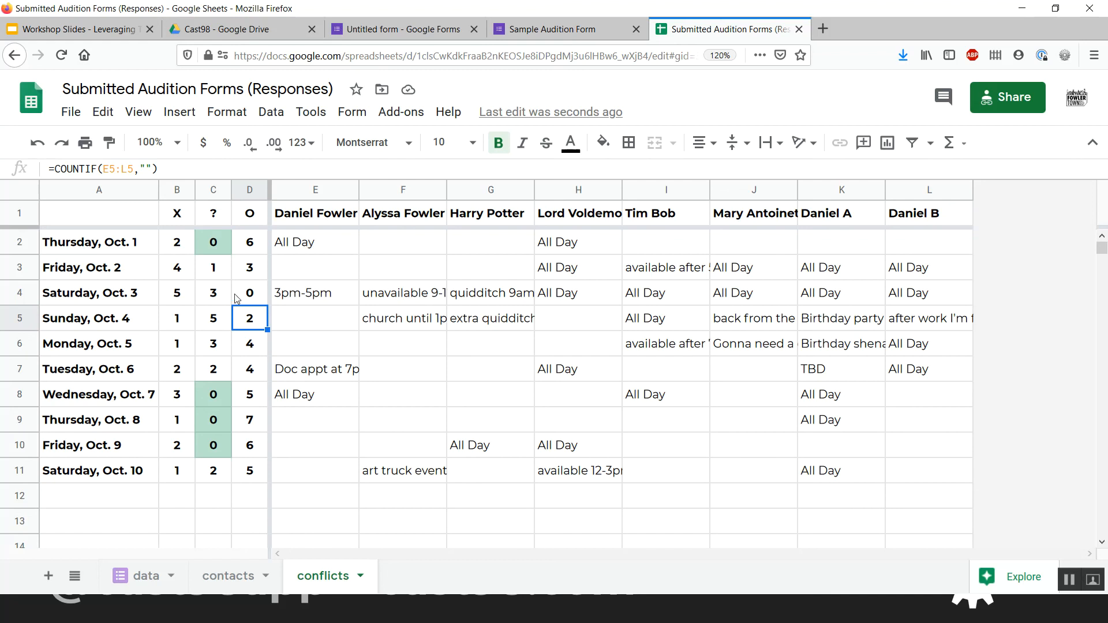
# Reopen the conditional format rule for B1:C1000 and add another rule based on it
pyautogui.moveTo(175, 191); pyautogui.dragTo(209, 187)
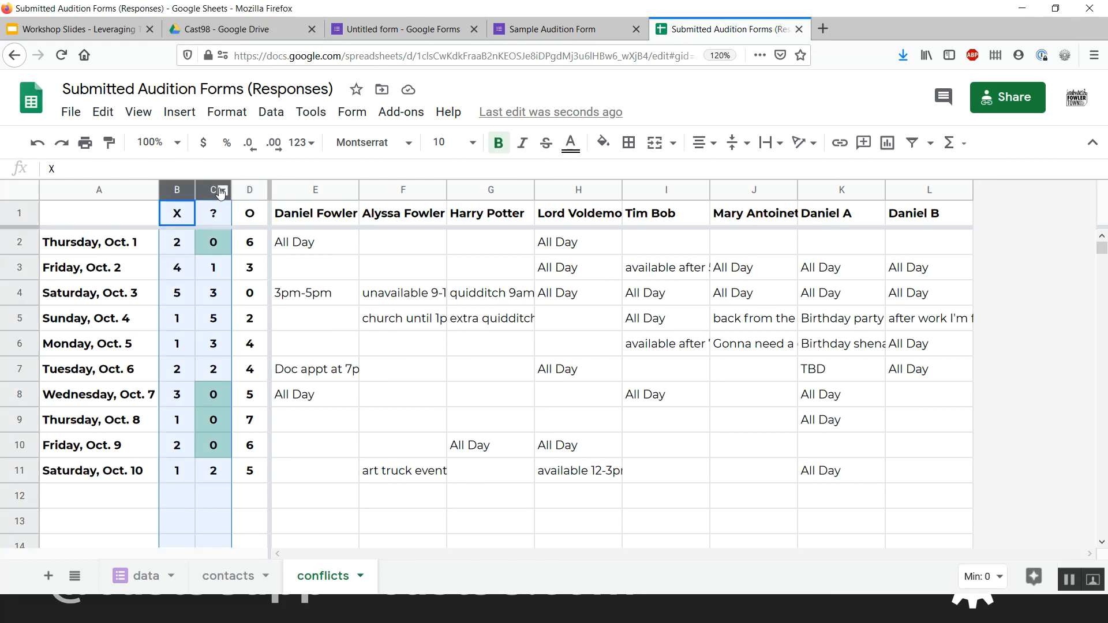
pyautogui.click(227, 118)
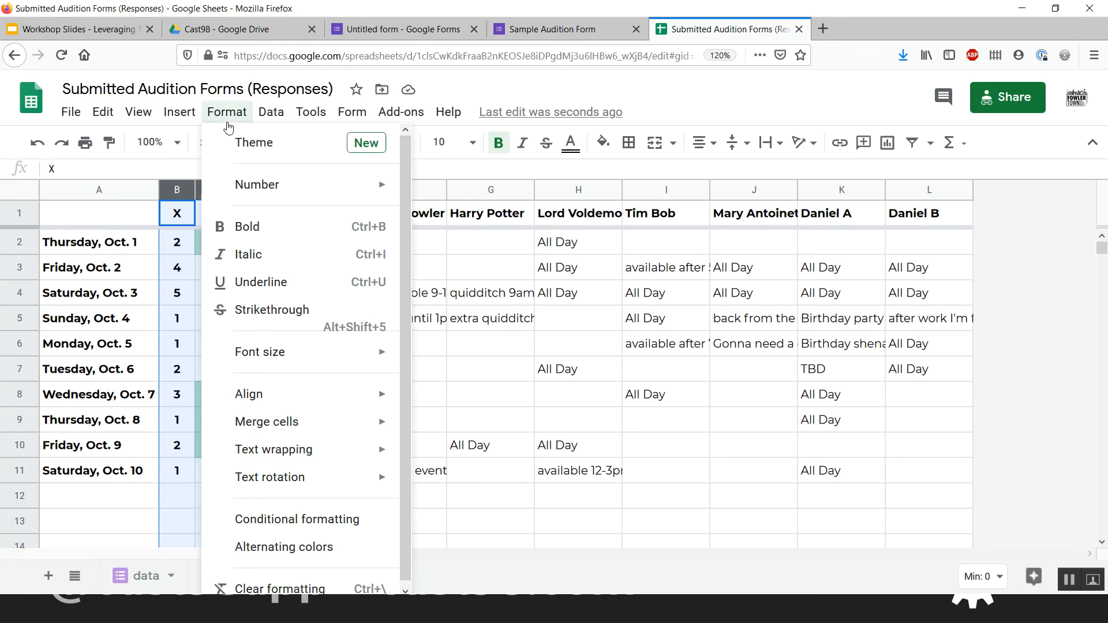
pyautogui.click(281, 512)
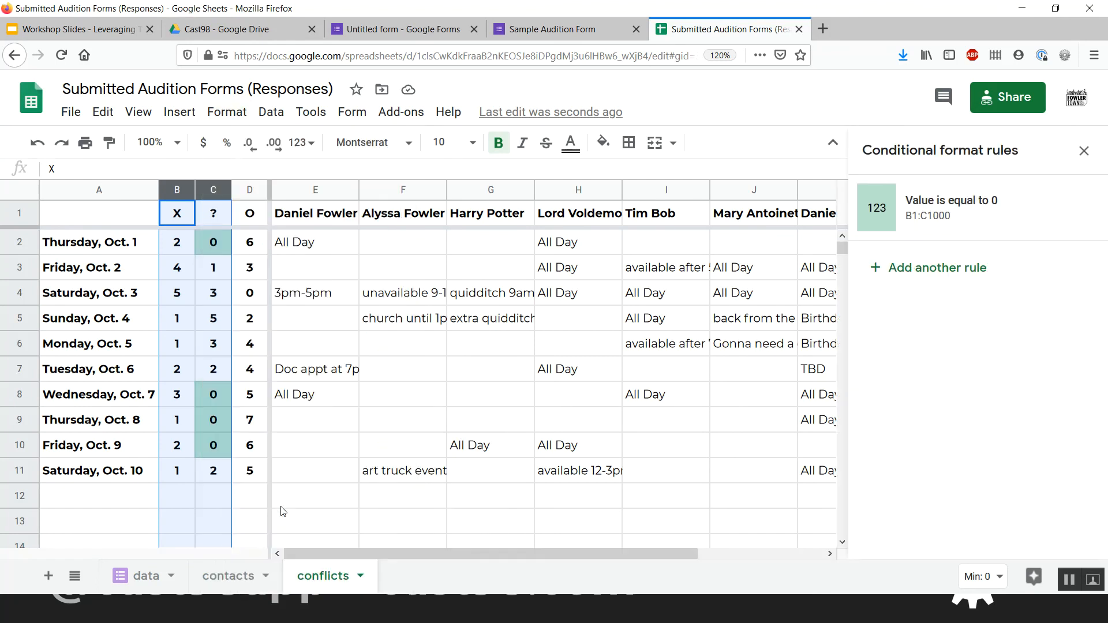
pyautogui.click(940, 215)
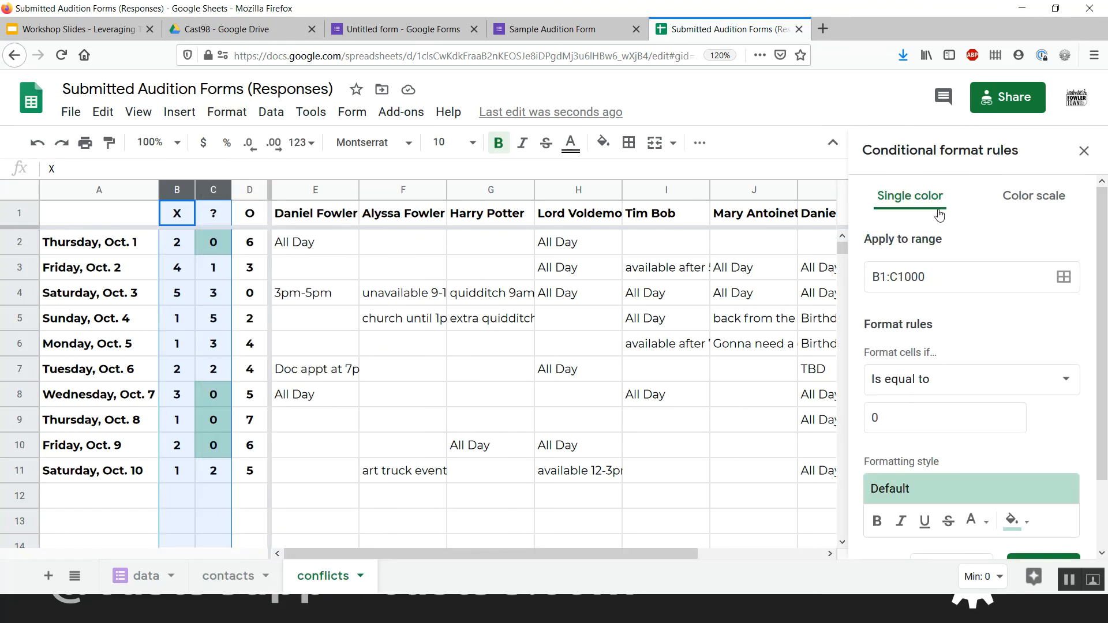
pyautogui.scroll(-2, 952, 466)
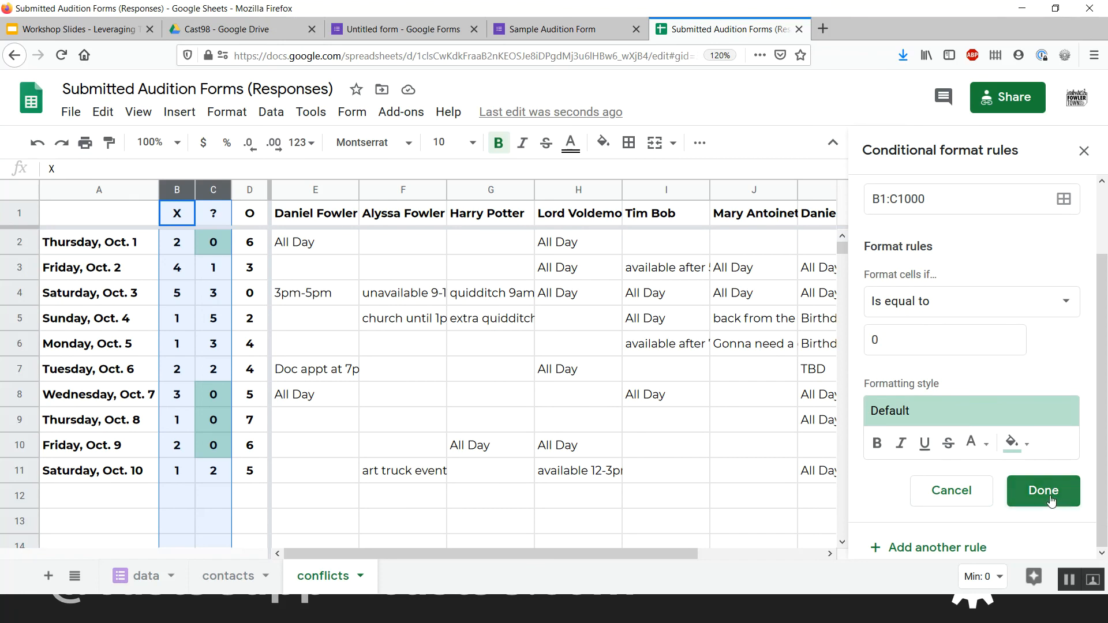
pyautogui.click(969, 545)
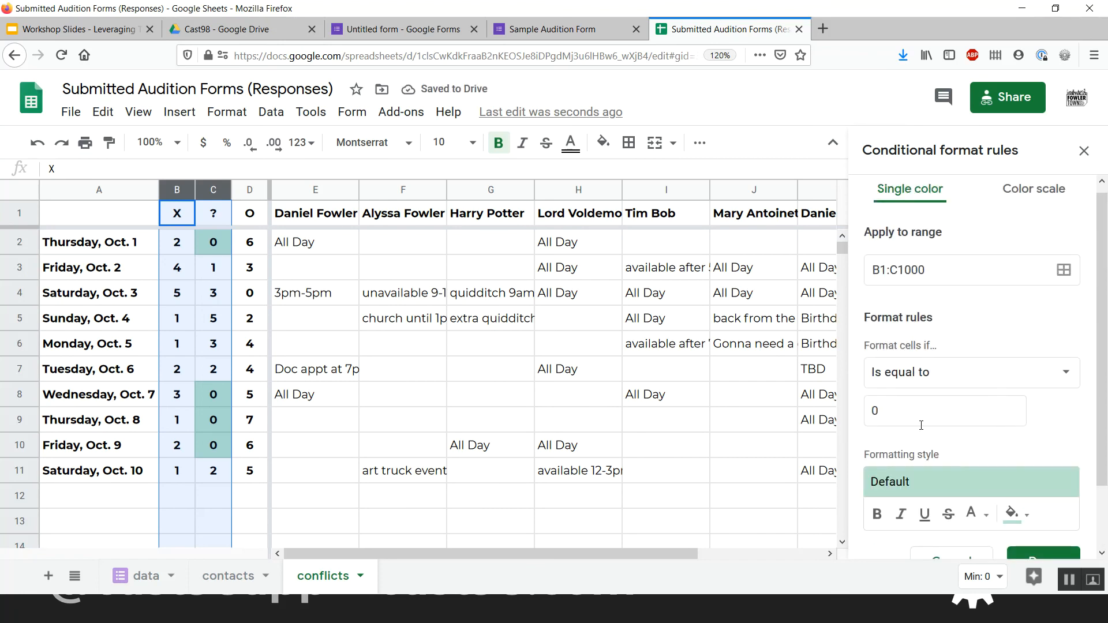
# Set the new rule's Is equal to value to 1 and save it with the default style
pyautogui.click(902, 415)
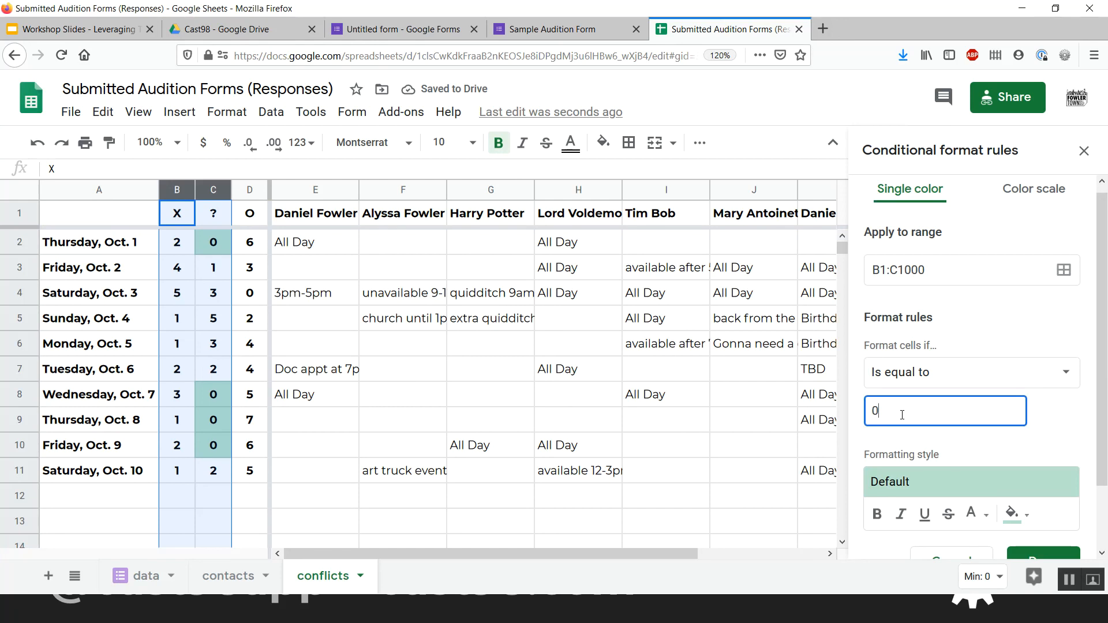
pyautogui.press('BackSpace')
pyautogui.write('1')
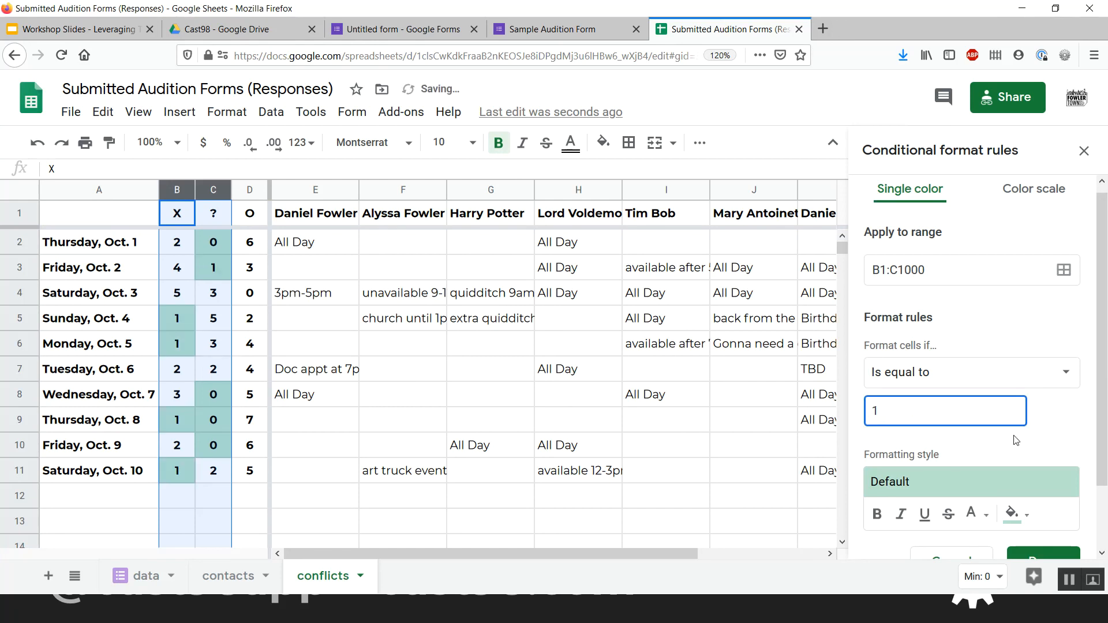
pyautogui.scroll(-2, 1013, 441)
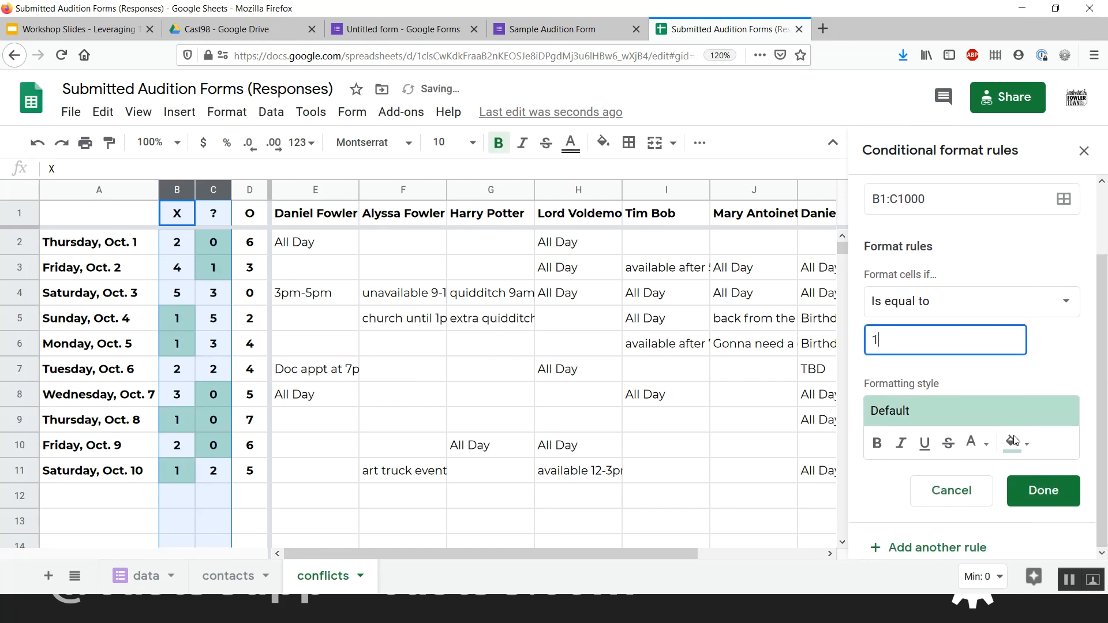
pyautogui.click(1038, 491)
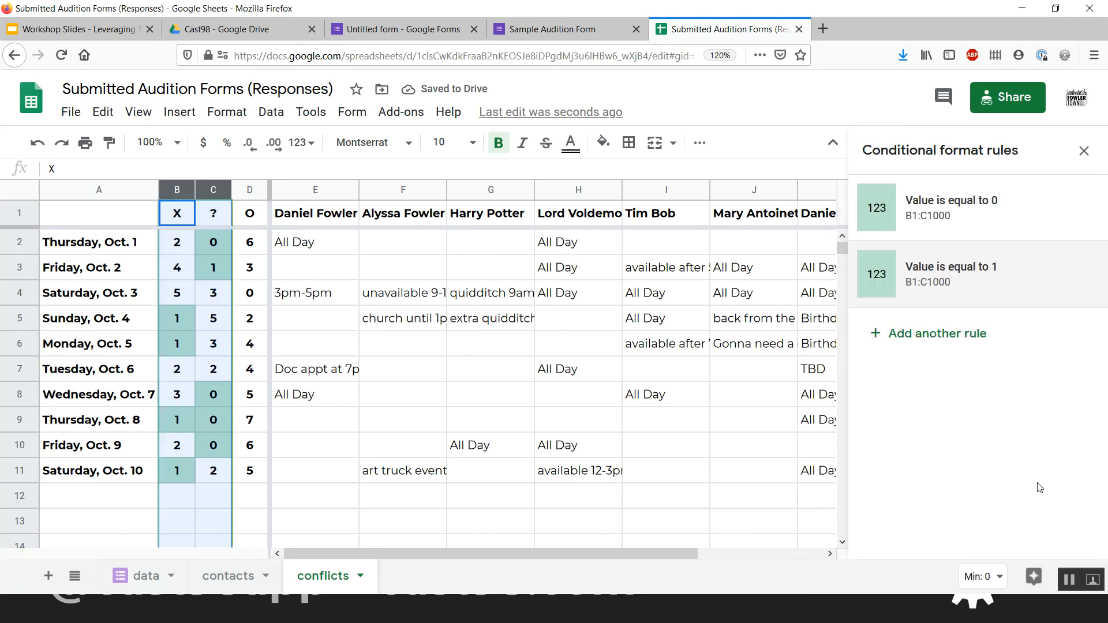
# Give the equal-to-0 rule a darker green fill with white text, save it and close the rules
pyautogui.click(989, 245)
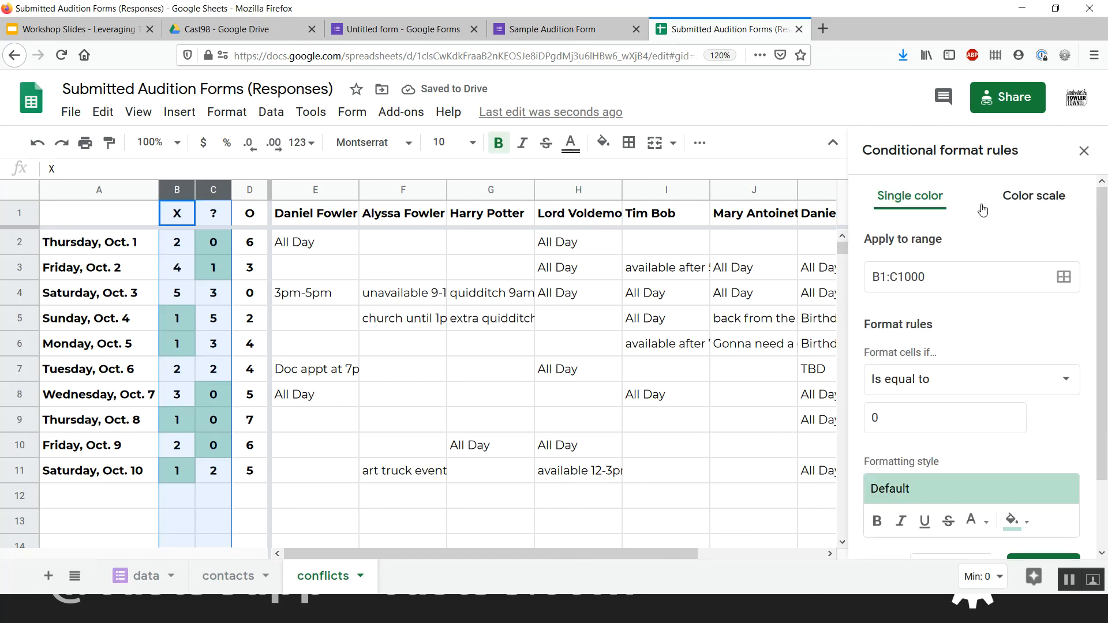
pyautogui.click(1015, 520)
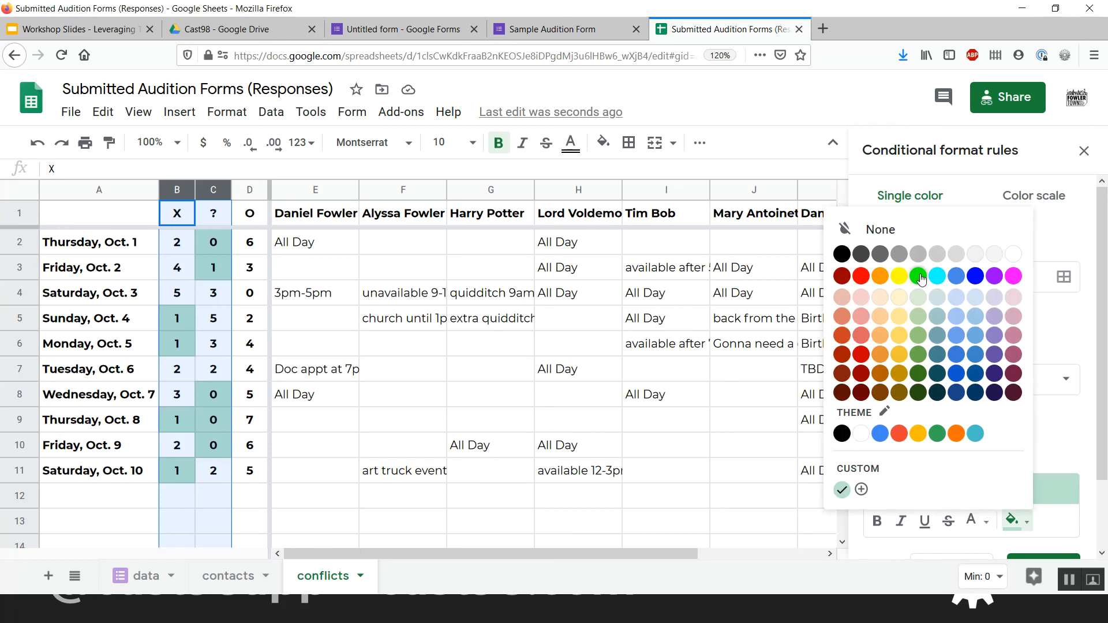
pyautogui.click(919, 353)
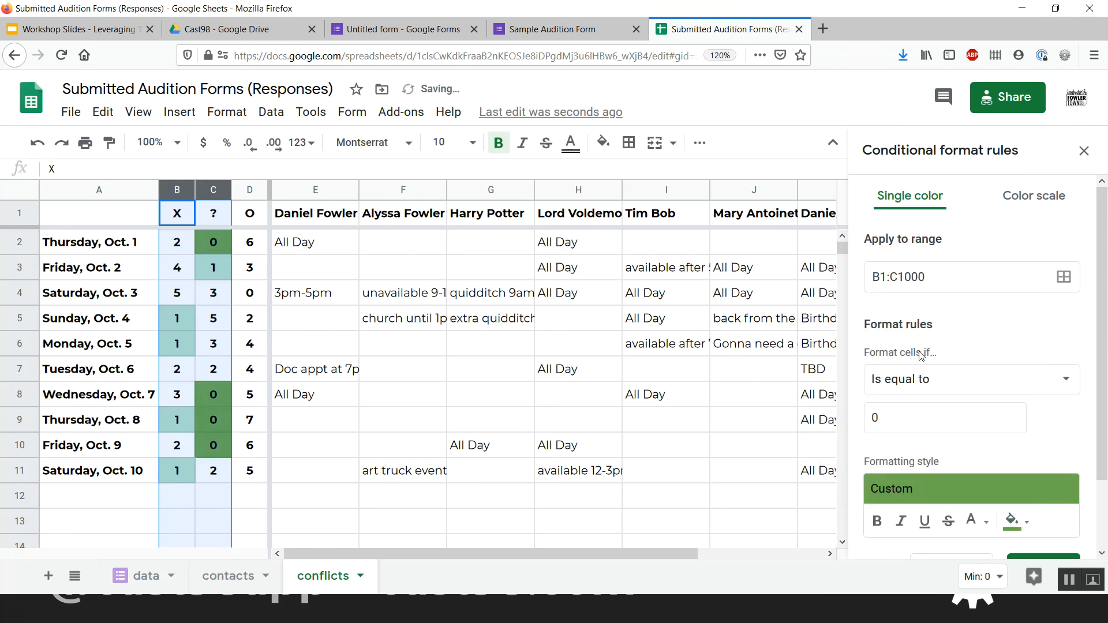
pyautogui.click(973, 523)
pyautogui.click(974, 257)
pyautogui.scroll(-2, 1065, 334)
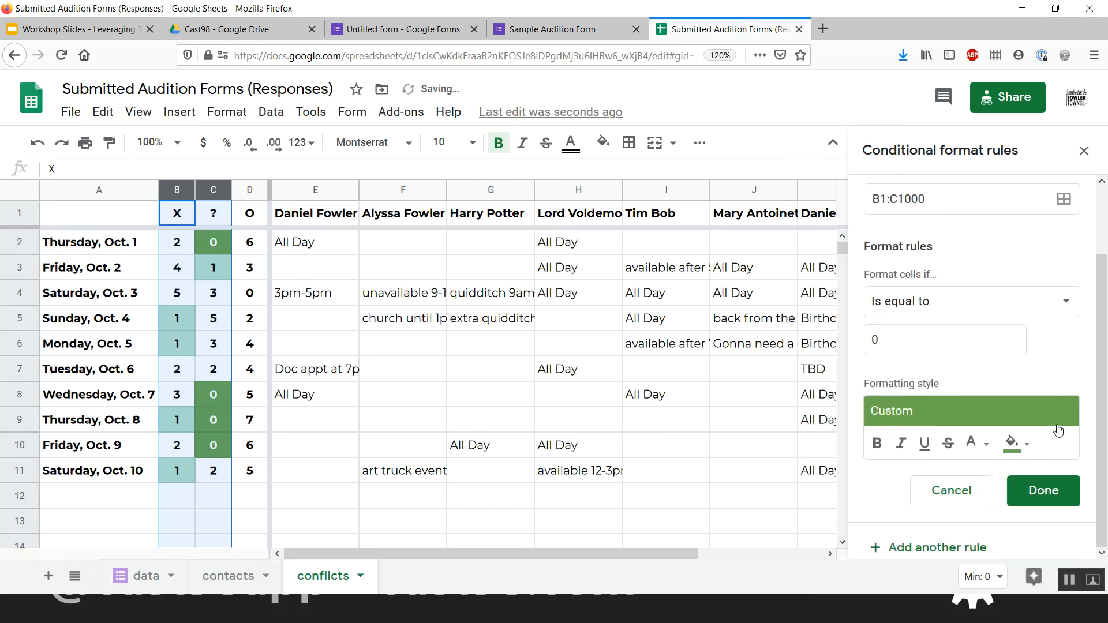
pyautogui.click(1041, 487)
pyautogui.click(364, 345)
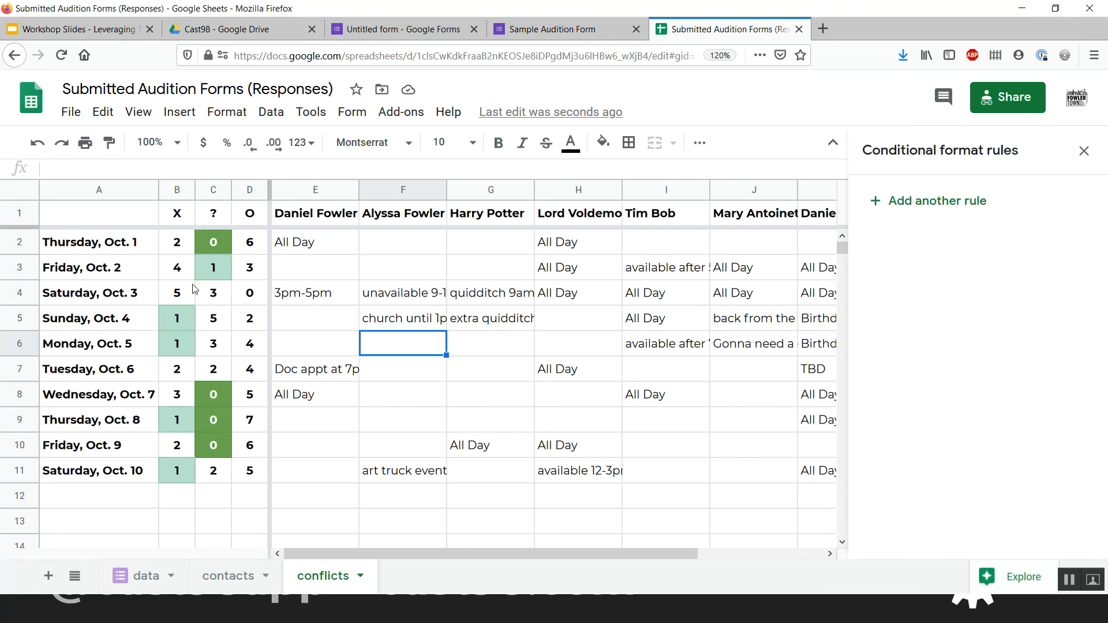
pyautogui.click(1083, 152)
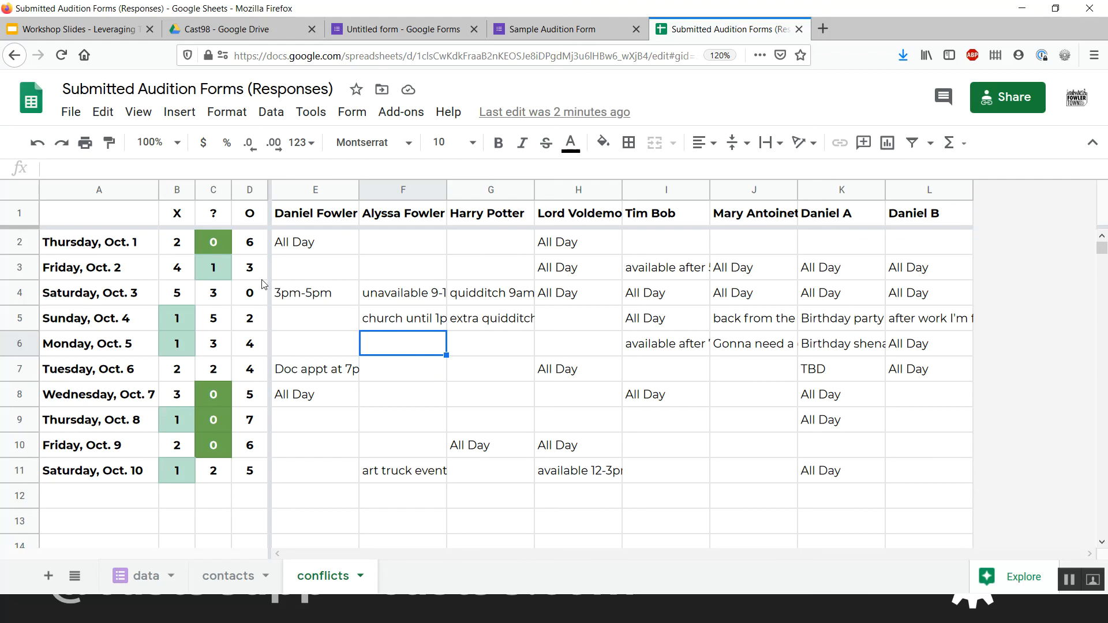
pyautogui.moveTo(193, 253); pyautogui.dragTo(253, 496)
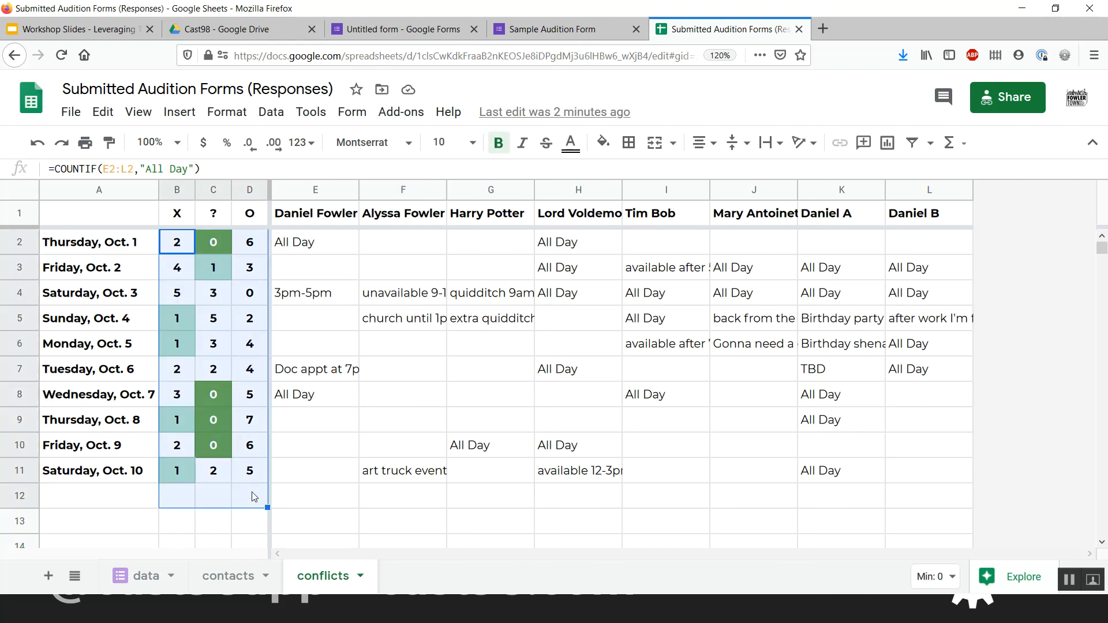
pyautogui.click(248, 473)
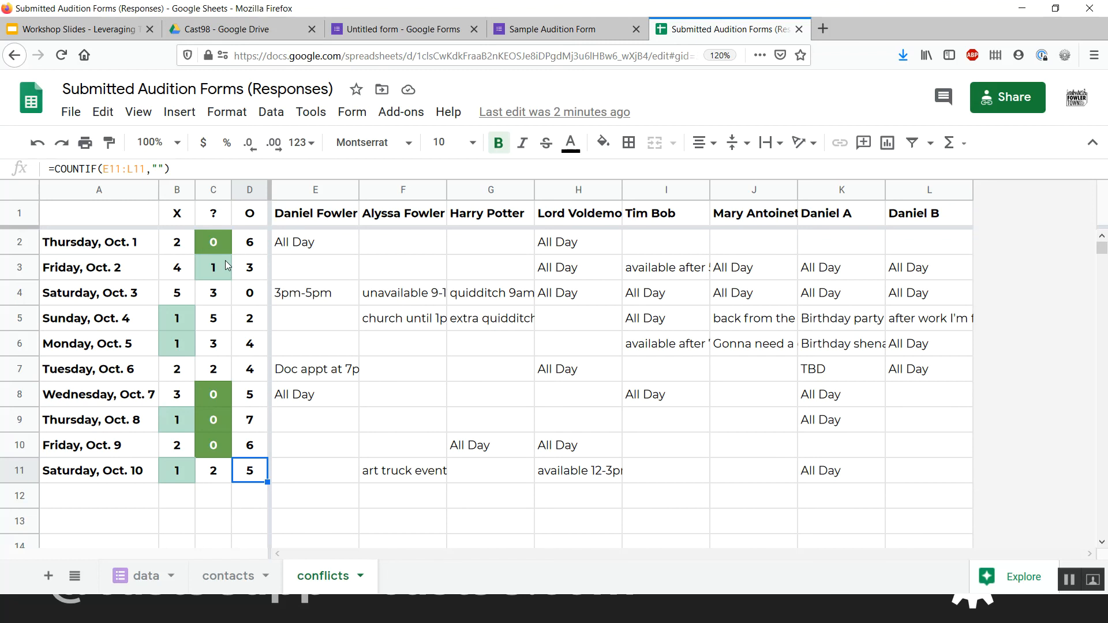
# Insert a new row above the header row of the conflicts sheet and label it "Characters:" in A1
pyautogui.rightClick(17, 213)
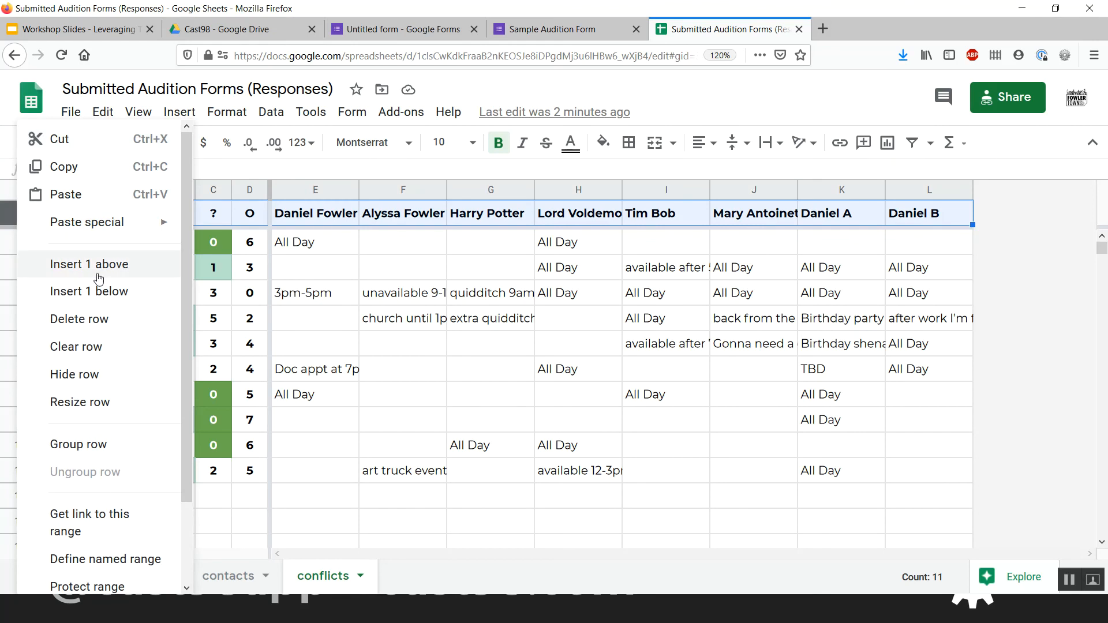
pyautogui.click(346, 254)
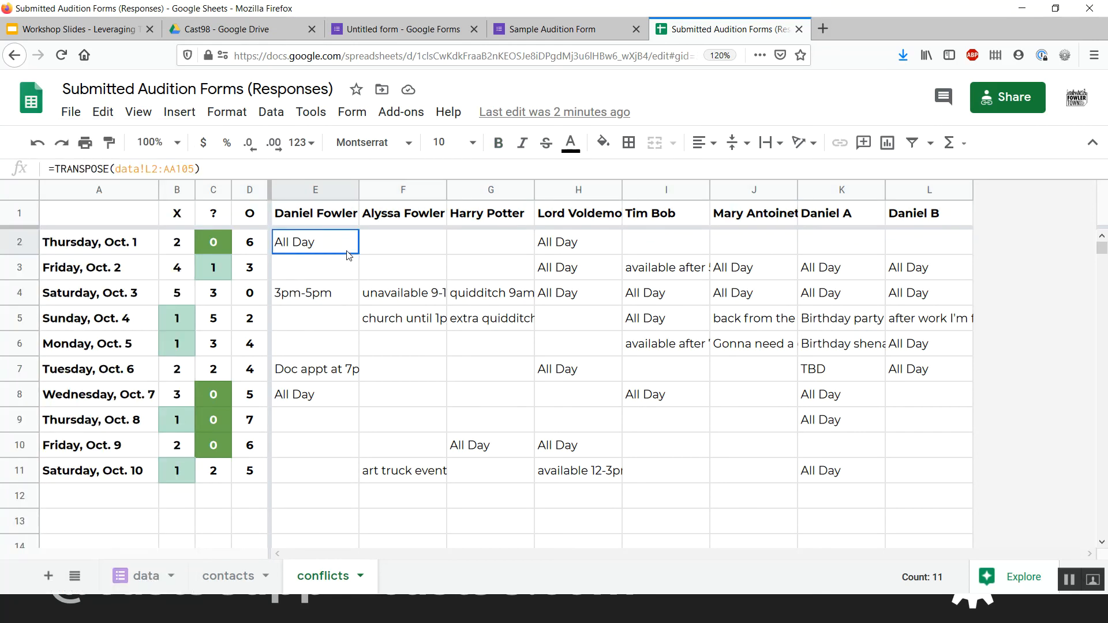
pyautogui.rightClick(29, 215)
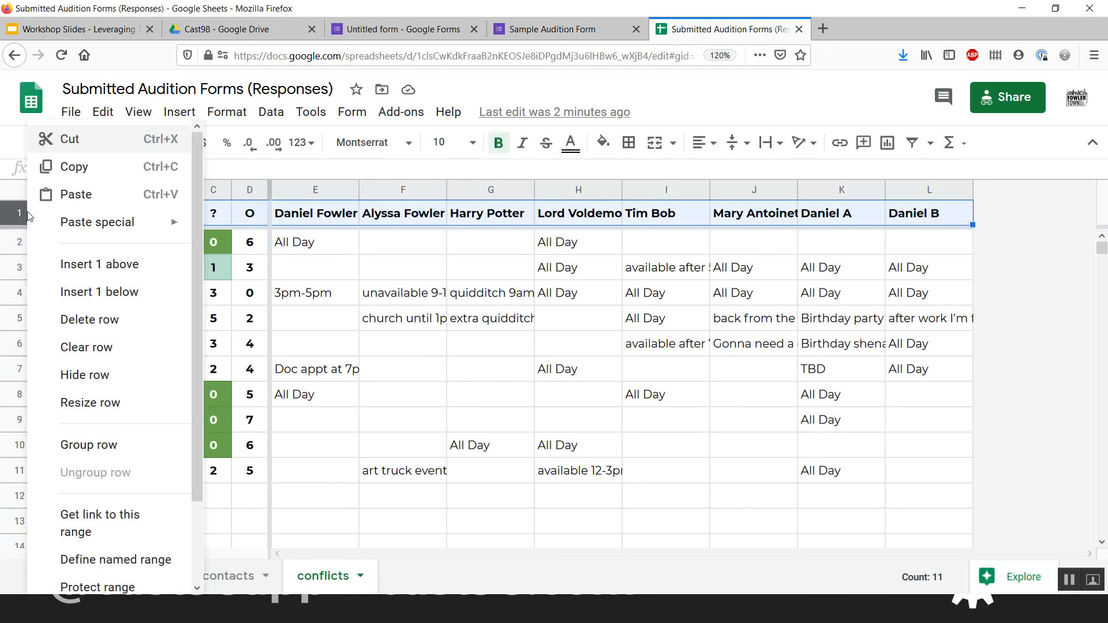
pyautogui.click(94, 264)
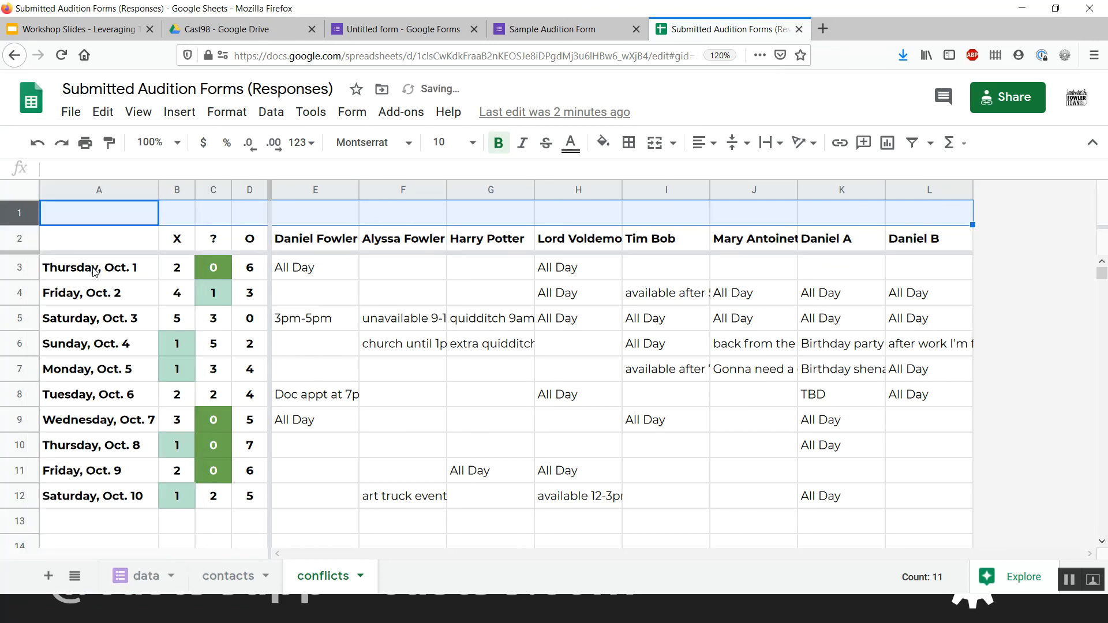
pyautogui.click(133, 223)
pyautogui.write('Characters:')
# Enter character names in the new row: Gaston in E1, Belle in F1 and Gaston in H1
pyautogui.click(304, 221)
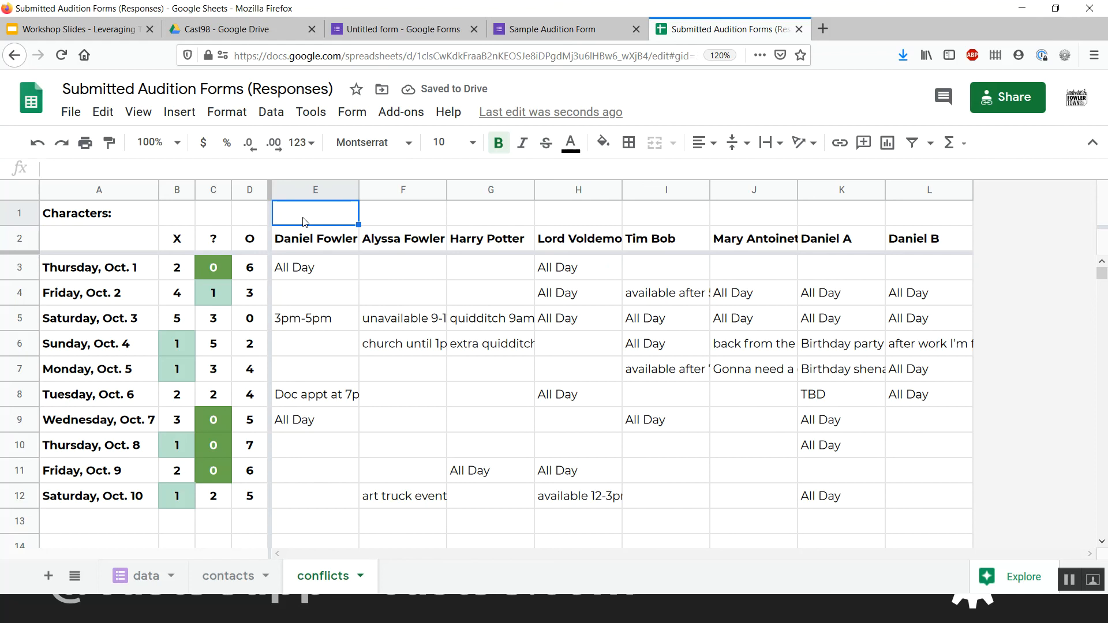
pyautogui.write('Gaston')
pyautogui.press('Tab')
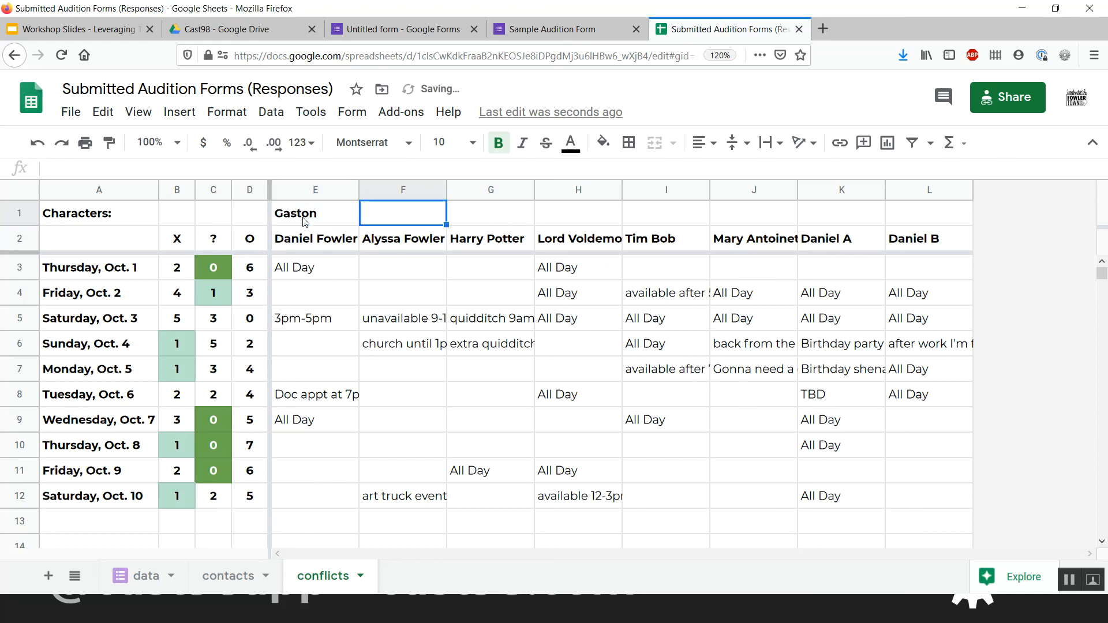
pyautogui.write('Belle')
pyautogui.press('Tab')
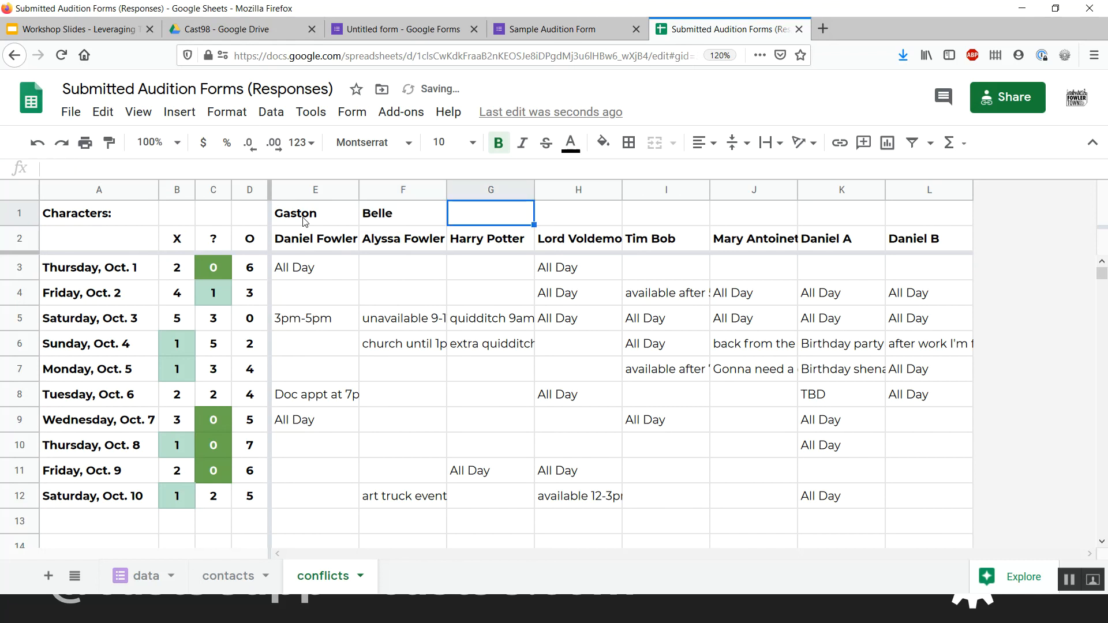
pyautogui.press('Tab')
pyautogui.write('Gaston')
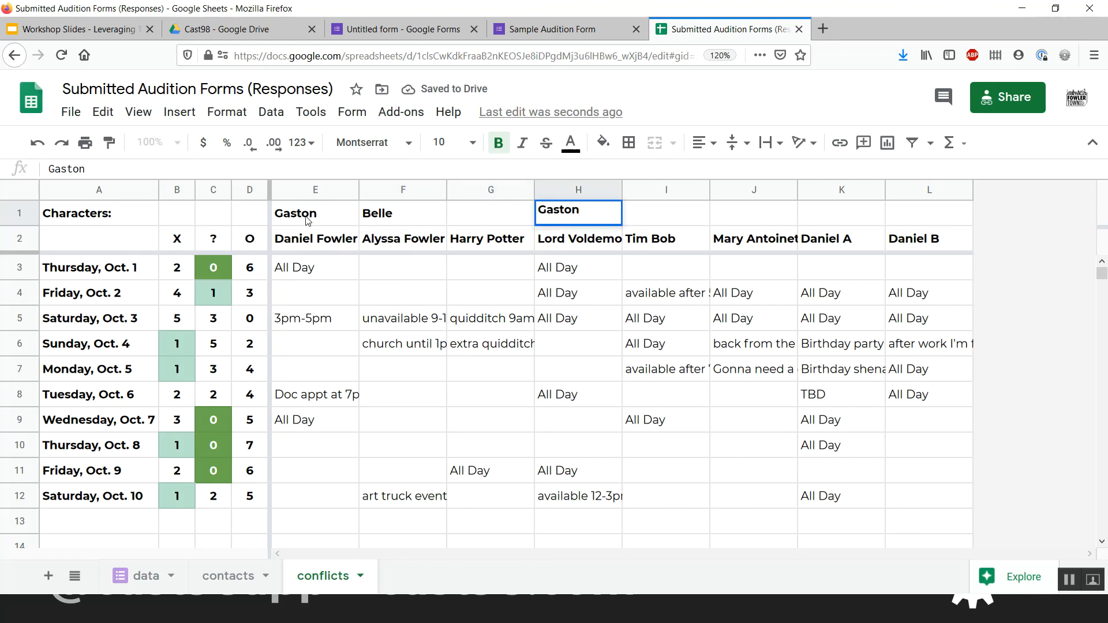
# Change the character name in E1 to The Beast
pyautogui.click(304, 221)
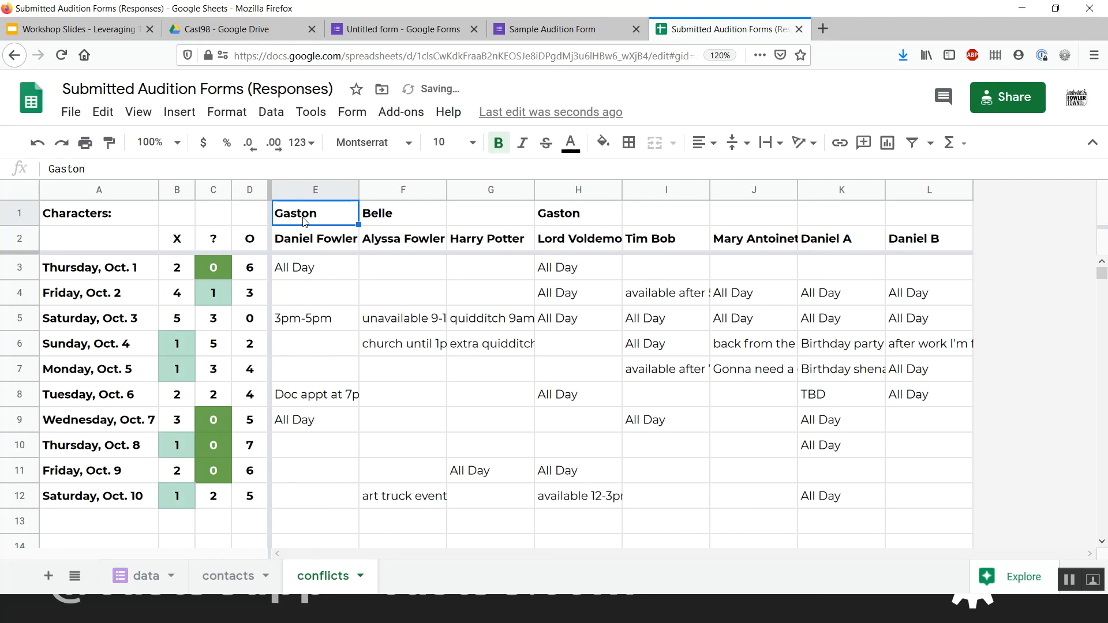
pyautogui.write('The Beast')
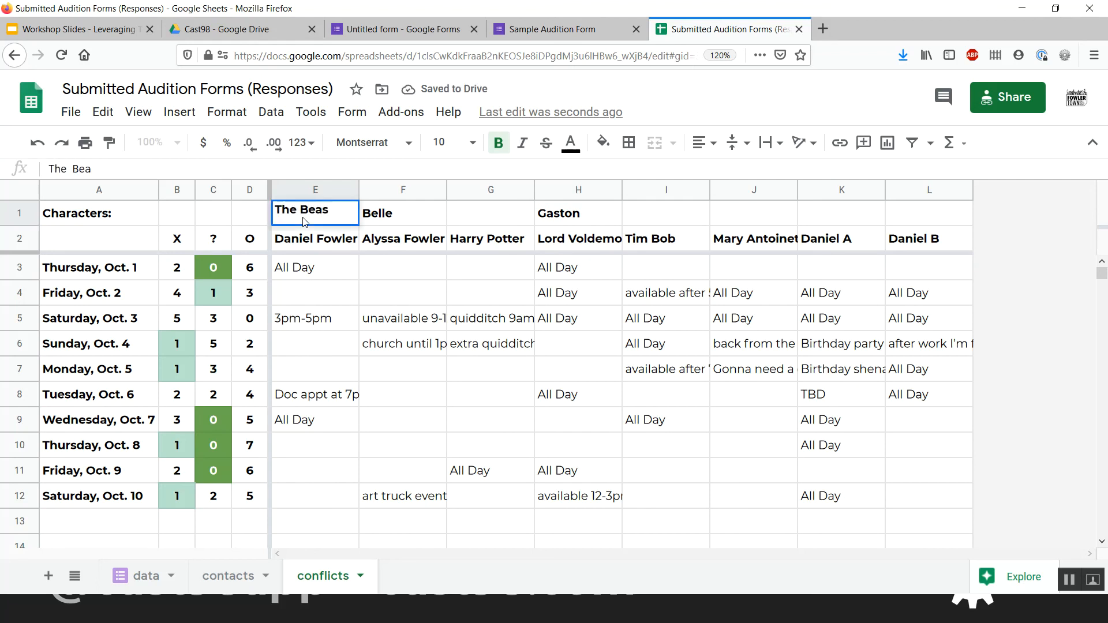
pyautogui.click(413, 222)
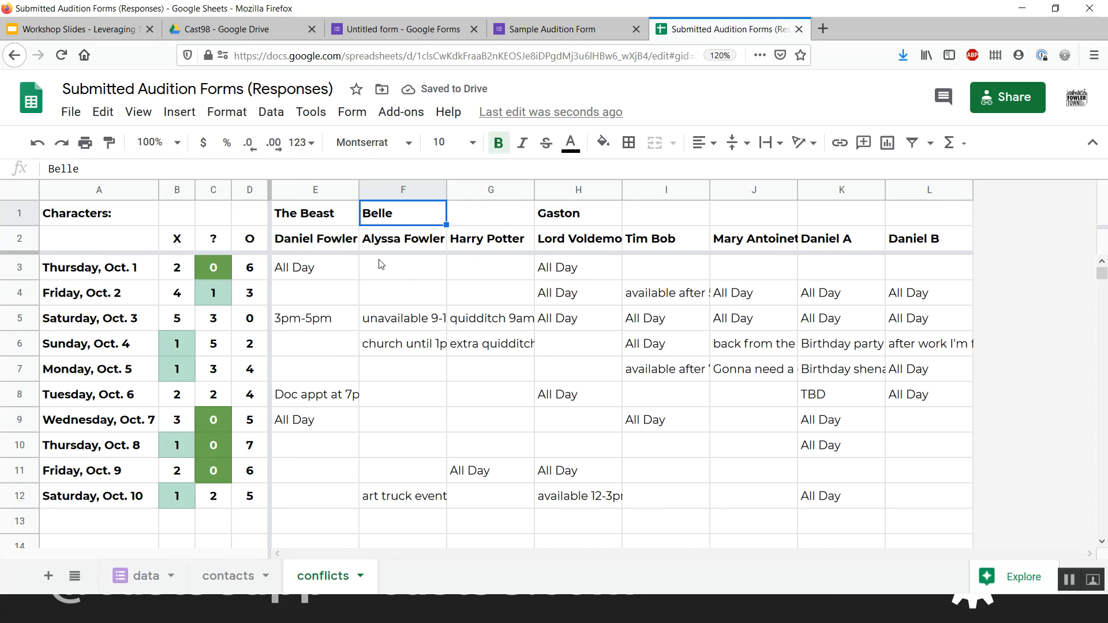
pyautogui.scroll(-9, 568, 374)
pyautogui.scroll(9, 569, 374)
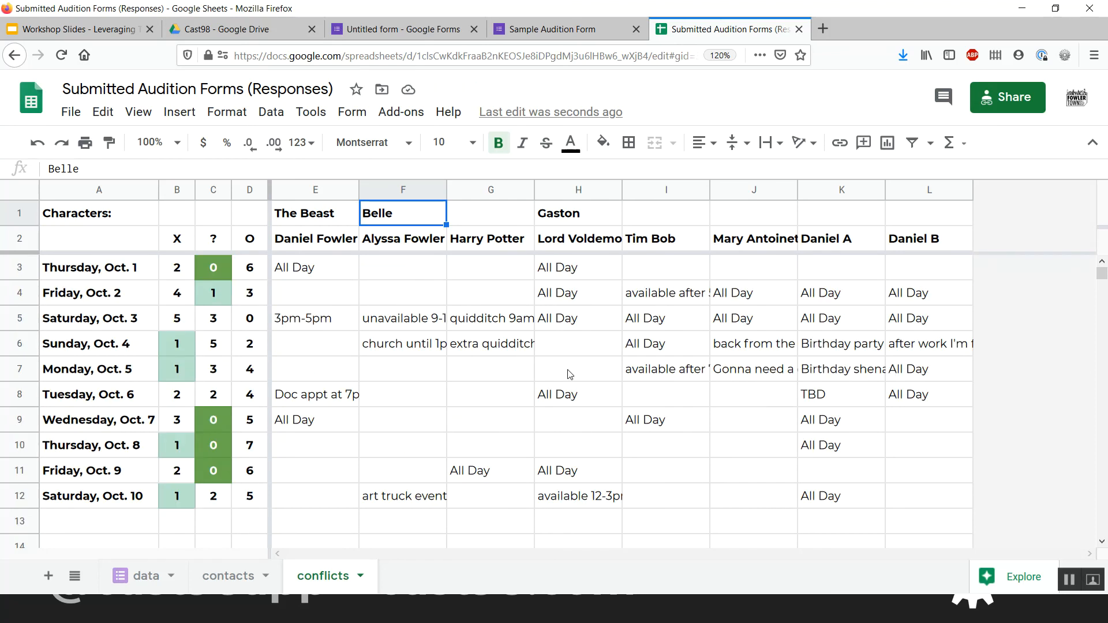